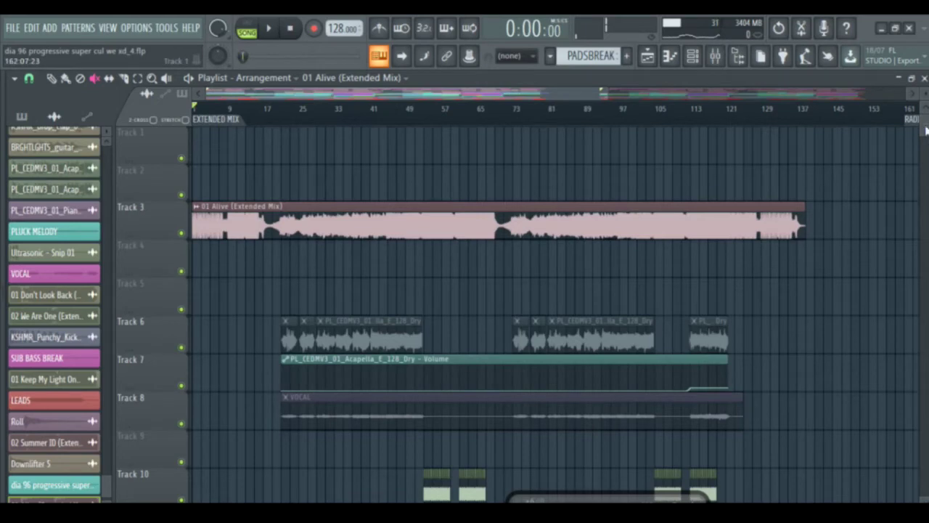
Step: Solo the Extended Mix audio on Track 3, play through its intro, and mute that track again
mouse_move(927, 131)
mouse_down()
mouse_move(927, 144)
mouse_move(928, 128)
mouse_up()
right_click(182, 233)
click(52, 78)
key(space)
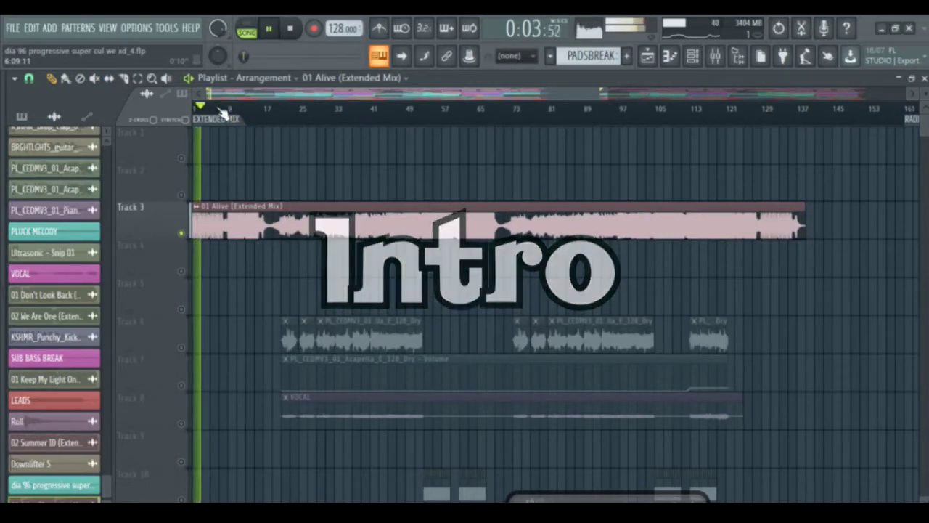
drag(221, 109, 263, 114)
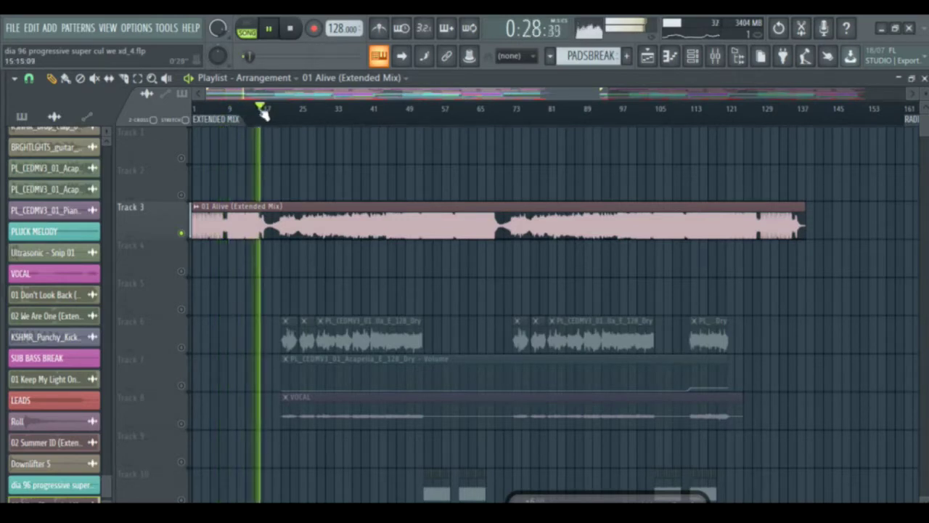
click(181, 233)
key(space)
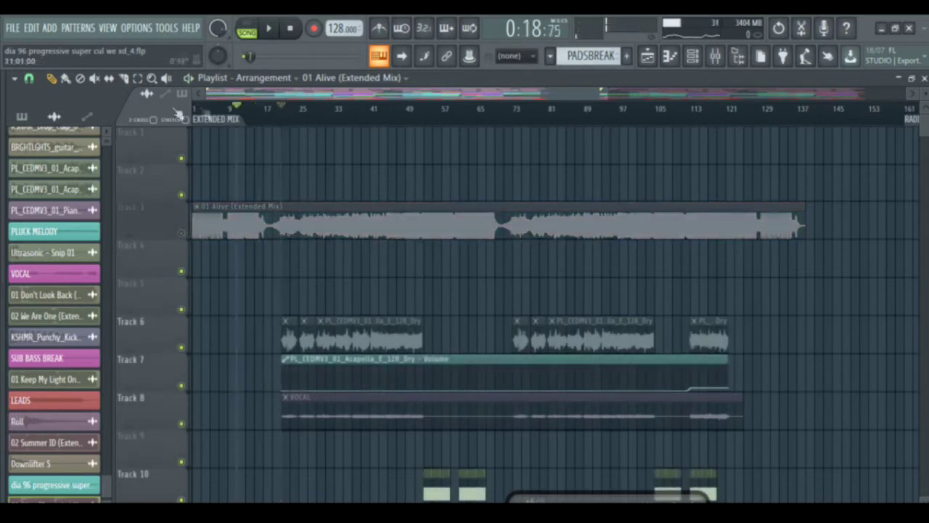
Step: Collapse the DRUMS track group and expand it again to examine the drum layers it contains
scroll(923, 123, down, 10)
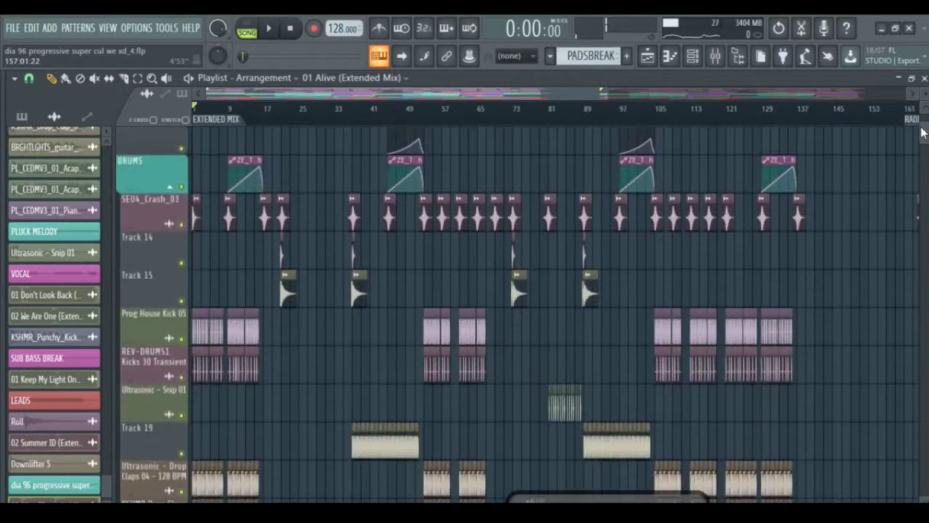
click(170, 186)
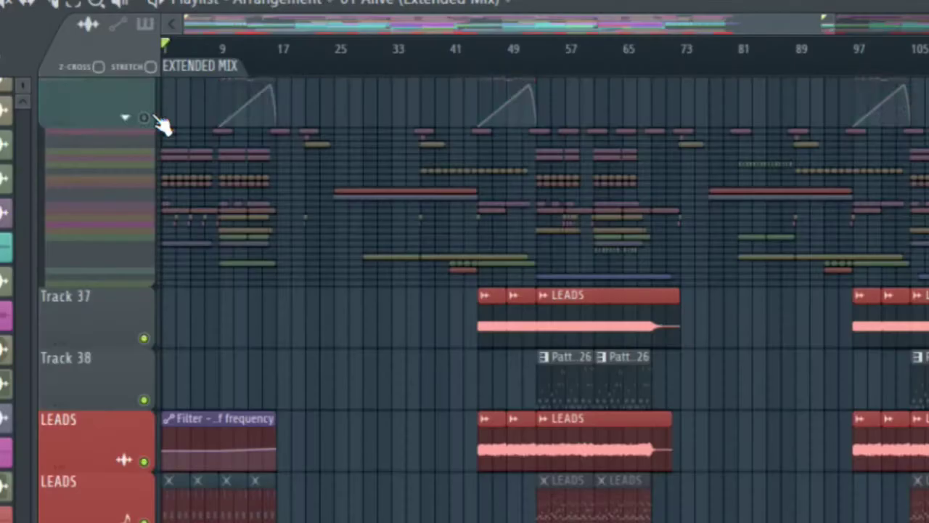
click(182, 186)
scroll(377, 290, down, 1)
scroll(378, 290, up, 3)
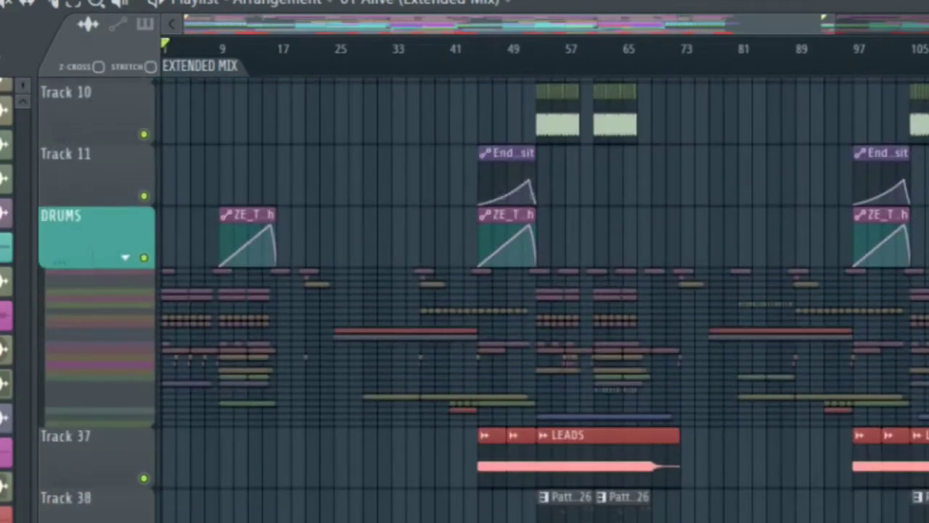
click(124, 258)
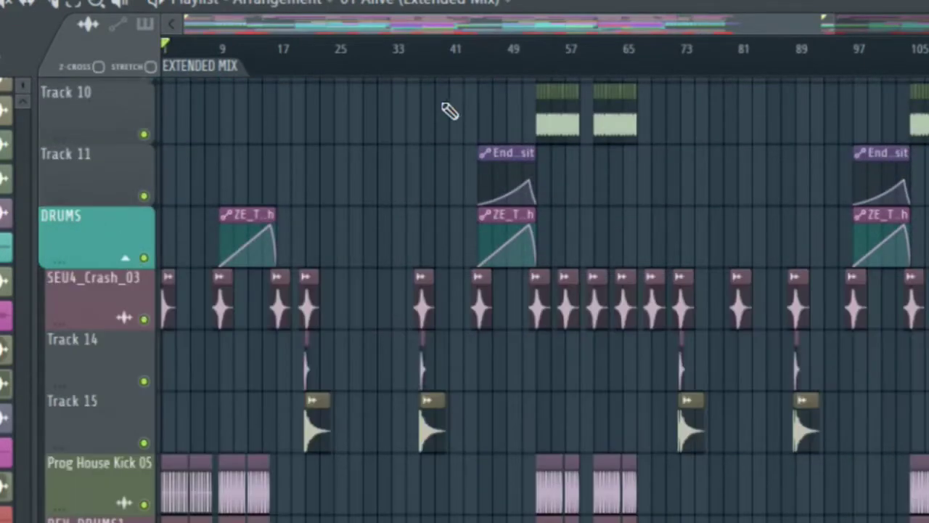
Step: Isolate the DRUMS, SEU4_Crash_03, Track 14, Track 15 and kick tracks from the rest of the arrangement
ctrl+click(143, 320)
click(144, 380)
click(146, 259)
click(144, 442)
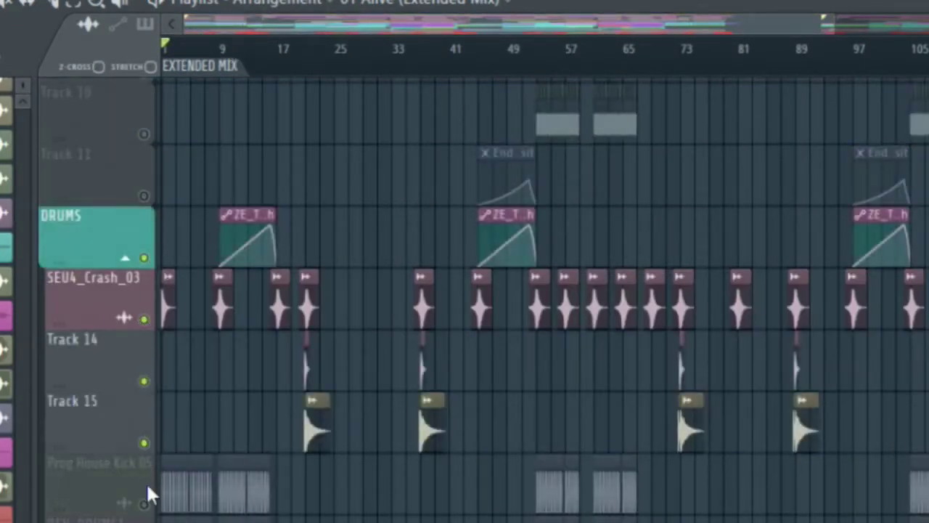
click(144, 502)
click(144, 521)
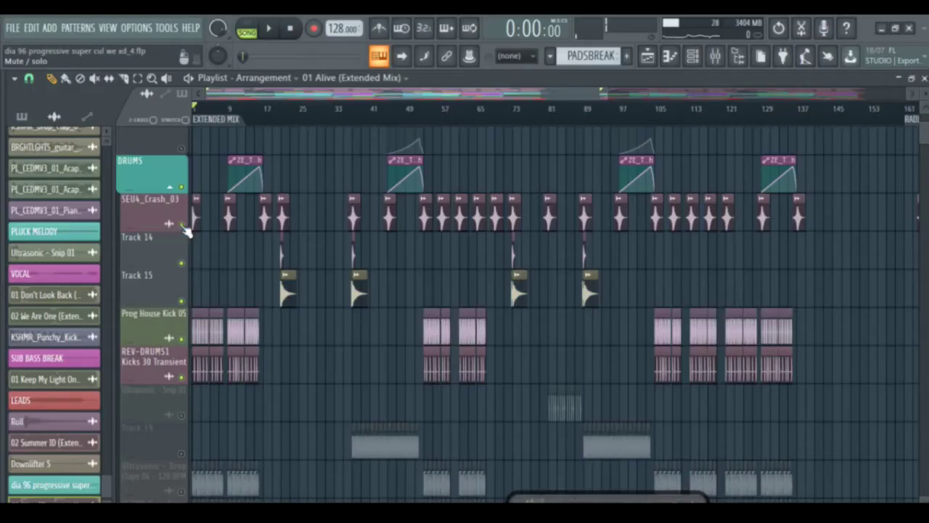
Step: Solo the SEU4_Crash_03 track together with Track 14 and play them from about bar 8
ctrl+click(182, 262)
click(181, 225)
key(space)
click(222, 111)
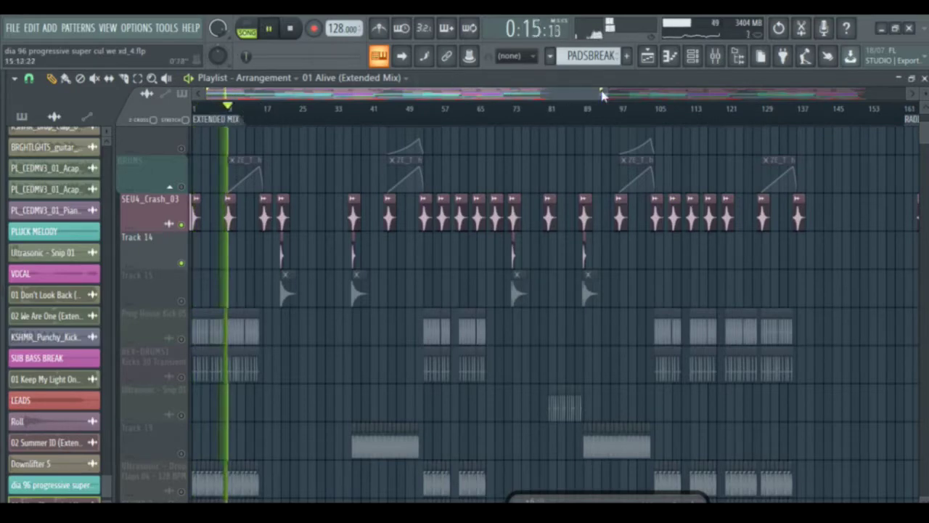
Step: Stop playback and examine the sample settings of the SEU4_Crash_03 clip just before bar 9
drag(611, 94, 304, 110)
key(space)
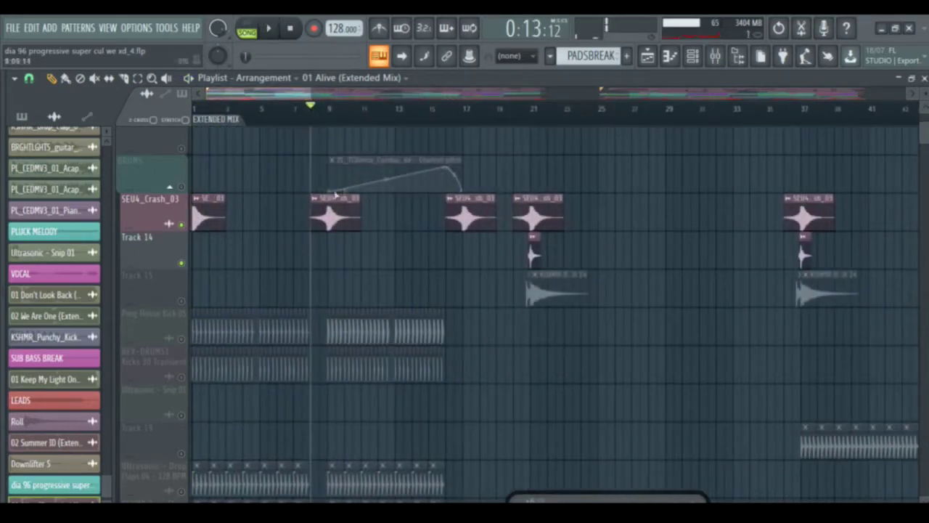
double_click(320, 205)
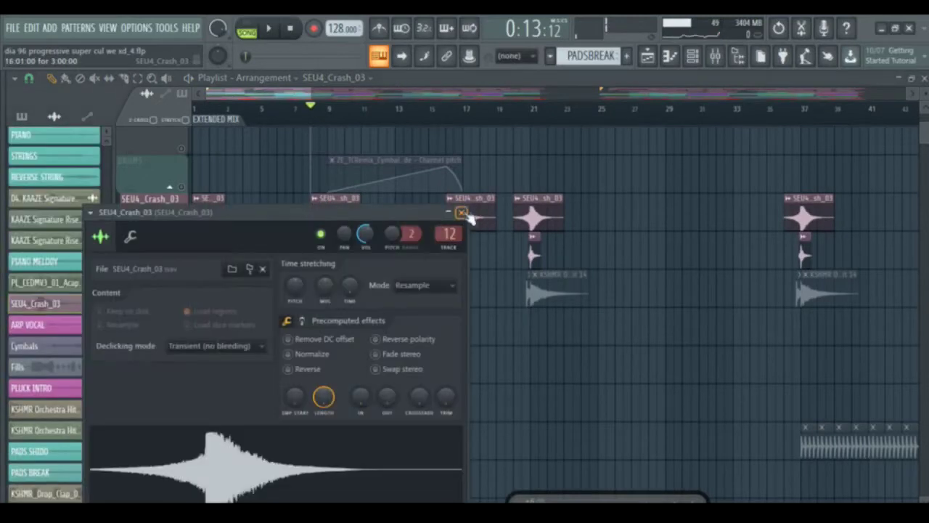
click(461, 213)
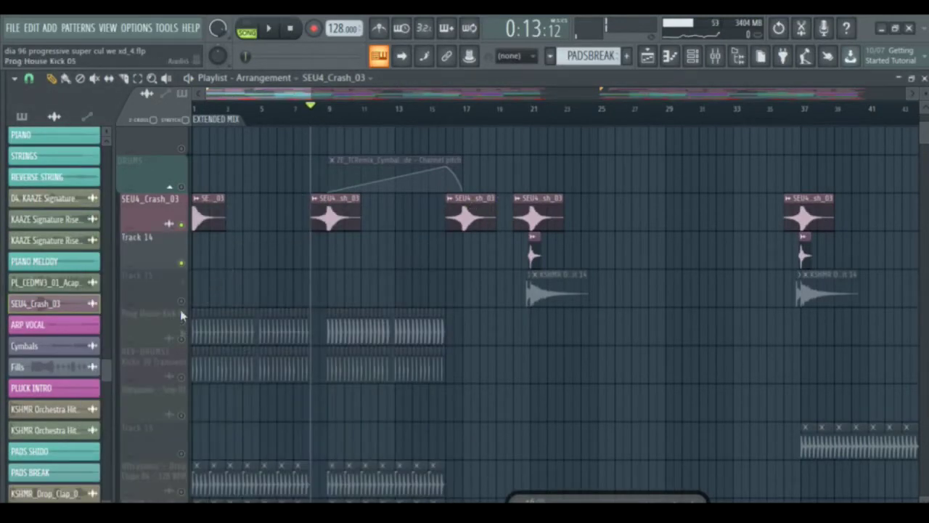
Step: Swap the audible track from the crash to the Prog House Kick 05 and REV-DRUMS1 Kicks 30 Transient tracks, starting from bar 1
click(181, 225)
click(182, 339)
click(182, 377)
drag(246, 109, 193, 111)
Step: Examine the sample settings of the Ultrasonic - Kick 02 #2 clip and close them
double_click(231, 339)
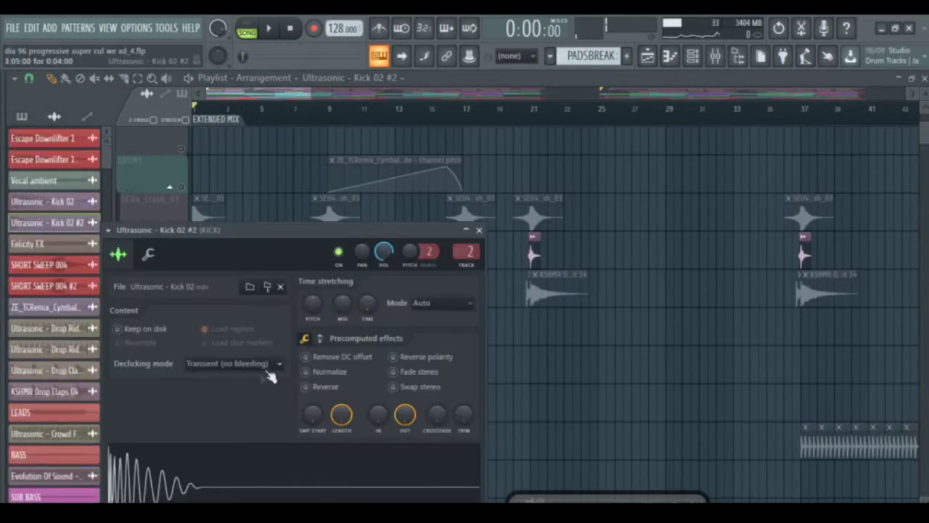
drag(294, 260, 599, 203)
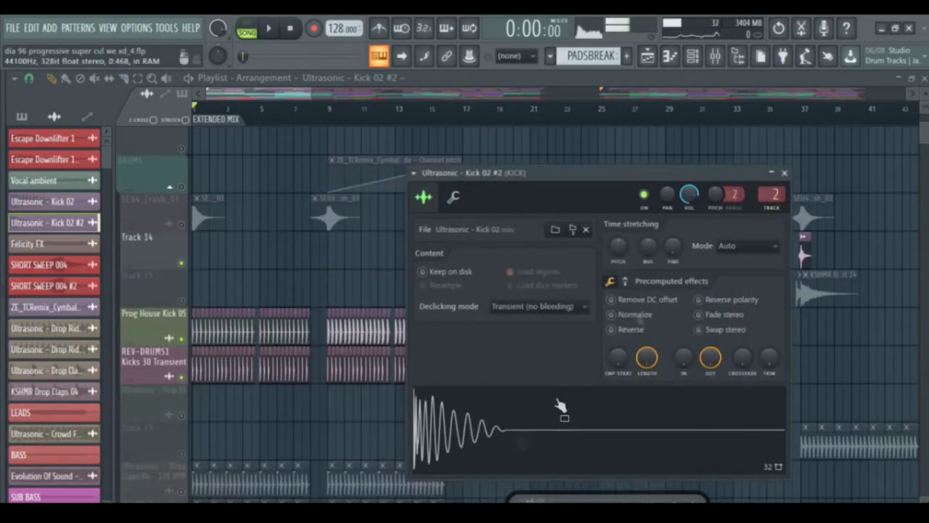
click(785, 173)
Step: Play the two isolated kick layers in the intro, including the section at bar 9
key(space)
key(space)
key(space)
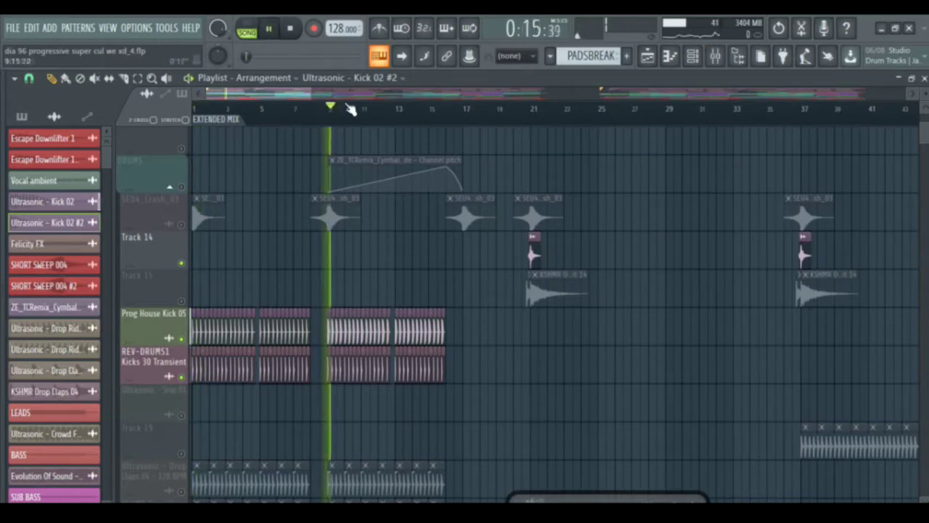
key(space)
Step: Isolate the Ultrasonic - Drop Claps 04 and KSHMR Drop Claps 05 tracks and play them from around bar 9
right_click(181, 339)
right_click(182, 339)
drag(924, 143, 925, 146)
right_click(181, 318)
click(182, 279)
key(space)
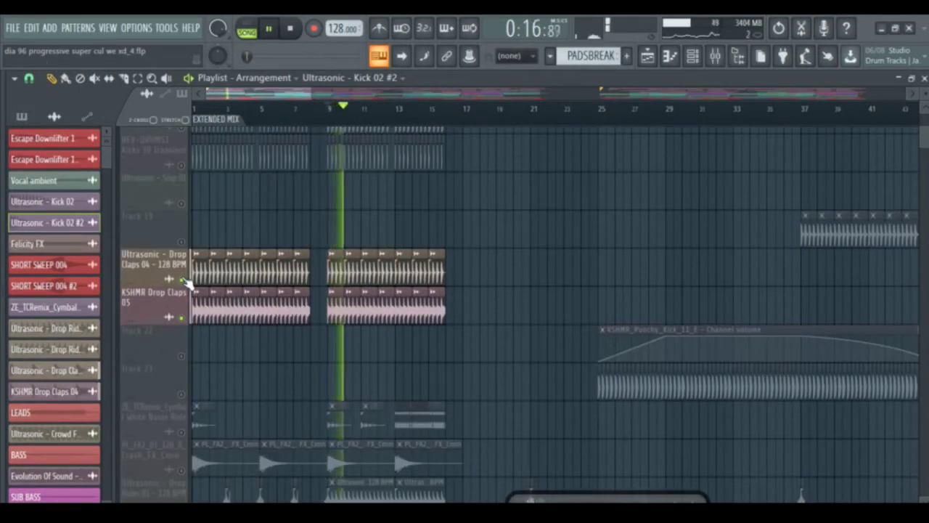
key(space)
Step: Isolate the ZE_TCRemix Cymbal White Noise Ride and PL_FA2_03 Crash FX tracks and play them around bar 9
right_click(182, 280)
right_click(182, 280)
right_click(181, 432)
click(183, 469)
key(space)
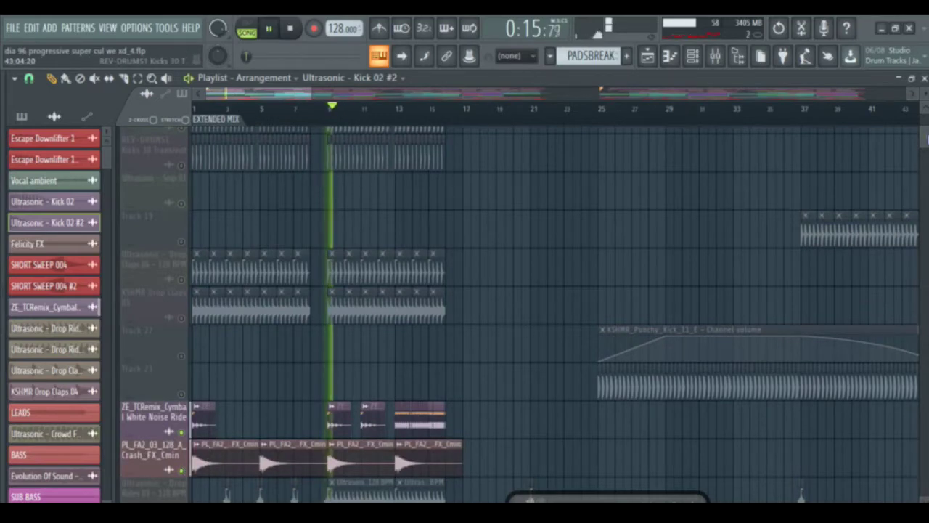
scroll(924, 142, down, 5)
key(space)
Step: Isolate the Ultrasonic - Drop Rides 01 audio and automation tracks and examine the sample settings of the first ride clip
right_click(181, 299)
drag(310, 92, 269, 94)
click(244, 112)
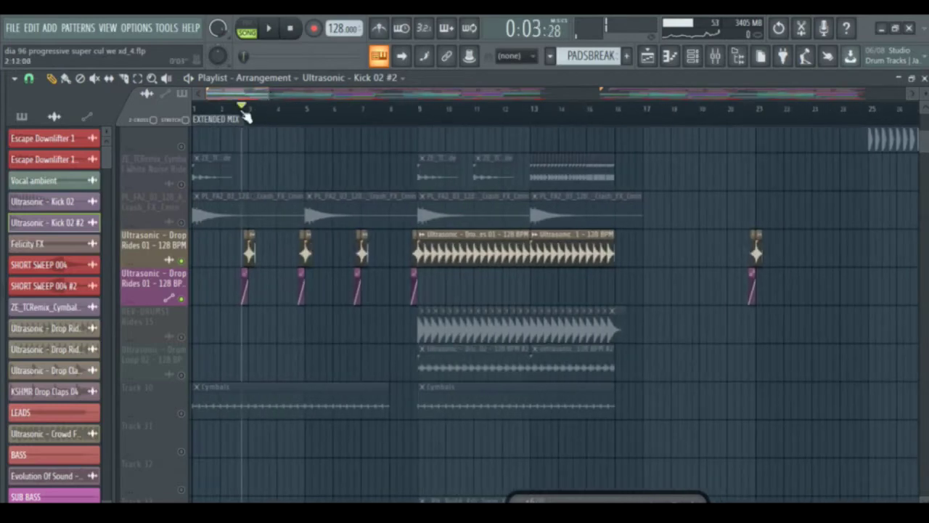
double_click(247, 245)
drag(349, 247, 457, 218)
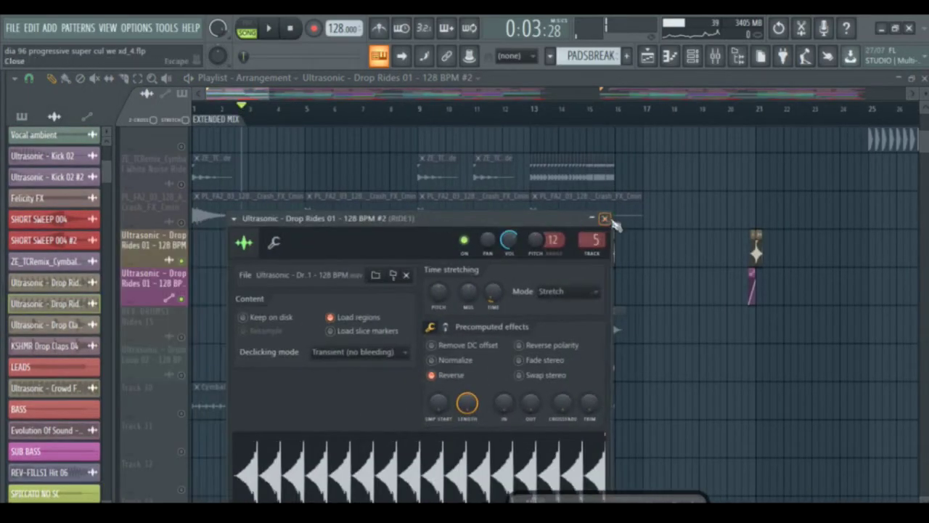
click(605, 218)
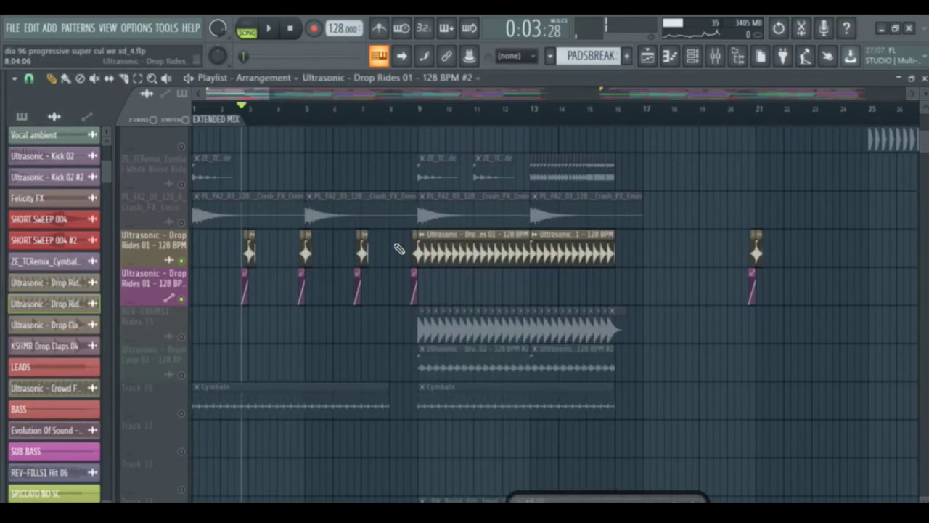
Step: Examine the Drop Rides channel pitch automation clip just before bar 3 and play that section
drag(269, 95, 219, 94)
double_click(384, 273)
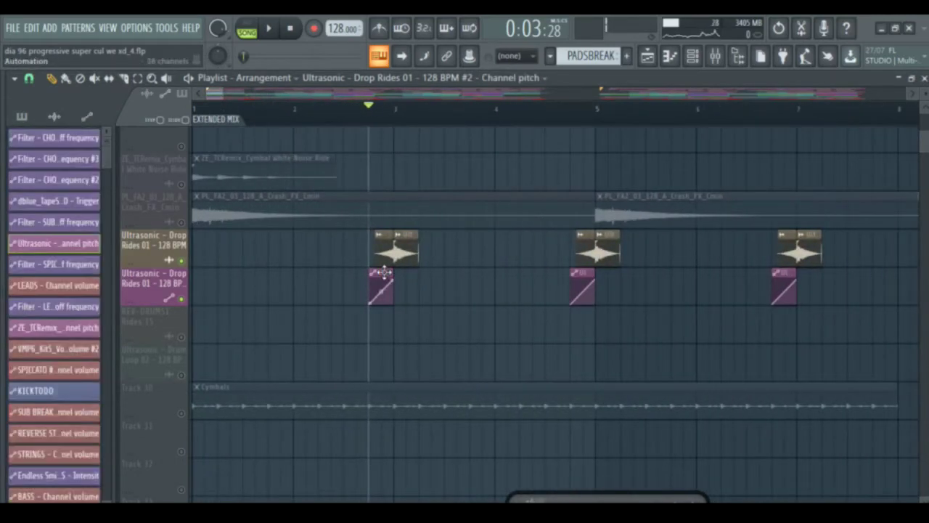
click(514, 266)
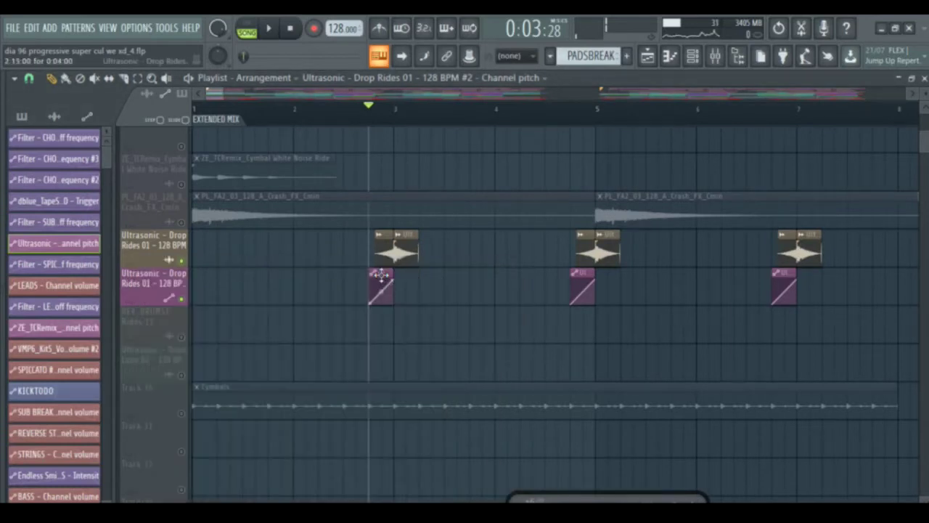
key(space)
key(space)
Step: Play the isolated Drop Rides 01 tracks from just before bar 9, then stop playback
drag(239, 91, 267, 89)
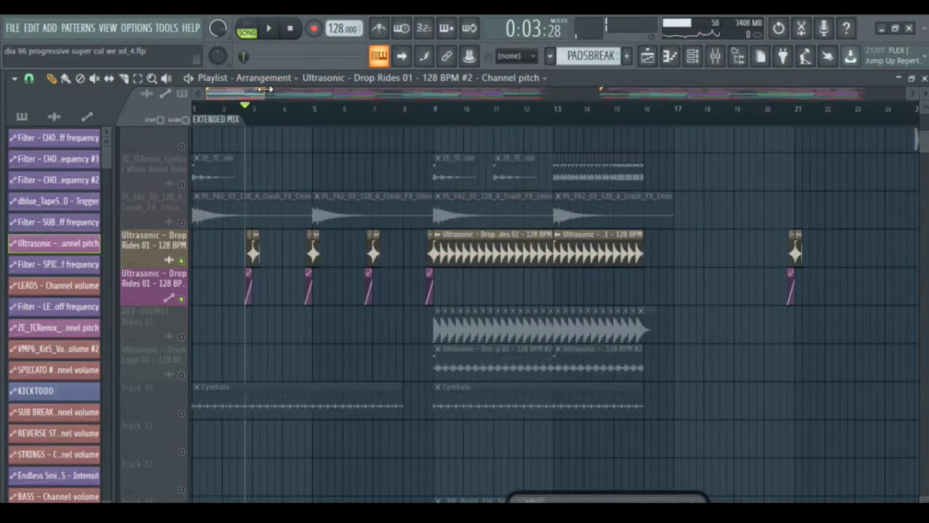
click(423, 108)
key(space)
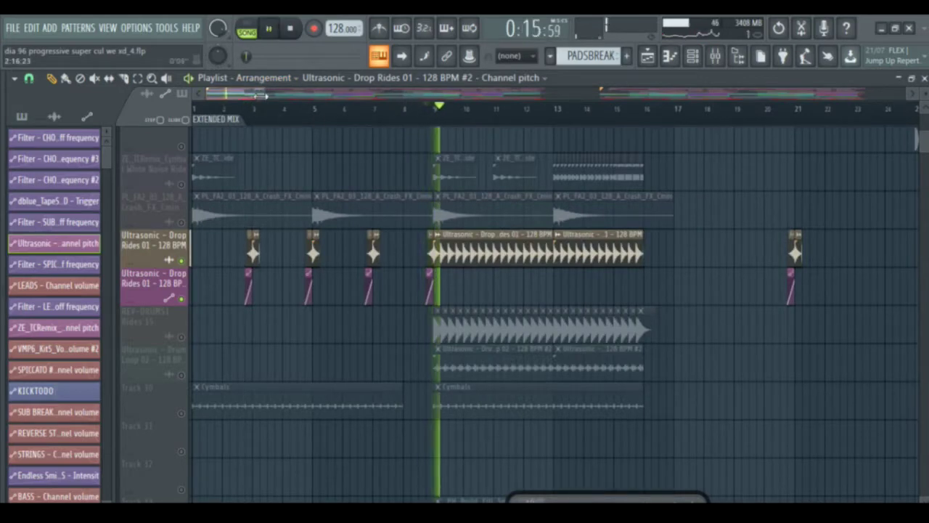
drag(265, 94, 299, 95)
key(space)
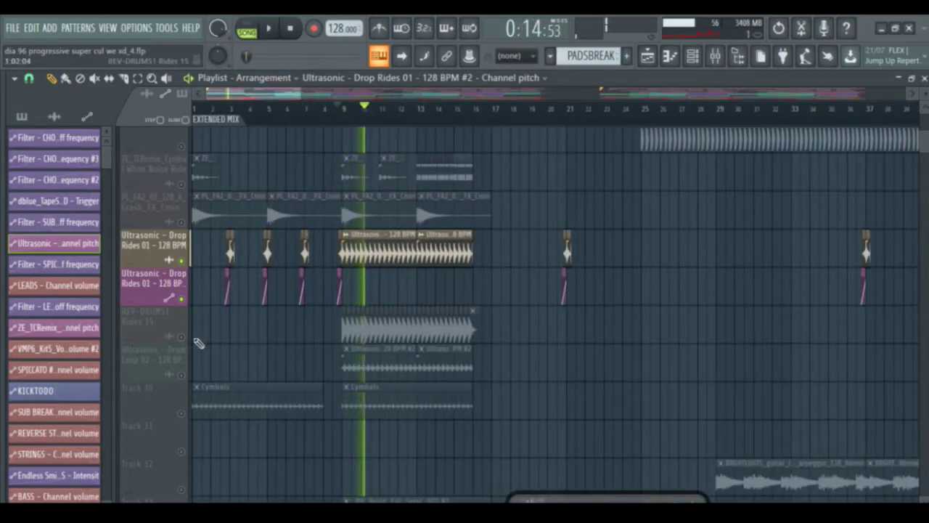
Step: Solo the REV-DRUMS1 Rides 15 track, play it, and mute it again
right_click(182, 337)
key(space)
key(space)
click(181, 337)
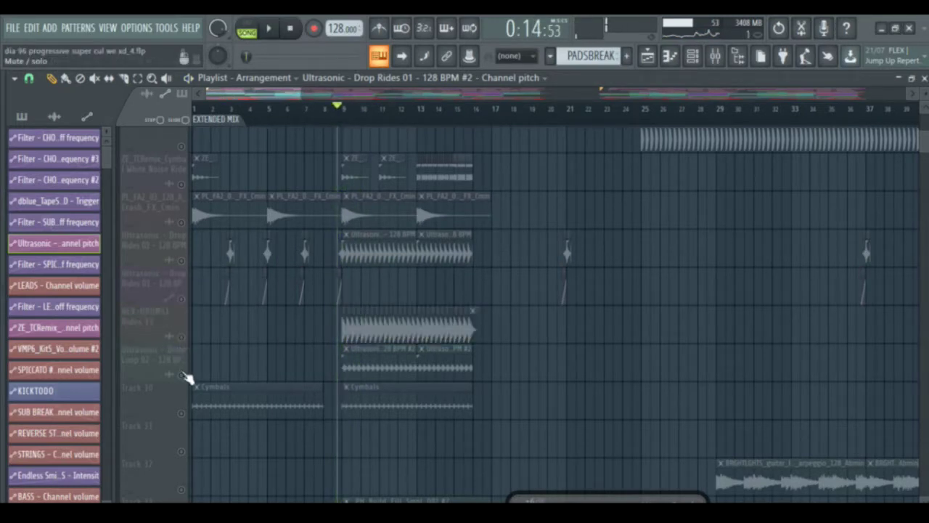
Step: Unmute only the Ultrasonic Drum Loop 02 track, play it, and mute it again
click(182, 374)
key(space)
key(space)
click(183, 375)
Step: Unmute Track 30 with the Cymbals clips and play it from around bar 9
click(181, 414)
key(space)
scroll(274, 211, down, 1)
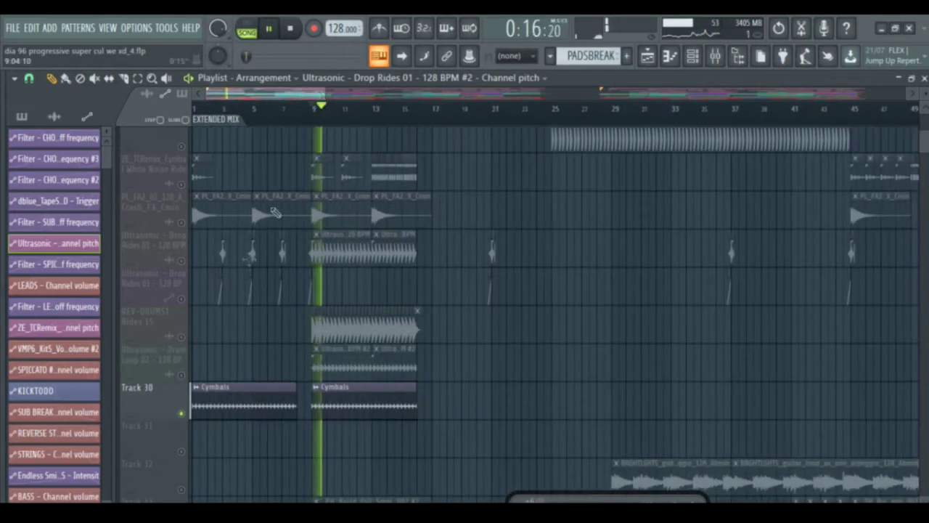
key(space)
Step: Solo Track 33 with the PH_Build_Fills sample and play it from bar 9
scroll(229, 278, down, 3)
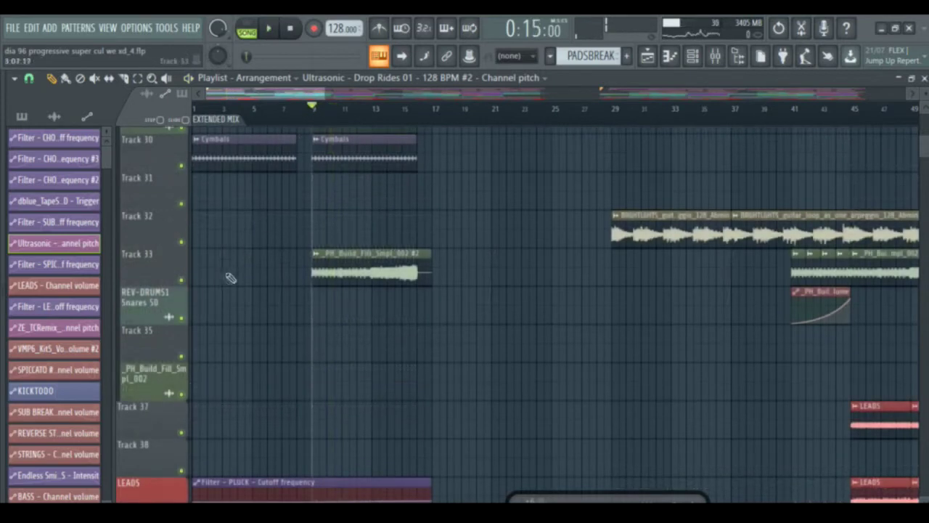
right_click(183, 279)
key(space)
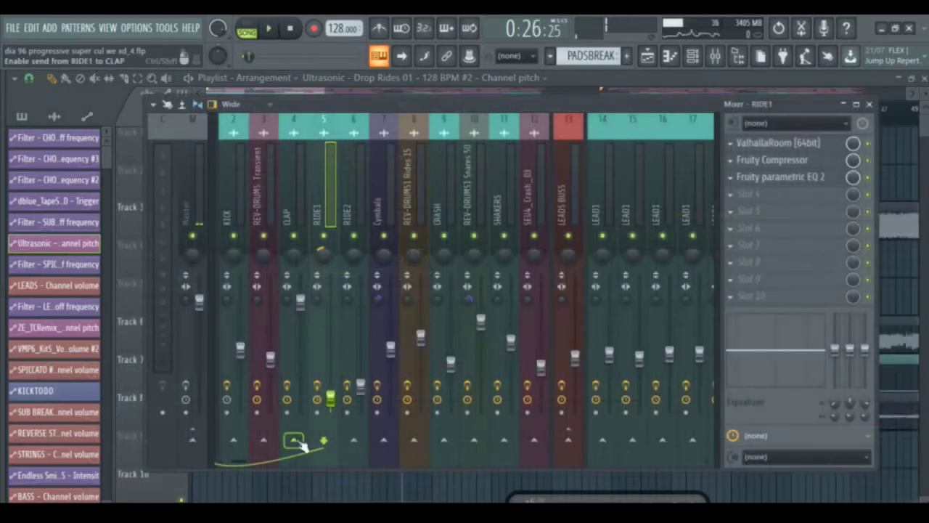
Step: Examine the KICK and REV-DRUMS1 Kicks 30 Transient mixer channels, including the latter's Fruity Parametric EQ 2 curve, and return to the playlist
drag(282, 461, 230, 461)
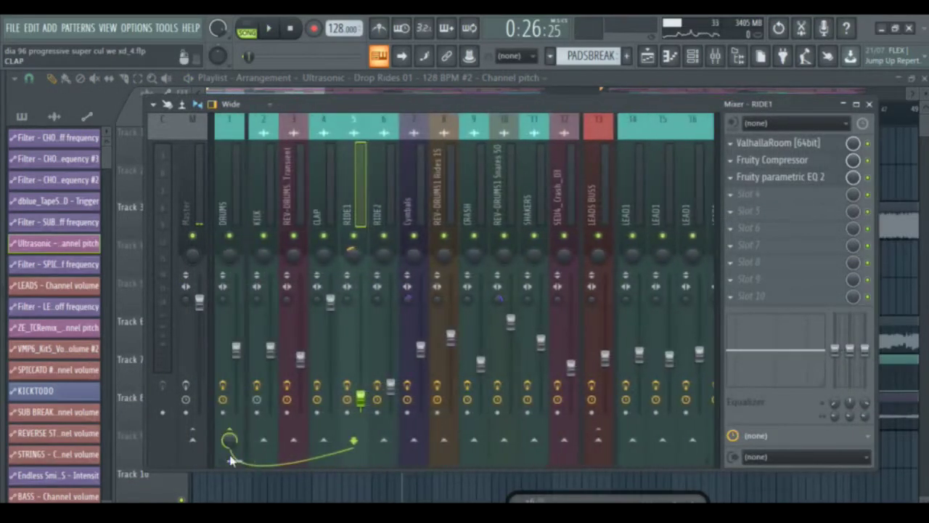
click(271, 189)
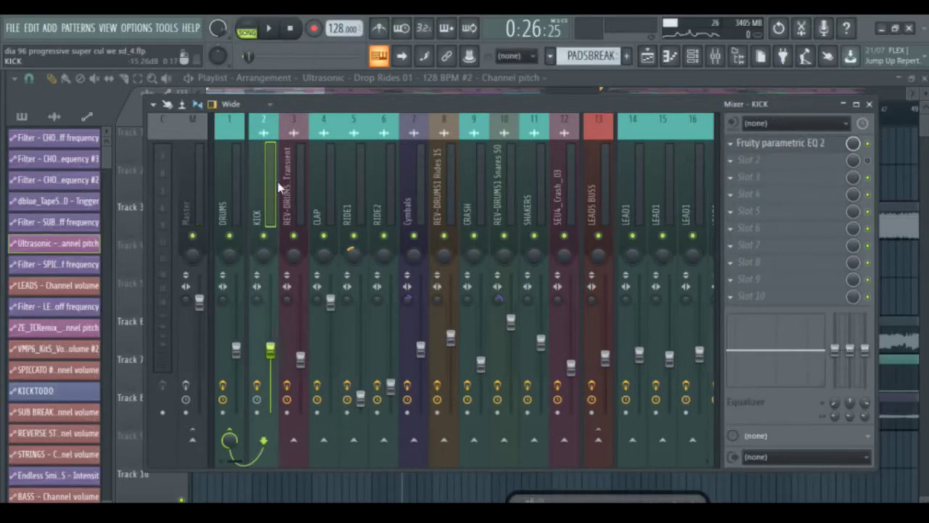
click(293, 190)
click(768, 147)
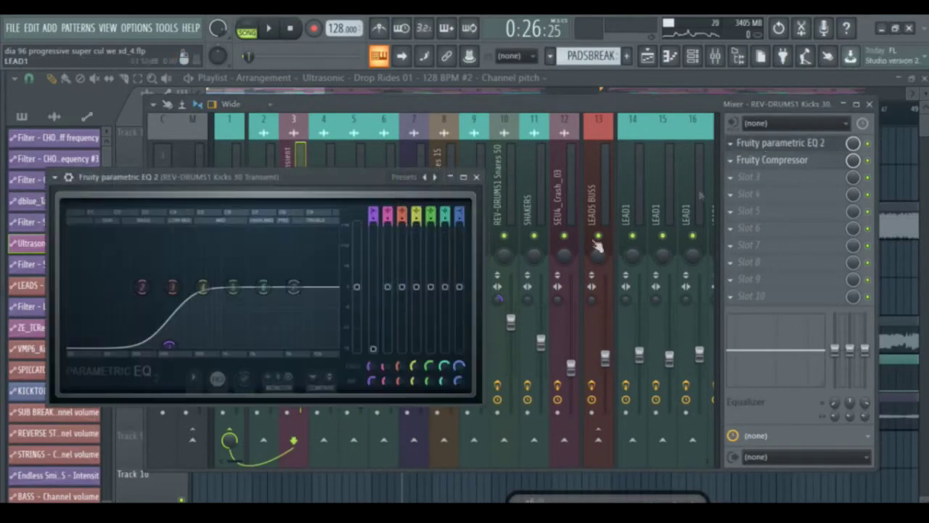
click(477, 178)
click(645, 56)
Step: Move the playhead to bar 1 and solo the REV-DRUMS1 Kicks 30 Transient track
drag(923, 124, 924, 130)
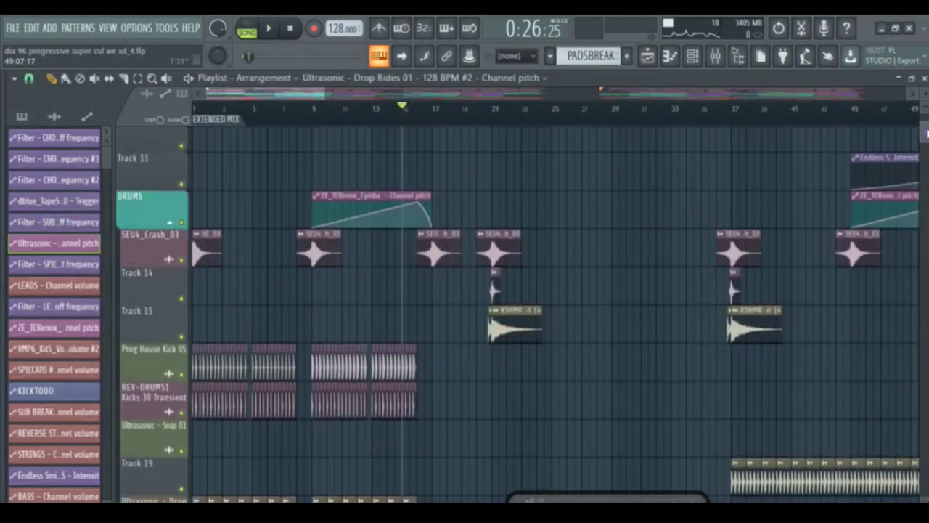
click(195, 110)
right_click(182, 413)
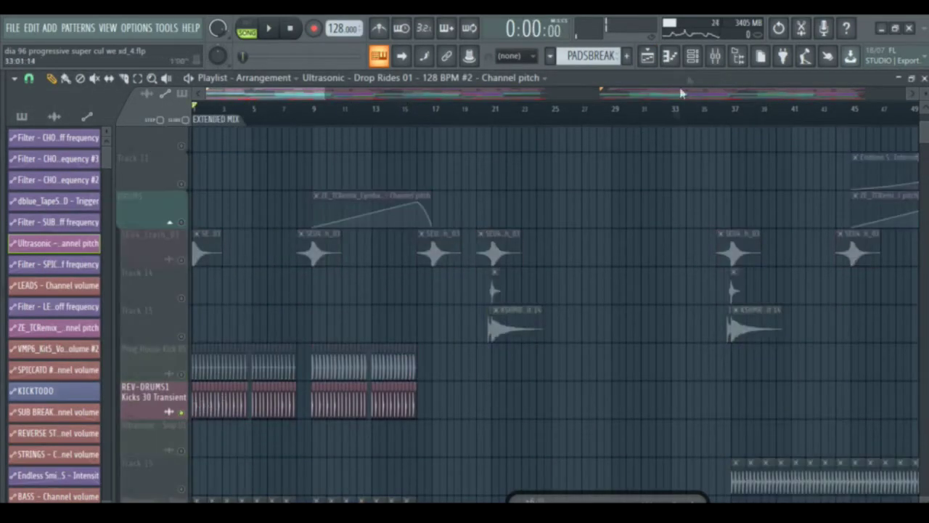
Step: Play the soloed REV-DRUMS1 Kicks 30 Transient track from bar 1 while viewing its mixer channel, and return to the playlist
click(694, 57)
click(715, 56)
key(space)
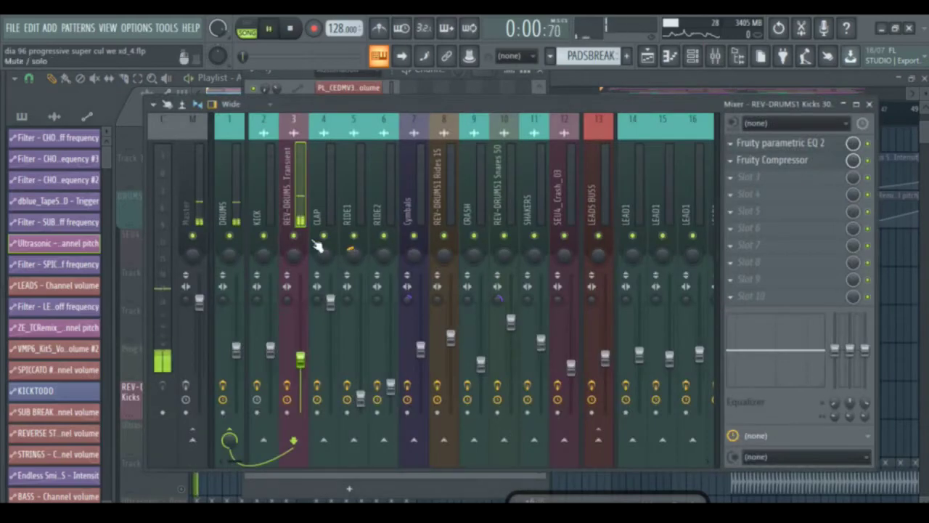
click(644, 58)
key(space)
Step: Release the kick solo, solo the KSHMR Drop Claps 05 track and unmute the Ultrasonic Drop Claps 04 track
right_click(182, 413)
right_click(182, 318)
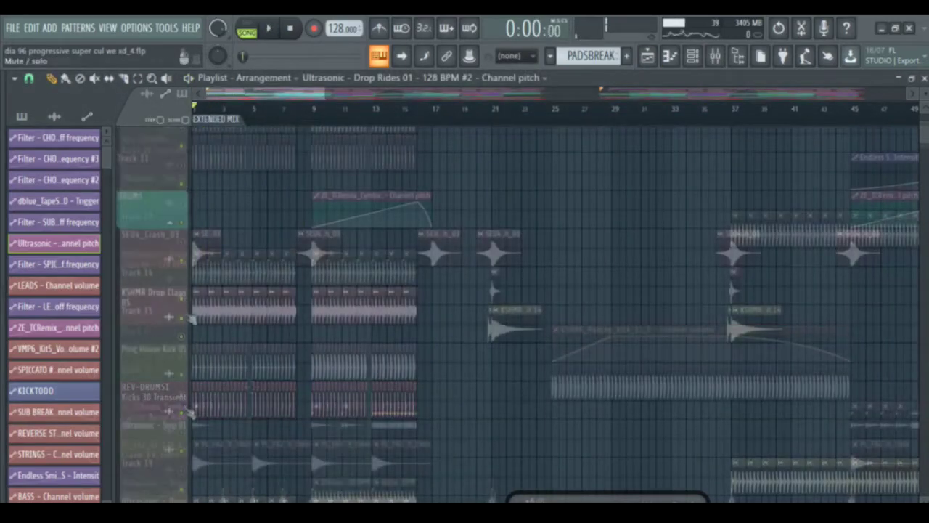
click(182, 280)
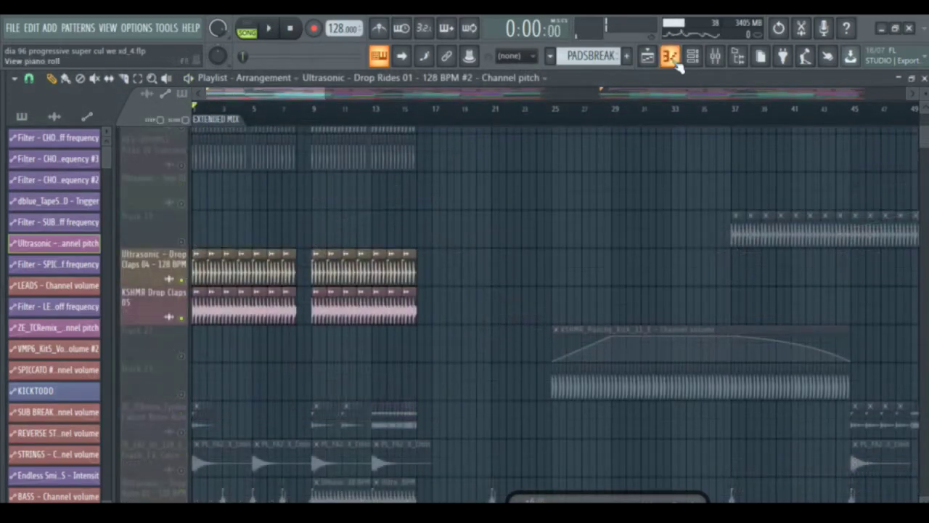
Step: Play the claps and examine the CLAP mixer channel's Fruity Parametric EQ 2, ValhallaRoom and Fruity Compressor settings
click(716, 57)
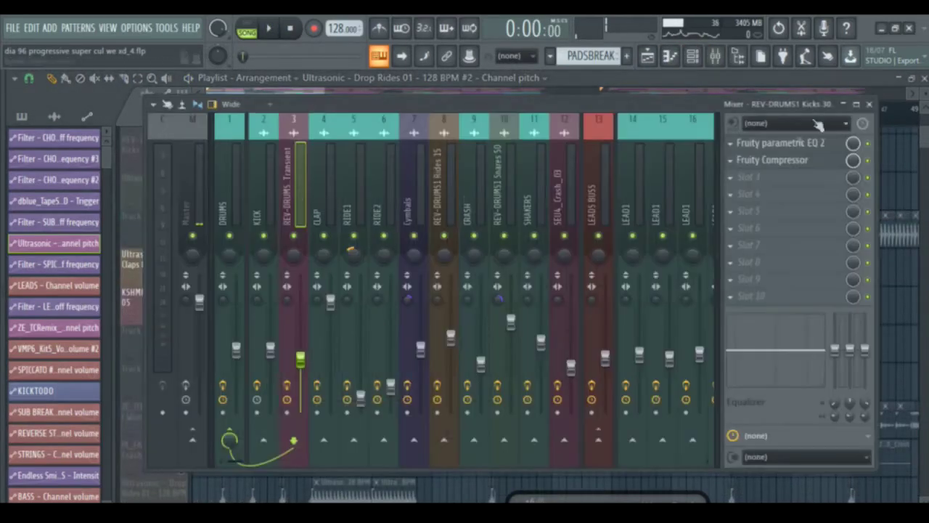
key(Right)
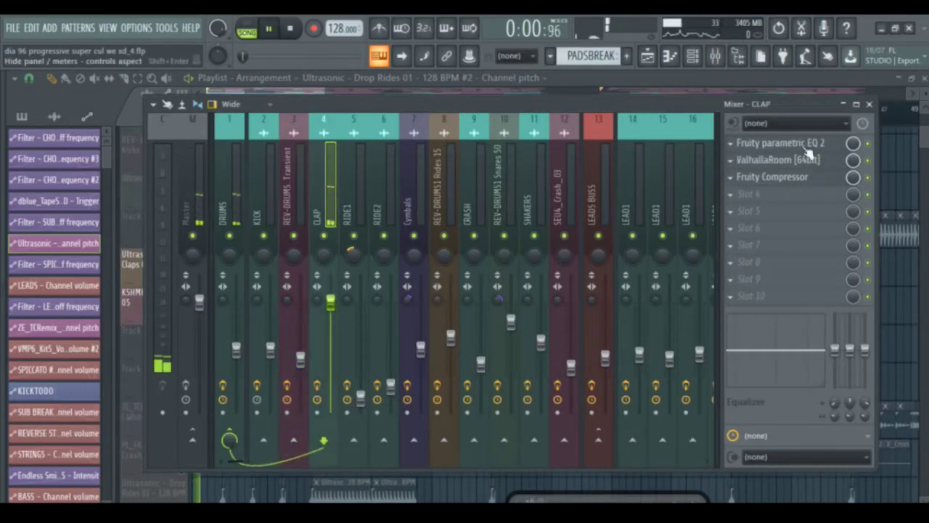
click(826, 143)
click(493, 195)
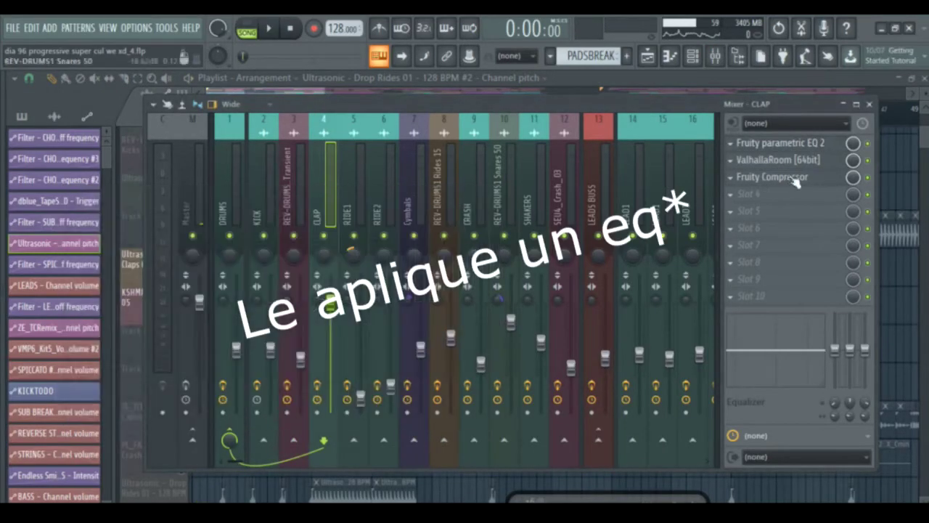
click(778, 161)
click(775, 177)
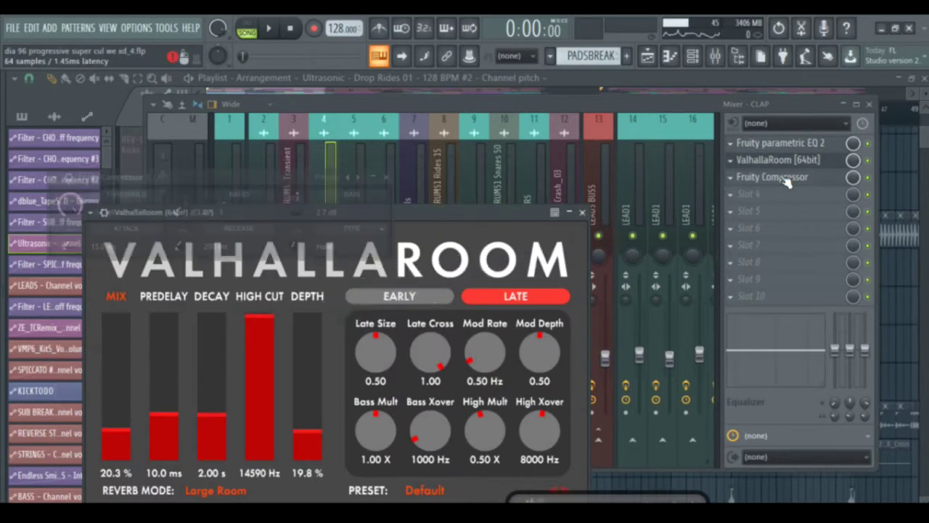
Step: Examine the RIDE2 mixer channel's ValhallaRoom, Fruity Compressor and Fruity Parametric EQ 2 settings, and play the audible ride tracks
click(669, 56)
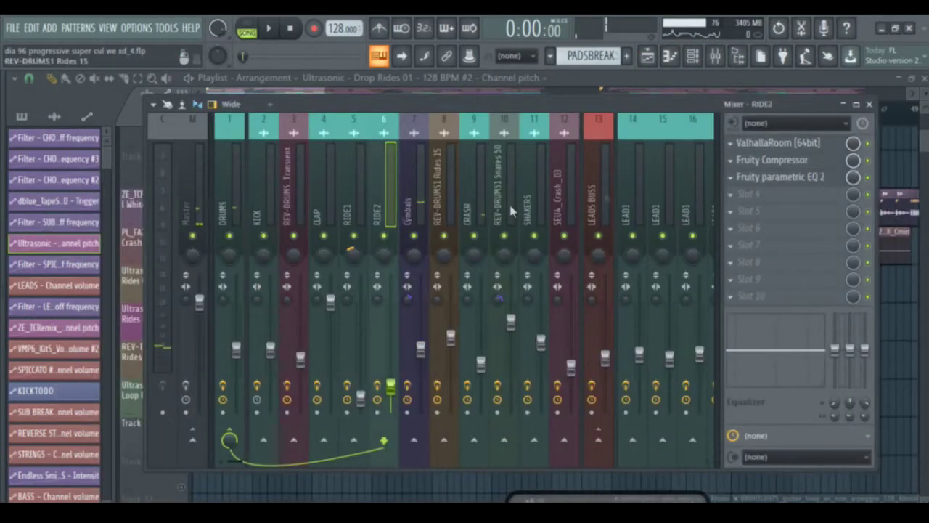
click(758, 145)
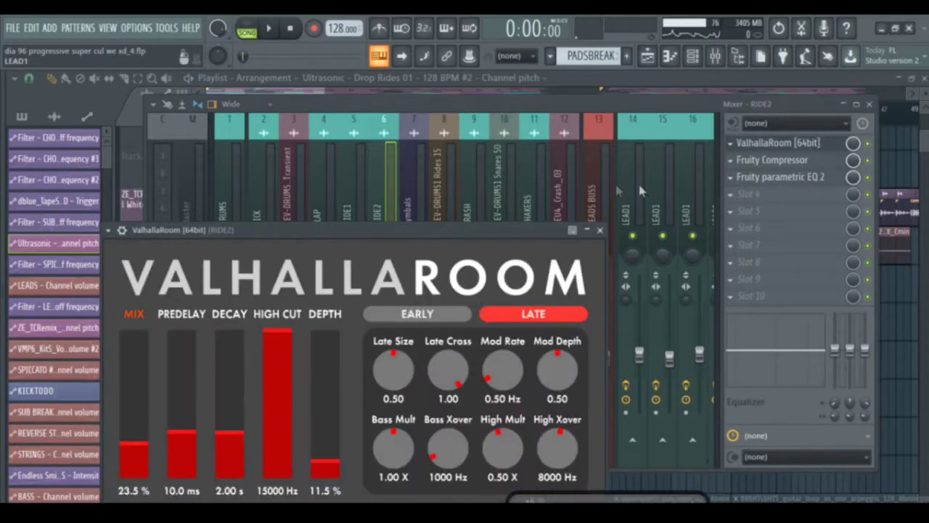
click(812, 167)
click(807, 178)
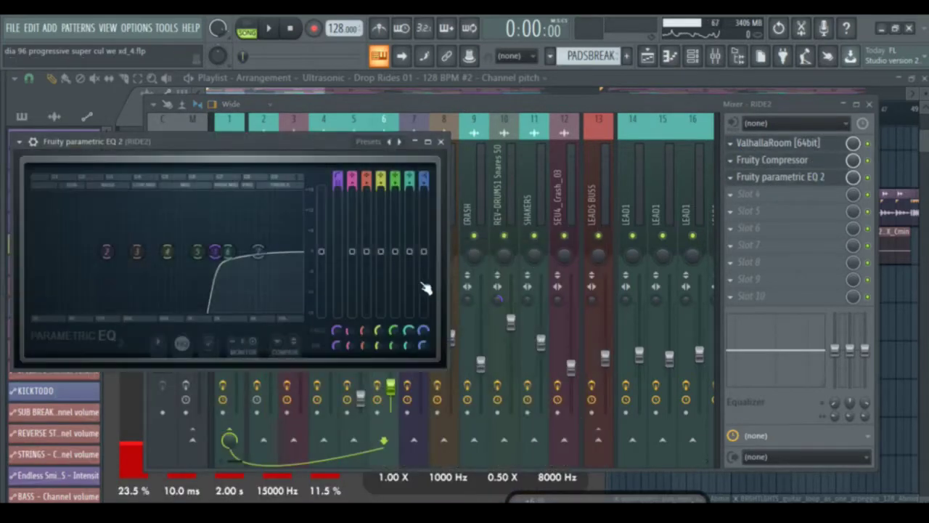
click(440, 140)
key(space)
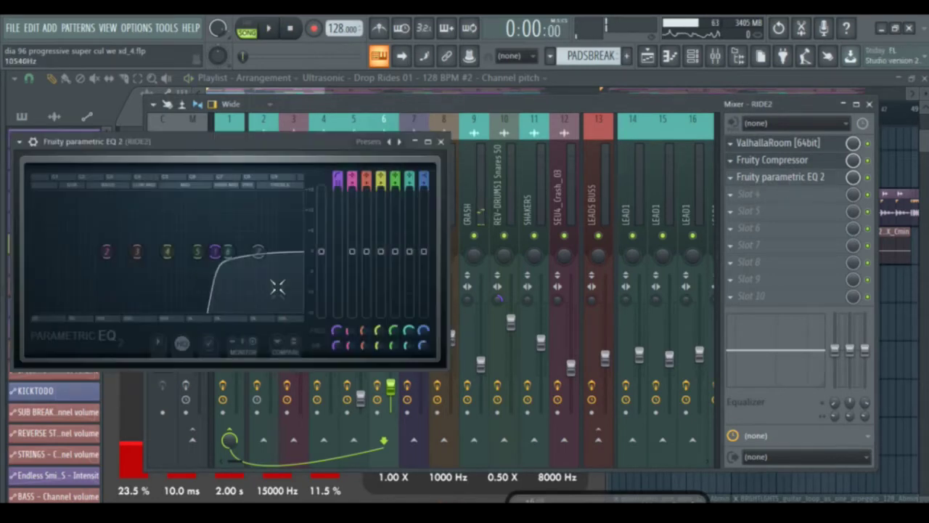
click(440, 141)
Step: Examine the Fruity Parametric EQ 2 curve on the Cymbals mixer channel
click(415, 209)
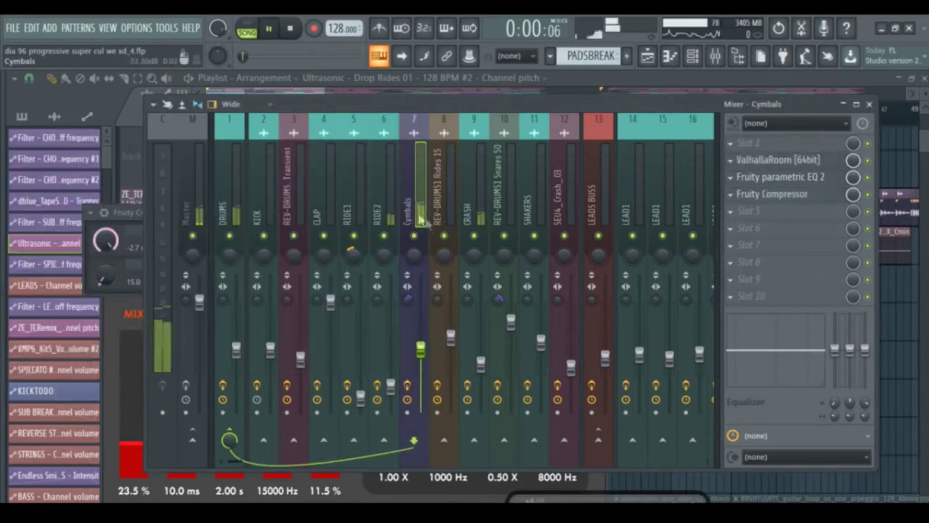
click(780, 178)
click(541, 243)
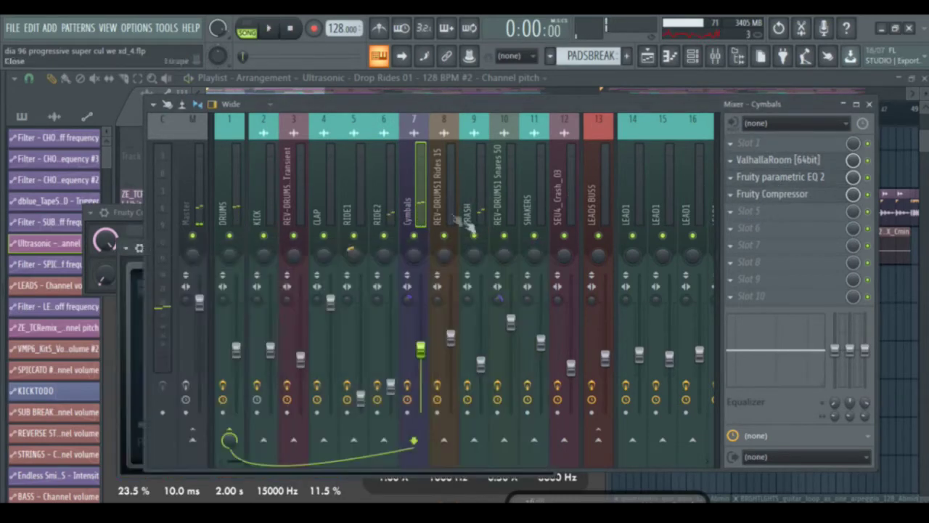
Step: Examine the effect chains of the REV-DRUMS1 Rides 15, CRASH and SEU4_Crash_03 mixer channels
click(448, 230)
click(474, 234)
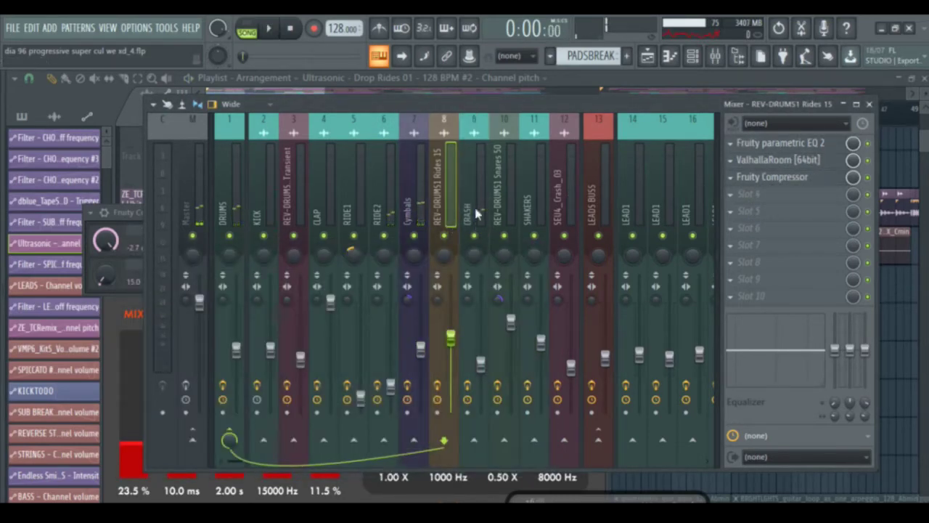
click(474, 204)
click(441, 143)
drag(475, 205, 397, 220)
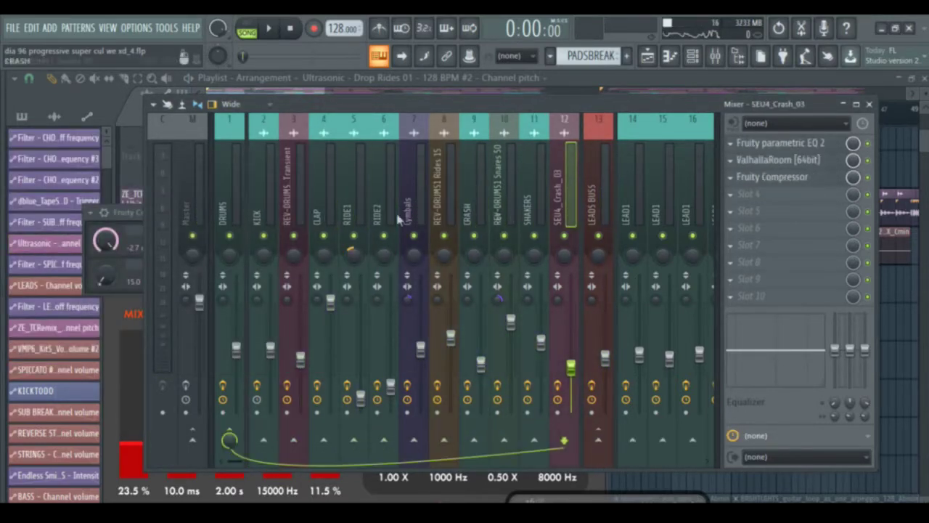
Step: Examine The Glue compressor on the DRUMS bus and browse its presets
click(231, 207)
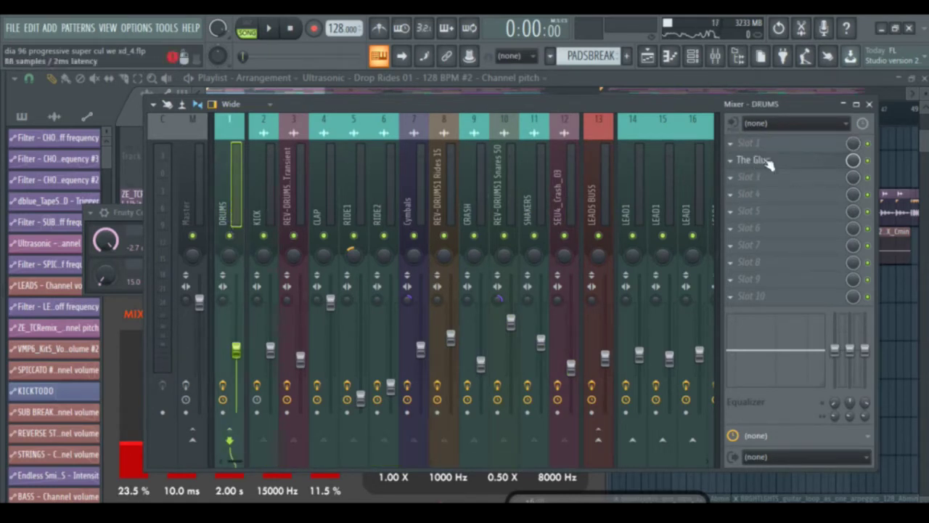
drag(220, 227, 572, 217)
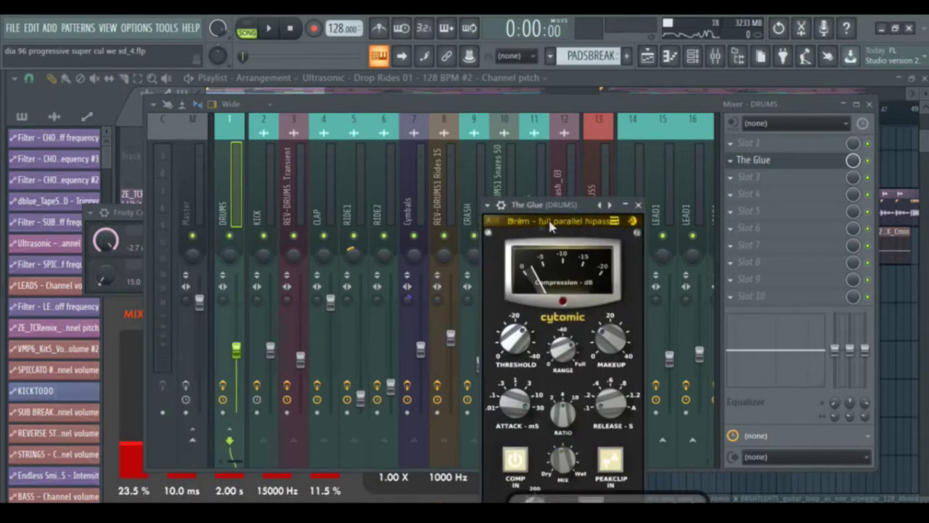
click(585, 226)
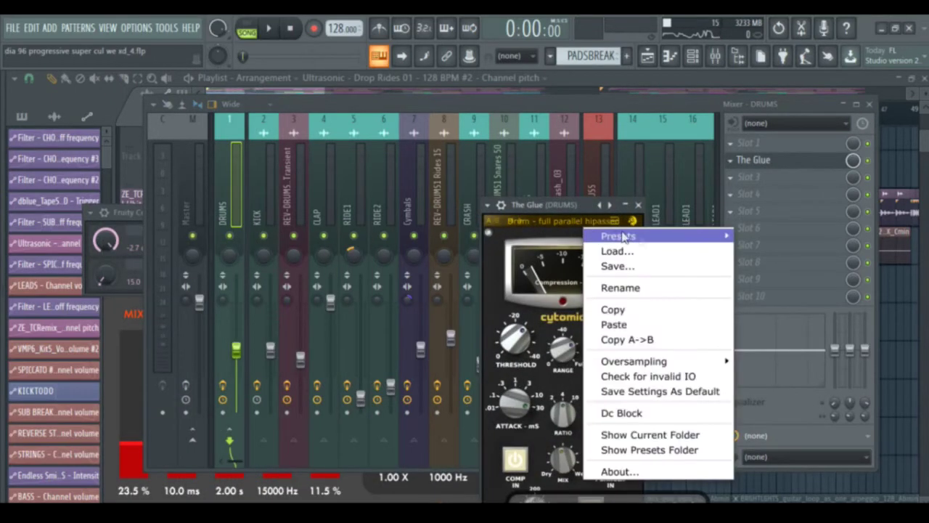
mouse_move(616, 235)
mouse_move(802, 254)
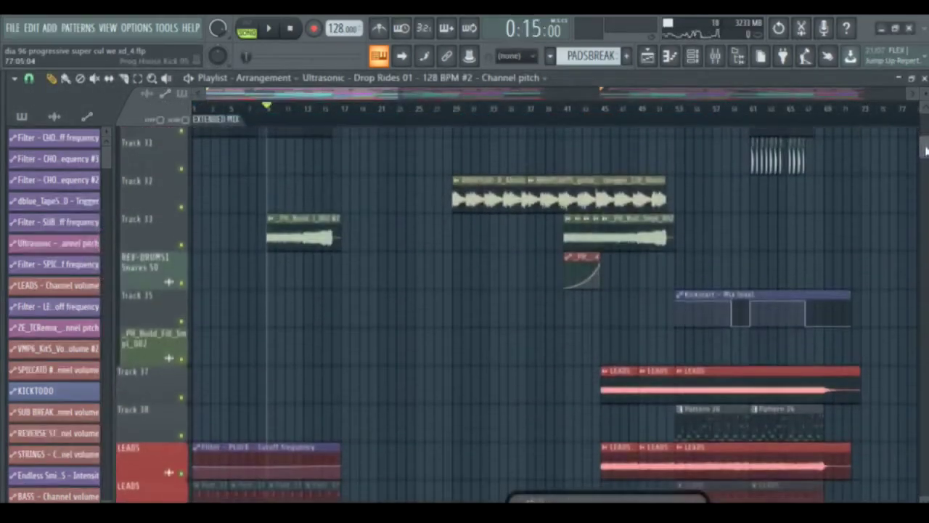
Step: Solo Track 44 with the PLUCK INTRO clips, leaving the CHORDS DROP audio track muted, and play it from bar 9
drag(925, 151, 925, 160)
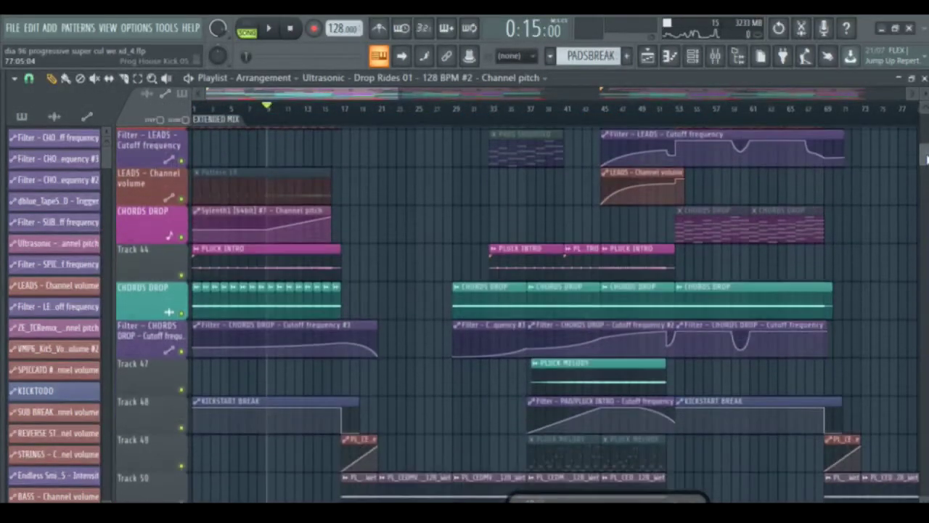
ctrl+click(182, 276)
click(182, 314)
mouse_move(227, 110)
mouse_down()
mouse_move(196, 110)
mouse_move(267, 109)
mouse_up()
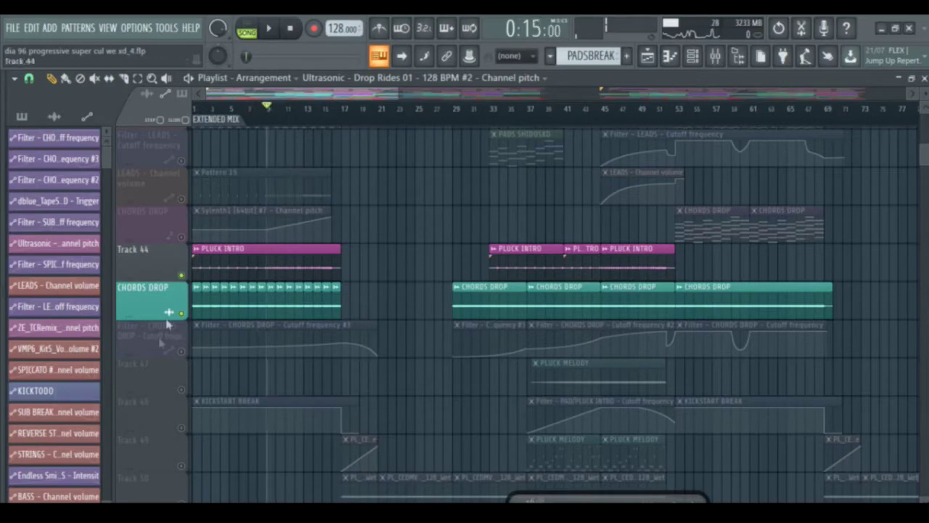
click(182, 313)
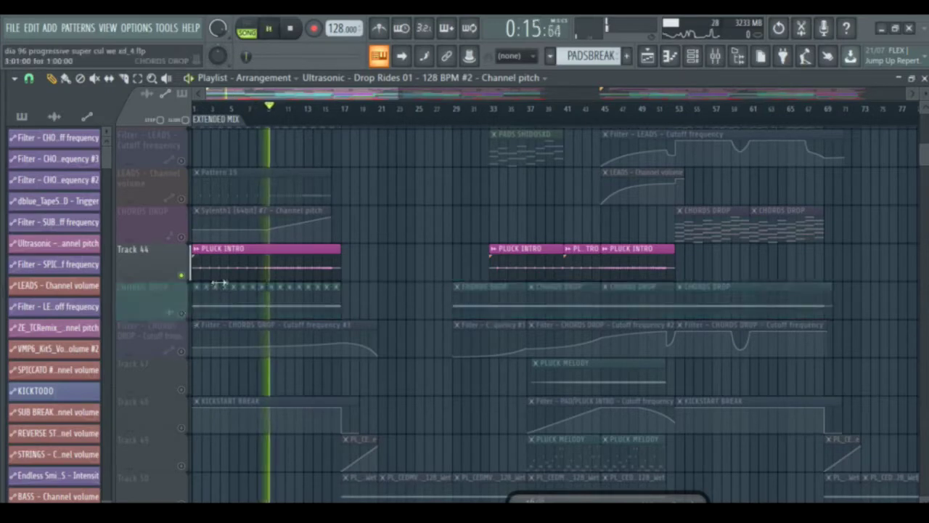
Step: Play the soloed PLUCK INTRO clip from about bar 5 and again from bar 9 to hear its pitch rise
click(231, 108)
key(space)
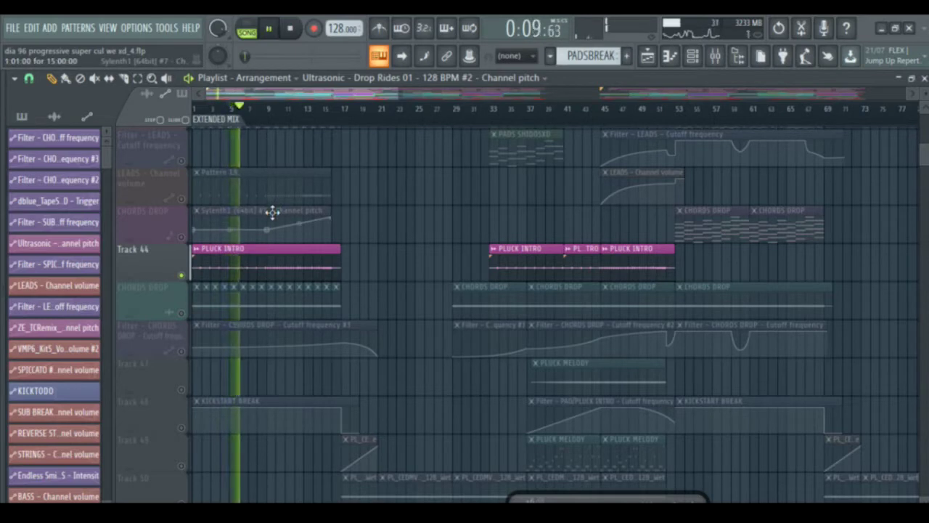
key(space)
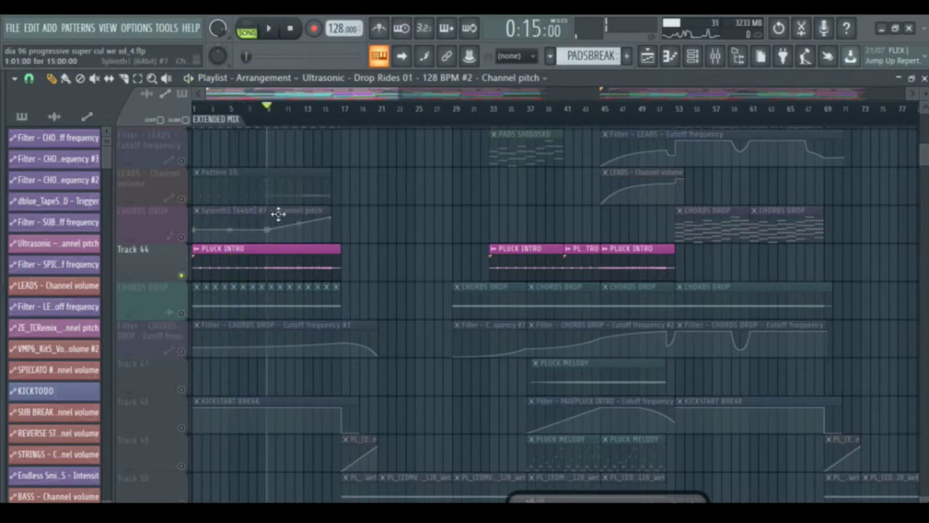
key(space)
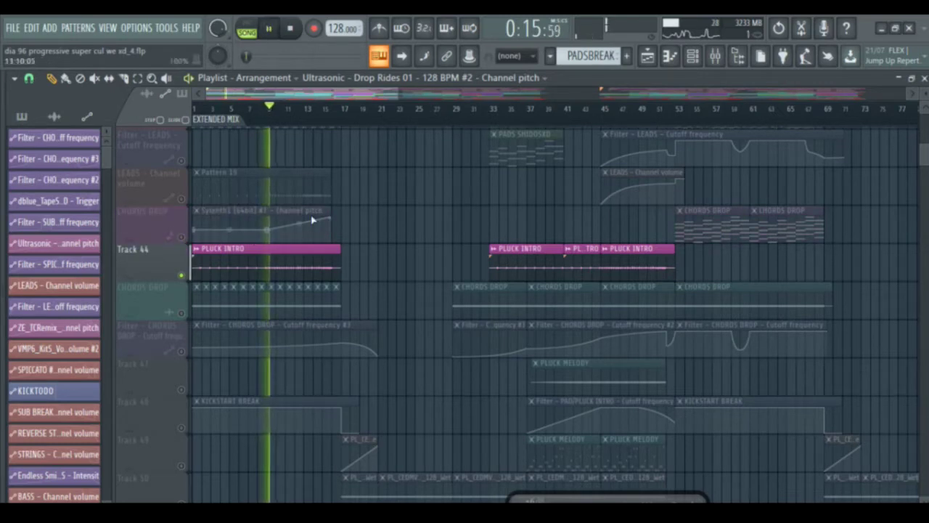
key(space)
Step: Unmute the track with the Sylenth1 #7 pitch automation and examine Pattern 19's Sylenth1 #7 notes in the piano roll
click(181, 237)
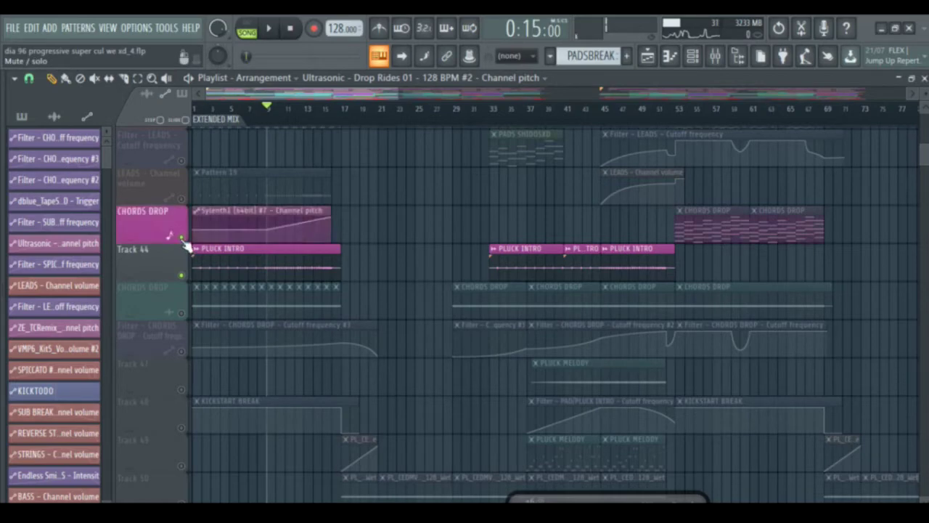
click(211, 191)
click(690, 58)
drag(544, 210, 532, 378)
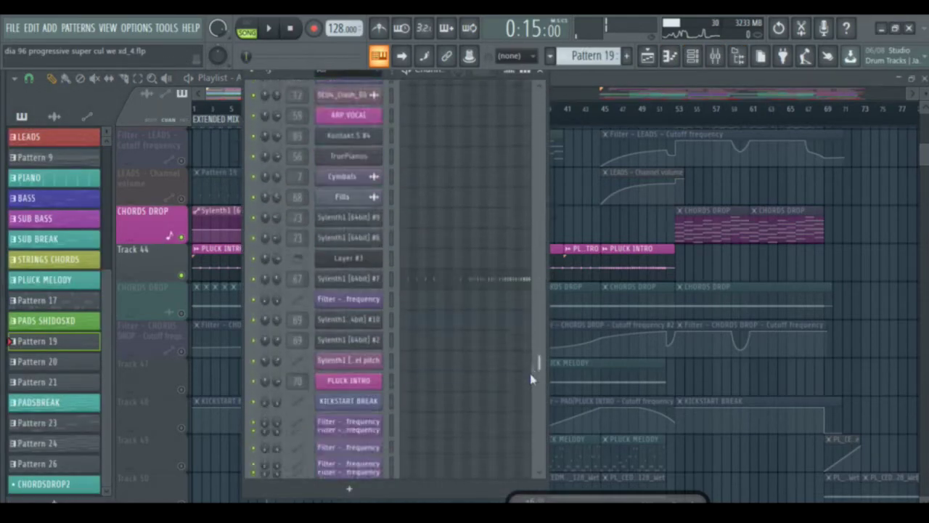
click(379, 281)
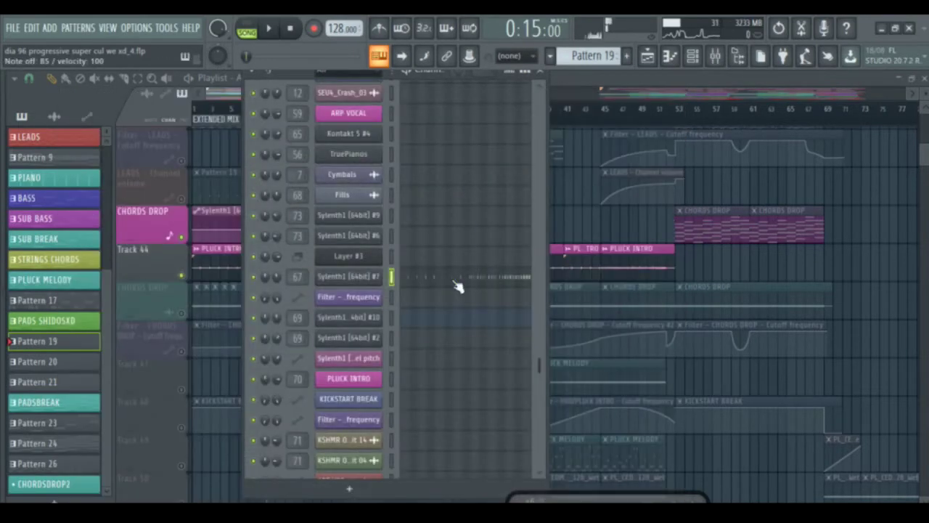
click(457, 285)
drag(923, 320, 923, 270)
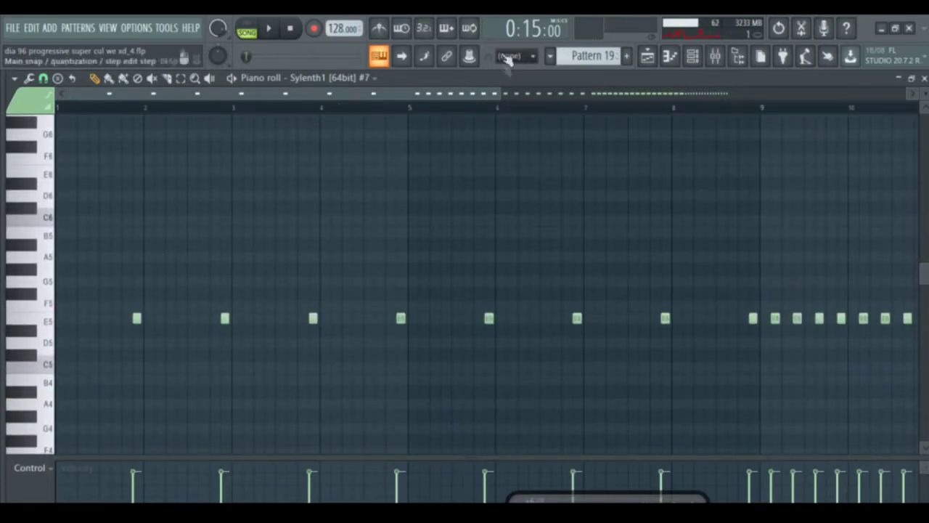
drag(497, 97, 715, 114)
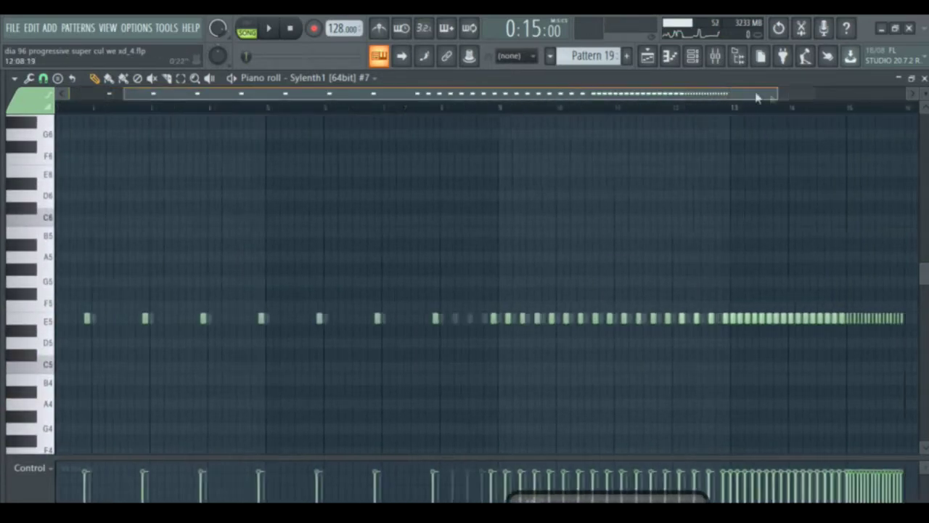
Step: Examine the PLUCK mixer channel's Fruity Compressor, ValhallaRoom, Fruity Parametric EQ 2 and CamelCrusher settings, and return to the playlist
click(715, 56)
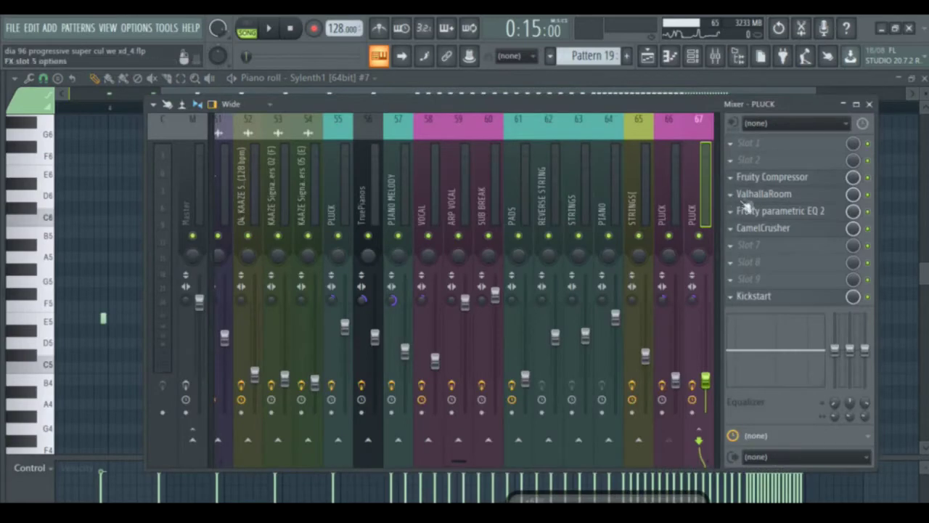
click(766, 179)
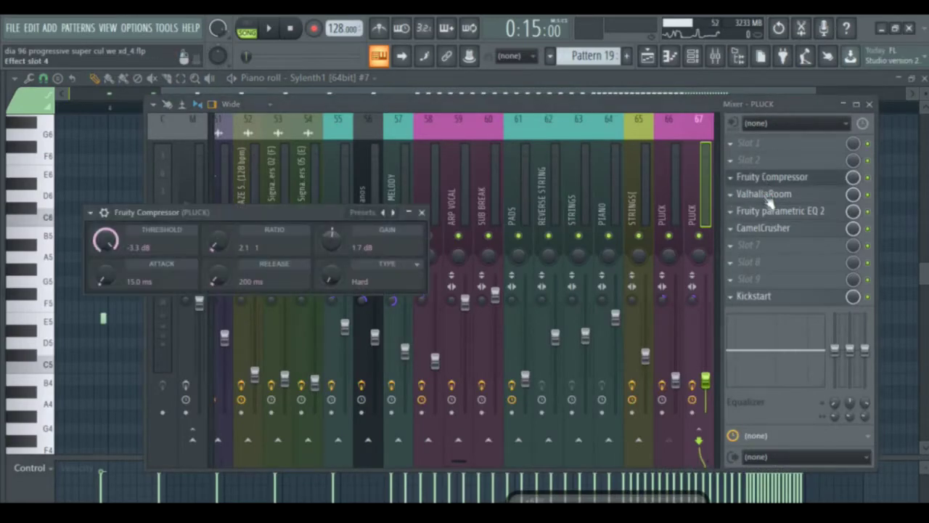
click(768, 195)
click(769, 213)
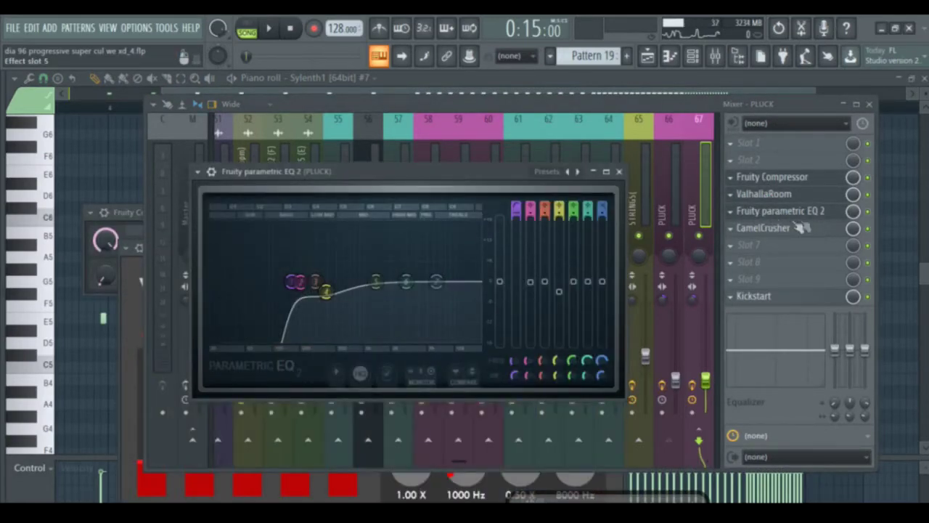
click(764, 229)
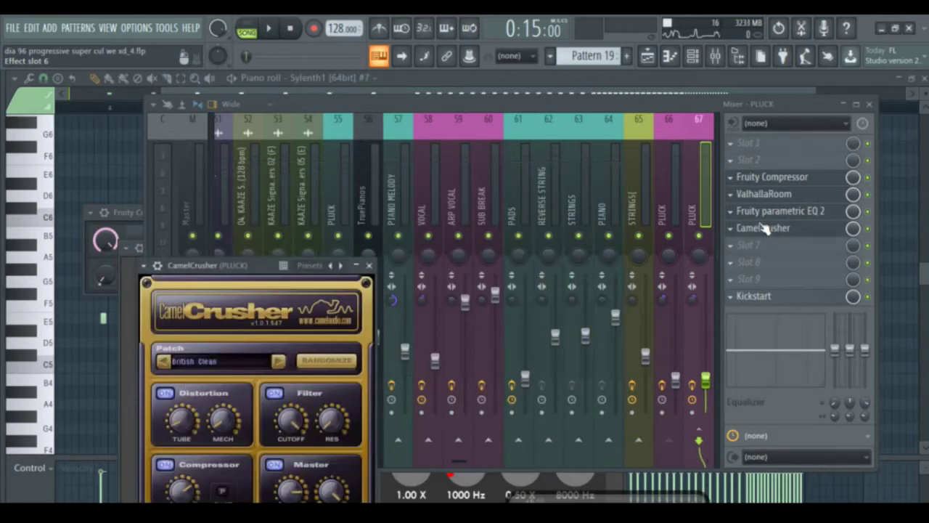
click(648, 58)
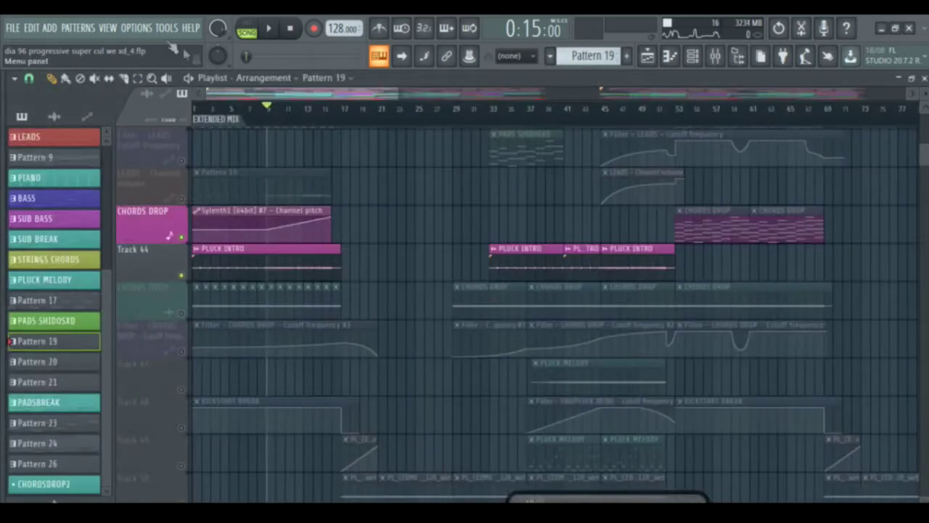
Step: Solo the CHORDS DROP audio track, unmute its filter cutoff automation track, and play them from bar 1
drag(288, 98, 309, 98)
click(449, 122)
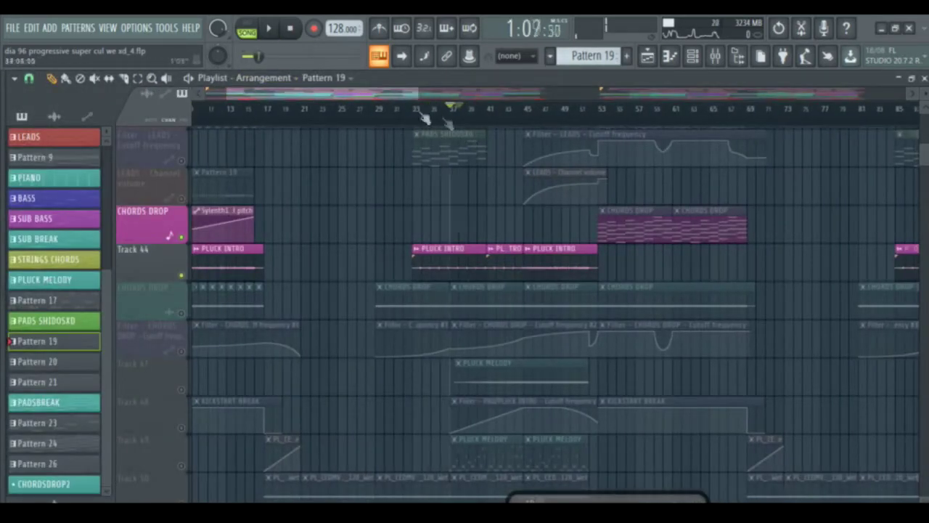
scroll(425, 119, left, 3)
click(231, 109)
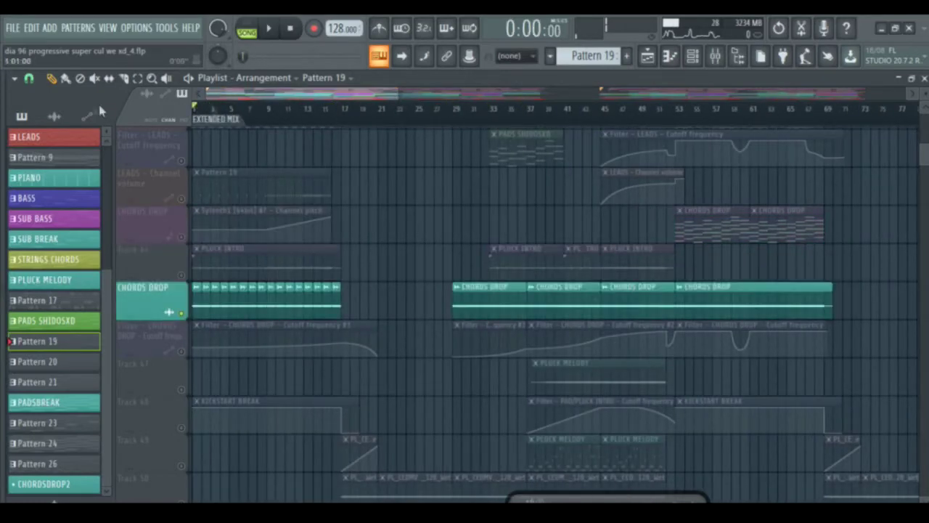
drag(390, 99, 359, 99)
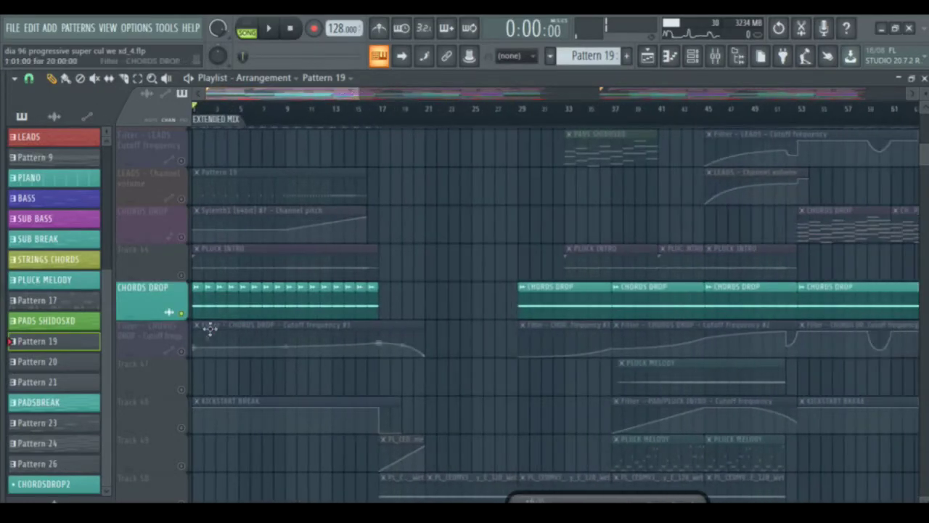
click(181, 352)
key(space)
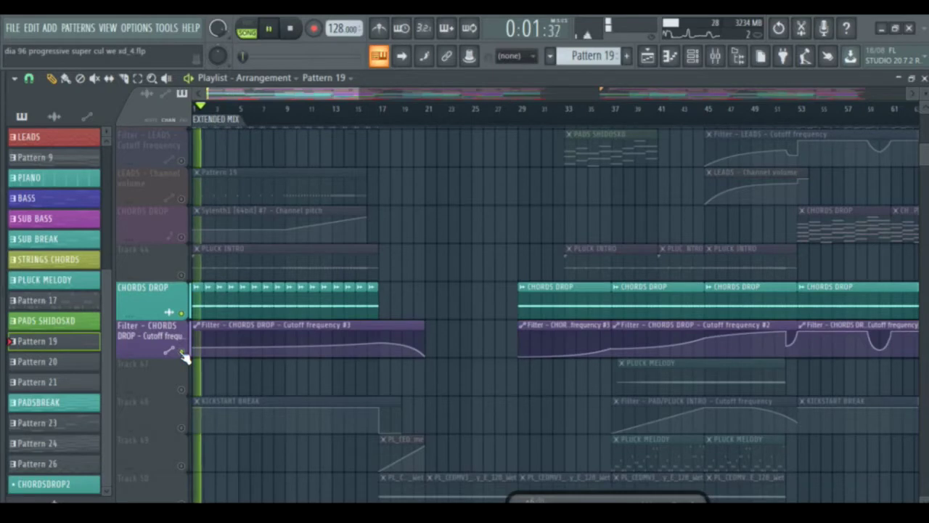
key(space)
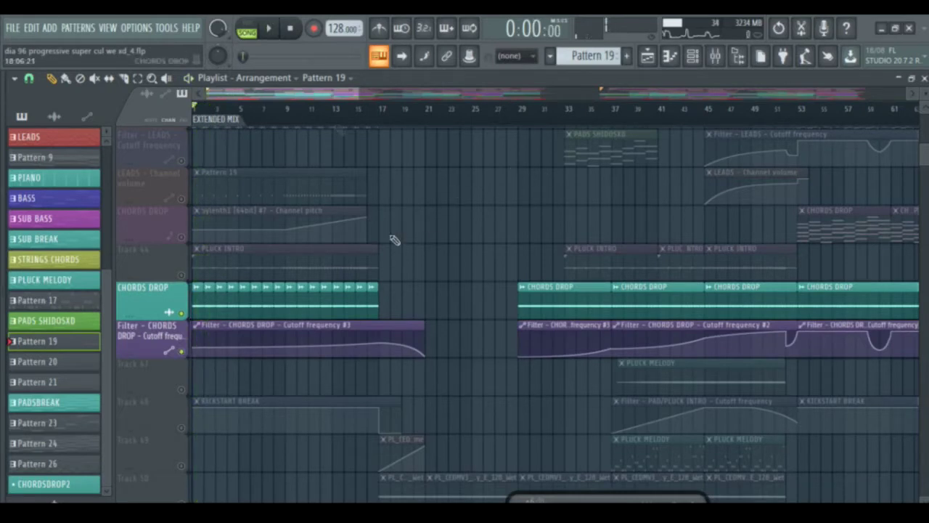
Step: Replay the CHORDS DROP intro from bar 1 and open its Cutoff frequency #3 automation clip
drag(352, 95, 321, 96)
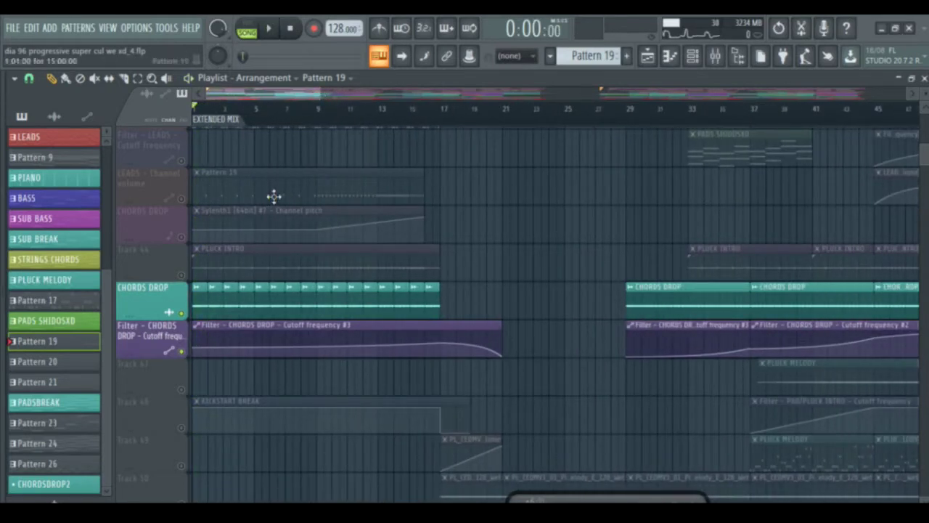
key(space)
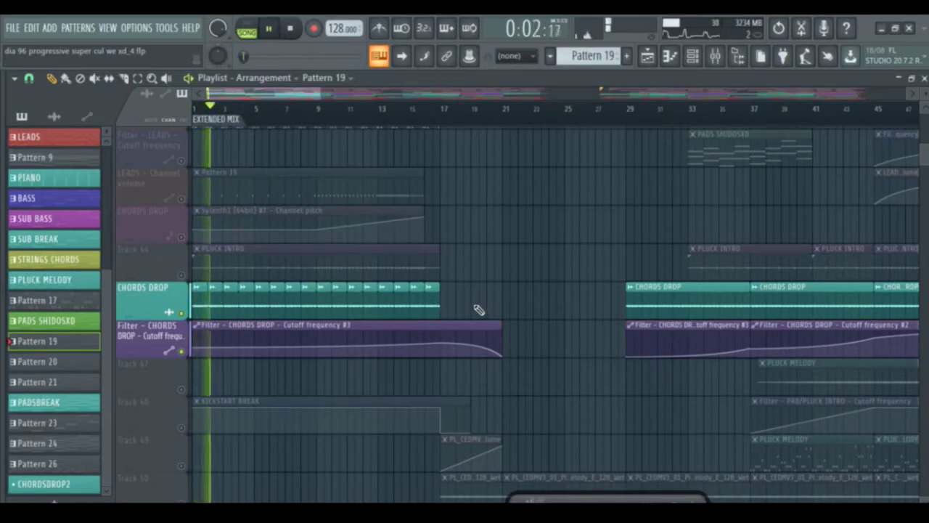
key(space)
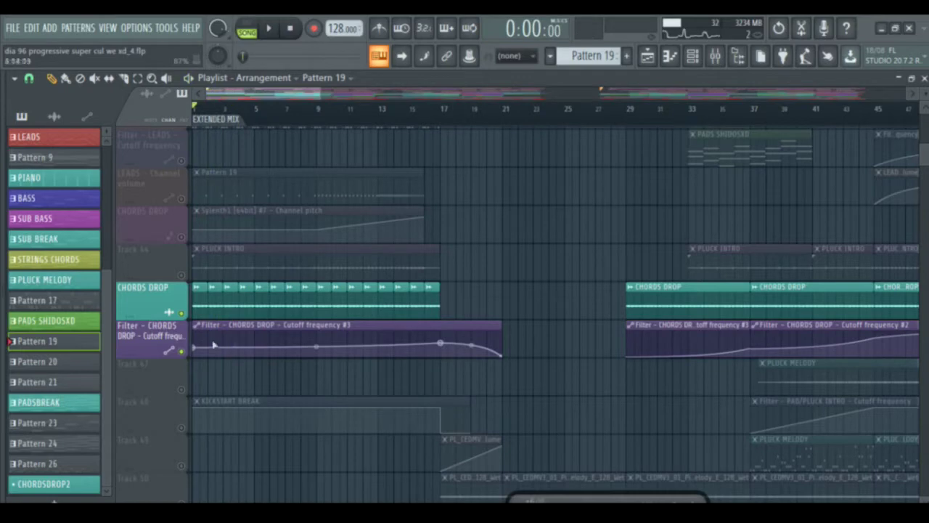
double_click(267, 324)
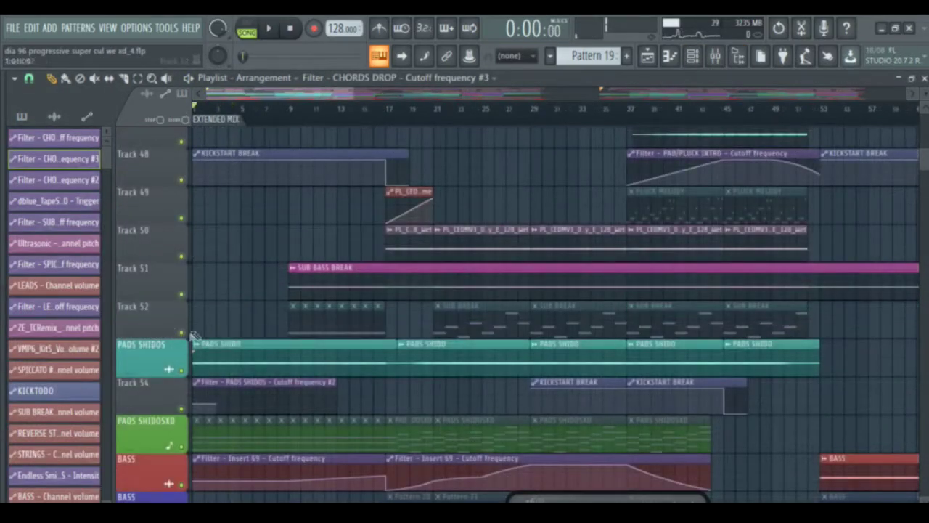
Step: Solo the PADS SHIDOS audio track, unmute the filter automation on Track 54, and play the pads from bar 1
right_click(182, 371)
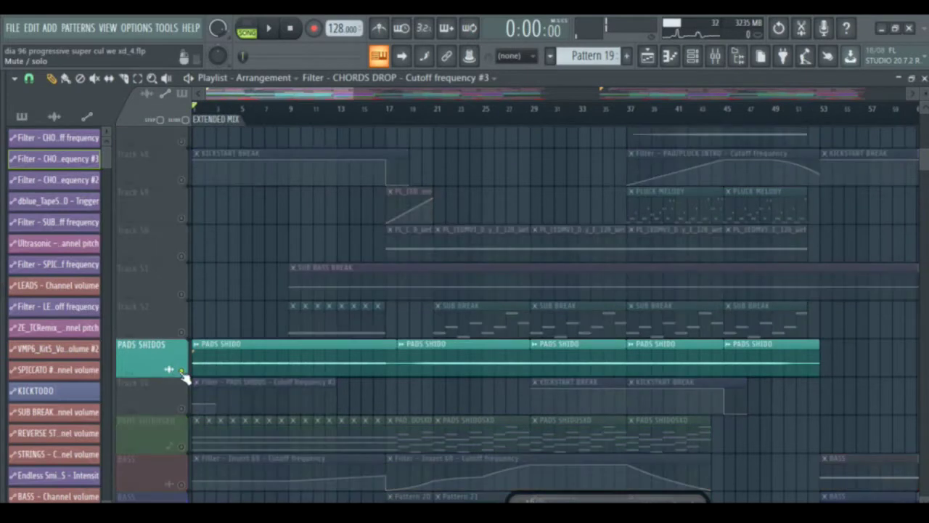
drag(316, 114, 195, 123)
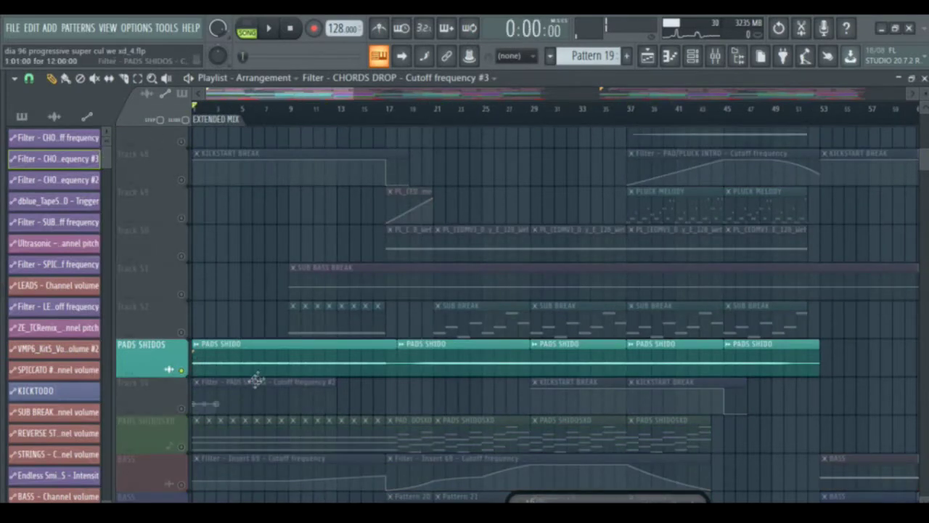
click(183, 410)
key(space)
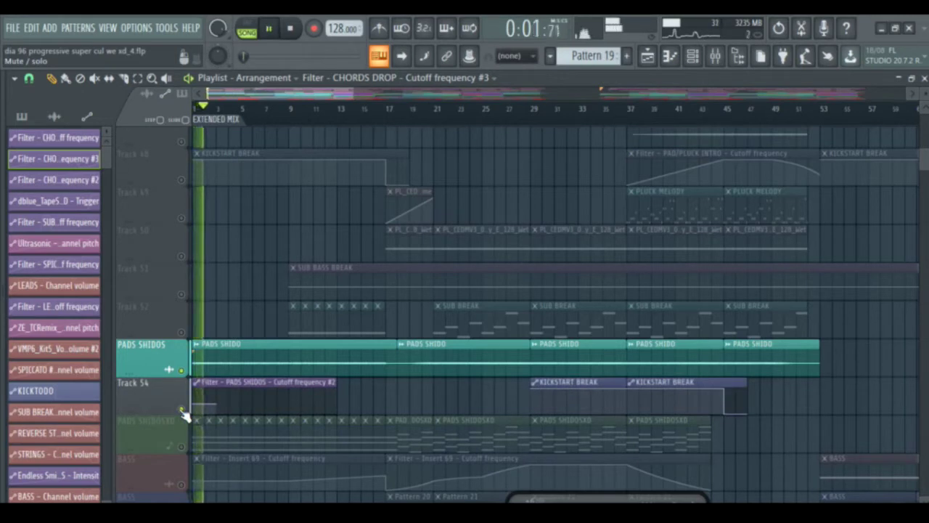
key(space)
Step: Unmute the PADS SHIDOSXD pattern track, mute the PADS SHIDOS audio track, and show the PADS SHIDOSXD pattern in the channel rack
click(182, 447)
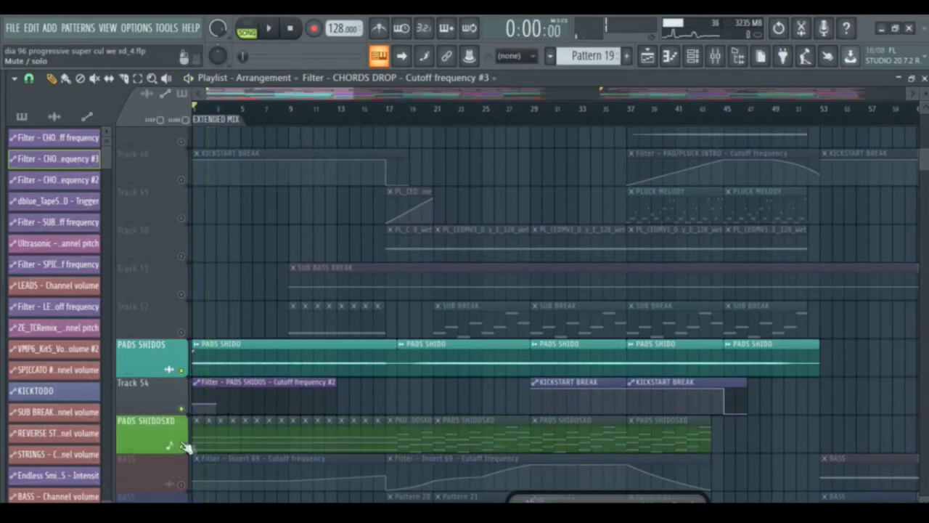
click(182, 371)
click(423, 441)
click(697, 56)
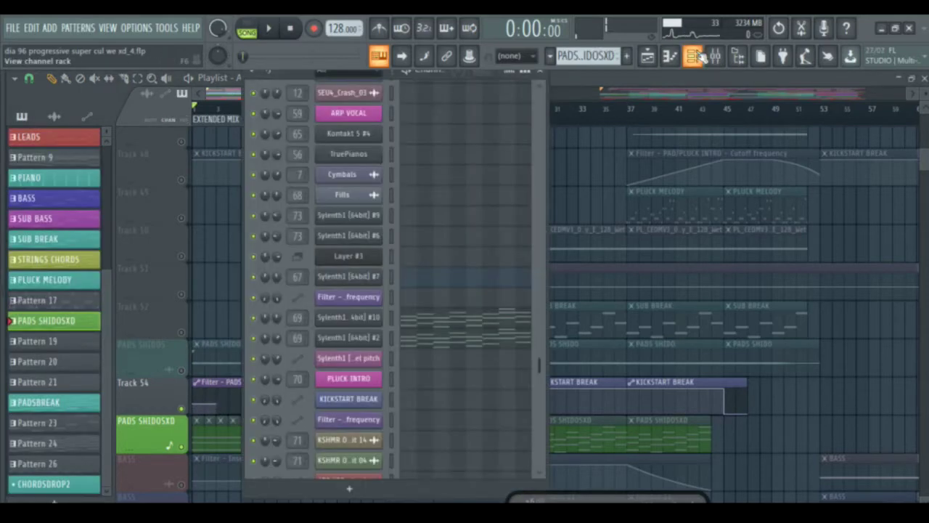
Step: Examine the Sylenth1 #10 synth settings used by the PADS SHIDOSXD pattern and close the plugin
scroll(536, 345, up, 5)
drag(530, 370, 531, 372)
click(389, 277)
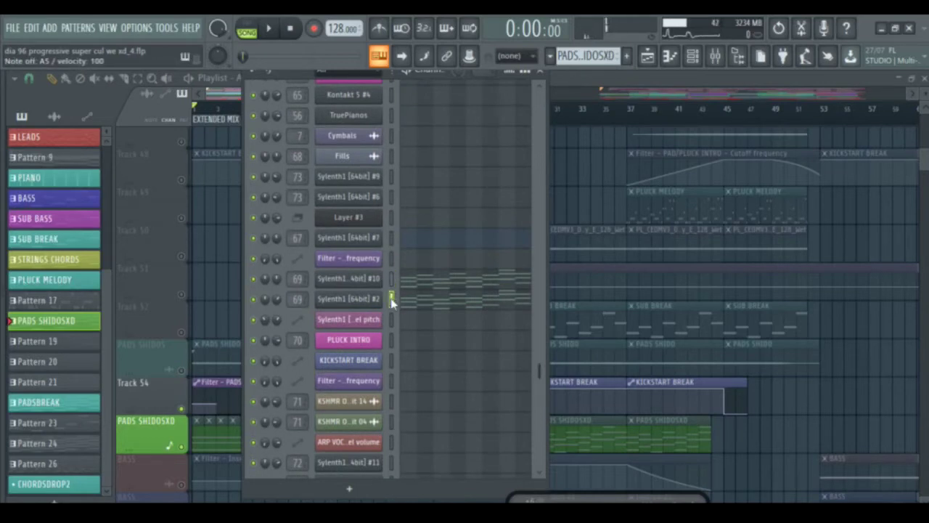
click(376, 280)
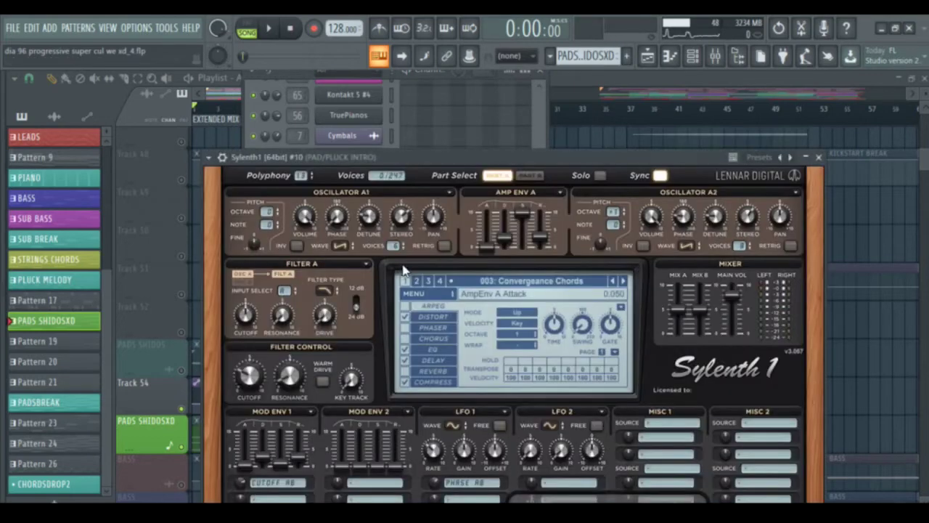
click(814, 158)
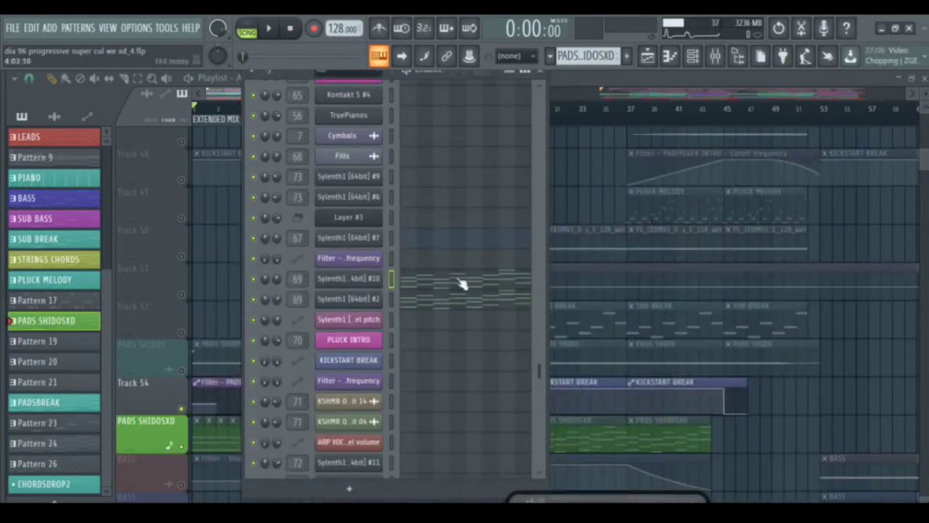
Step: Examine the repeated chord notes of Sylenth1 #10 in the piano roll around bars 3 to 9
click(461, 284)
drag(924, 274, 923, 309)
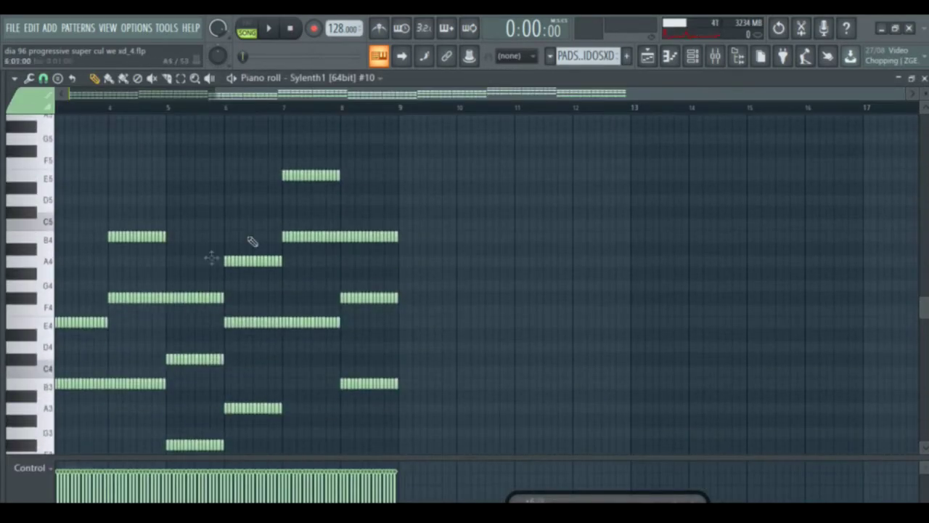
scroll(200, 247, up, 4)
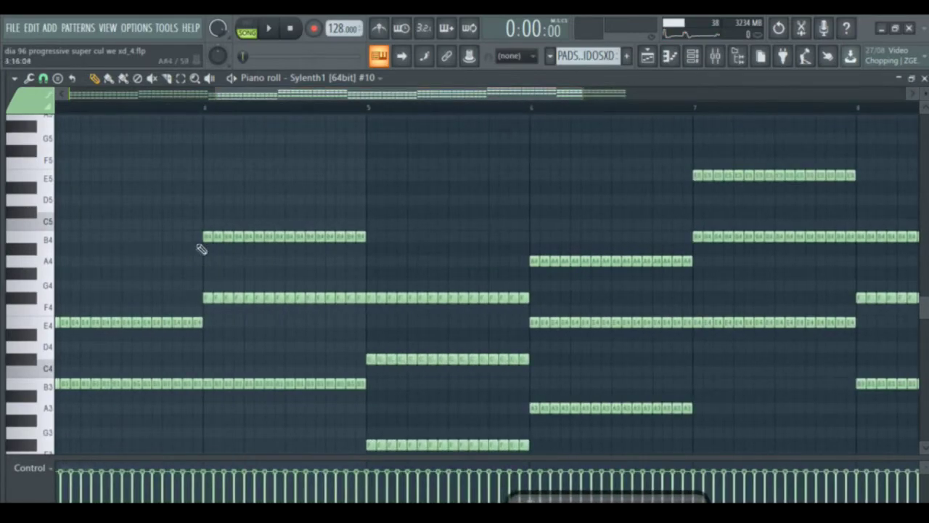
Step: Examine the PAD/PLUCK INTRO mixer channel's ValhallaRoom, Fruity Parametric EQ 2, Fruity Compressor, CamelCrusher and Kickstart settings, and return to the playlist
click(715, 56)
click(767, 142)
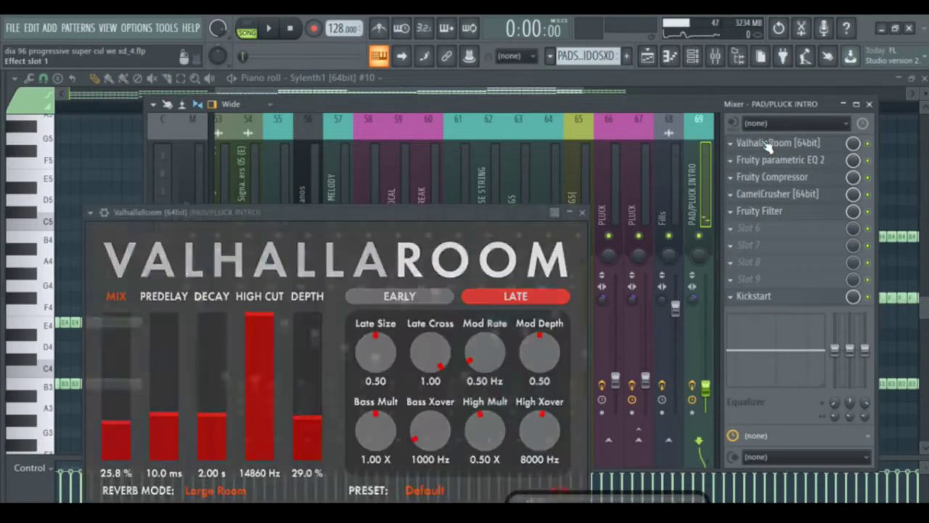
click(591, 219)
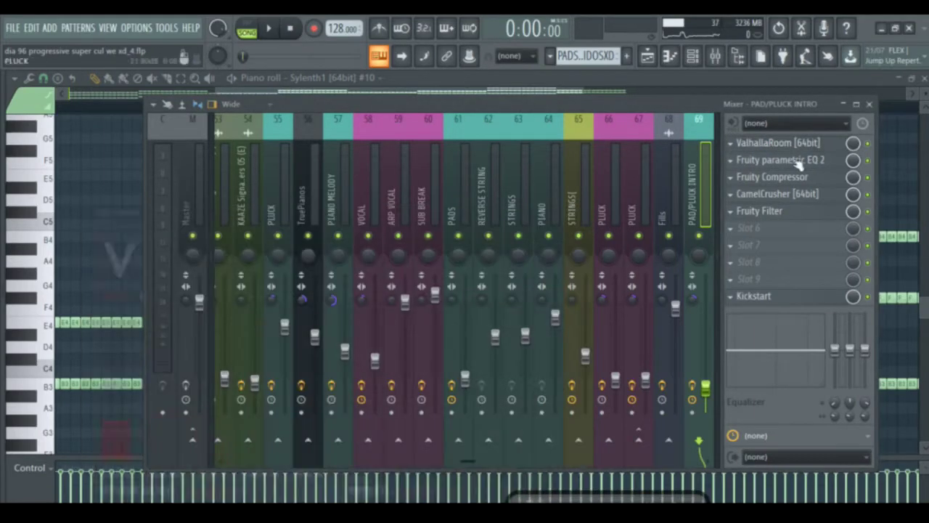
click(799, 160)
click(476, 176)
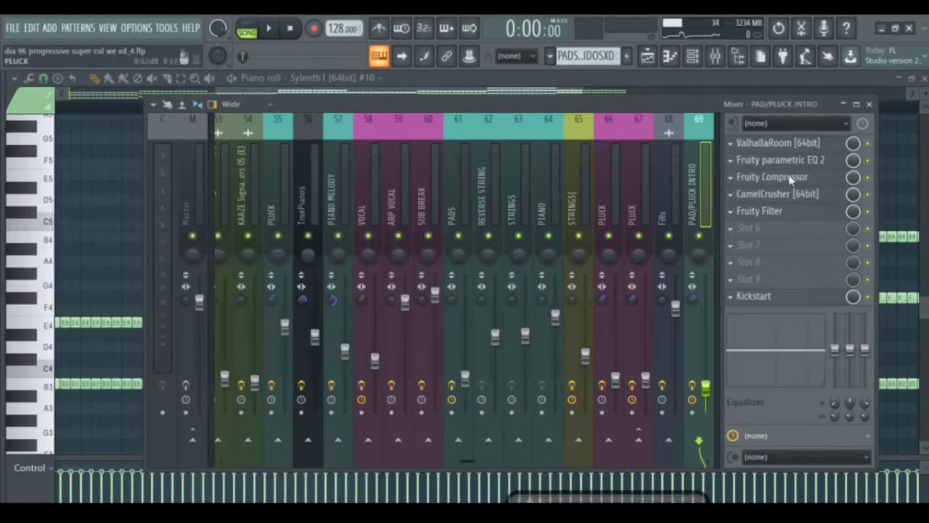
click(791, 180)
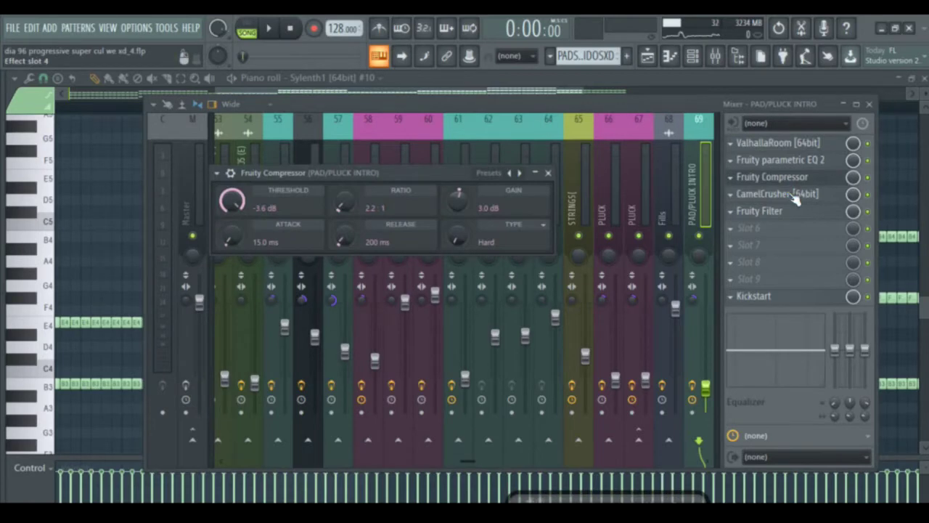
click(794, 196)
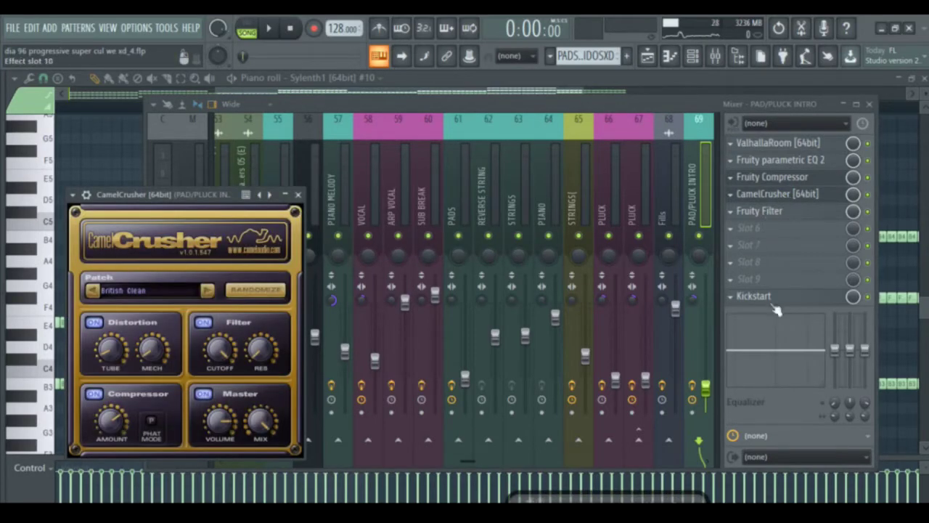
click(811, 305)
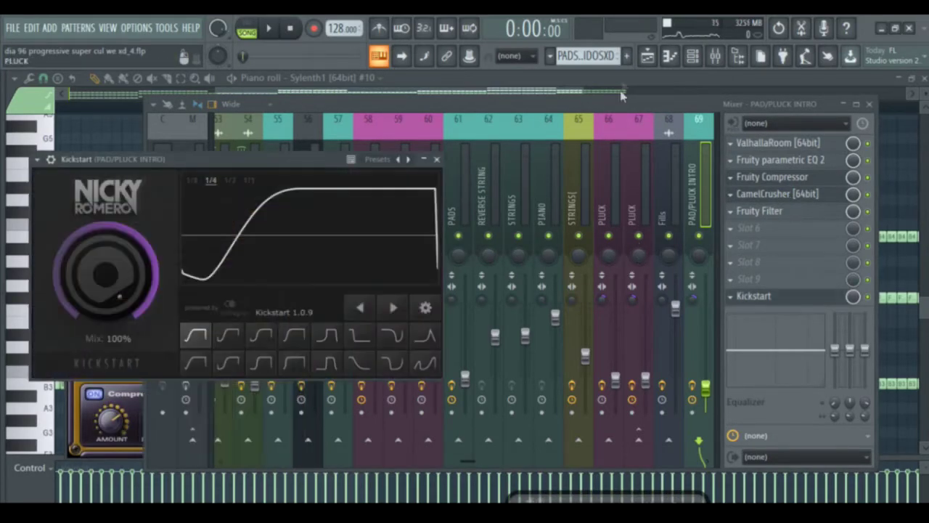
click(136, 27)
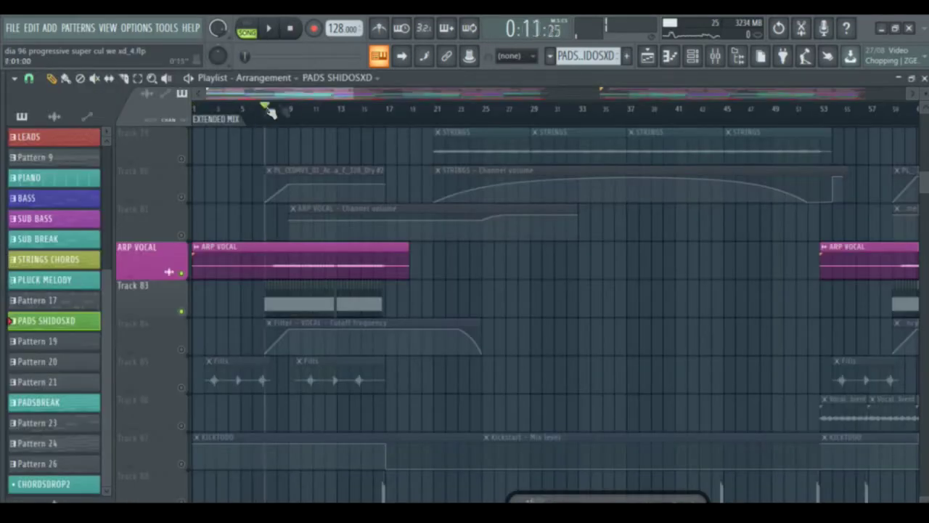
Step: Set the playhead to bar 9, mute the ARP VOCAL track, and leave Track 83's vocal chops audible with Track 84's VOCAL cutoff automation
click(287, 108)
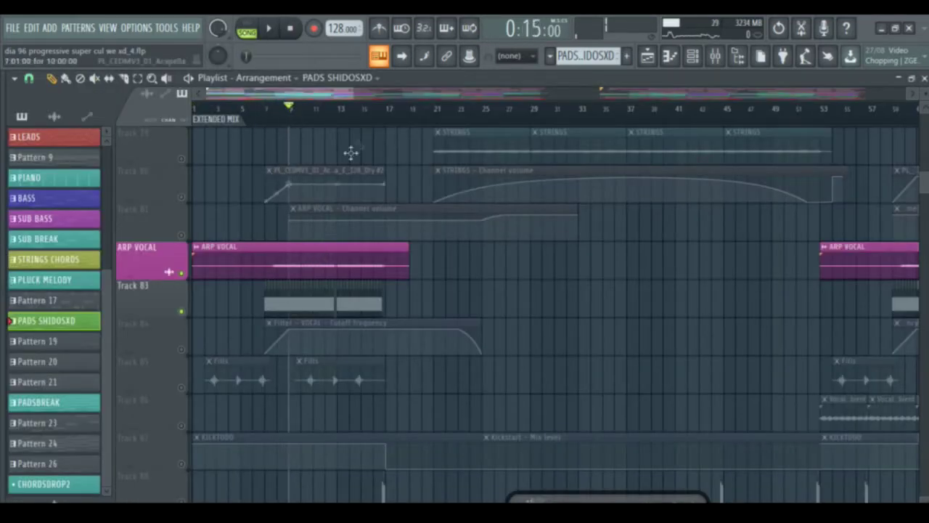
drag(353, 92, 320, 92)
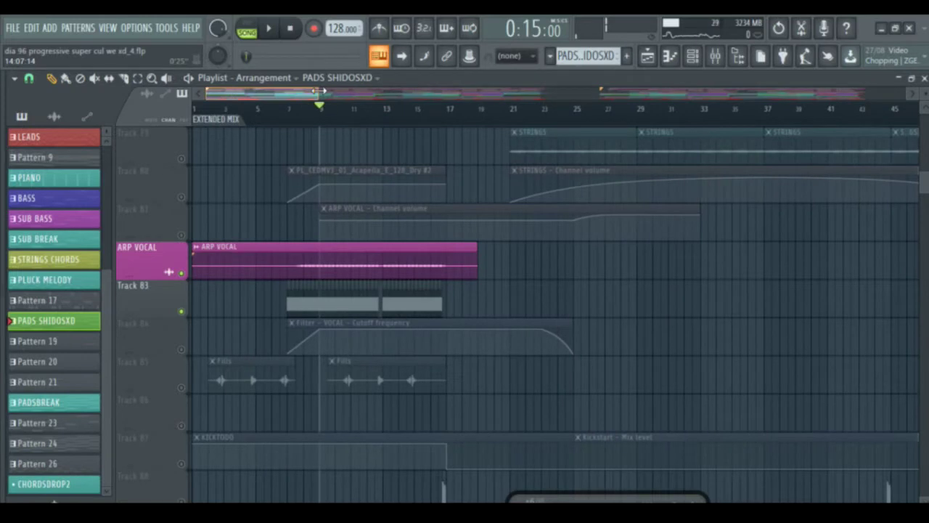
drag(321, 92, 247, 96)
right_click(182, 349)
mouse_move(383, 302)
mouse_down()
mouse_move(777, 309)
mouse_move(842, 297)
mouse_up()
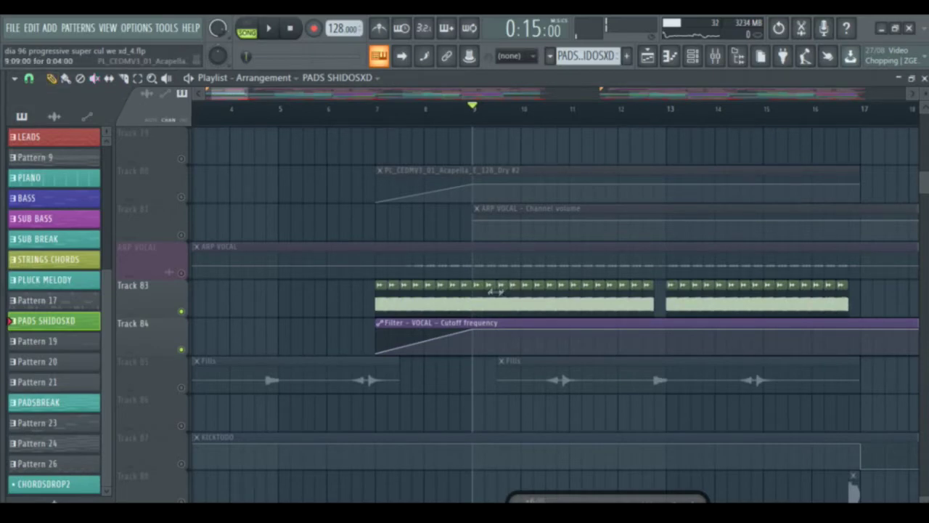
Step: Open the acapella sample on Track 83, view its VOCAL mixer channel, and play the vocal chops from bar 9
double_click(545, 299)
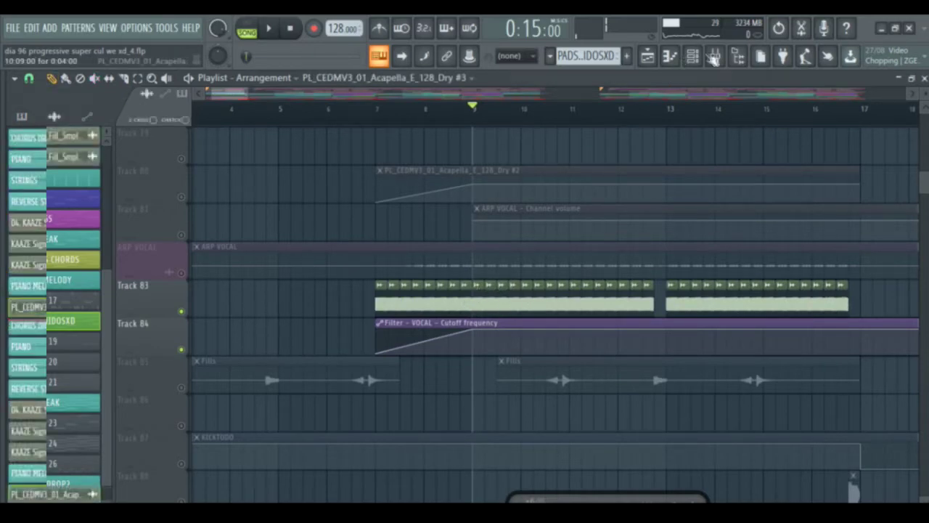
click(715, 56)
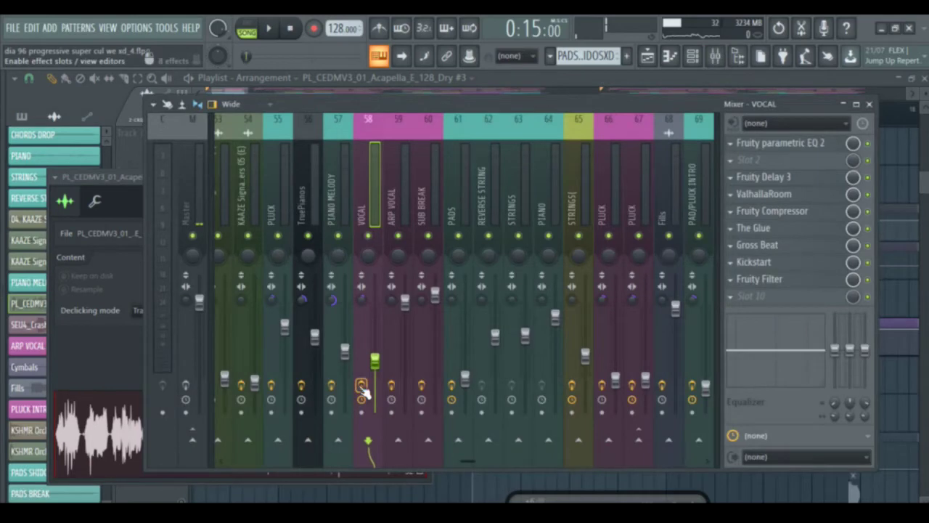
key(space)
click(646, 57)
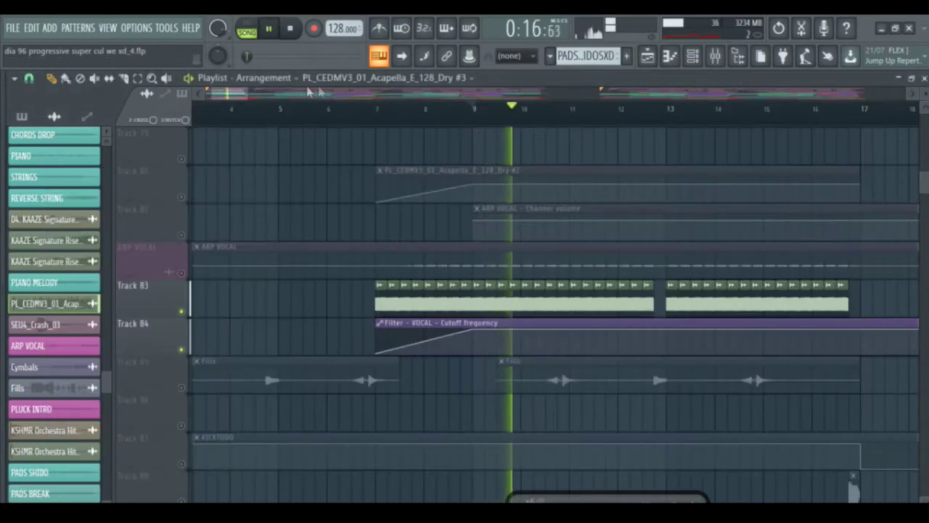
drag(238, 93, 247, 94)
key(space)
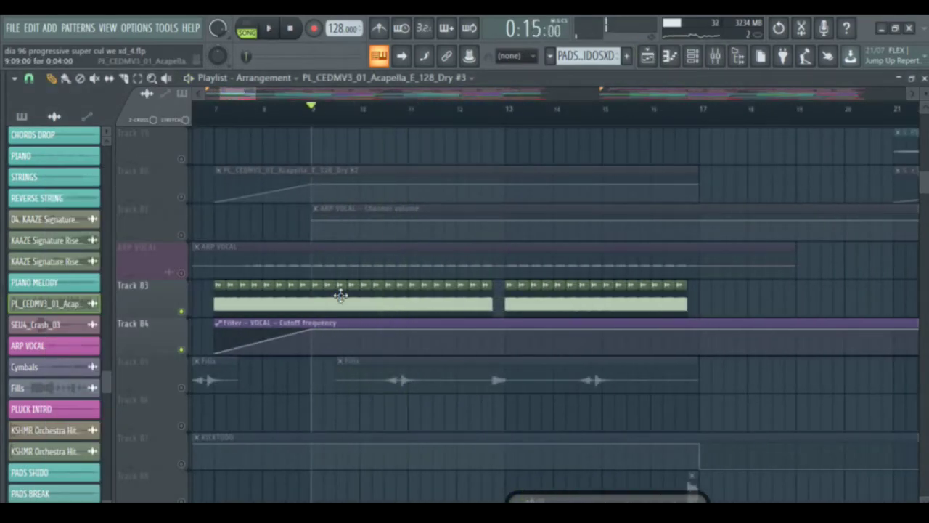
Step: Inspect the acapella sample's channel settings on Track 83 and the VOCAL mixer channel's Fruity Parametric EQ 2 curve
double_click(341, 295)
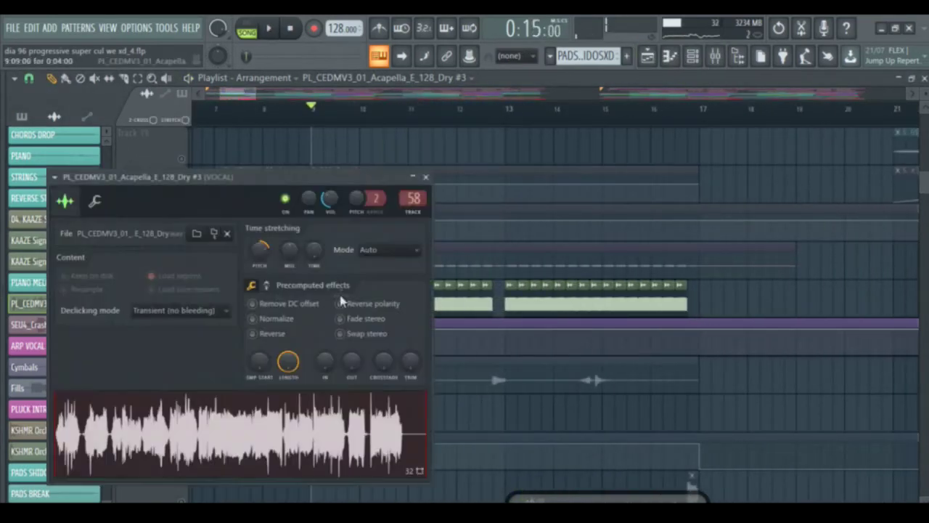
click(426, 176)
click(716, 56)
click(366, 387)
click(808, 148)
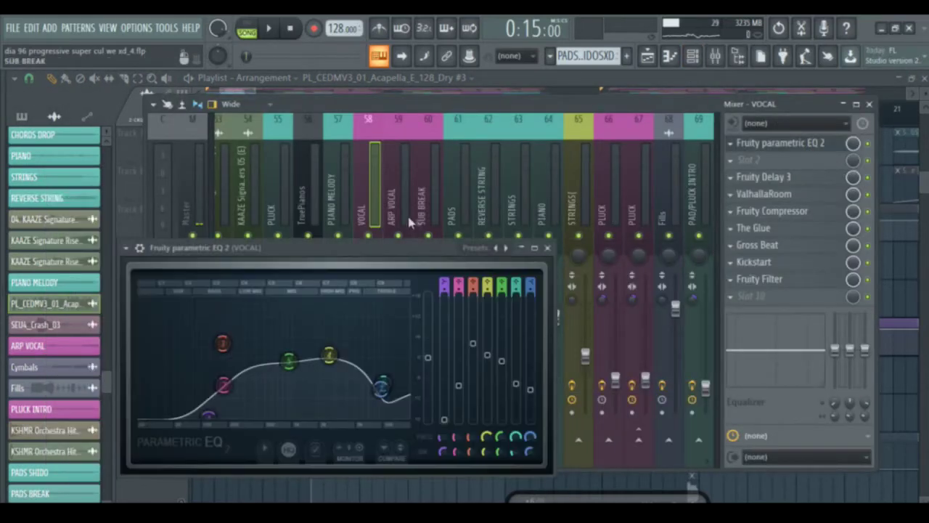
click(548, 248)
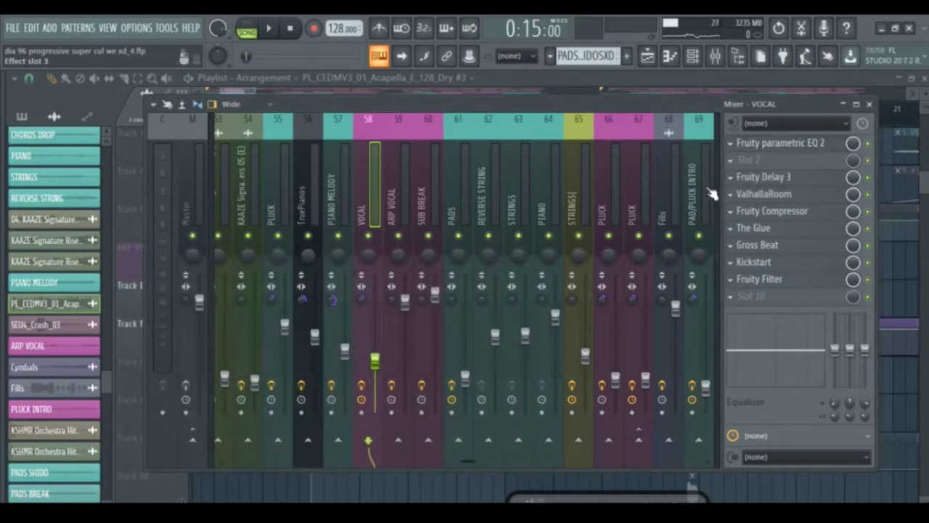
Step: Examine the Fruity Delay 3, ValhallaRoom, Fruity Compressor and The Glue settings on the VOCAL mixer channel
click(763, 177)
click(763, 194)
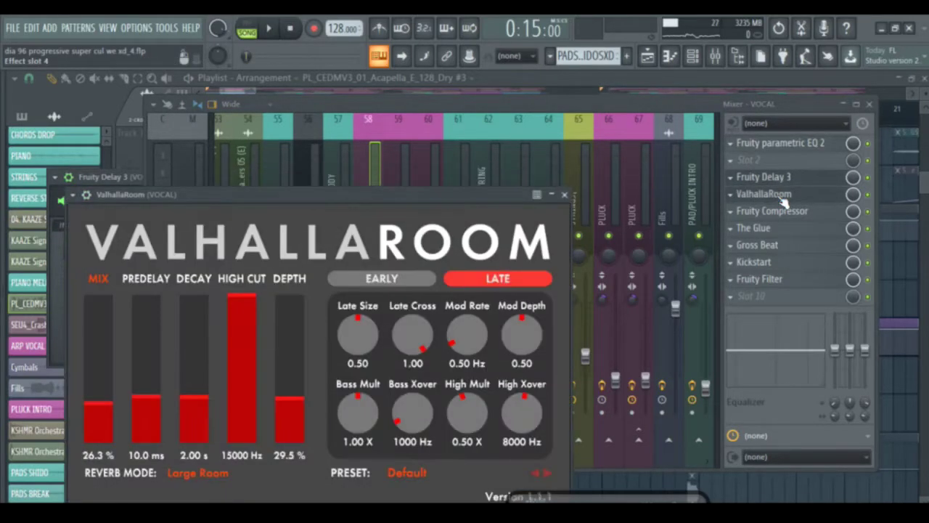
click(564, 195)
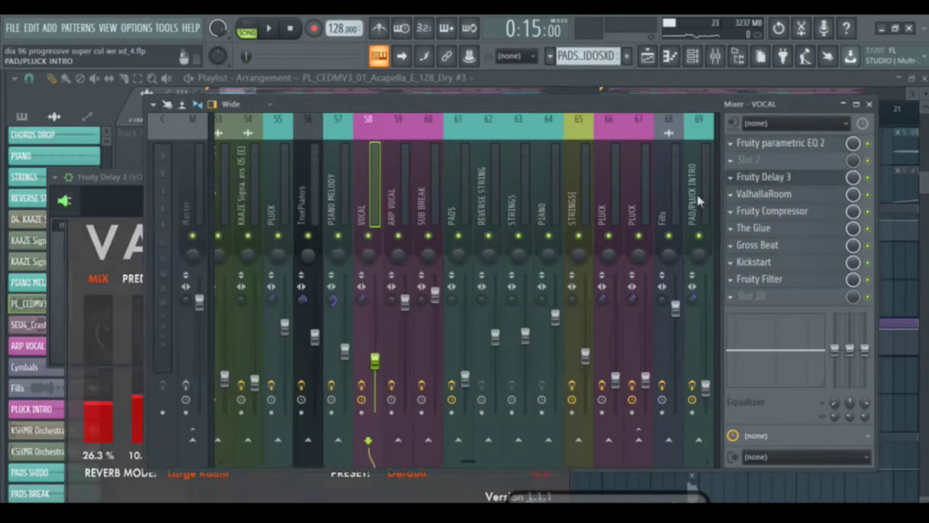
click(775, 211)
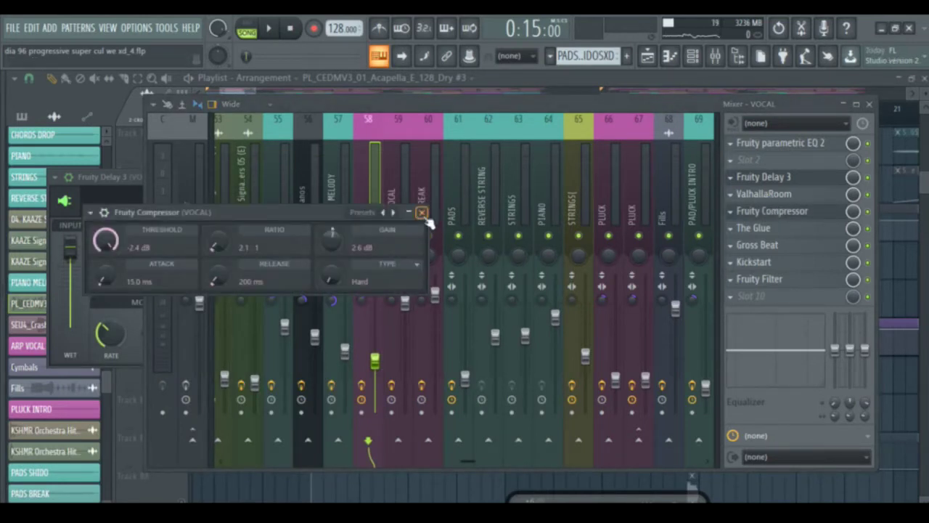
click(422, 212)
click(756, 229)
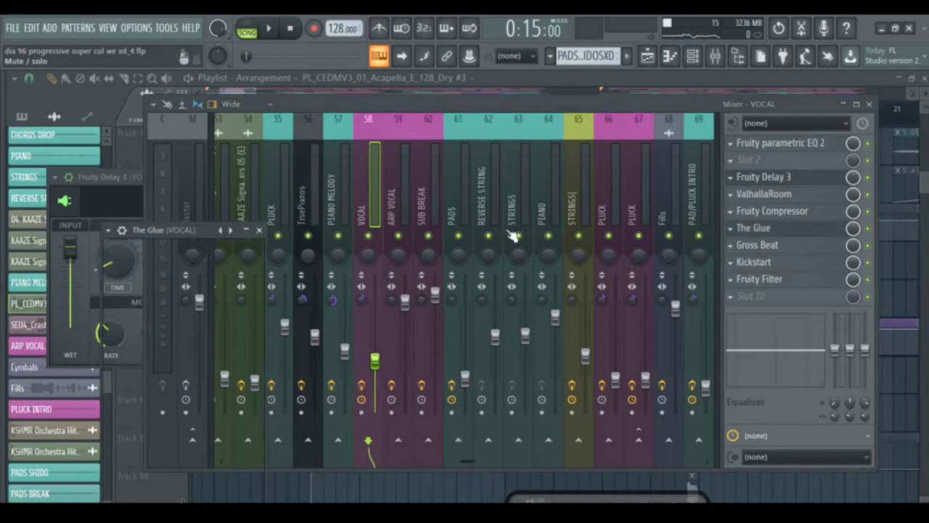
Step: Examine the Gross Beat settings on the VOCAL channel while briefly playing the vocal chops
click(788, 247)
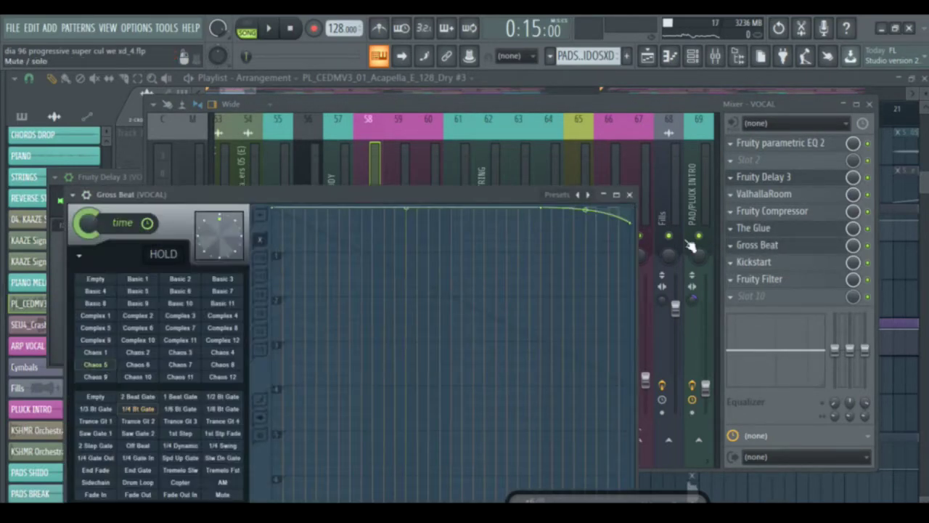
drag(532, 185, 585, 109)
key(space)
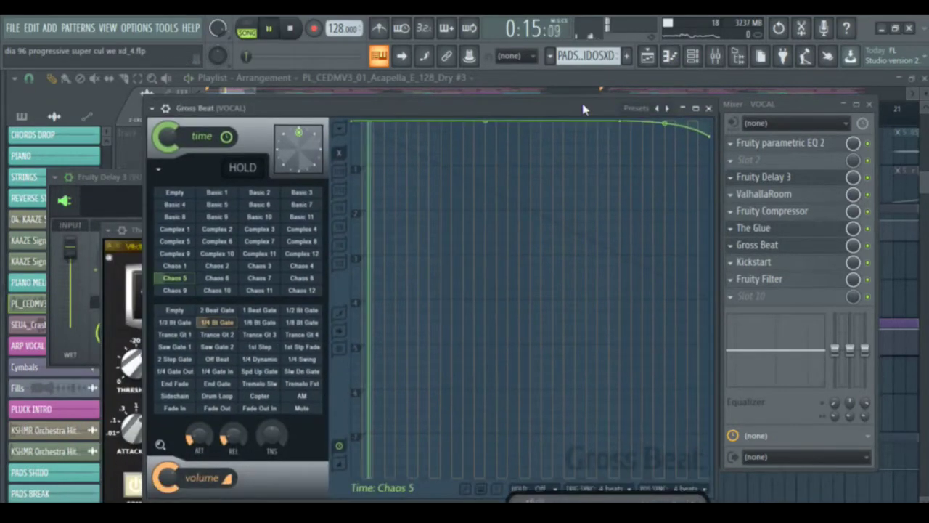
key(space)
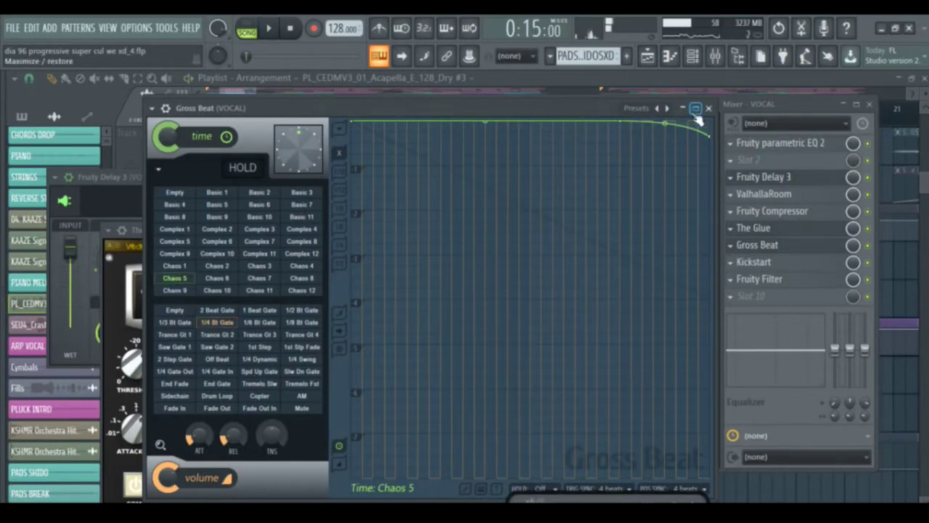
click(710, 110)
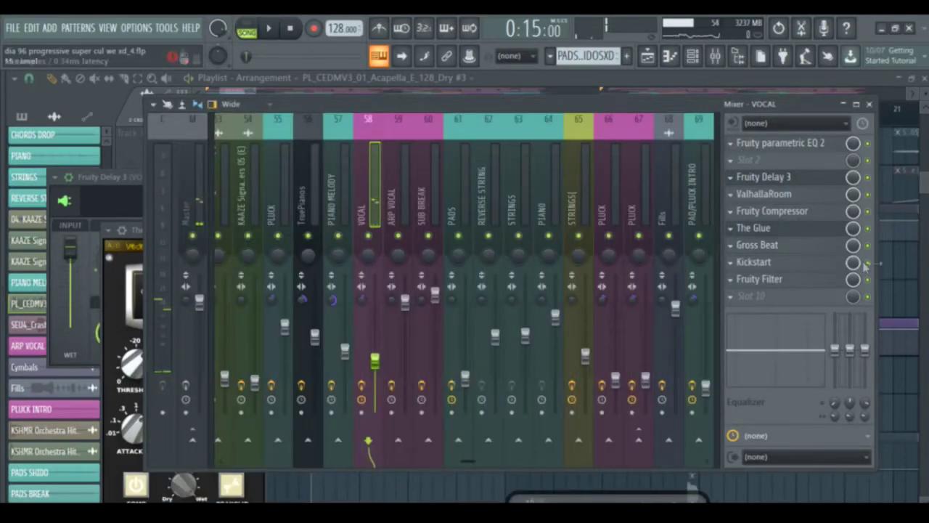
Step: Compare the vocal chops by playing them with Gross Beat bypassed and with it enabled
key(space)
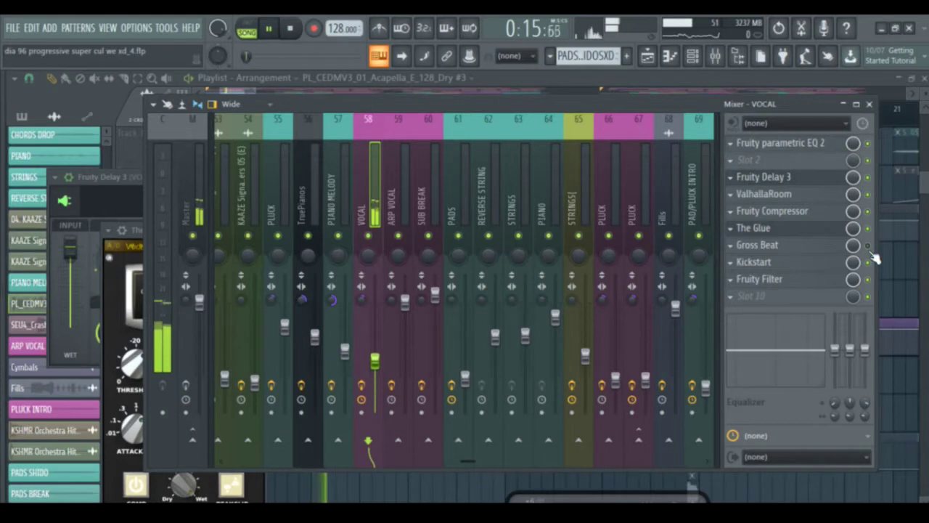
key(space)
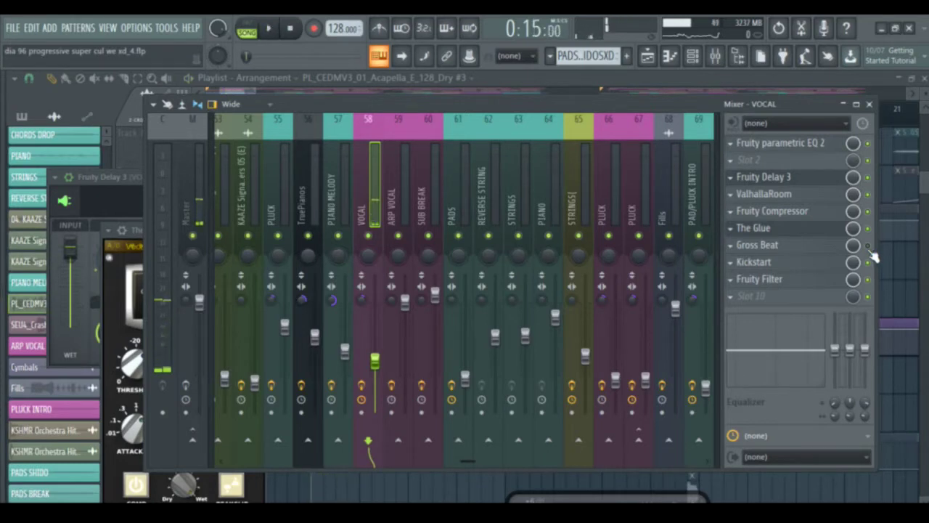
key(space)
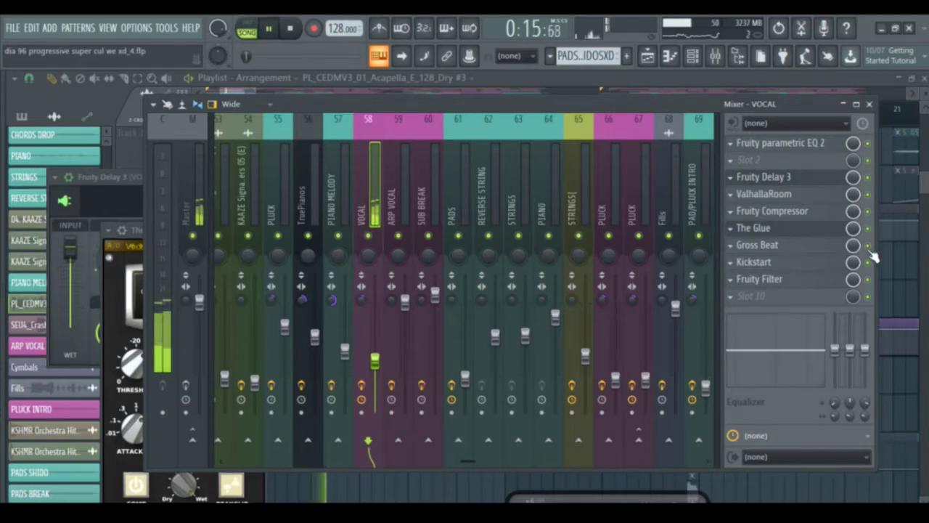
key(space)
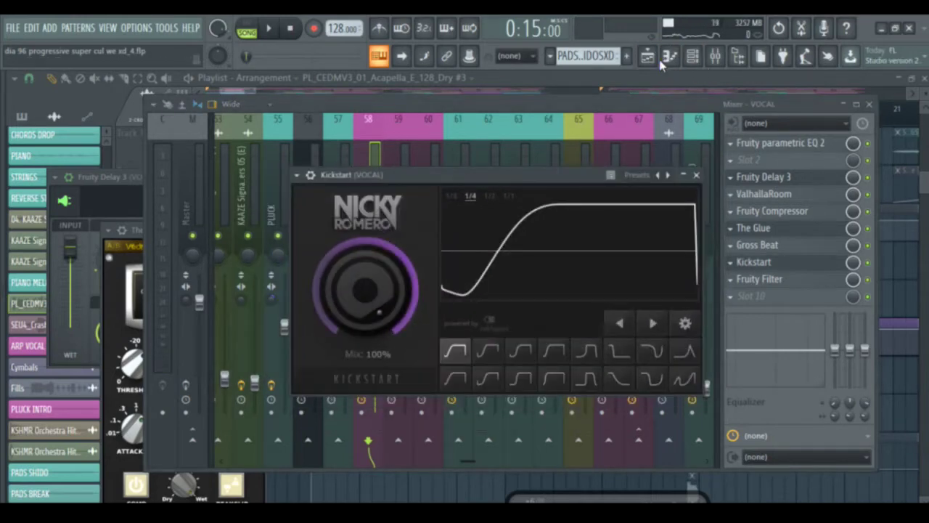
Step: Return to the playlist and play the vocal chops from bar 7 through the rising VOCAL cutoff automation
click(663, 61)
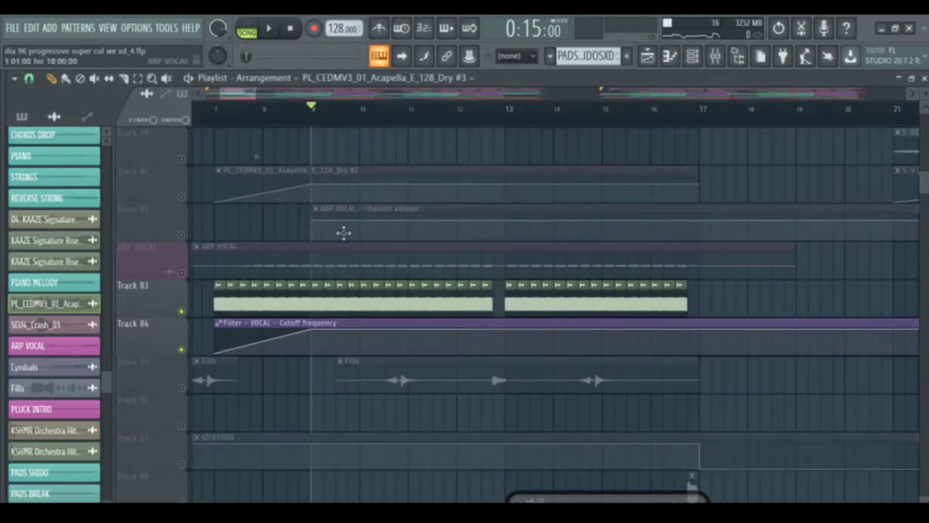
click(215, 114)
key(space)
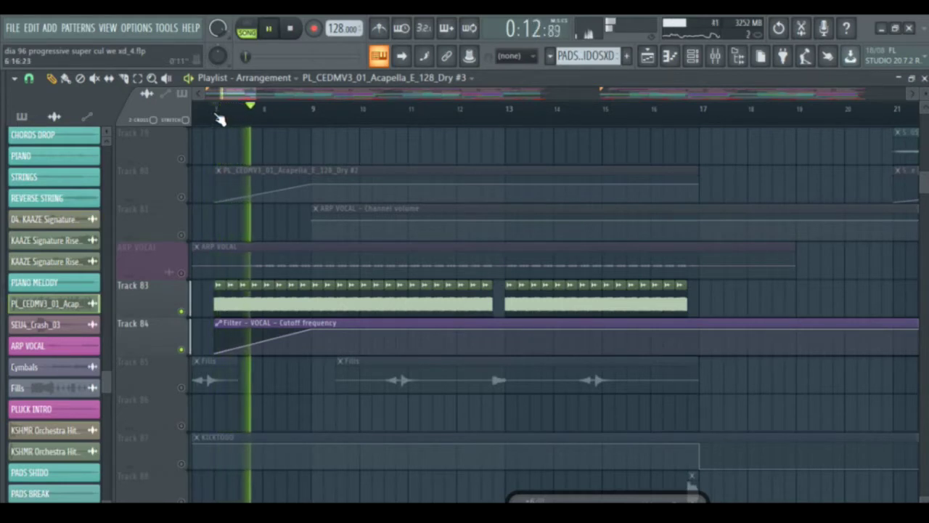
key(space)
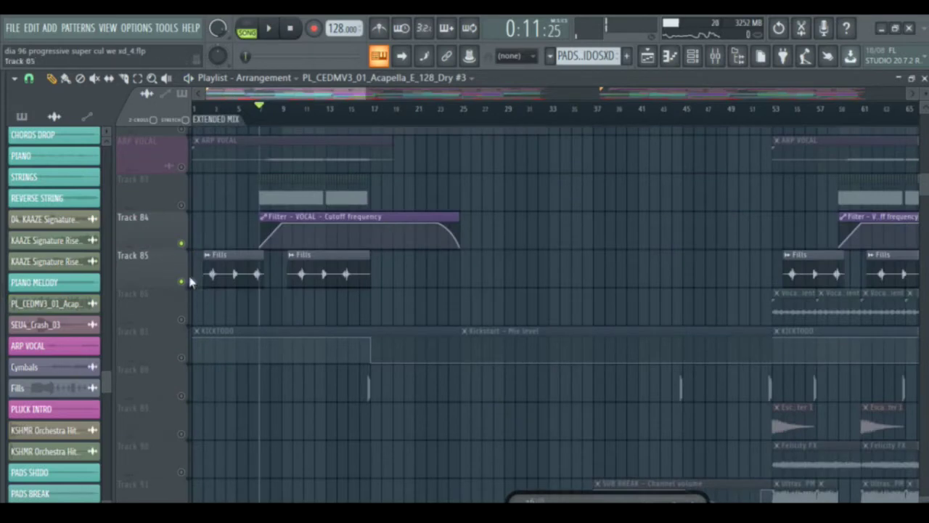
Step: Unmute Tracks 87 to 92, covering the KICKTODO automation and the first effect layers
click(182, 356)
scroll(303, 222, down, 3)
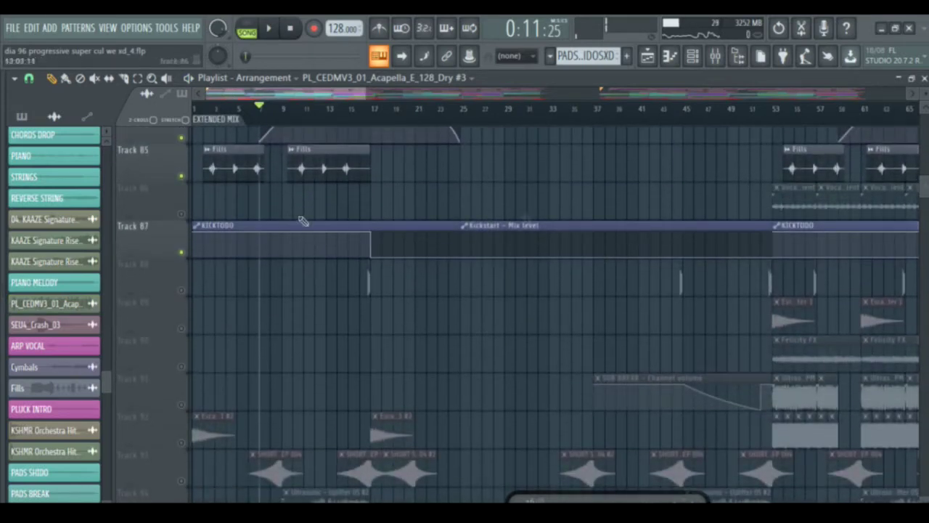
click(181, 289)
click(182, 328)
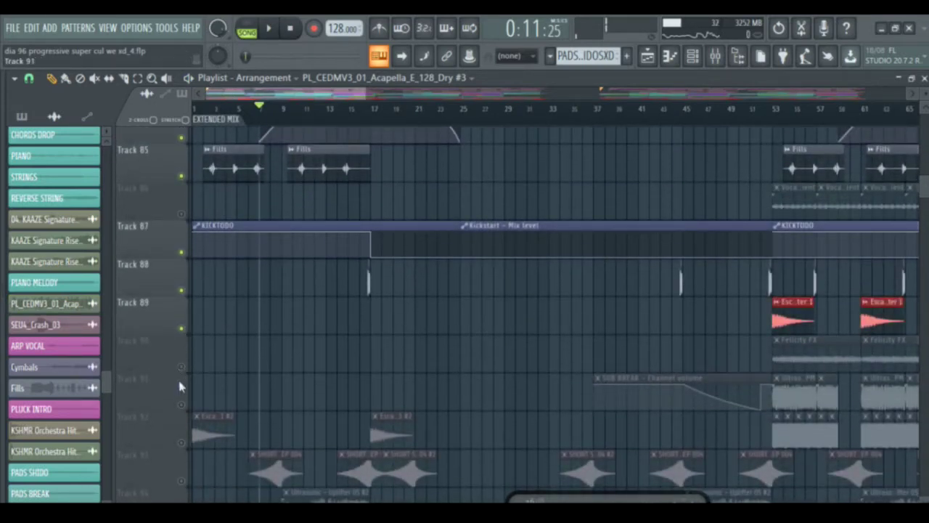
click(181, 366)
click(181, 404)
click(181, 442)
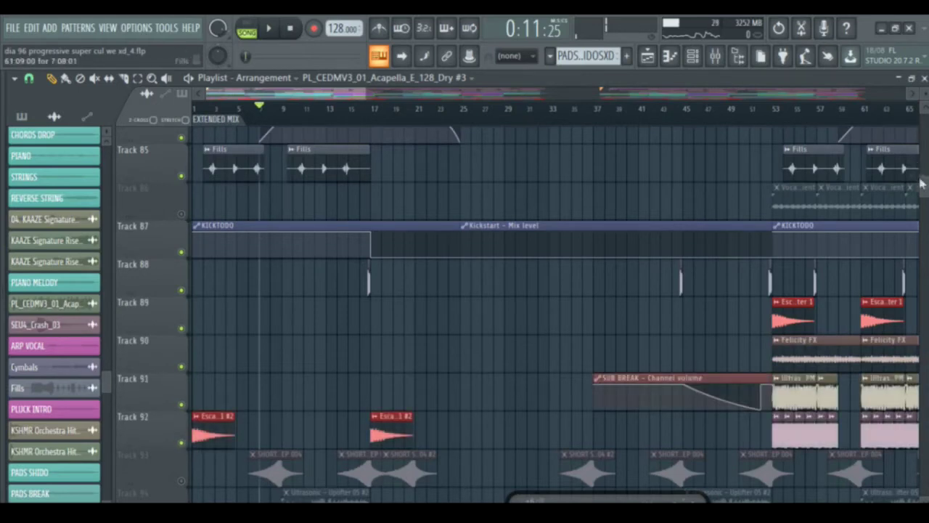
Step: Unmute Tracks 93 to 97 with the short sweeps, Ultrasonic uplifter, KAAZE risers and Downlifter 5 clips
scroll(653, 254, down, 8)
click(181, 349)
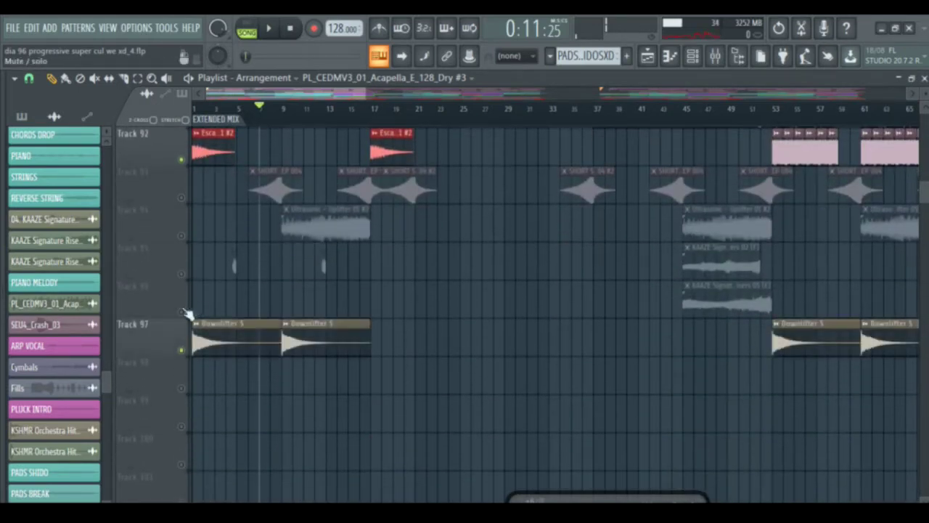
click(183, 312)
click(182, 273)
click(183, 235)
click(182, 197)
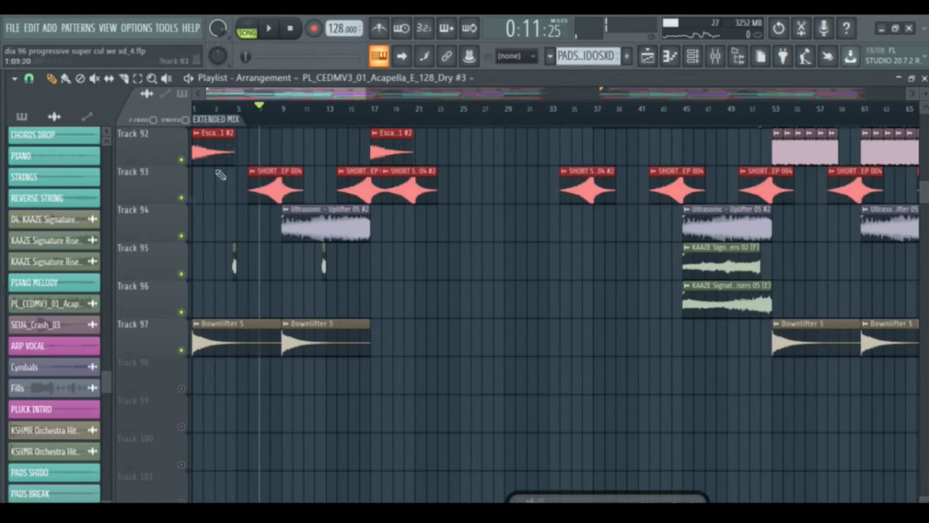
Step: Play the intro's effect layers, jumping ahead through the crashes, sweeps and uplifter up to about bar 16
click(225, 112)
double_click(203, 111)
double_click(203, 111)
key(space)
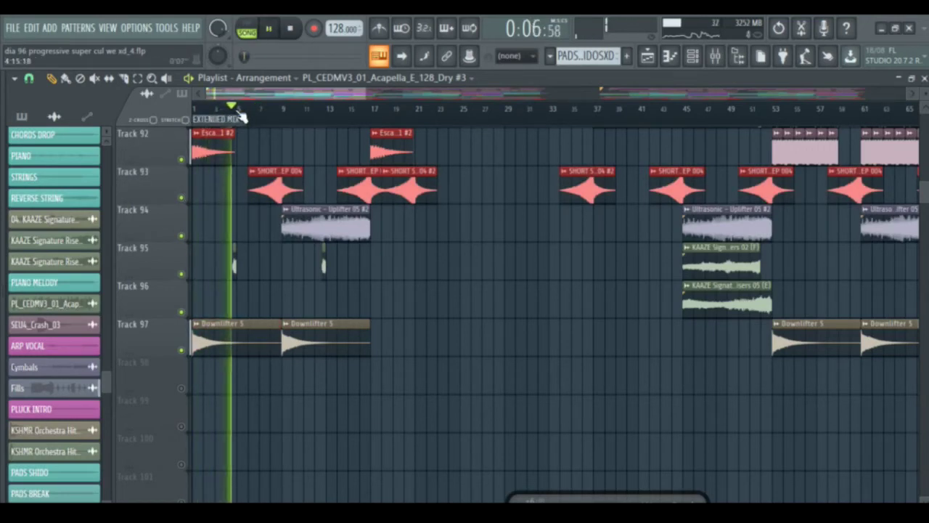
click(267, 111)
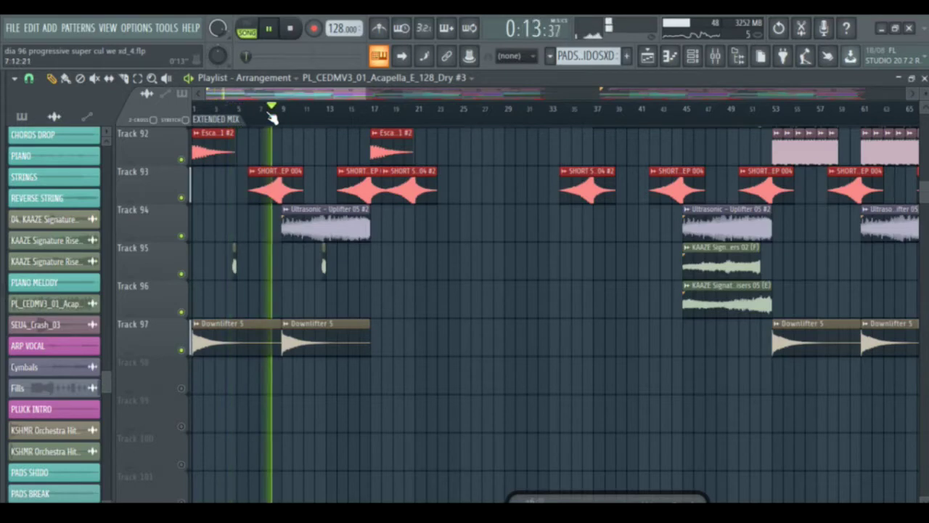
click(300, 113)
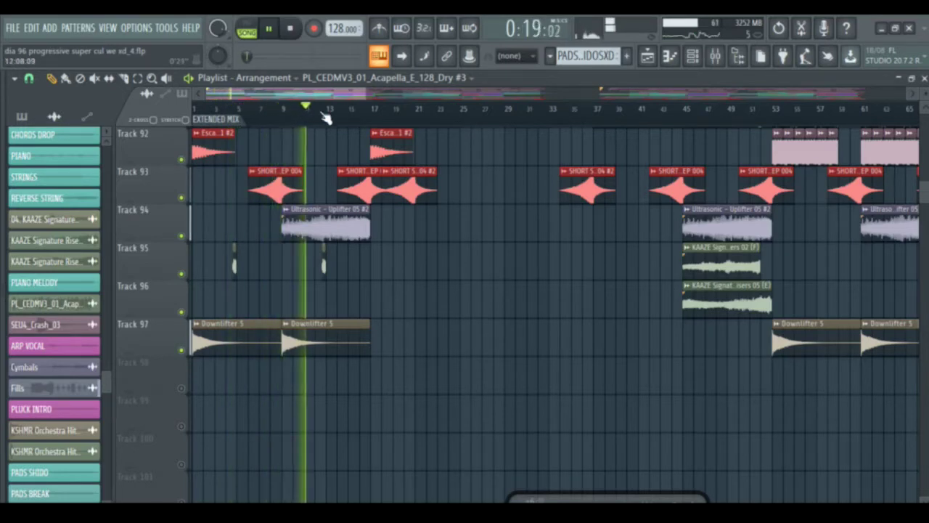
scroll(363, 145, up, 5)
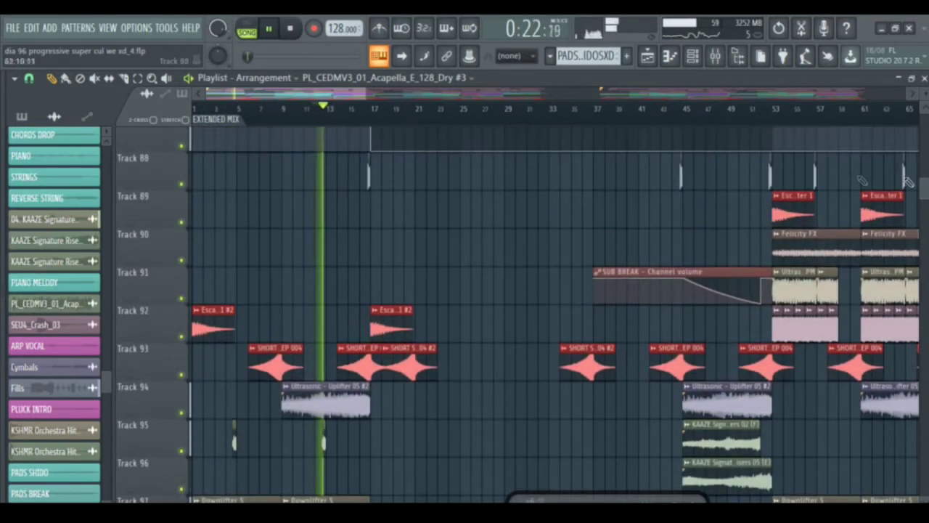
click(346, 114)
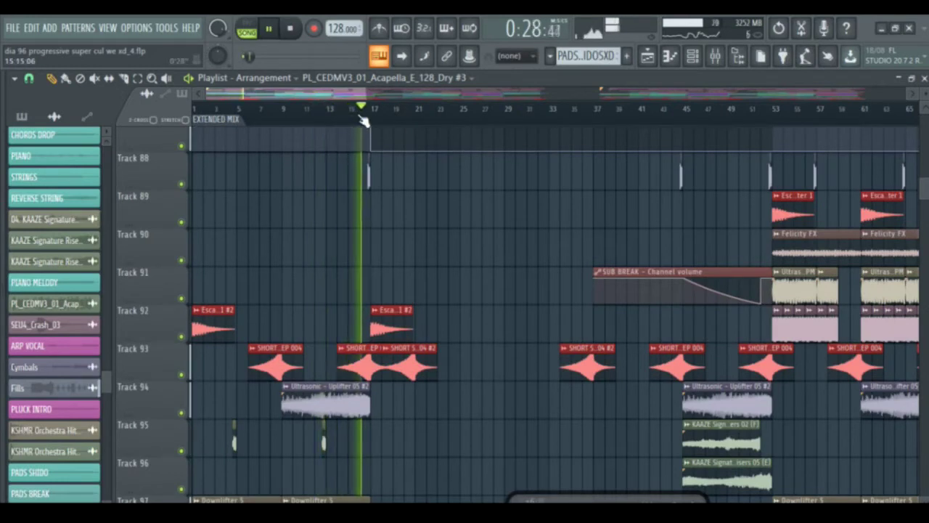
key(space)
Step: Reset the playhead to the start, show the wider arrangement from Track 1, and open the mixer
drag(362, 114, 192, 114)
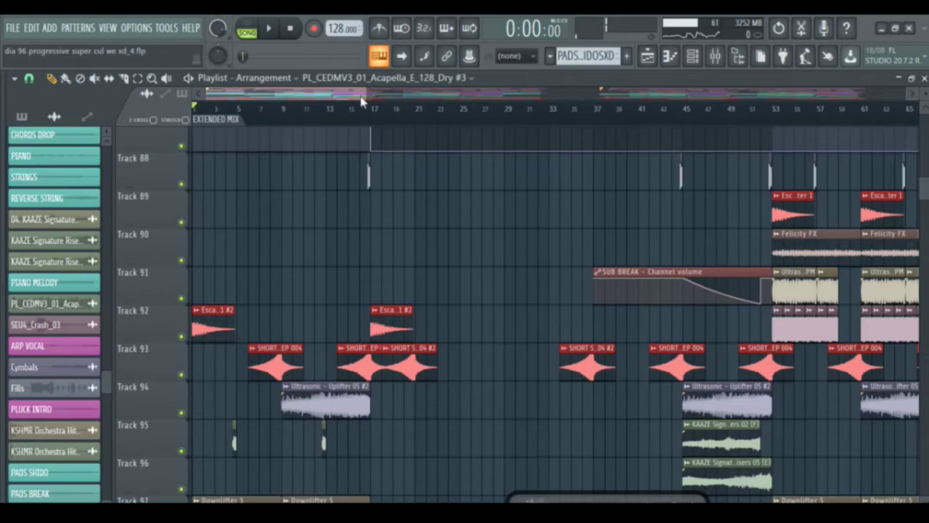
drag(362, 88, 485, 90)
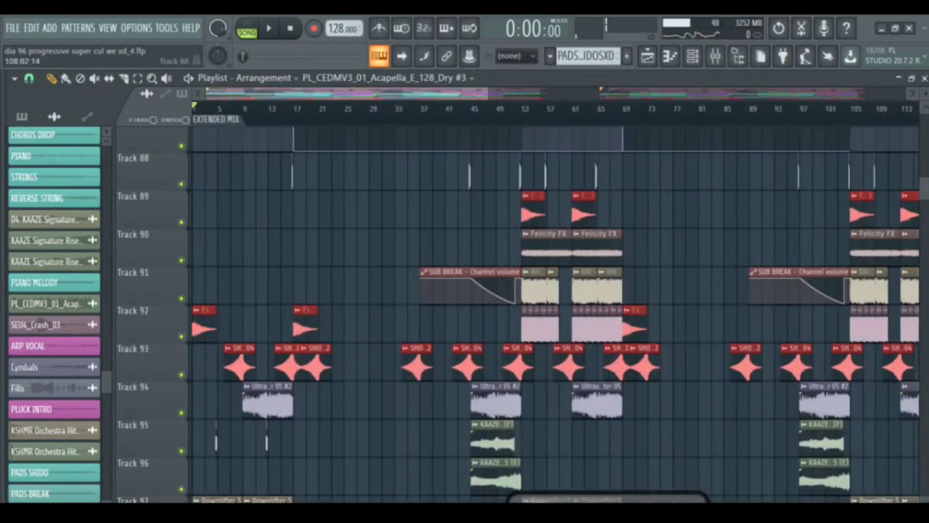
drag(927, 191, 926, 125)
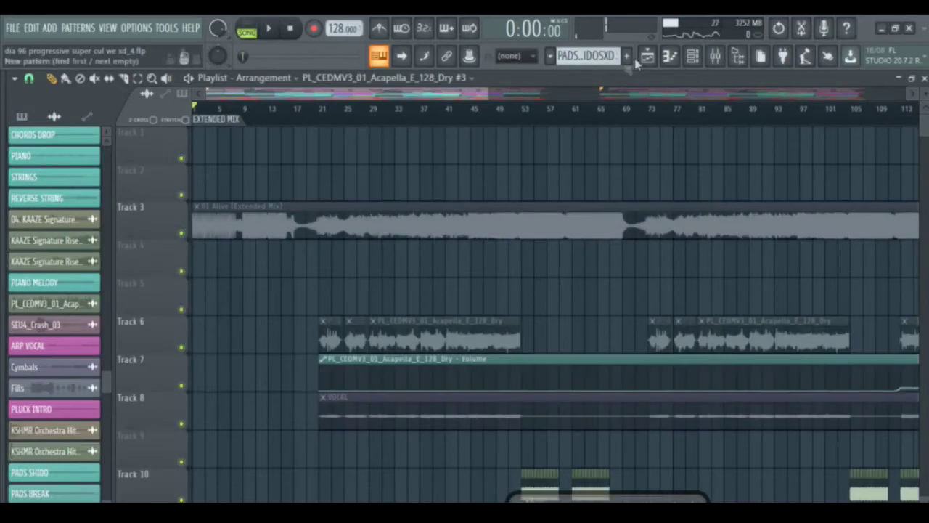
click(714, 60)
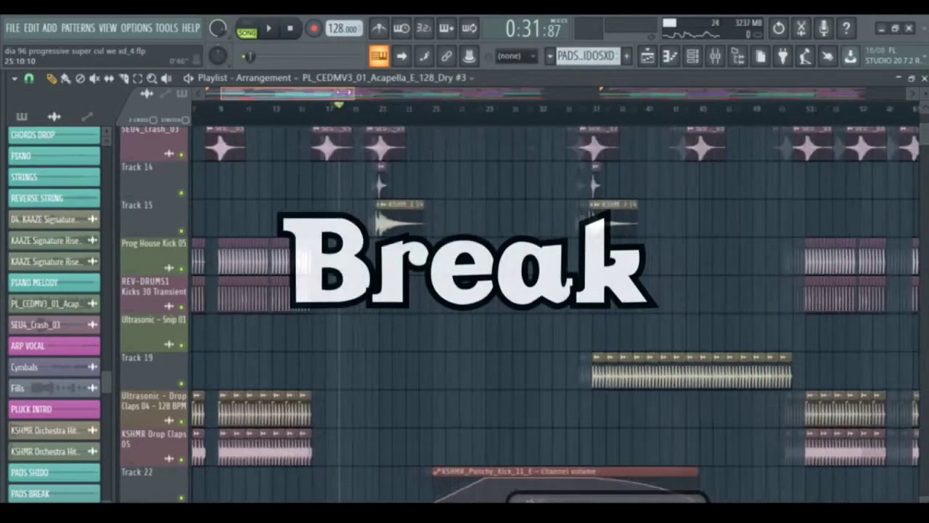
Step: Solo Track 15's KSHMR Orchestra Hit 14 at the break around bar 21, and make Track 14's Roll audible
drag(927, 139, 925, 133)
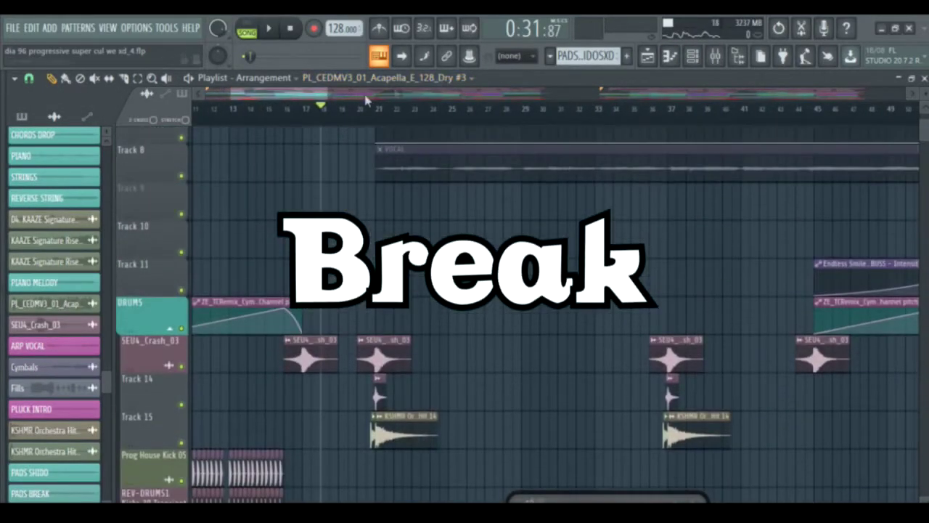
drag(329, 95, 277, 96)
drag(267, 96, 276, 96)
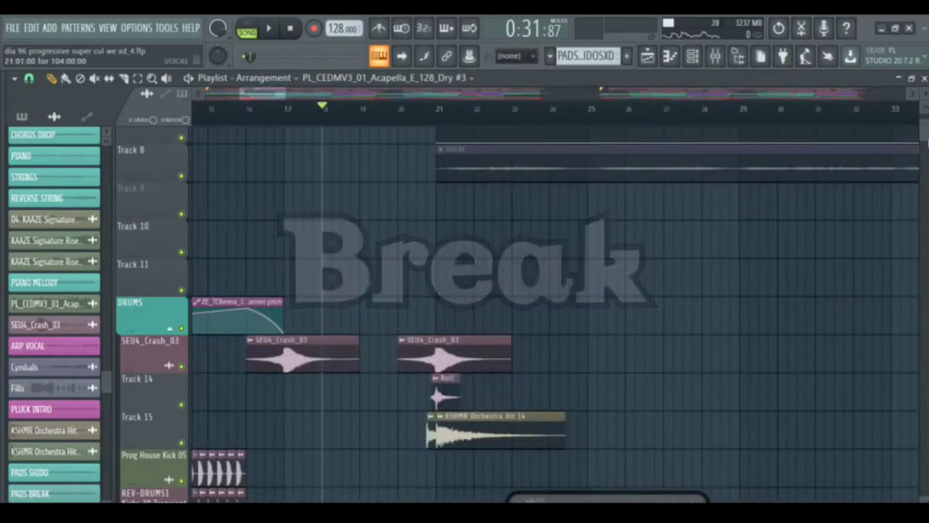
drag(927, 139, 927, 143)
right_click(182, 337)
click(181, 299)
click(182, 261)
Step: Play the Roll and orchestra hit from bar 20 with the SEU4_Crash_03 track muted
drag(281, 93, 259, 95)
drag(249, 96, 254, 97)
click(520, 111)
click(191, 259)
key(space)
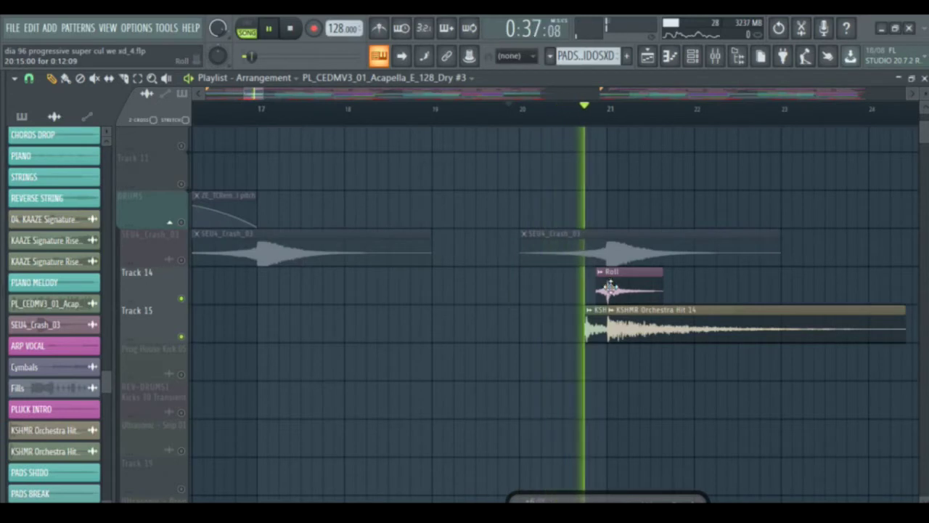
Step: Play the unmuted SEU4_Crash_03 with the Roll and orchestra hit from bar 20, and open the Roll's sample settings and the mixer
key(space)
drag(254, 93, 258, 94)
click(418, 109)
click(182, 259)
key(space)
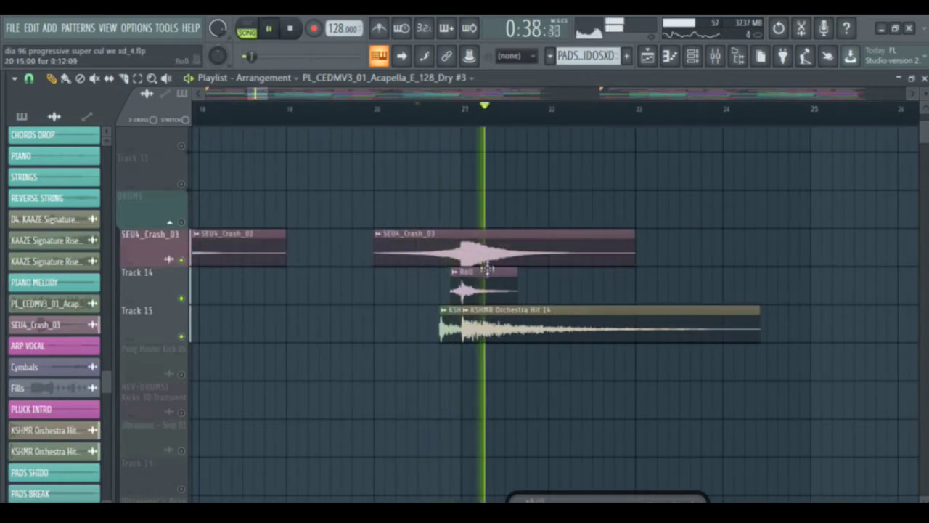
key(space)
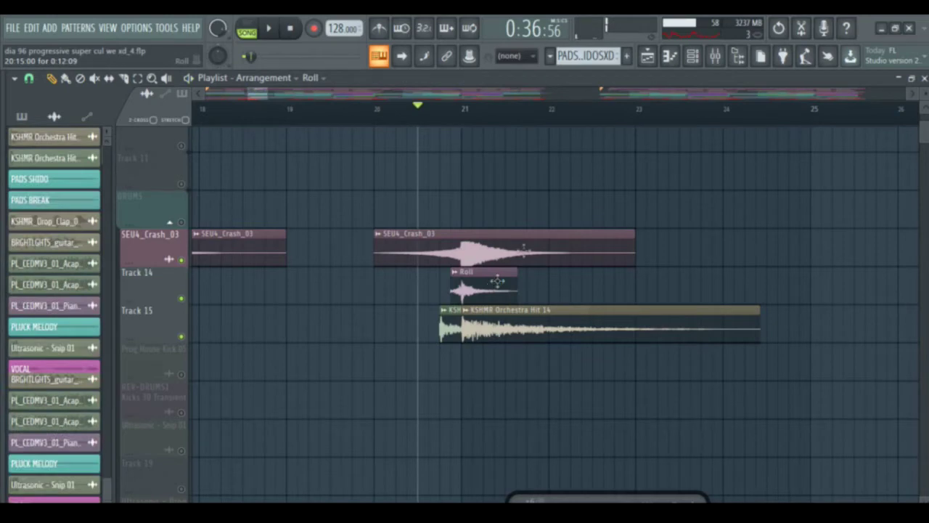
double_click(496, 283)
click(716, 55)
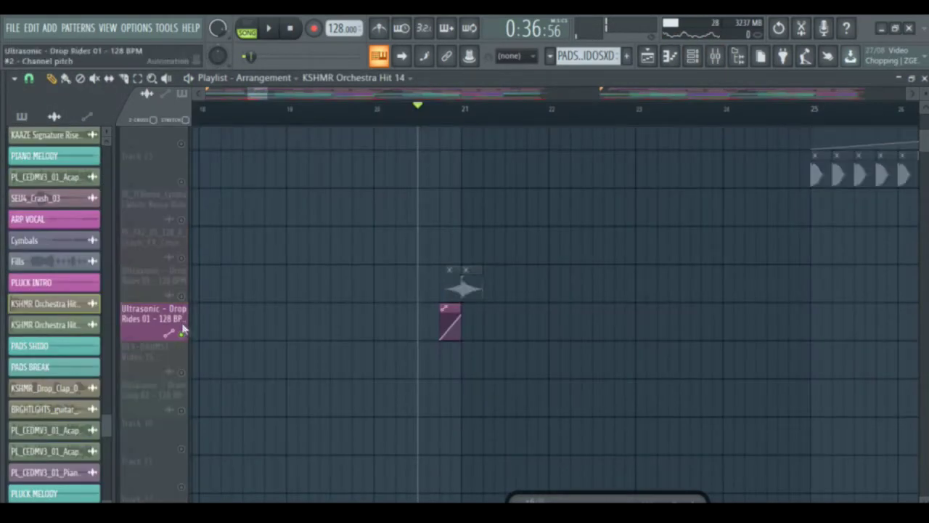
Step: Play the Ultrasonic - Drop Rides 01 clips with their channel pitch automation leading into bar 21
click(429, 115)
key(space)
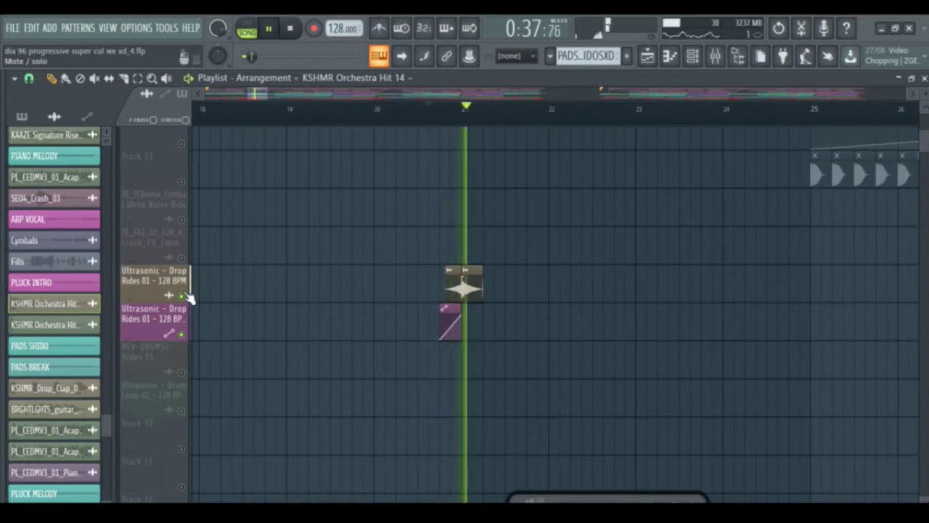
key(space)
Step: Solo Track 3's 01 Alive (Extended Mix), unmute its clip, and play the transition into bar 21
scroll(210, 247, up, 8)
click(182, 234)
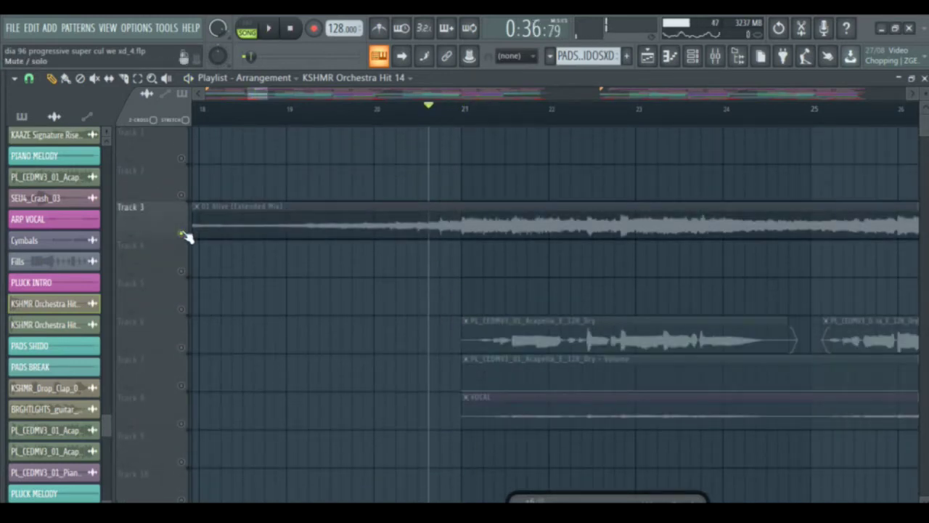
key(space)
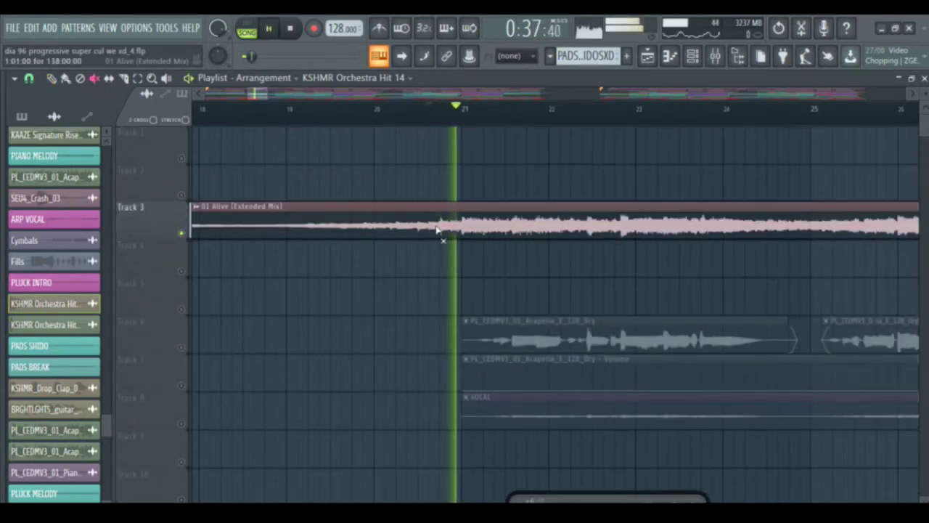
key(space)
Step: Place the playhead at bar 25 and solo Track 23's KSHMR_Punchy_Kick_11_E together with Track 22's channel volume automation
drag(923, 127, 923, 175)
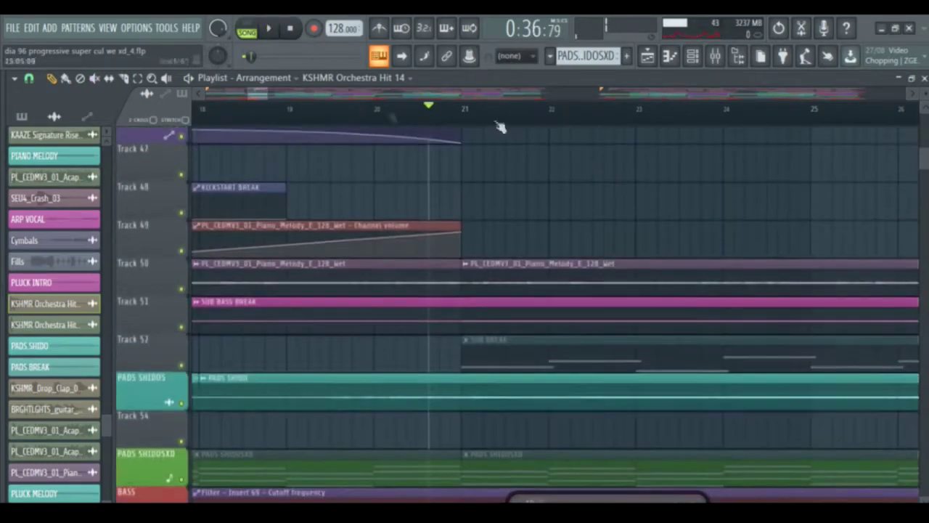
drag(267, 93, 378, 94)
drag(924, 174, 924, 149)
click(298, 110)
click(290, 110)
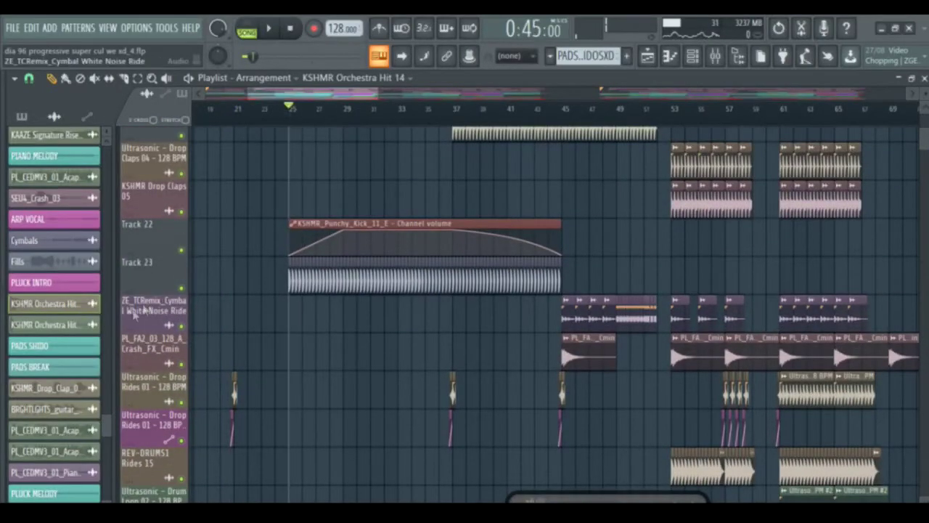
right_click(182, 288)
click(181, 250)
Step: Inspect the sample settings of KSHMR_Punchy_Kick_11_E and the Fruity parametric EQ 2 on its mixer track 83
click(444, 269)
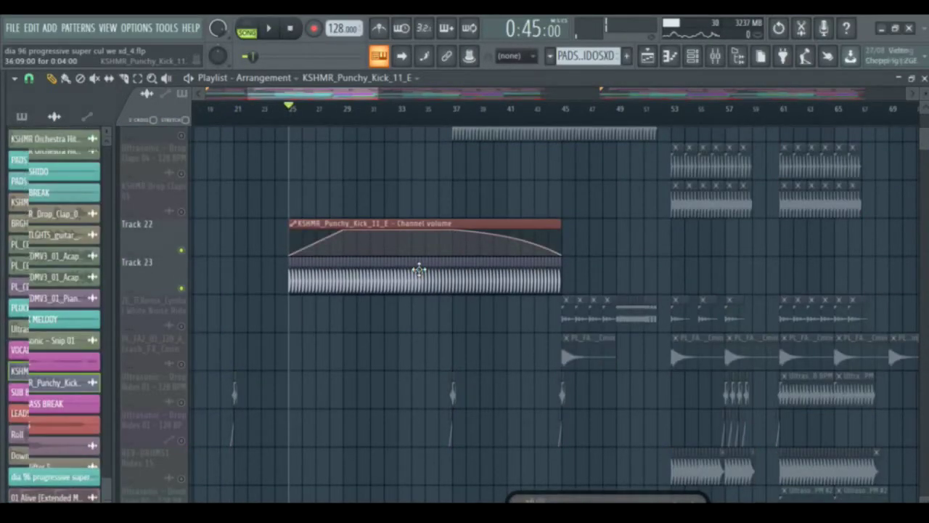
double_click(418, 268)
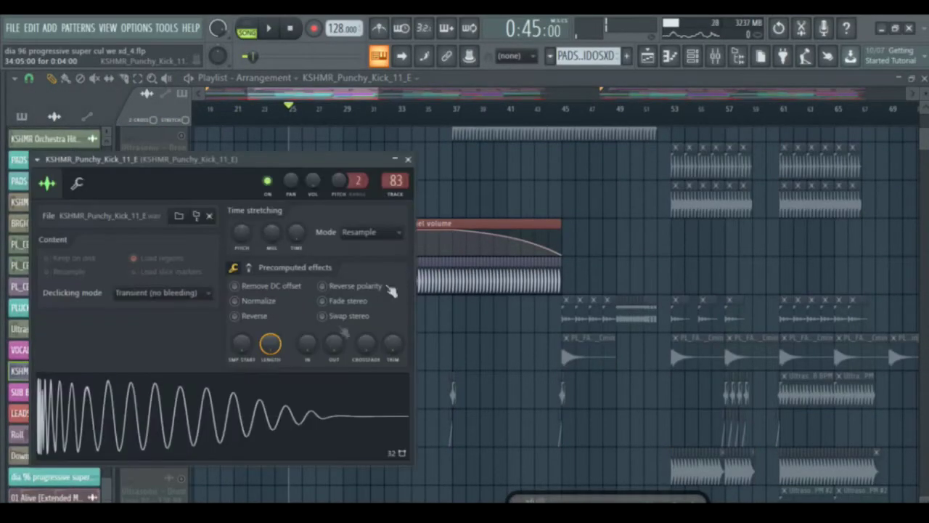
click(715, 59)
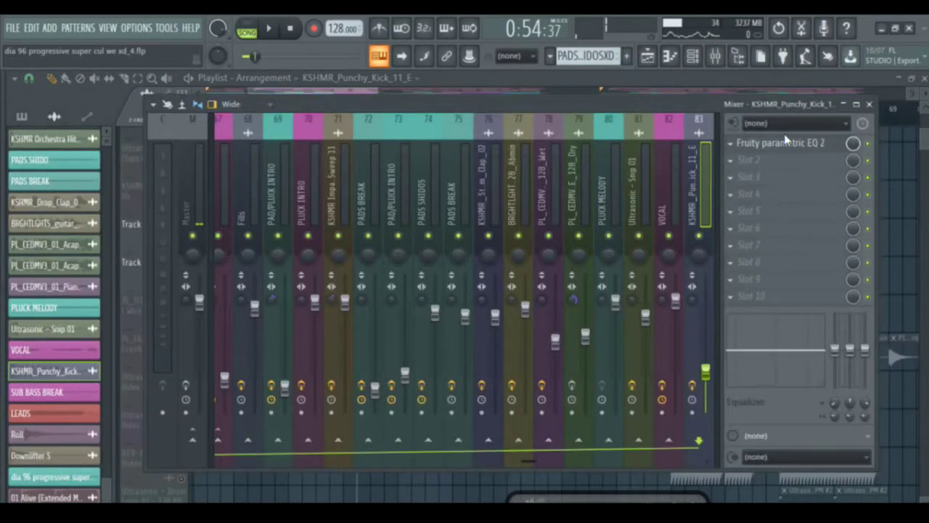
click(786, 142)
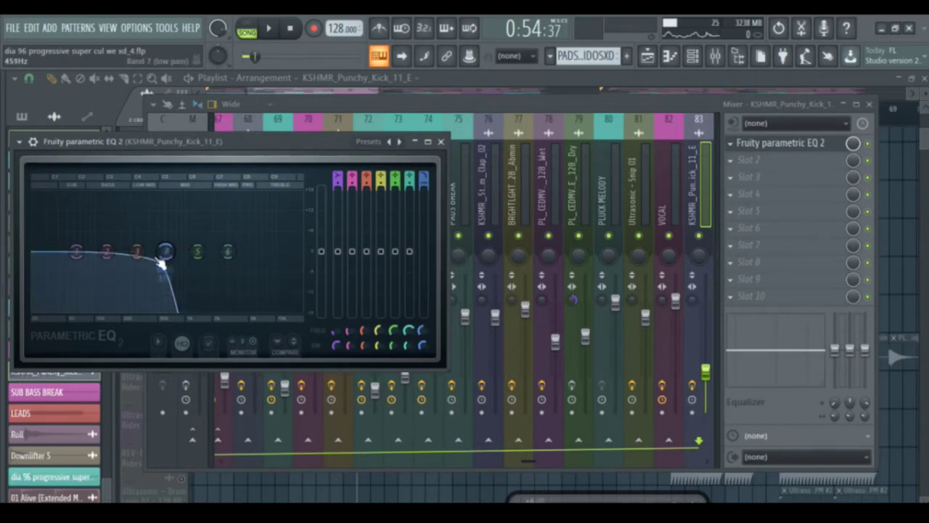
click(441, 140)
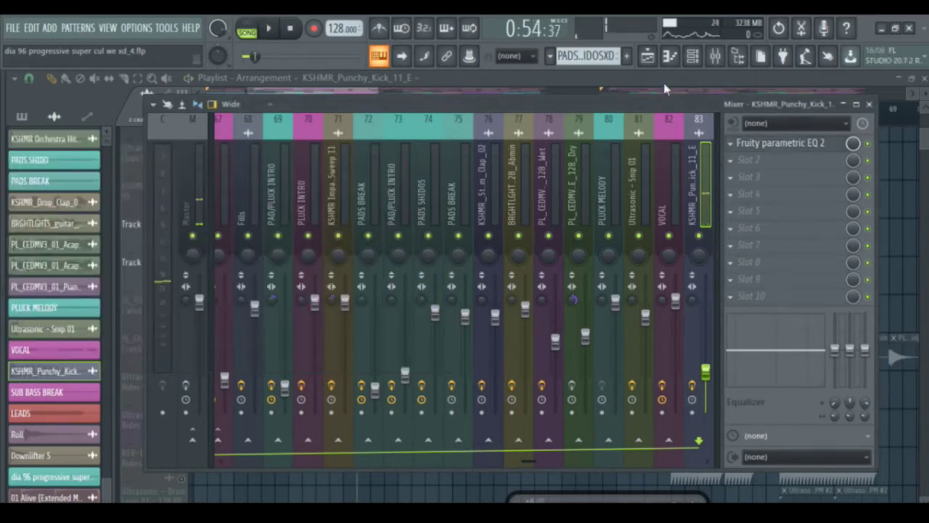
Step: Play the punchy kick in the playlist, jumping ahead through its volume automation to about bar 44
click(661, 60)
key(space)
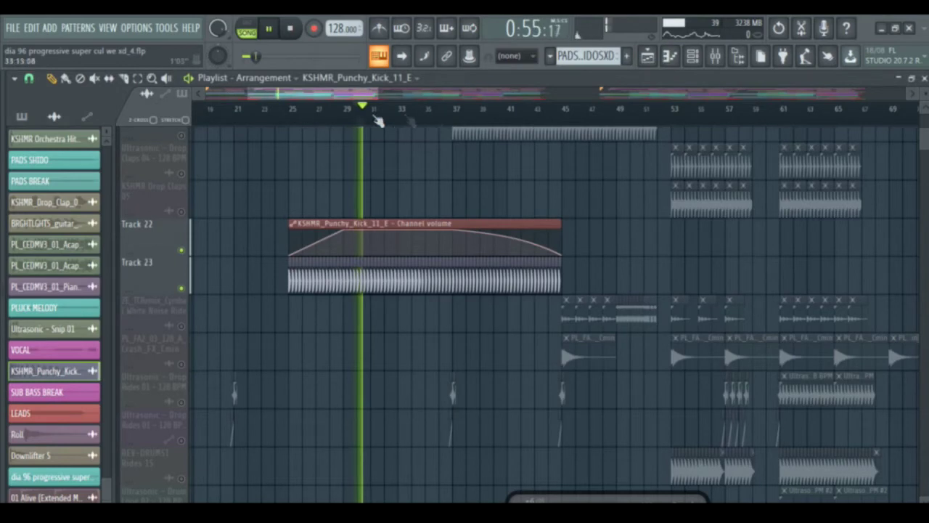
drag(310, 115, 343, 116)
drag(450, 111, 550, 111)
key(space)
Step: Play the soloed _PH_Build_Fill_Smpl_002 build with its volume automation from bar 41, jumping ahead to about bar 44
scroll(183, 258, up, 5)
key(space)
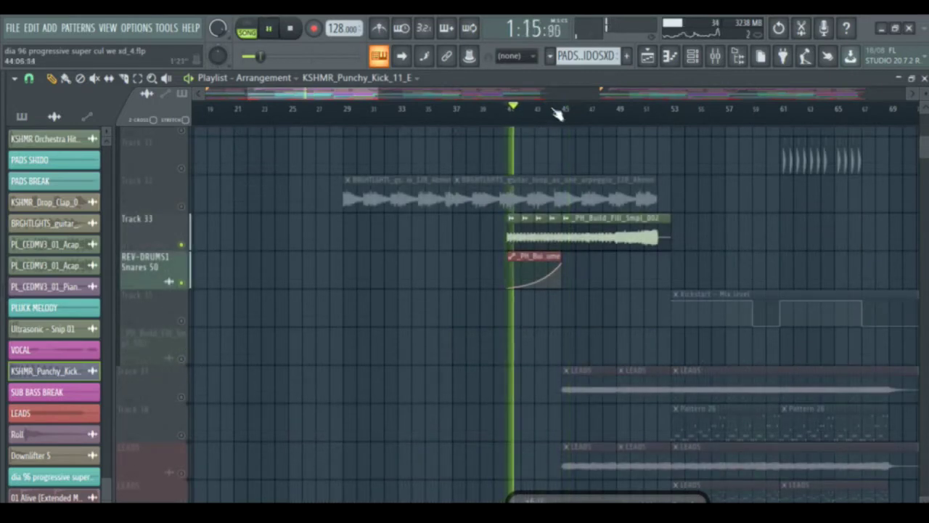
key(space)
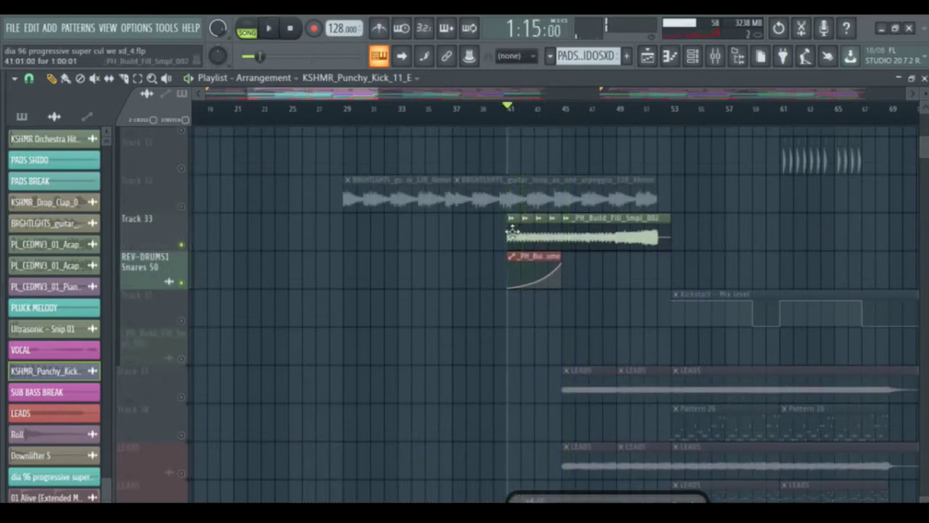
click(548, 109)
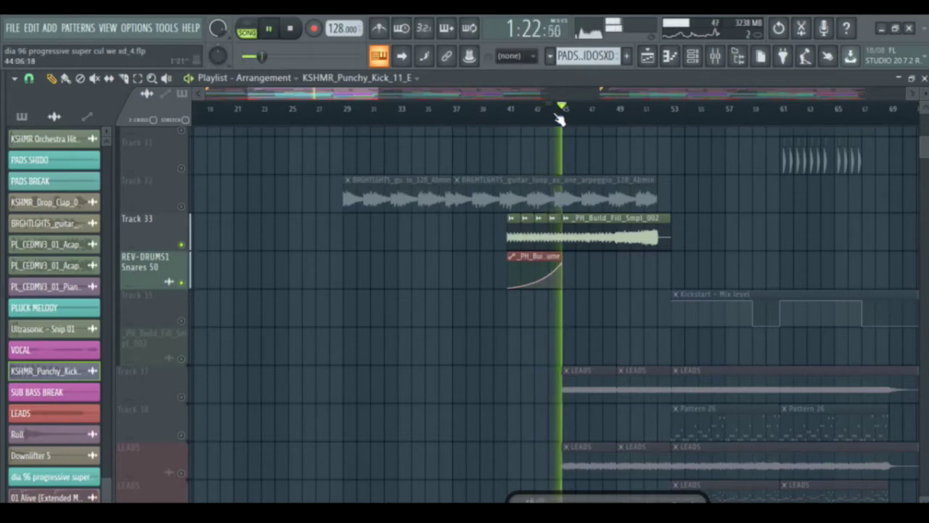
key(space)
Step: Solo Track 32's BRGHTLGHTS_guitar_loop_as_one_arpeggio_128_Abmin and place the playhead at bar 29
right_click(184, 208)
right_click(184, 208)
mouse_move(925, 150)
mouse_down()
mouse_move(928, 139)
mouse_move(924, 156)
mouse_up()
drag(368, 93, 420, 116)
drag(925, 152, 924, 141)
right_click(185, 313)
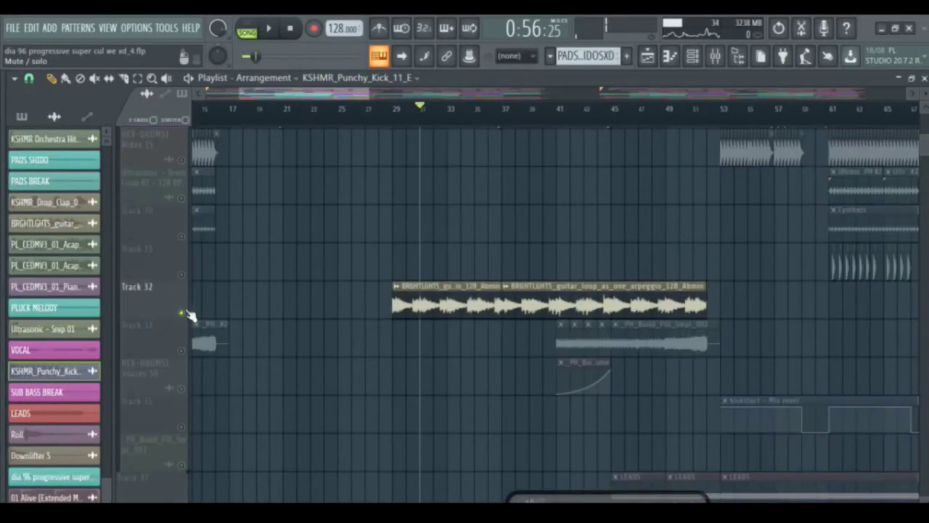
click(394, 112)
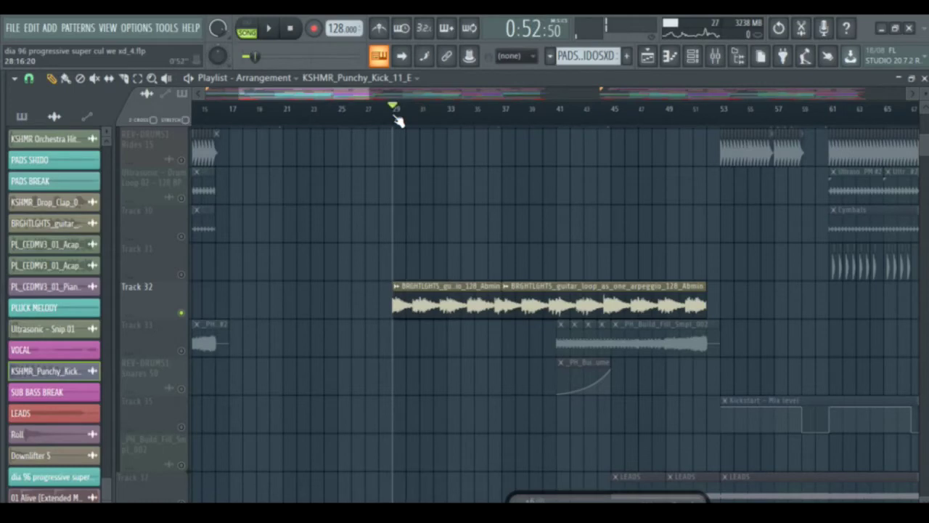
Step: Inspect the time-stretching pitch setting in the guitar loop's sample settings and start playback from bar 29
double_click(430, 296)
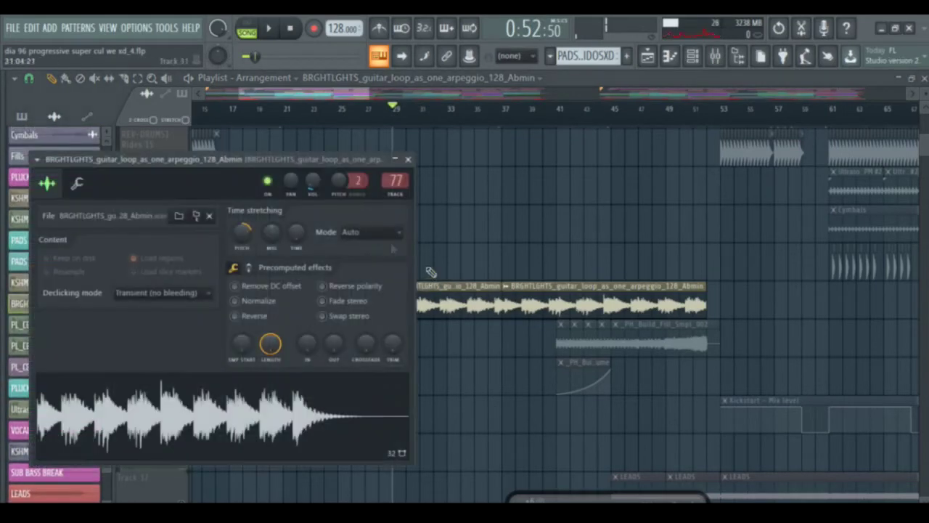
drag(315, 164, 596, 164)
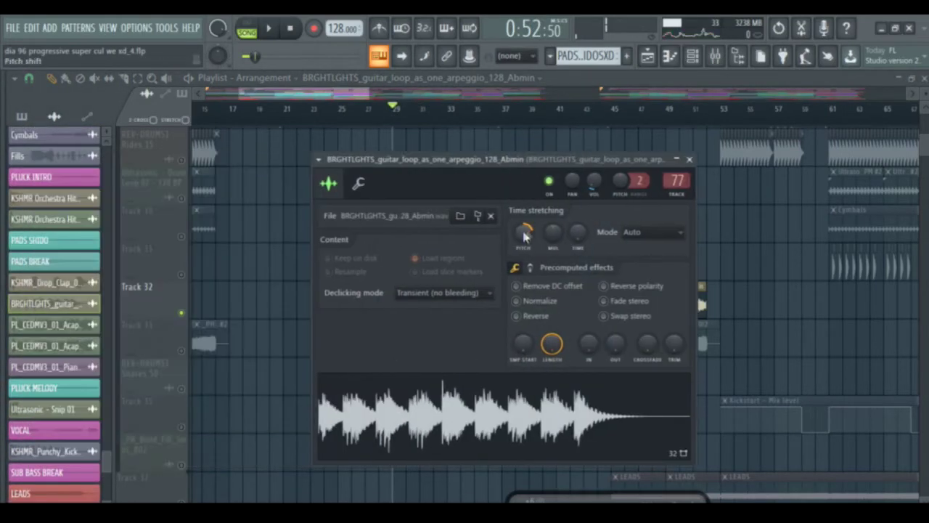
click(690, 159)
key(space)
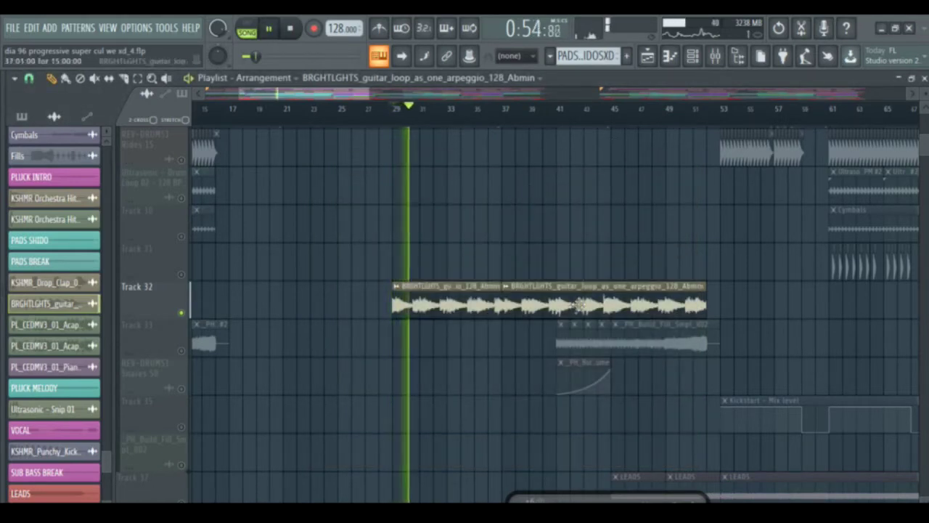
Step: Inspect the ValhallaRoom reverb and Fruity parametric EQ 2 on the guitar loop's mixer track 77
double_click(575, 309)
click(726, 62)
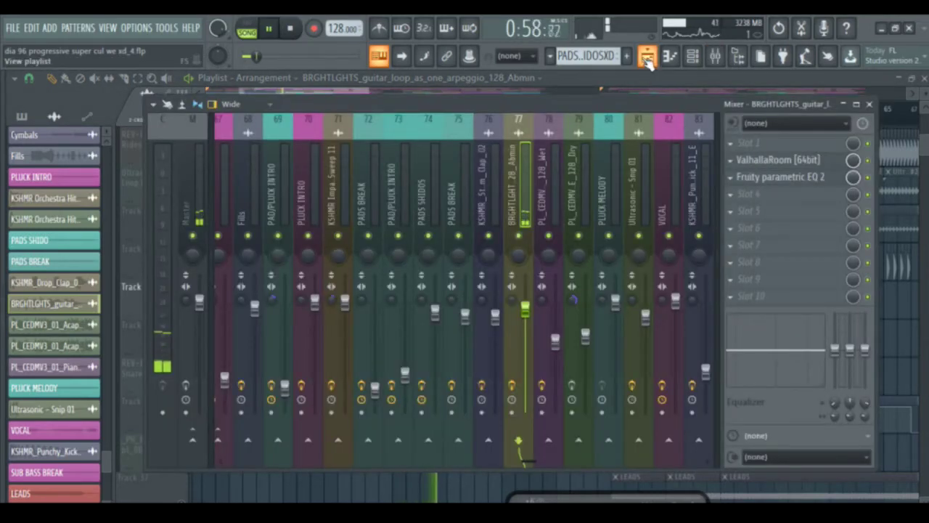
click(777, 160)
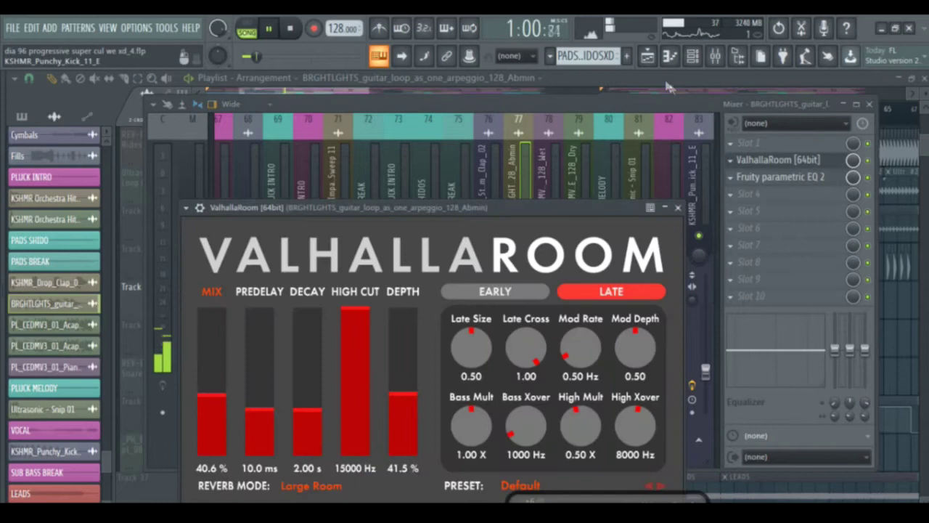
click(648, 57)
key(space)
click(715, 57)
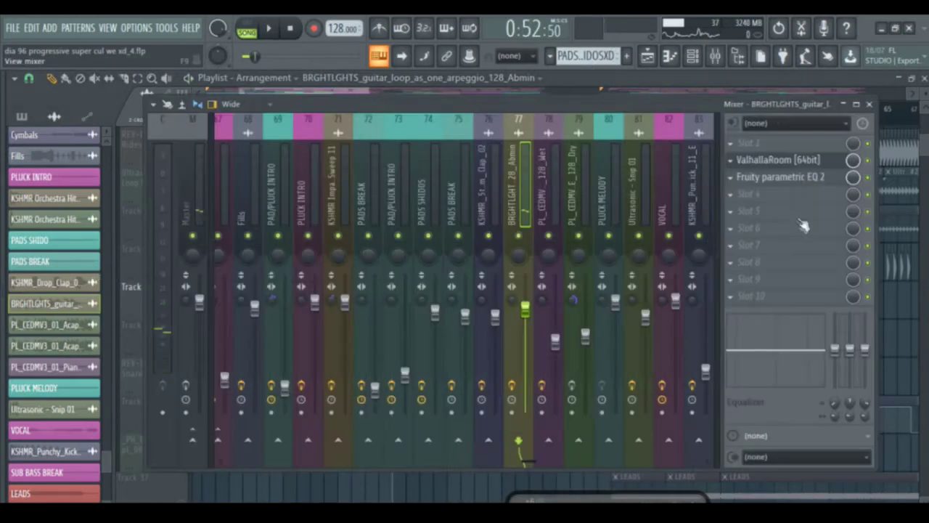
click(797, 181)
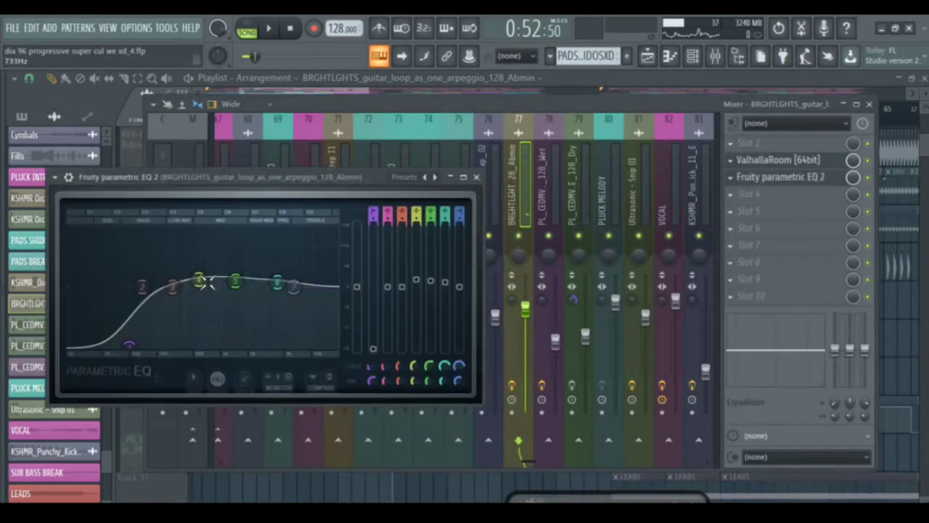
click(656, 63)
Step: Solo the CHORDS DROP audio with its filter cutoff automation and play it around bar 39
drag(282, 98, 295, 98)
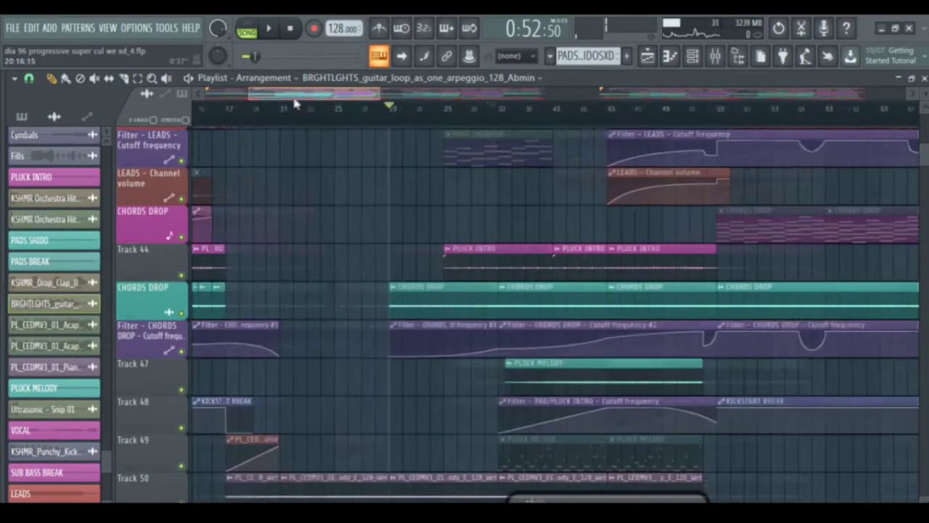
click(528, 110)
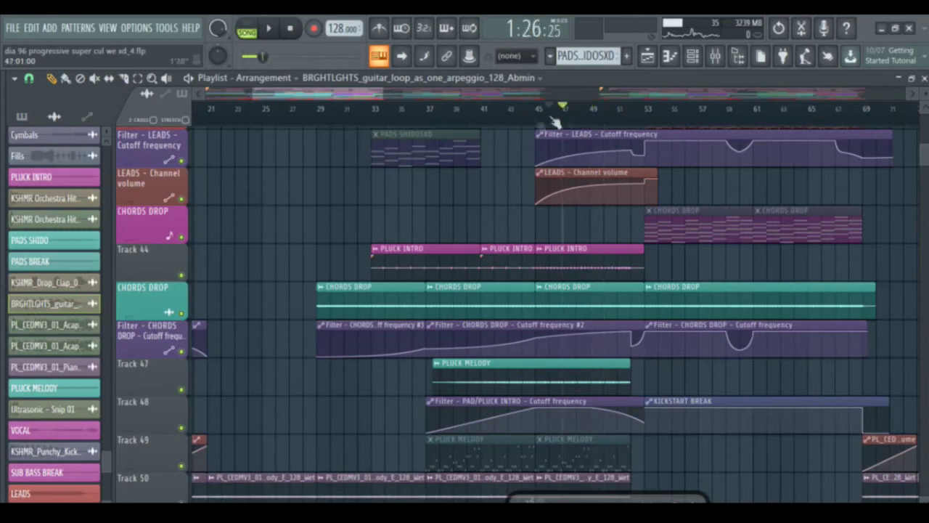
drag(400, 132, 373, 131)
right_click(183, 351)
key(space)
mouse_move(448, 113)
mouse_down()
mouse_move(550, 109)
mouse_move(454, 110)
mouse_up()
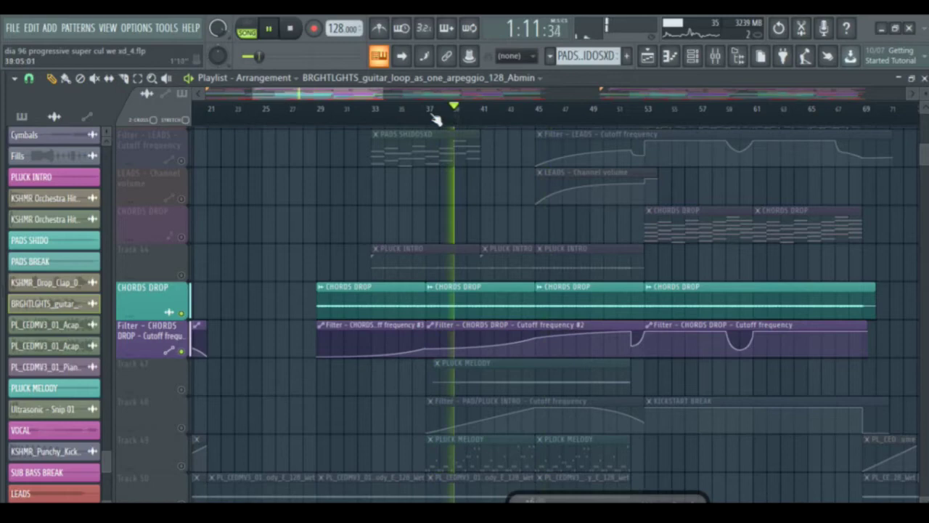
key(space)
Step: Solo Track 47's PLUCK MELODY and enable Track 48's Filter - PAD/PLUCK INTRO cutoff frequency automation
right_click(192, 320)
right_click(174, 390)
click(161, 379)
right_click(188, 396)
right_click(181, 390)
click(182, 428)
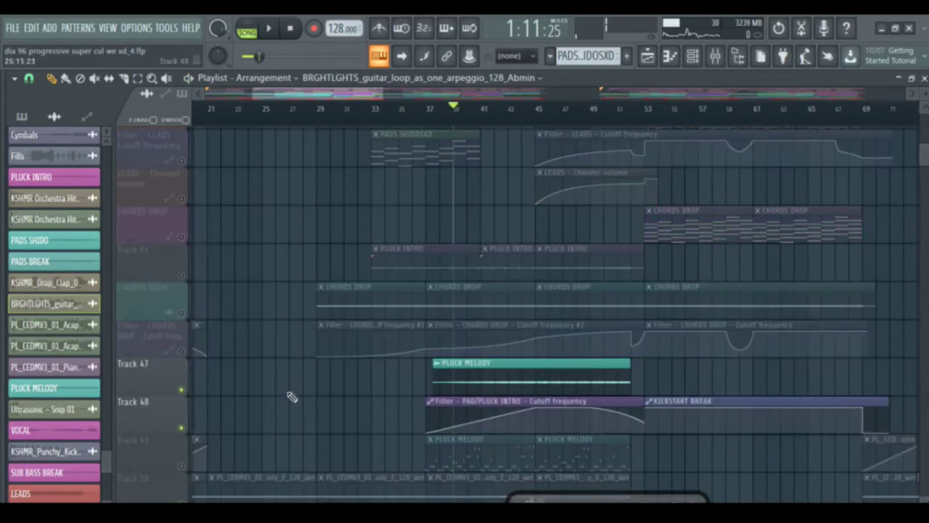
Step: Play the PLUCK MELODY pattern, inspect its Sylenth1 [64bit] #9 sound, and return to the playlist at about bar 40
click(459, 448)
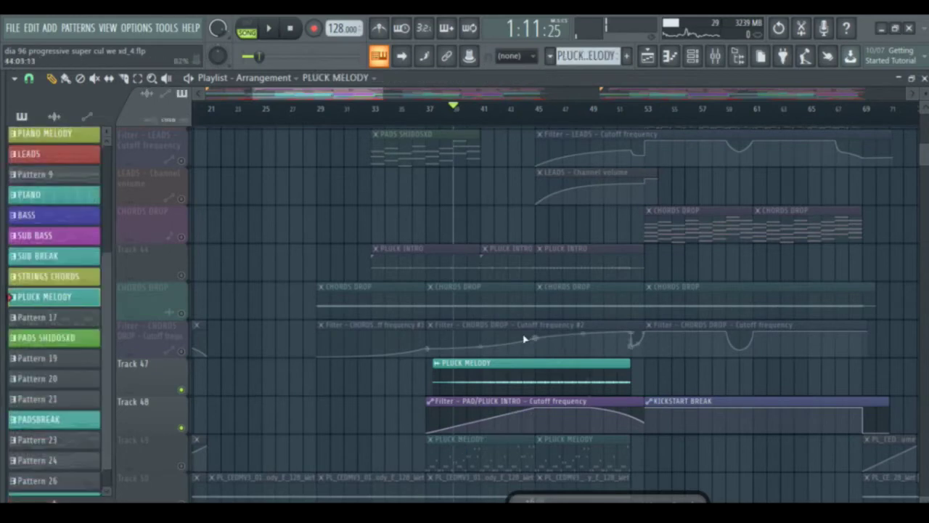
click(693, 56)
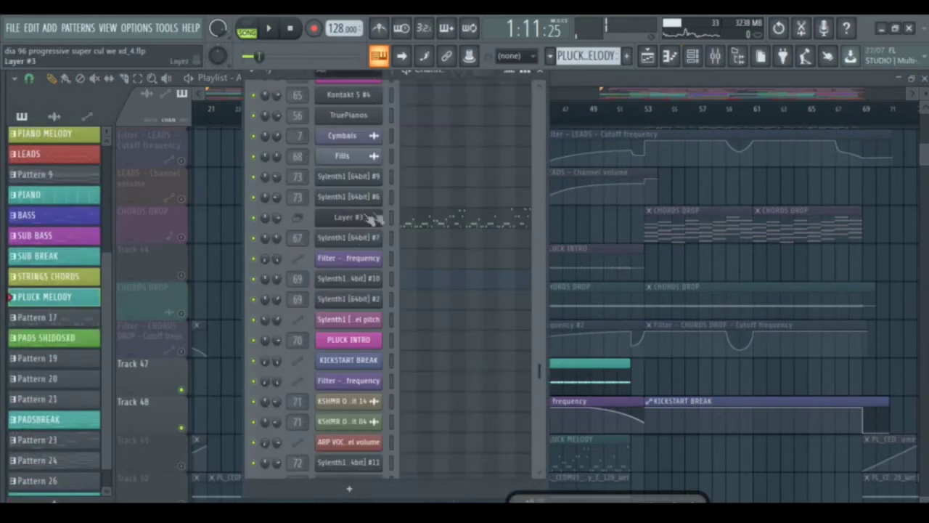
key(l)
key(space)
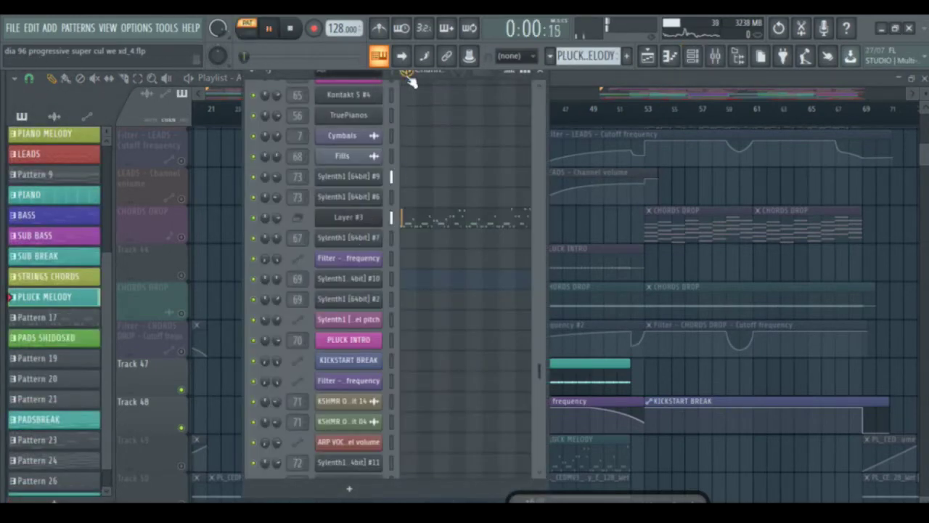
click(374, 179)
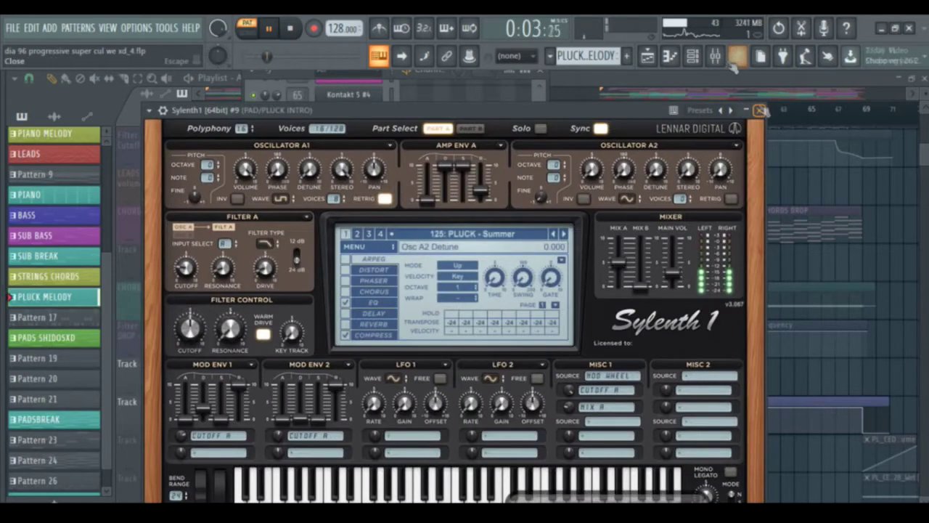
click(760, 110)
click(647, 57)
click(465, 112)
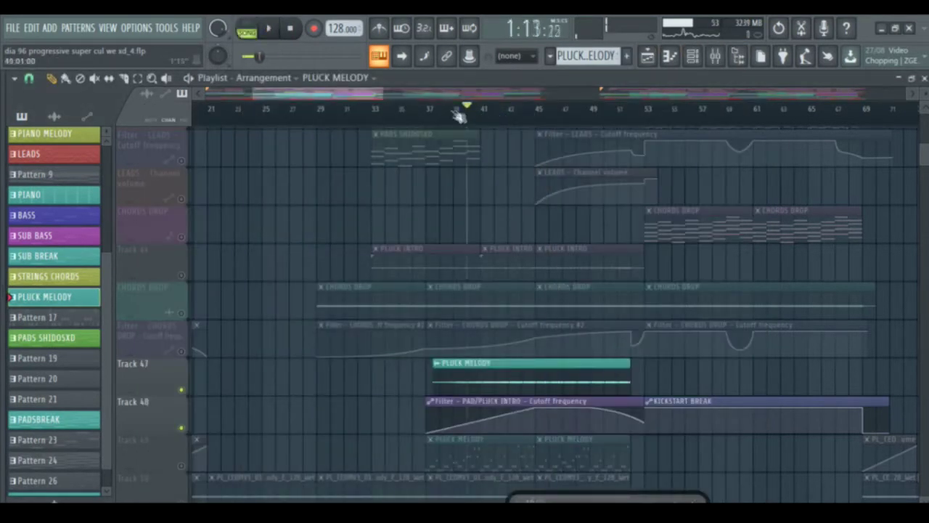
Step: Play the soloed PLUCK MELODY audio between about bars 40 and 44 and end Track 47's solo
key(space)
click(481, 113)
click(520, 113)
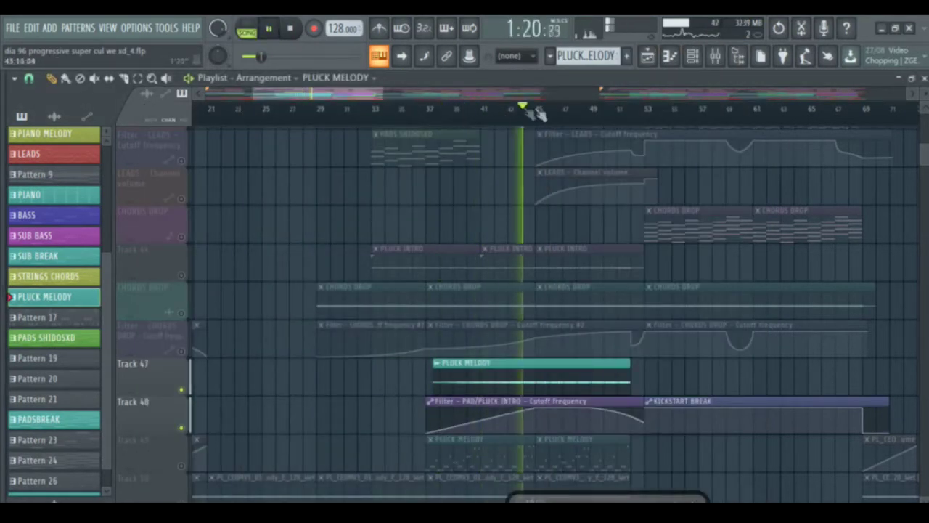
click(466, 110)
key(space)
right_click(182, 390)
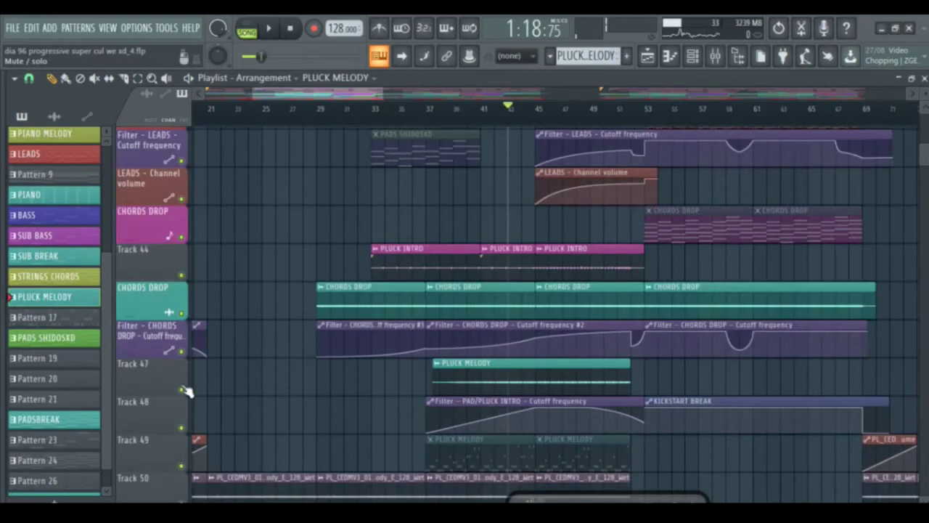
Step: Solo Track 50's piano melody audio with Track 49's volume automation enabled and place the playhead at bar 18
drag(207, 439, 312, 375)
right_click(181, 397)
click(182, 359)
drag(301, 112, 306, 113)
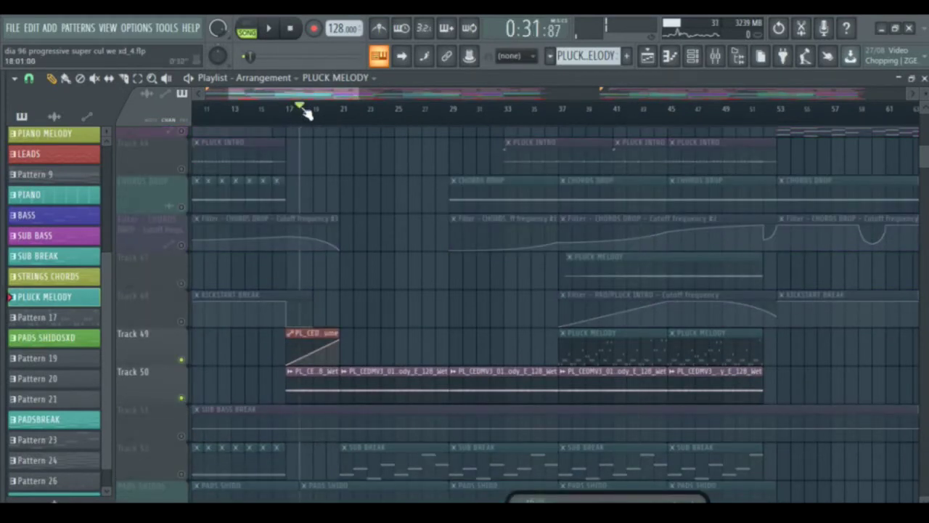
Step: Play the piano melody audio at several positions from bar 18 to about bar 42
key(space)
click(330, 111)
click(343, 112)
click(394, 114)
click(436, 114)
click(475, 118)
click(528, 120)
click(626, 122)
key(space)
Step: Open the piano melody clip's channel settings and inspect the ValhallaRoom and Kickstart effects on its mixer track 78
double_click(399, 374)
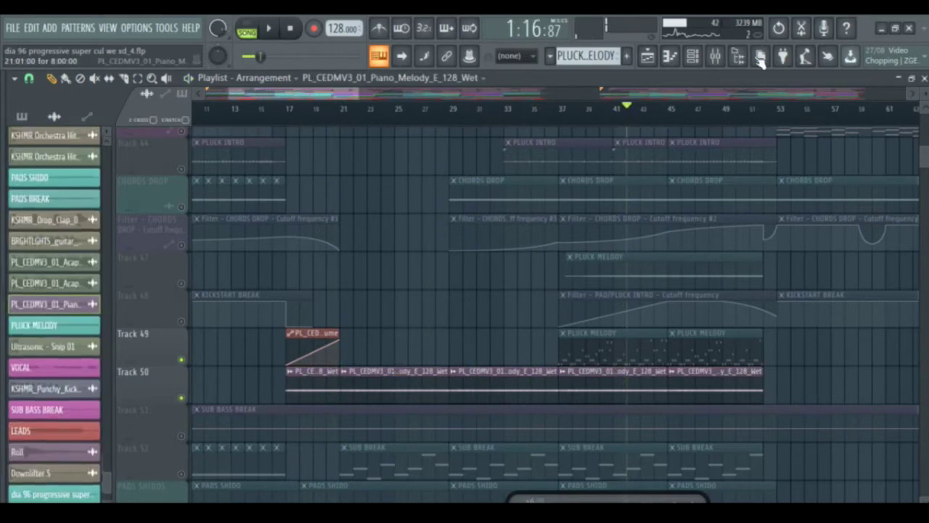
click(717, 58)
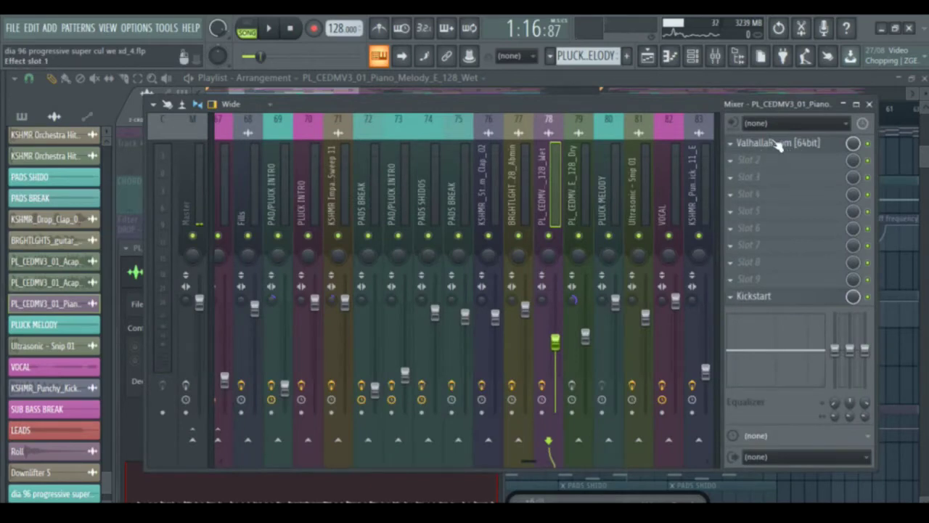
click(731, 148)
click(653, 176)
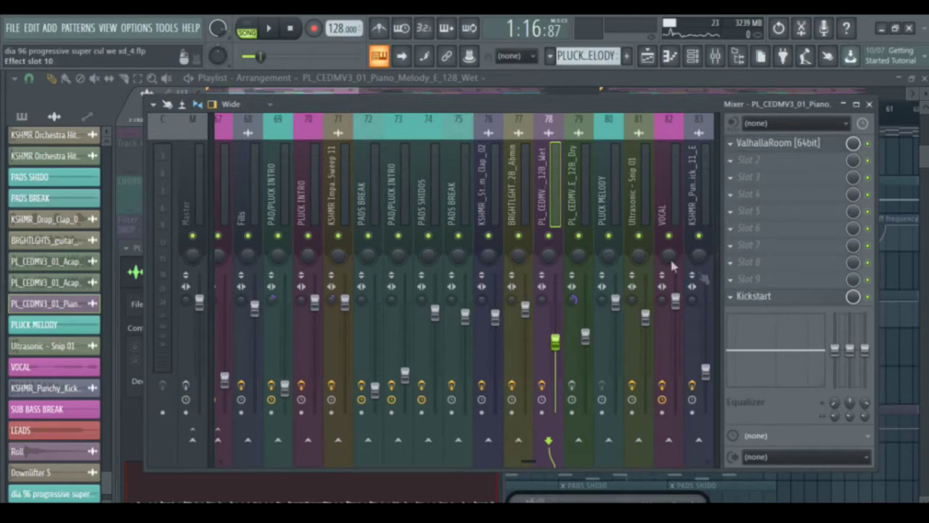
click(472, 195)
key(F9)
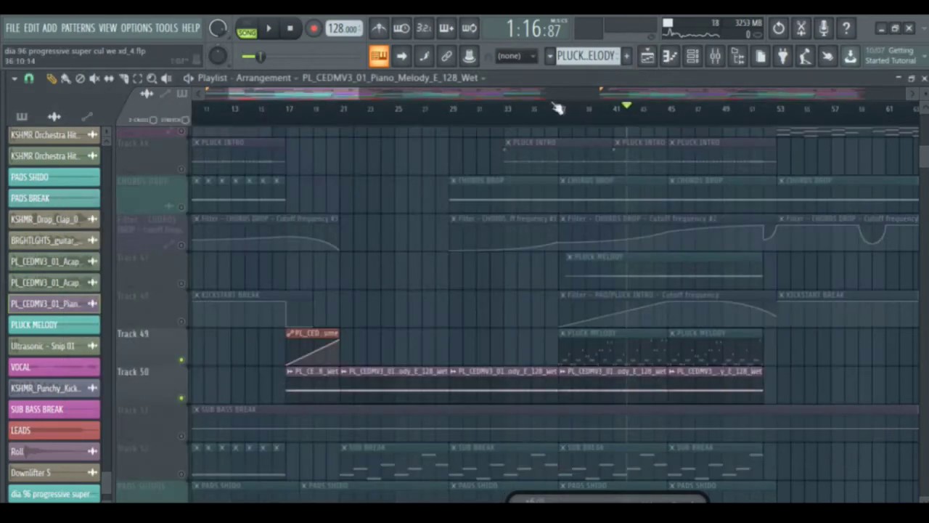
Step: Solo the PADS SHIDOS audio instead of Track 50, play it around bars 31 to 35, and return to the song start
right_click(184, 401)
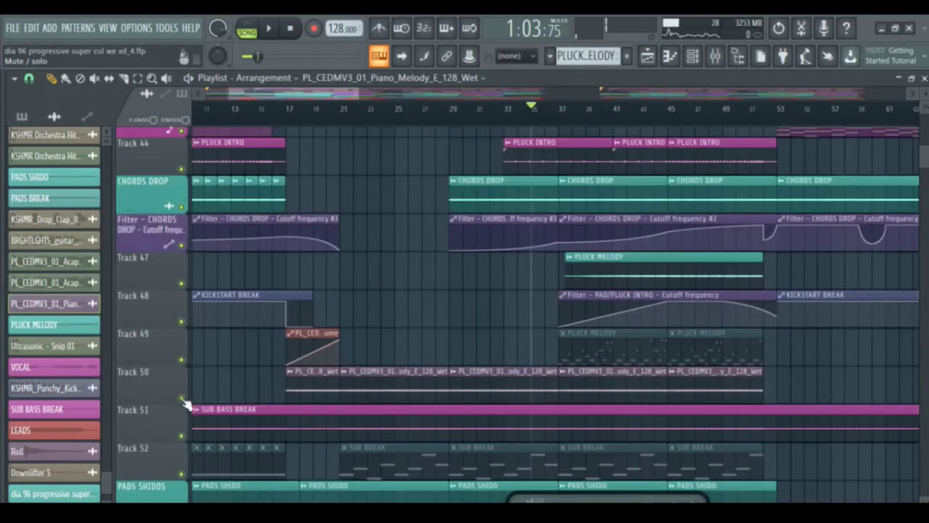
drag(923, 158, 923, 163)
right_click(182, 265)
key(space)
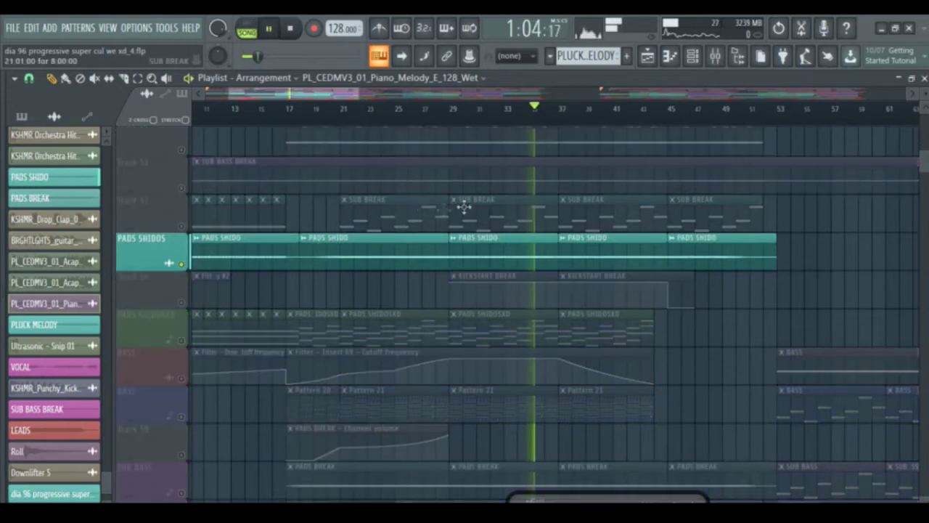
click(472, 116)
click(508, 119)
click(526, 118)
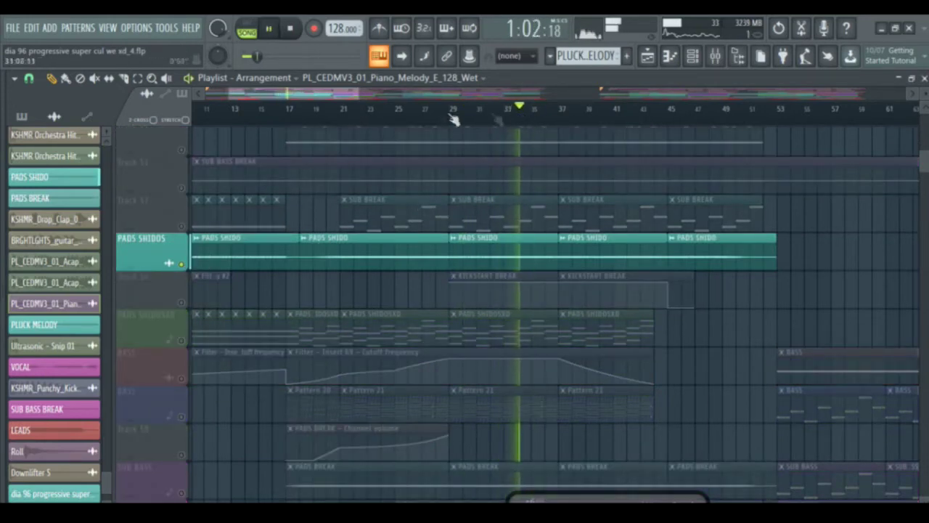
key(space)
scroll(229, 148, left, 4)
drag(211, 116, 161, 117)
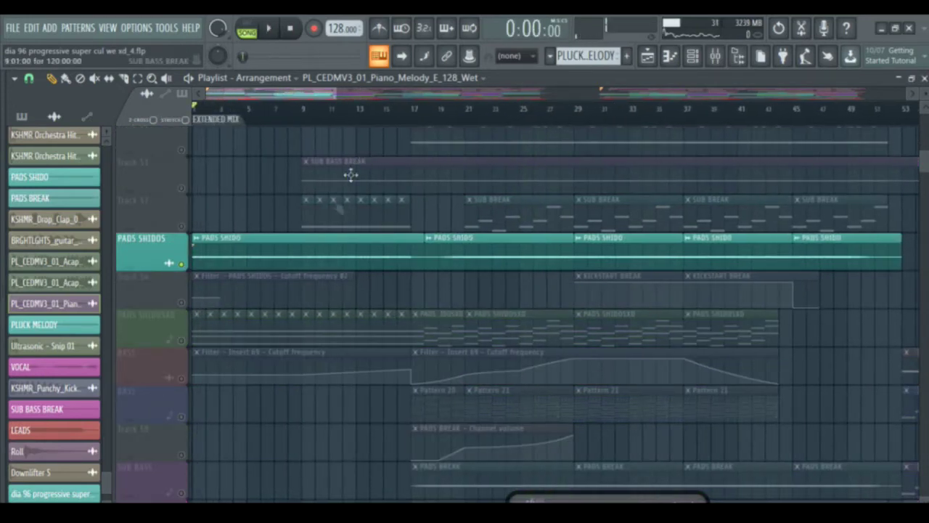
Step: Solo the PADS SHIDOSXD notes, and switch the solo to PADS BREAK with its Filter - Insert 72 cutoff automation
right_click(183, 340)
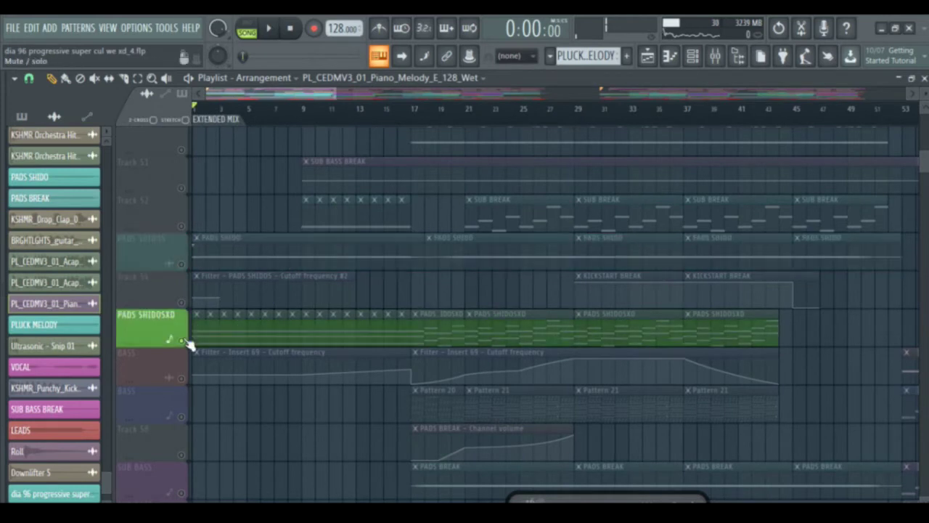
click(188, 269)
click(535, 109)
key(space)
click(580, 110)
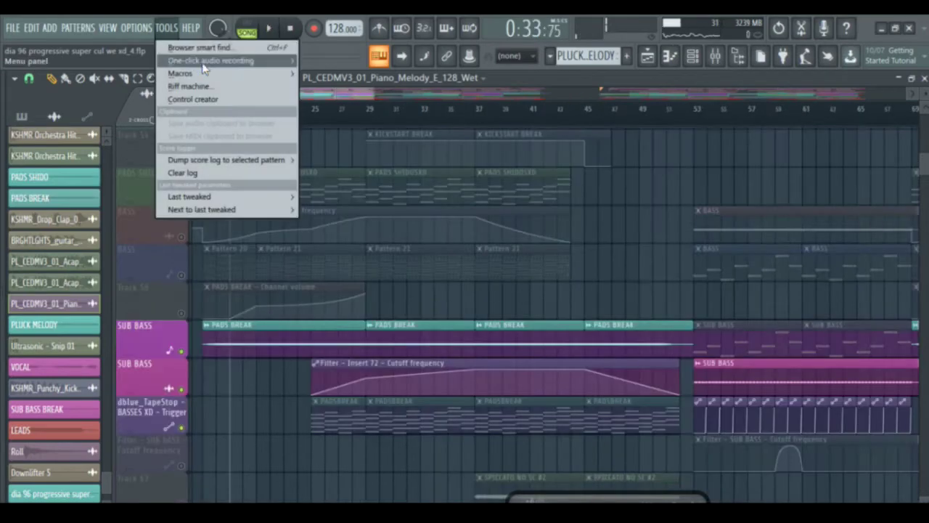
mouse_move(212, 73)
click(418, 174)
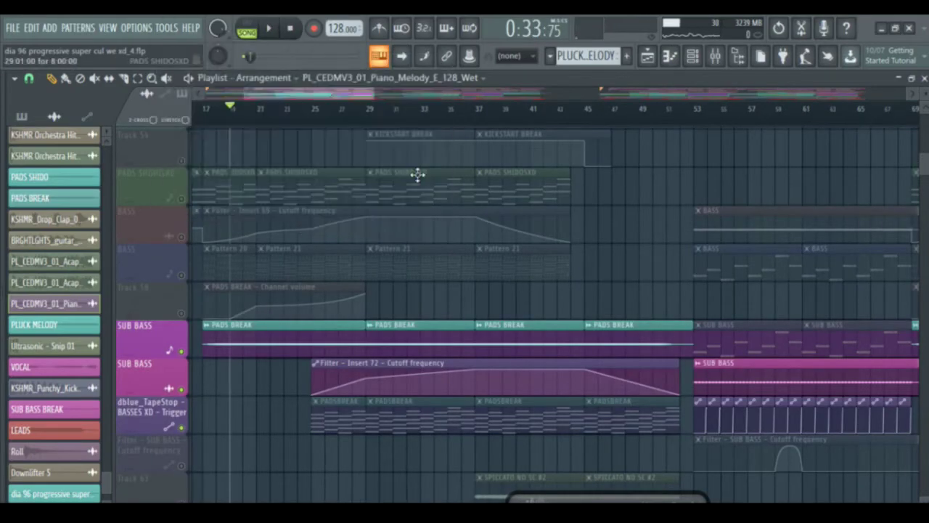
Step: Move the playhead from bar 25 to bar 29 along the filter automation and play the PADS BREAK audio
click(345, 113)
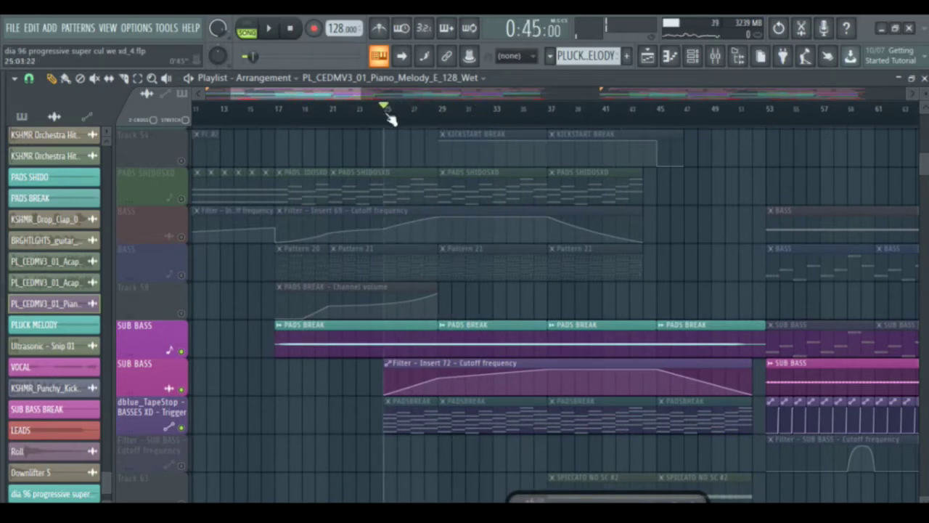
drag(392, 118, 467, 117)
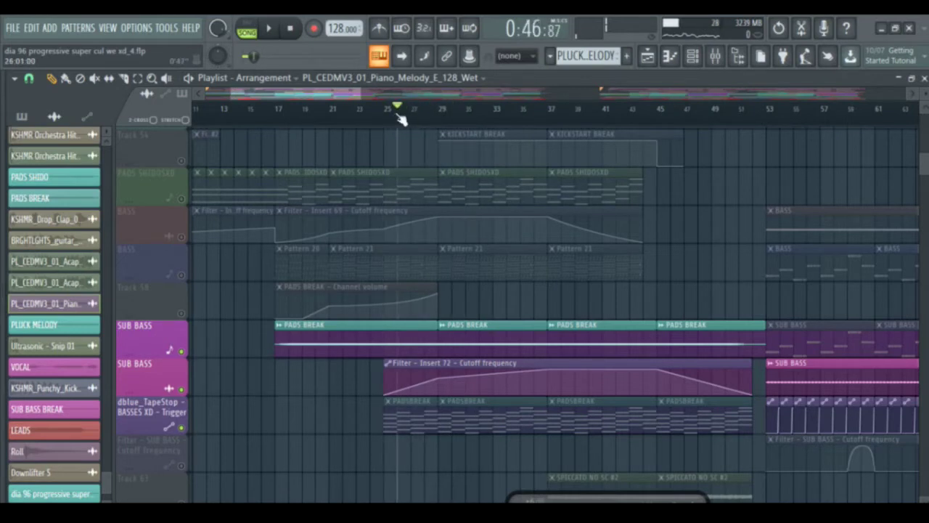
drag(401, 119, 452, 127)
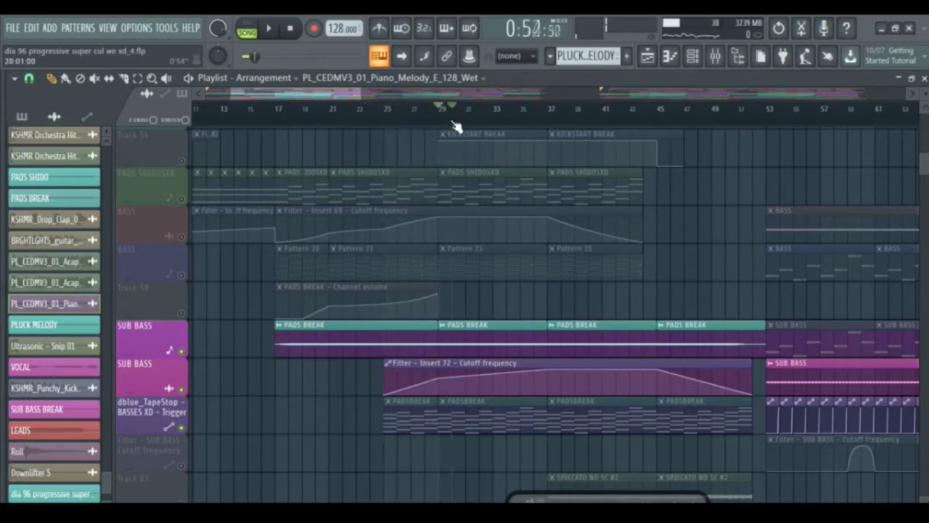
key(space)
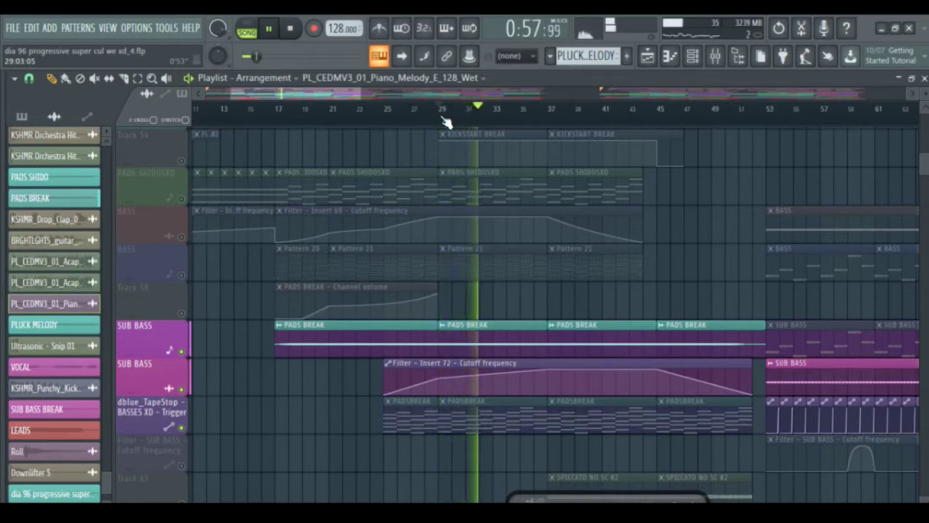
key(space)
Step: Show the PADSBREAK pattern's channels and examine the layered Sylenth1 #11, #12 and #13 notes
key(F6)
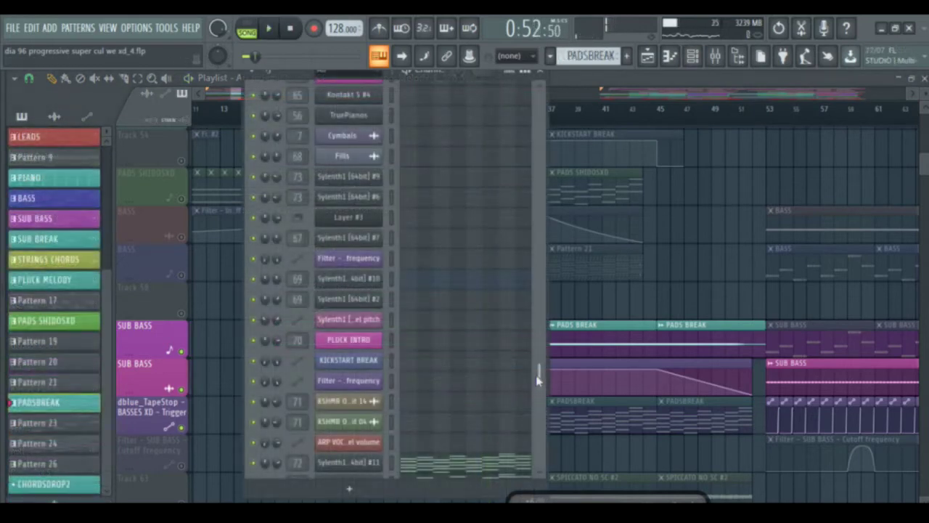
scroll(454, 315, up, 4)
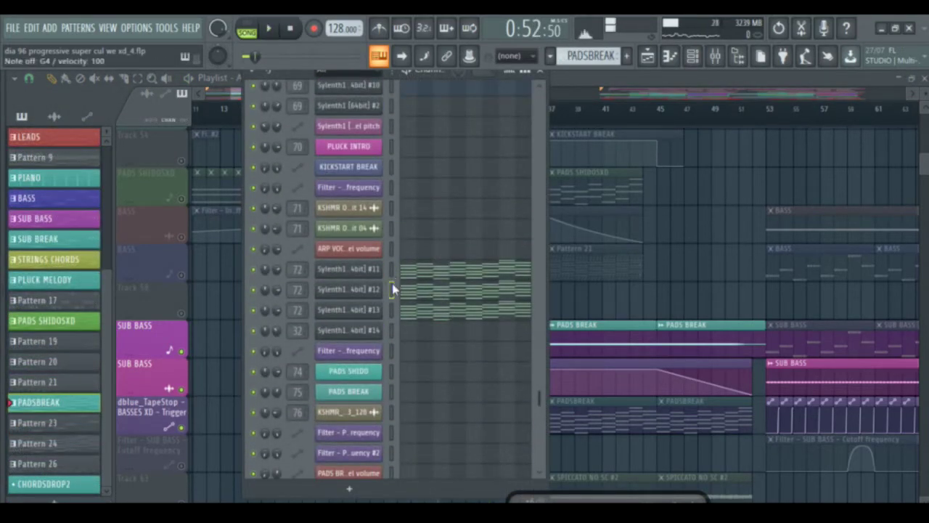
click(167, 27)
mouse_move(189, 70)
click(374, 176)
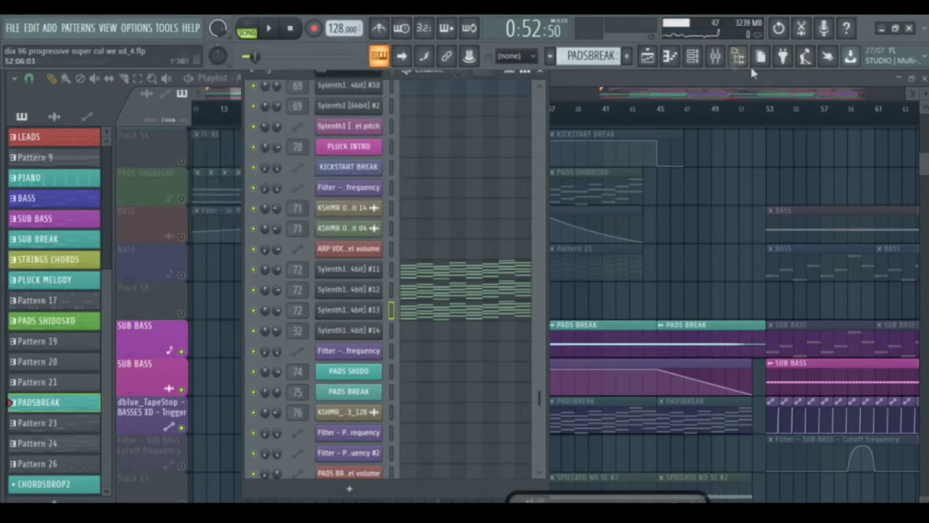
Step: Bring up the mixer and select the PADS BREAK track 72 to view its effects chain
click(715, 57)
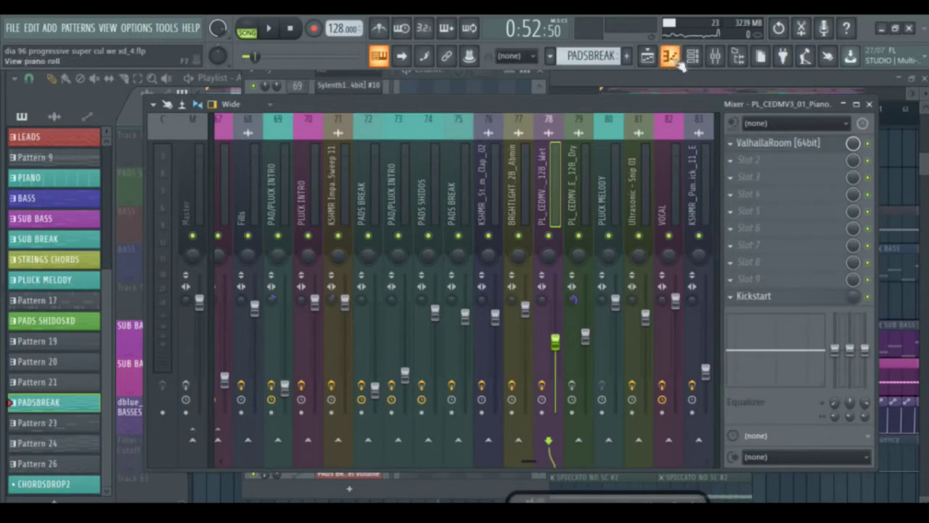
click(675, 60)
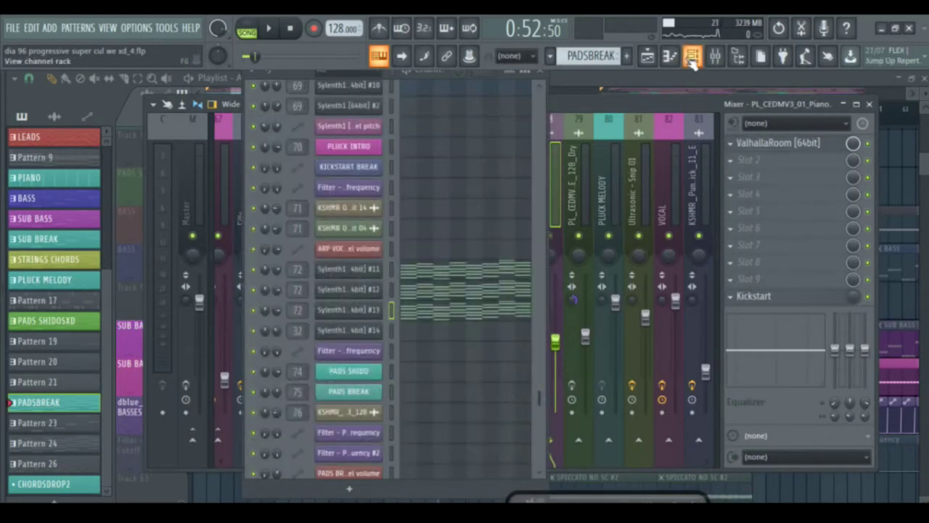
click(583, 157)
click(371, 209)
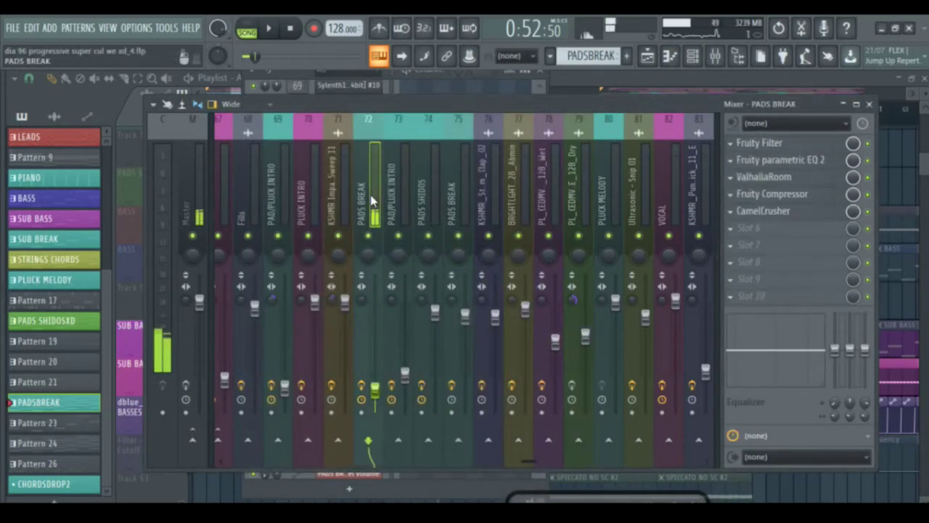
Step: Inspect the Fruity parametric EQ 2, ValhallaRoom, Fruity Compressor and CamelCrusher effects on the PADS BREAK track
click(795, 160)
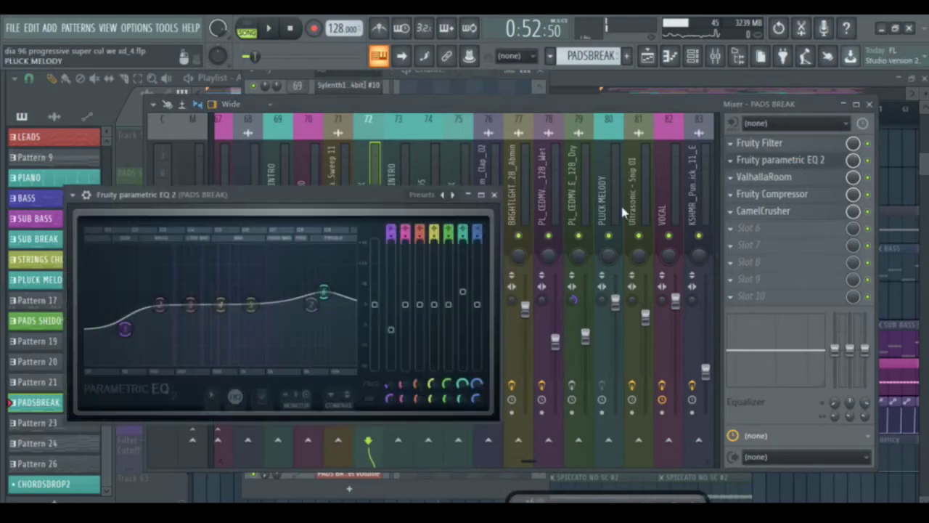
click(493, 197)
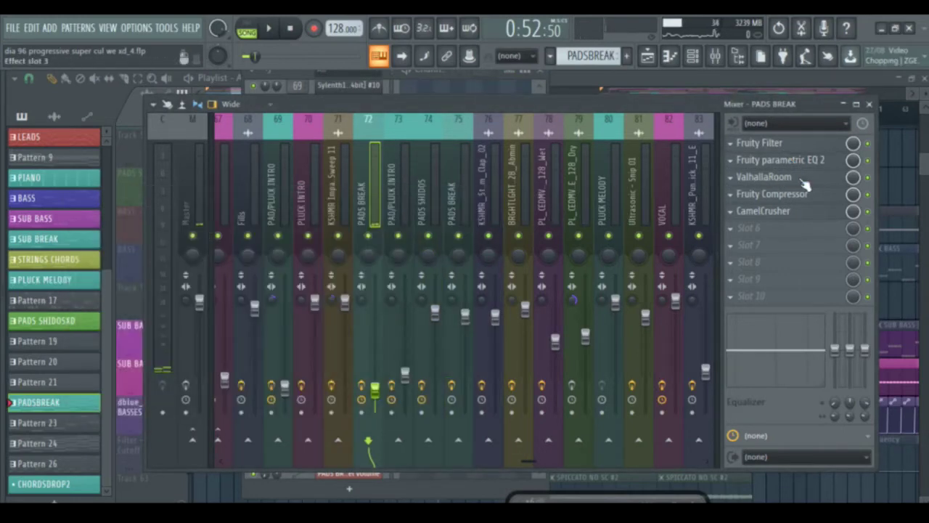
click(770, 177)
click(769, 194)
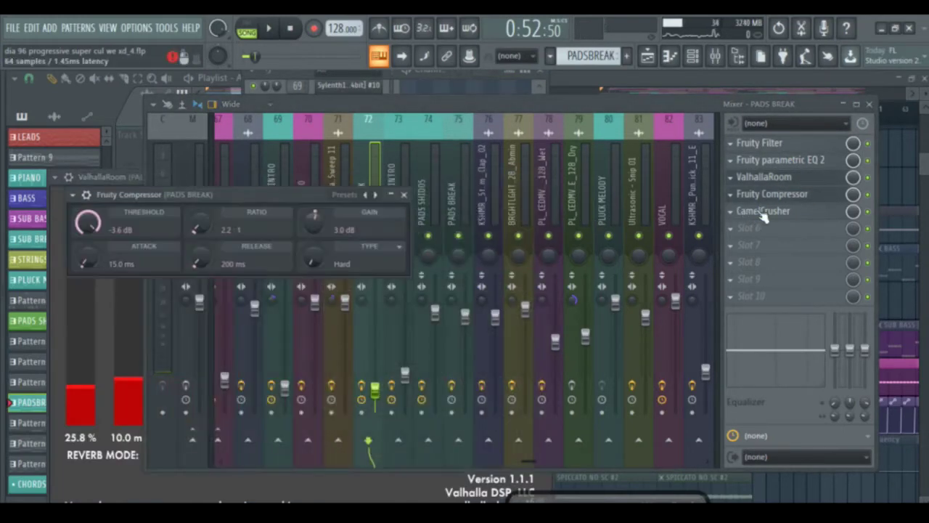
click(764, 211)
Step: Return to the playlist, end the PADS BREAK solo, and view the SPICCATO tracks below
click(647, 56)
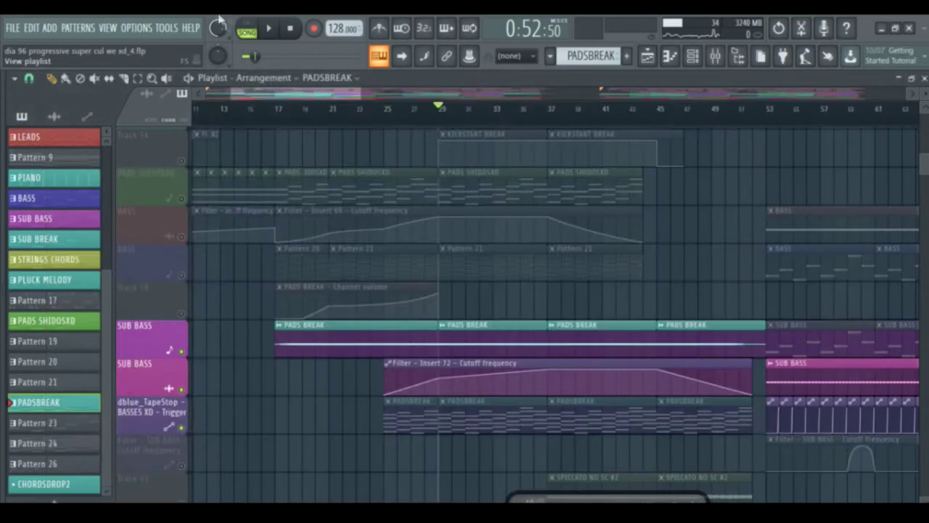
click(182, 277)
scroll(922, 159, down, 6)
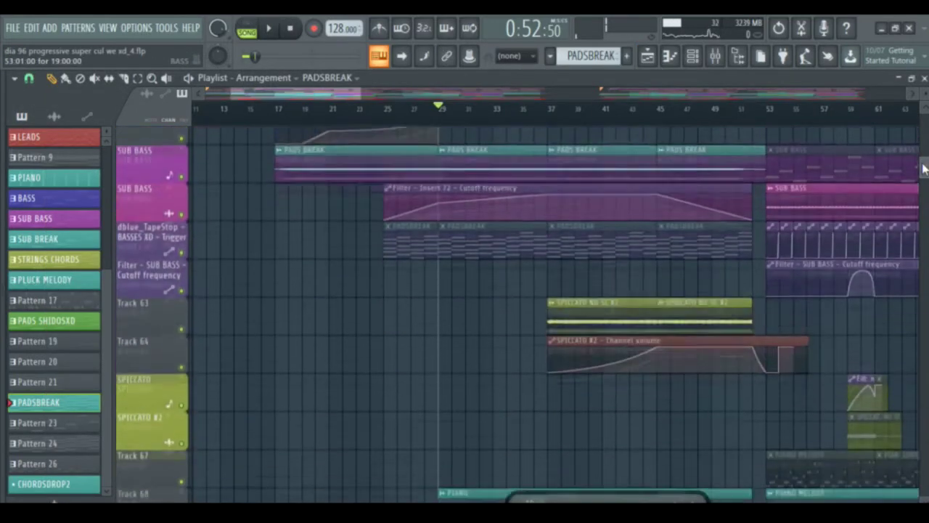
Step: Solo the STRINGS clips on Track 79 with their volume automation on Track 80 and play them
drag(924, 171, 923, 174)
right_click(182, 306)
drag(315, 93, 326, 93)
key(space)
key(space)
key(space)
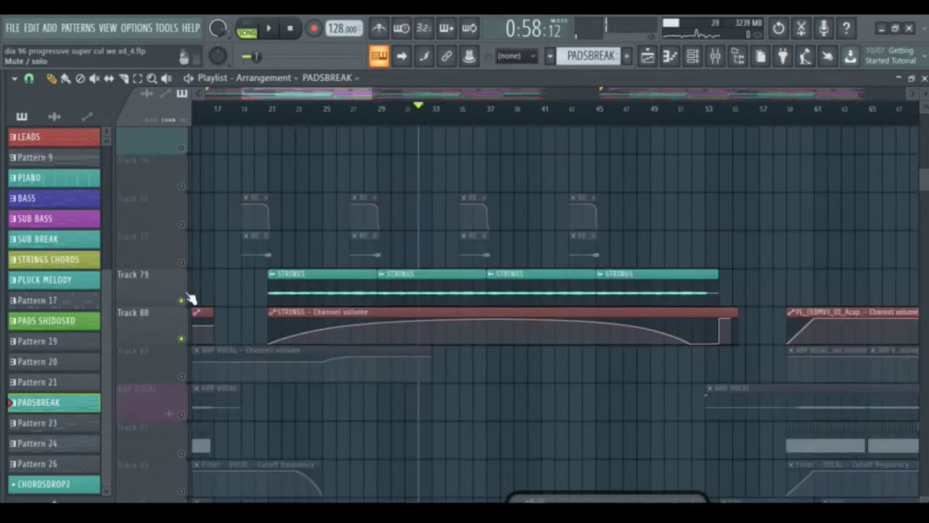
Step: Unmute the reversed string tracks 77 and 78, then play the strings from several points after bar 21
click(181, 263)
click(182, 225)
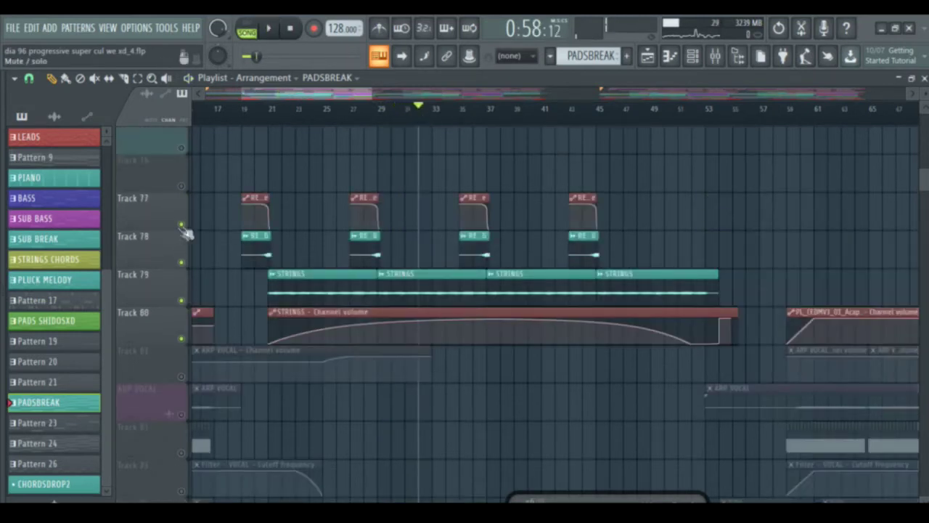
mouse_move(293, 111)
mouse_down()
mouse_move(282, 111)
mouse_move(297, 112)
mouse_up()
key(space)
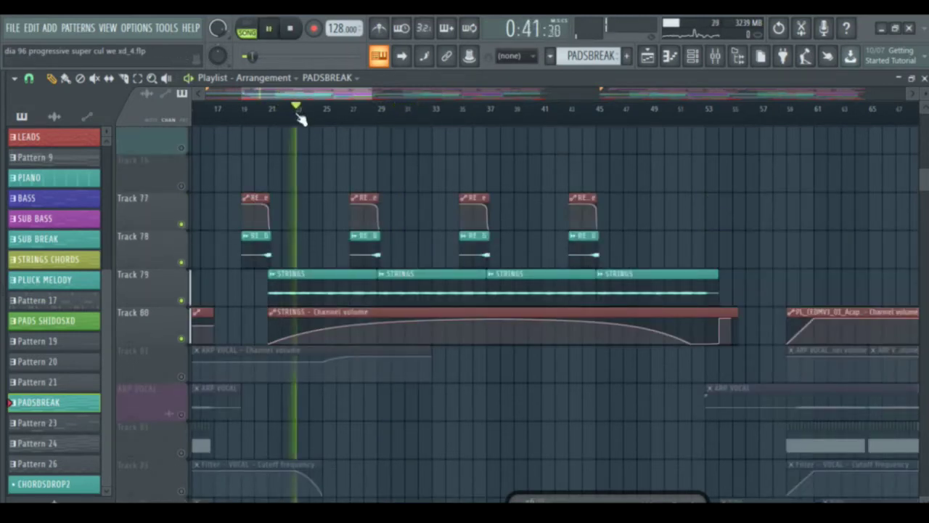
click(321, 112)
click(393, 112)
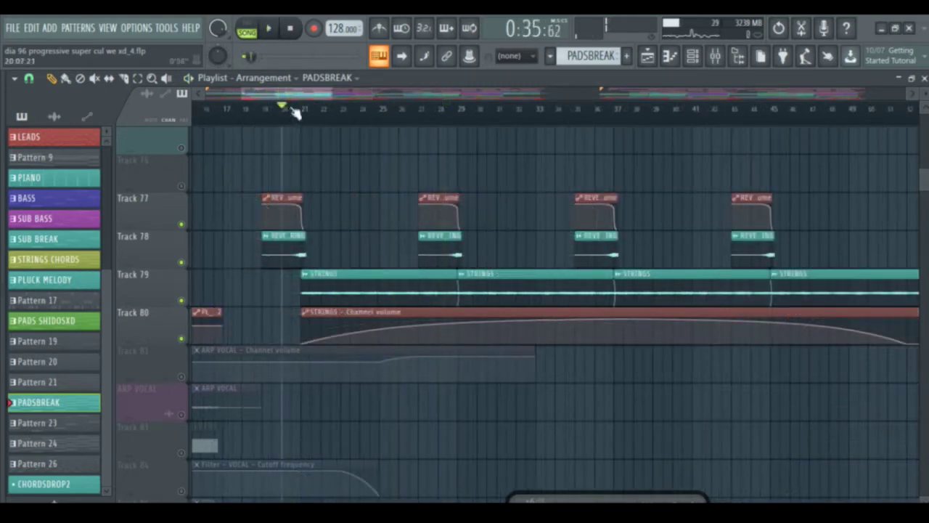
Step: Play the reversed string transitions leading into bars 21 and 29, then turn all tracks back on
click(294, 111)
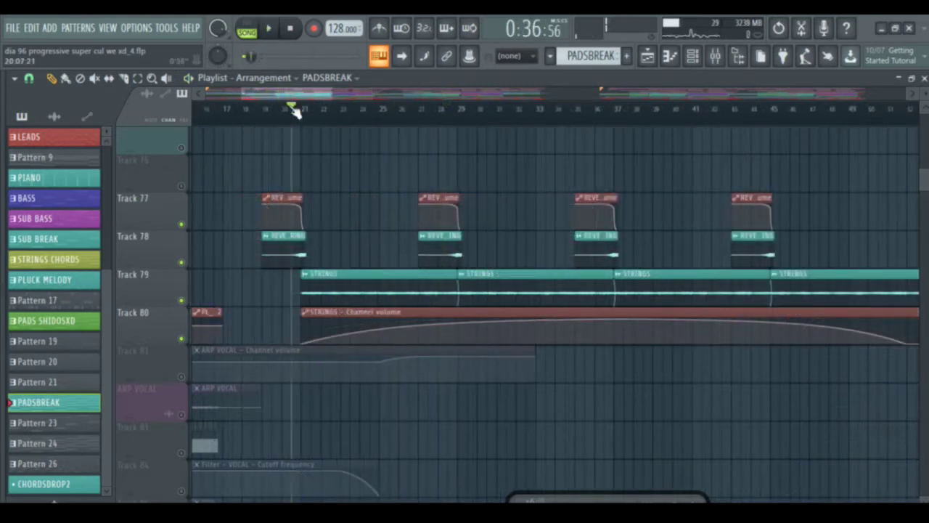
key(space)
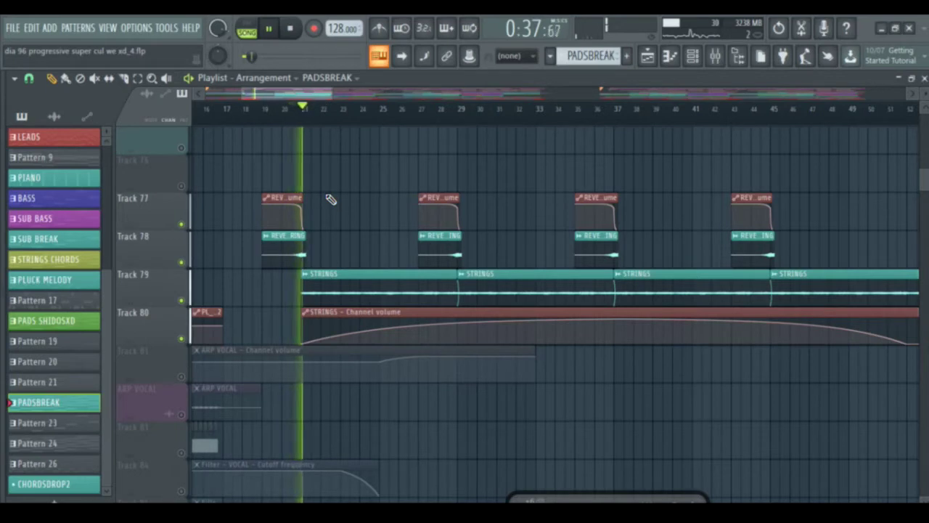
key(space)
click(448, 117)
key(space)
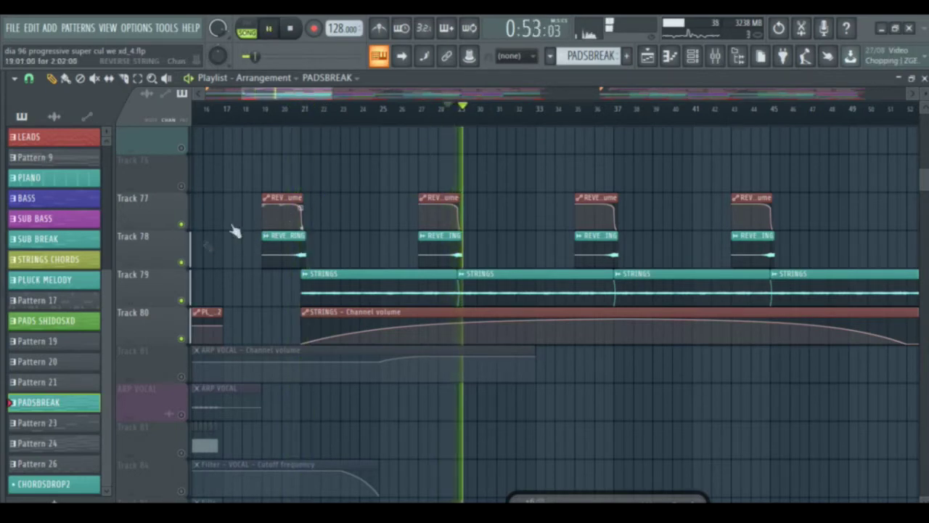
key(space)
right_click(182, 225)
Step: Solo the effects clips on Track 93, play them from bar 36, and turn all tracks back on
mouse_move(925, 187)
mouse_down()
mouse_move(926, 197)
mouse_move(925, 188)
mouse_up()
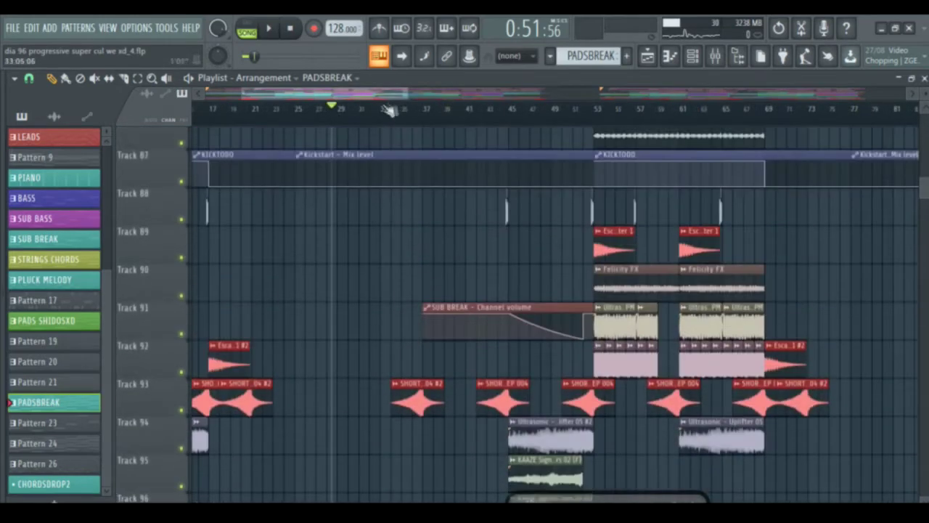
drag(390, 109, 418, 110)
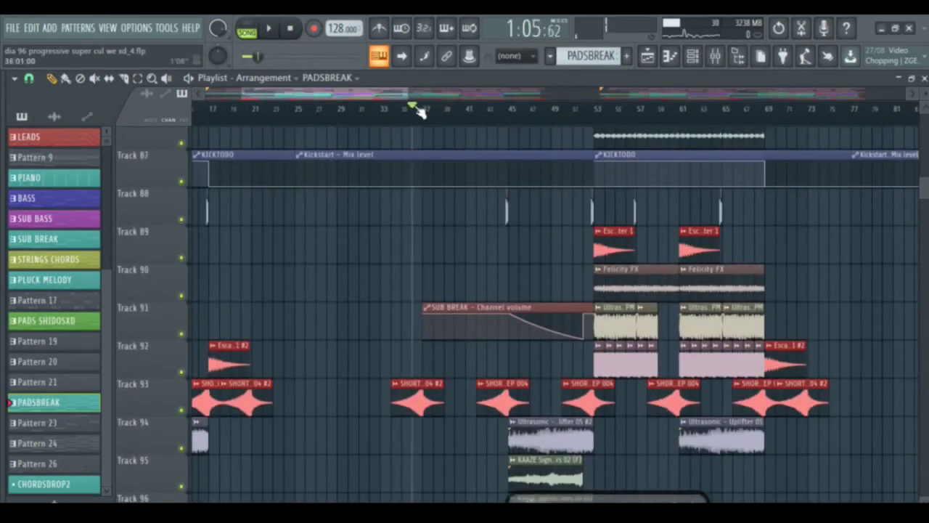
right_click(183, 411)
key(space)
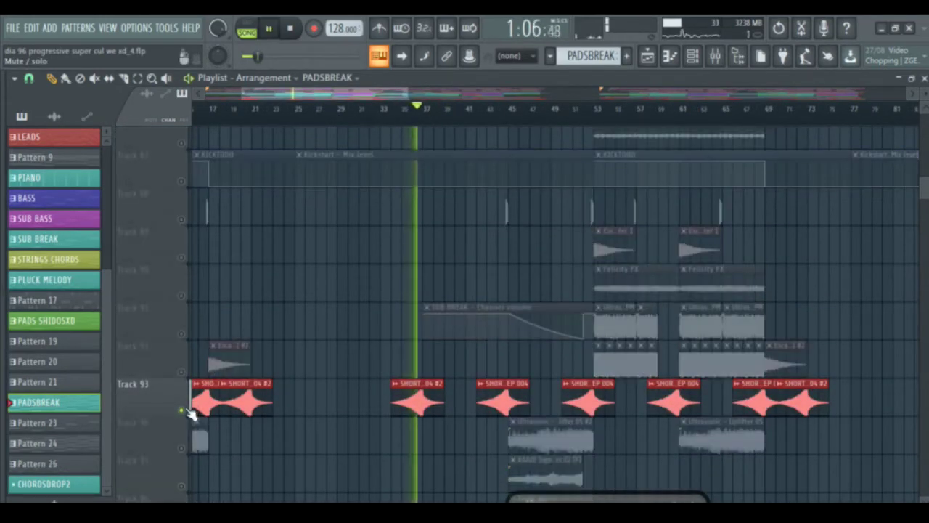
key(space)
right_click(188, 411)
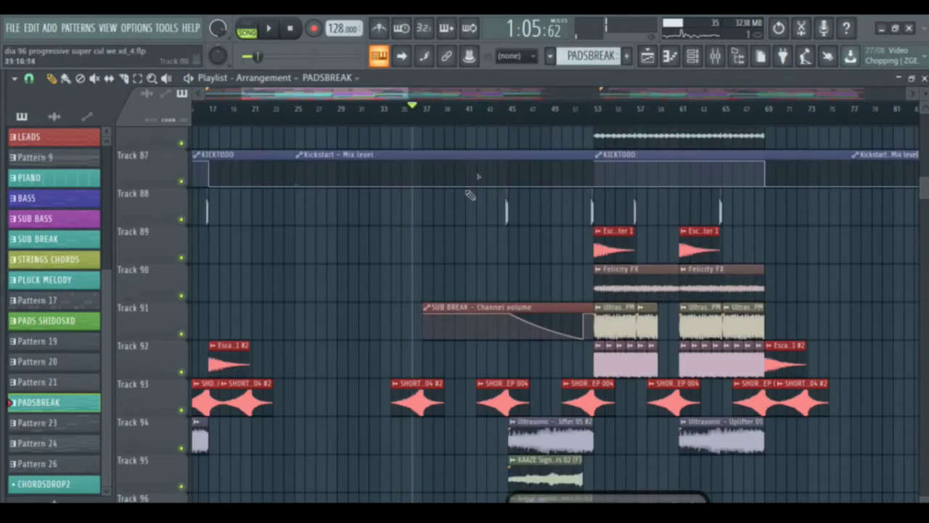
Step: Solo Track 88, play its short clip just before bar 45, and turn all tracks back on
click(506, 111)
right_click(183, 220)
key(space)
key(space)
right_click(183, 220)
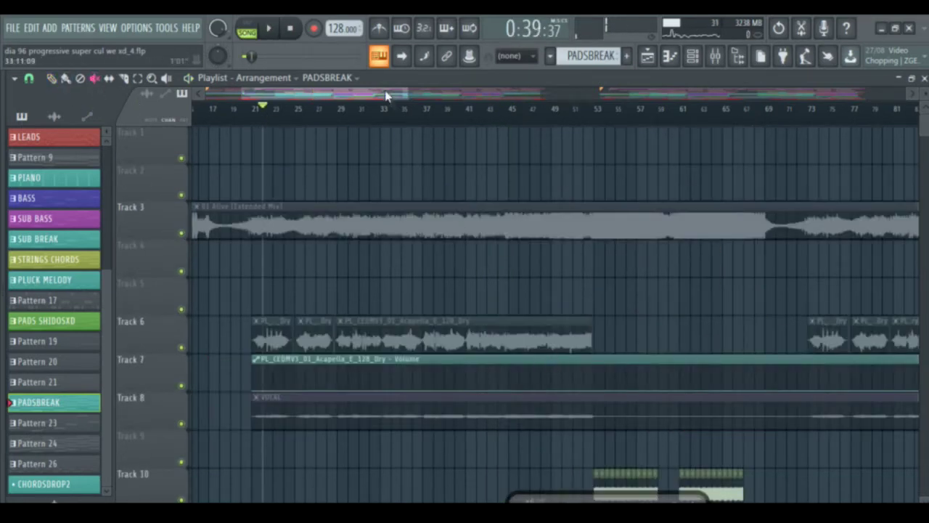
Step: Open the channel settings of the first dry acapella clip on Track 6
drag(385, 95, 331, 97)
mouse_move(323, 95)
mouse_down()
mouse_move(347, 95)
mouse_move(314, 100)
mouse_up()
double_click(297, 341)
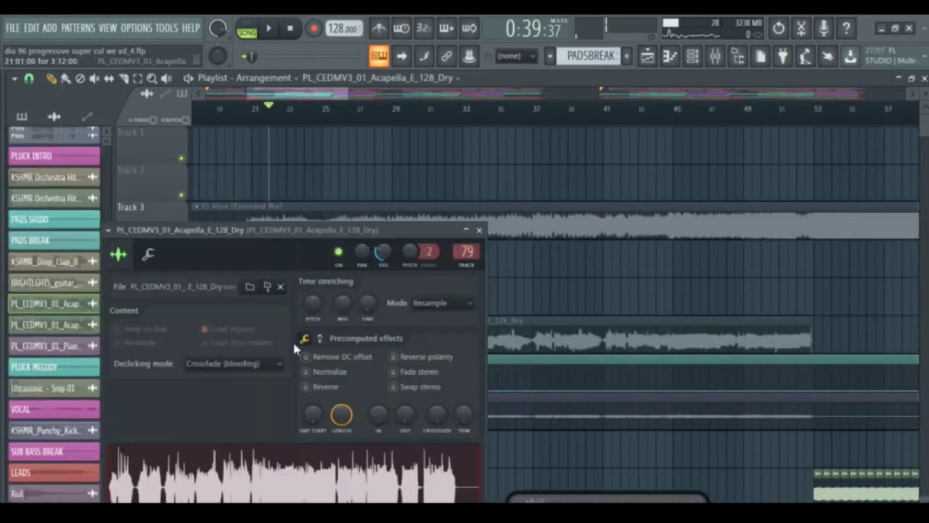
drag(381, 232, 659, 167)
Step: Inspect Fruity parametric EQ 2 and GW VoiceCentric Stereo on the dry acapella's mixer track
click(715, 57)
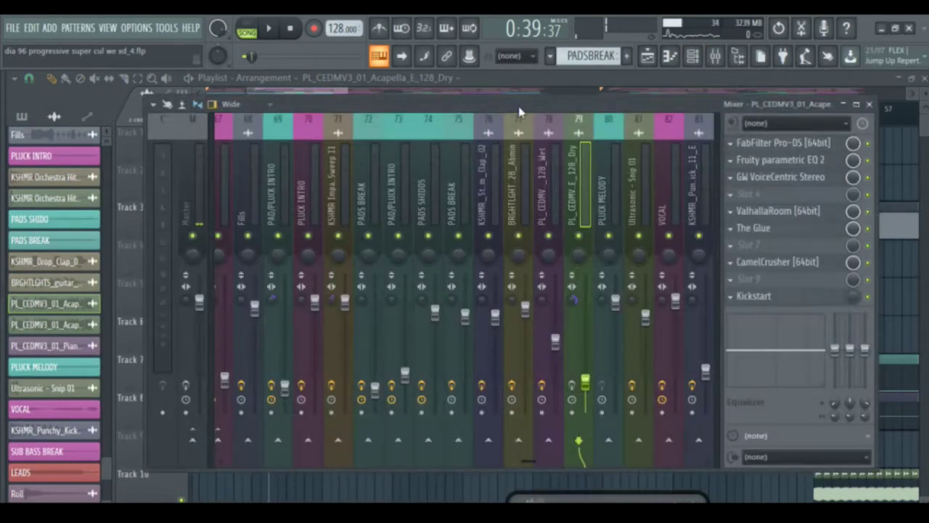
click(776, 160)
drag(430, 246, 611, 181)
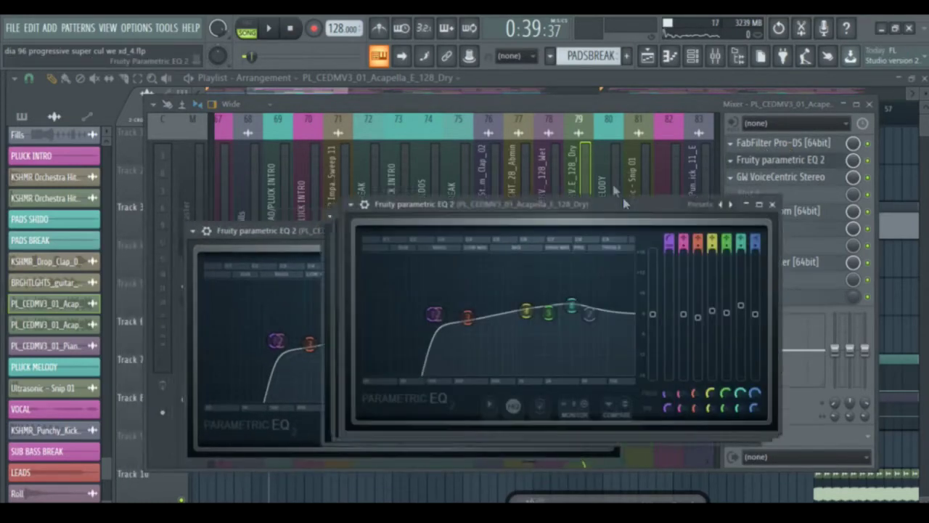
click(725, 183)
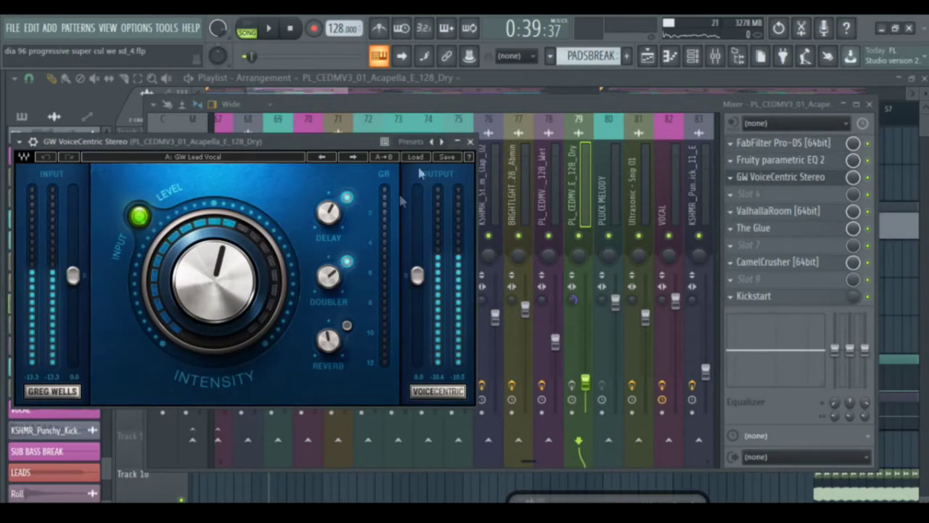
click(470, 142)
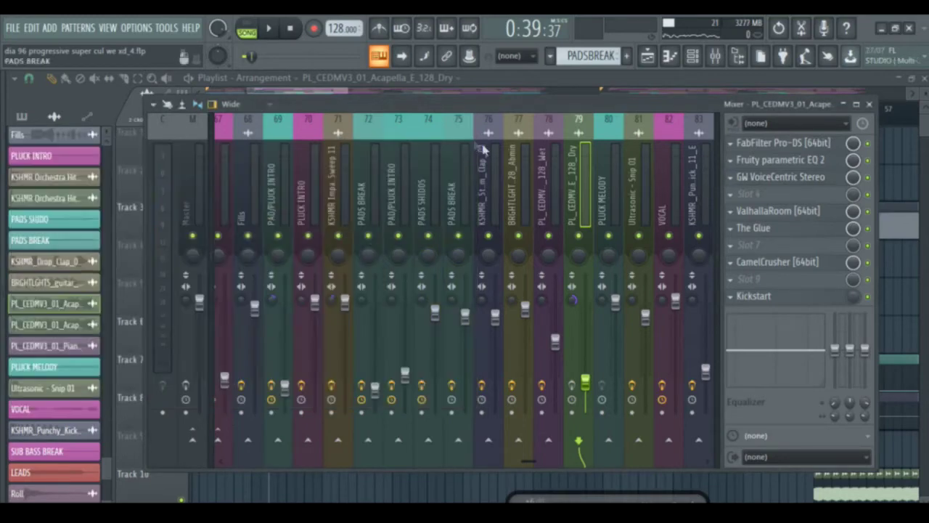
Step: Inspect the settings of ValhallaRoom, The Glue and CamelCrusher on the dry acapella's mixer track
click(788, 211)
drag(488, 149, 415, 148)
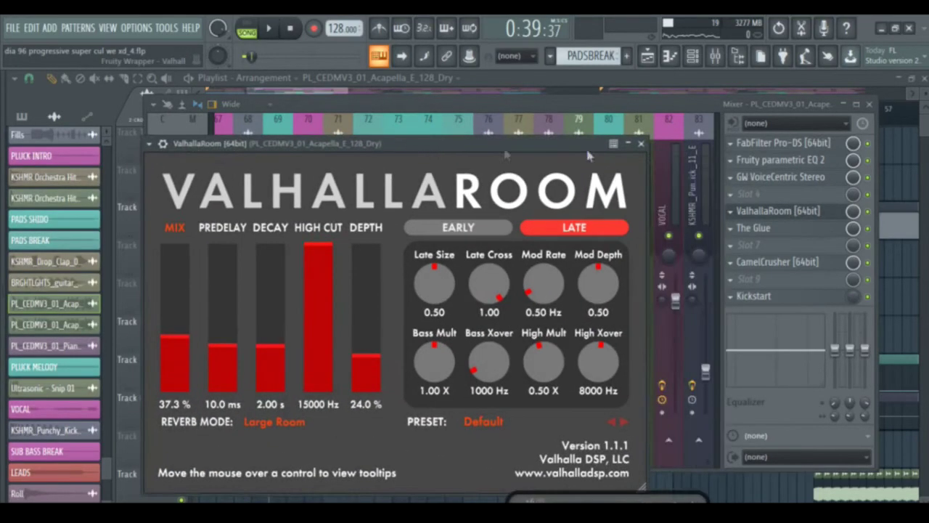
click(639, 153)
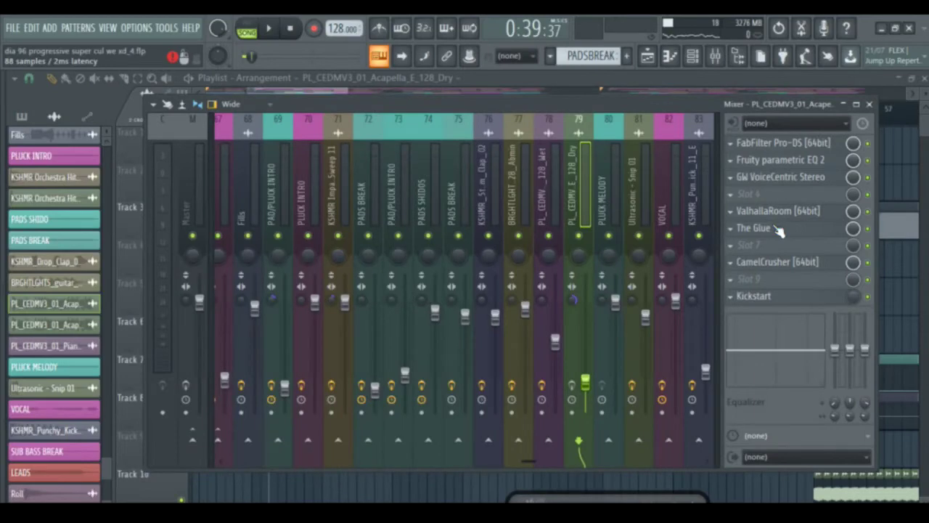
click(755, 228)
click(790, 268)
drag(187, 178, 359, 164)
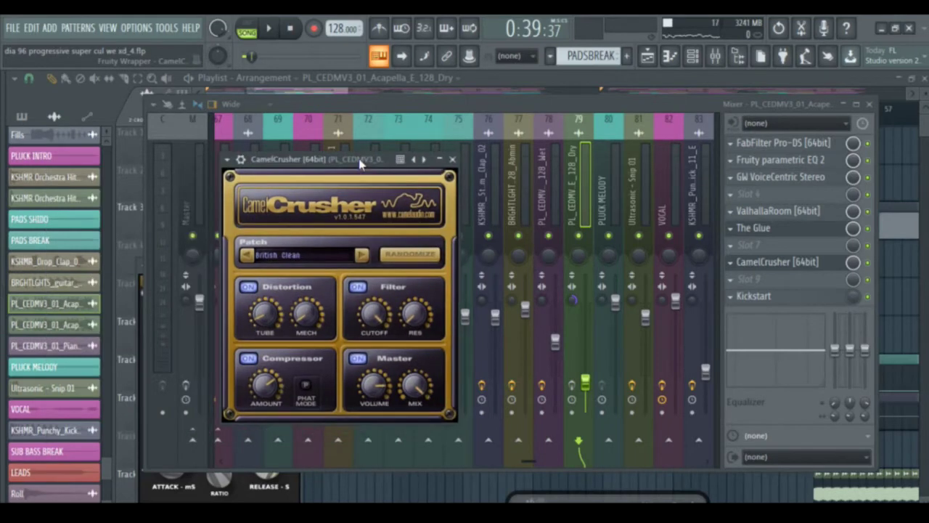
click(452, 159)
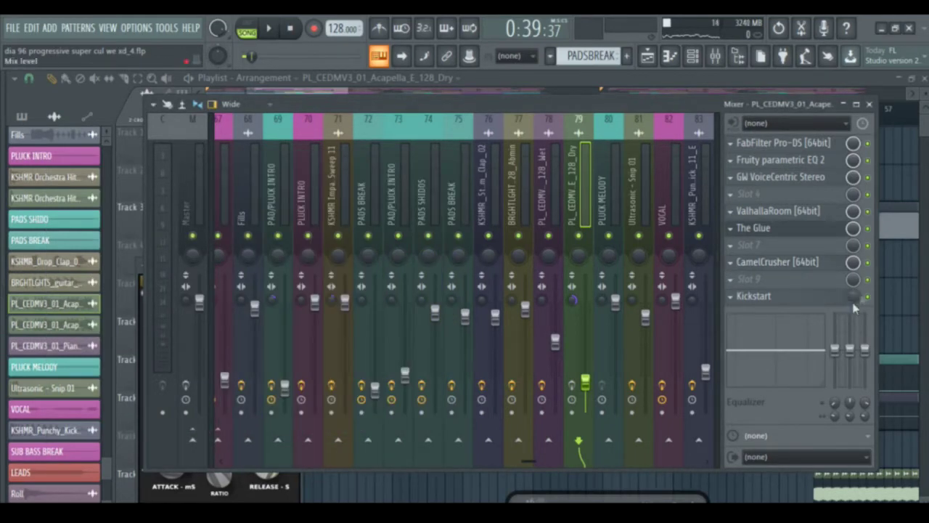
Step: Solo the dry acapella on Track 6, play it with the mixer open, and turn all playlist tracks back on
click(654, 55)
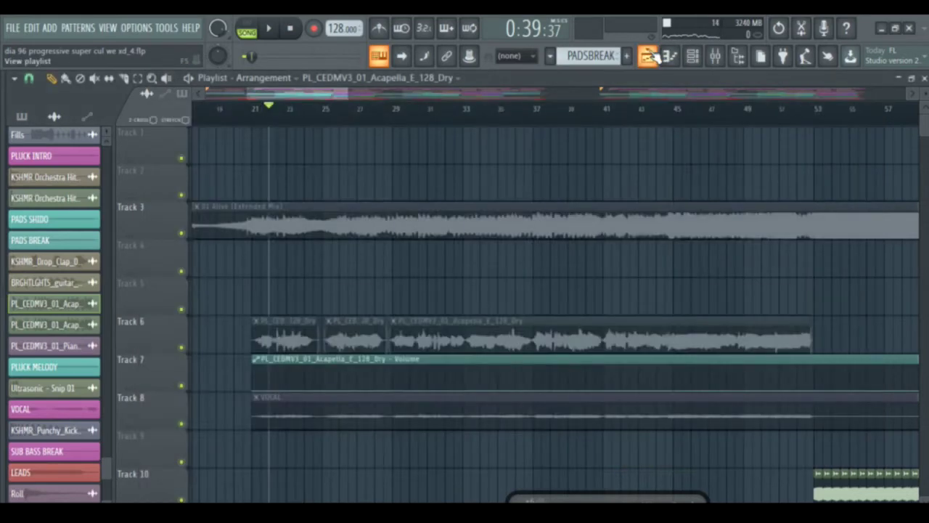
right_click(180, 348)
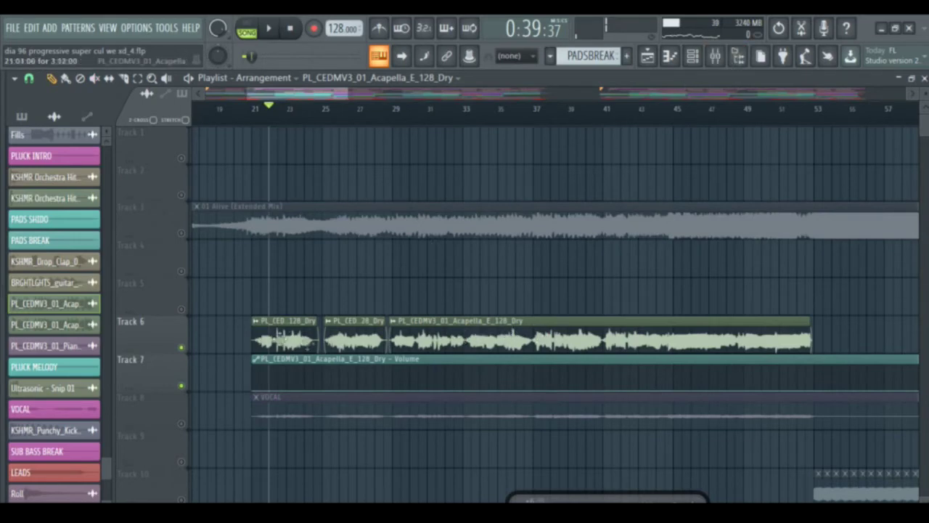
click(715, 56)
key(space)
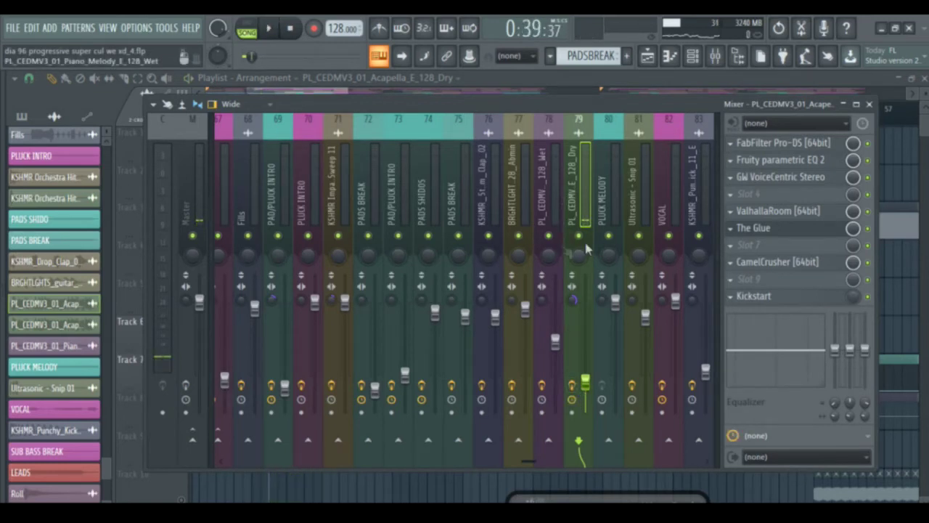
click(648, 58)
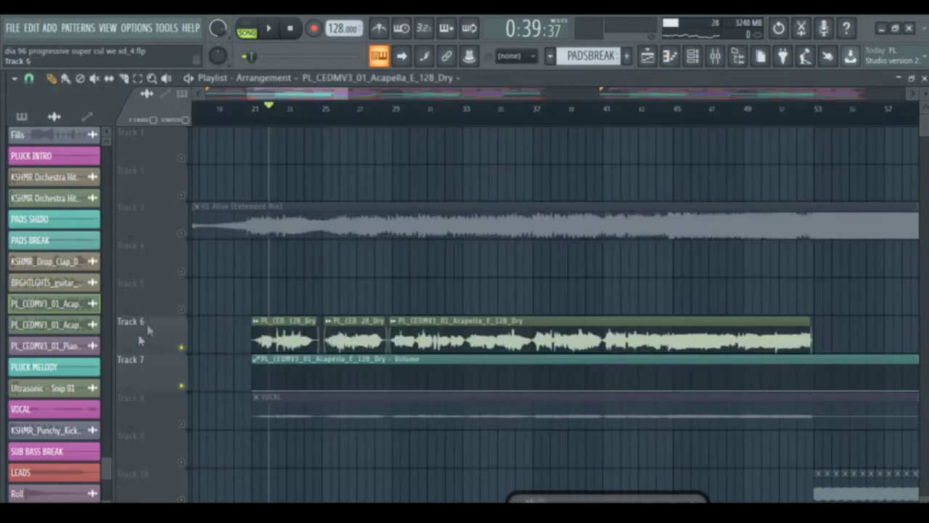
right_click(182, 346)
right_click(183, 345)
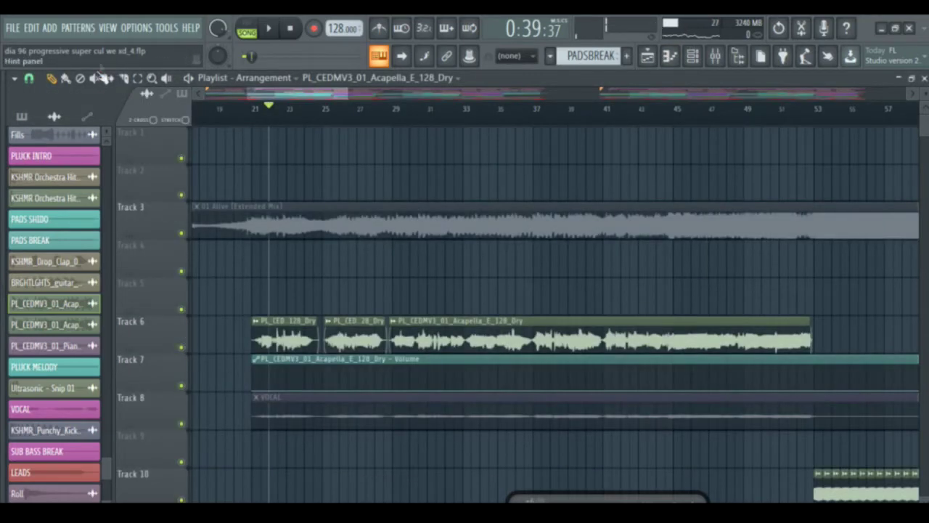
Step: Mute the three dry acapella clips on Track 6 between bars 21 and 53
click(256, 321)
click(776, 330)
drag(286, 330, 350, 336)
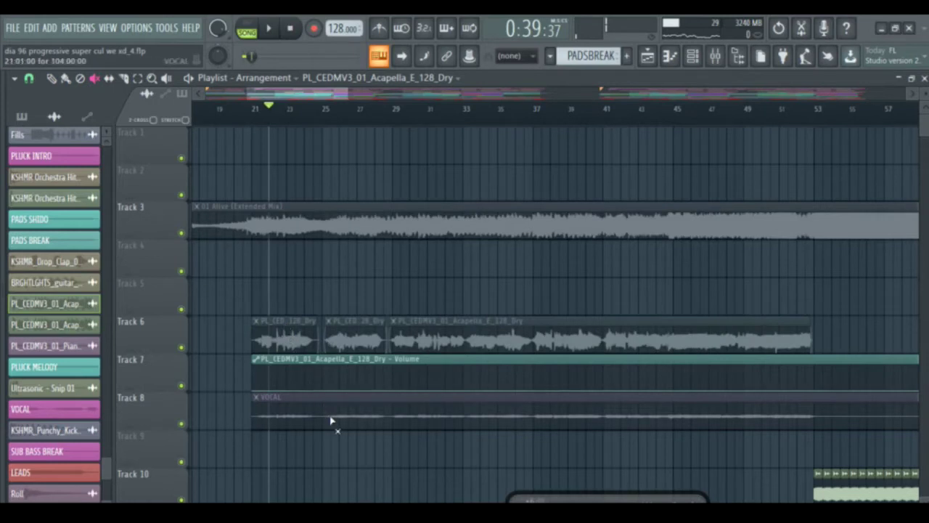
Step: Unmute the VOCAL clip on Track 8 and play it soloed
click(330, 419)
key(space)
right_click(183, 423)
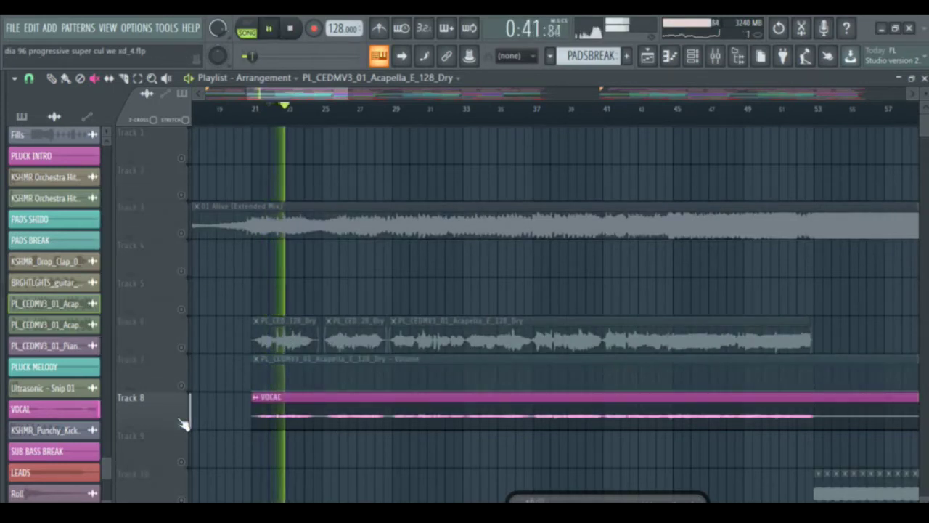
click(166, 28)
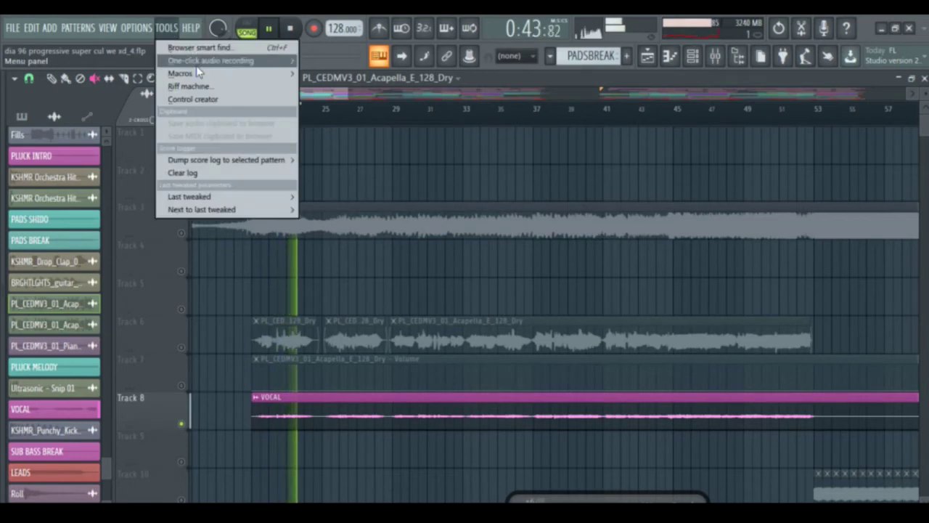
mouse_move(182, 73)
click(363, 174)
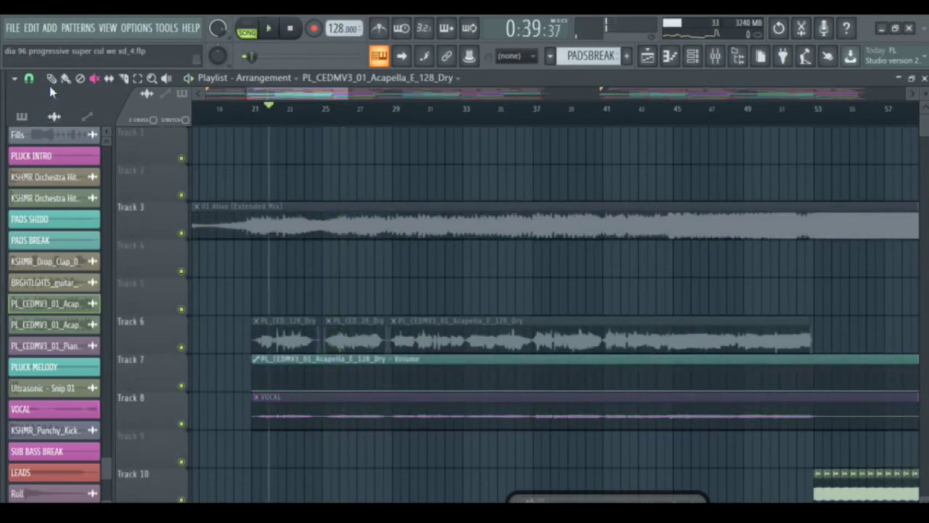
Step: Set the playback position to bar 45, then open the Endless Smile intensity automation clip on Track 11 and the mixer
drag(924, 131, 902, 197)
drag(349, 94, 387, 96)
click(412, 109)
click(382, 107)
drag(921, 190, 921, 128)
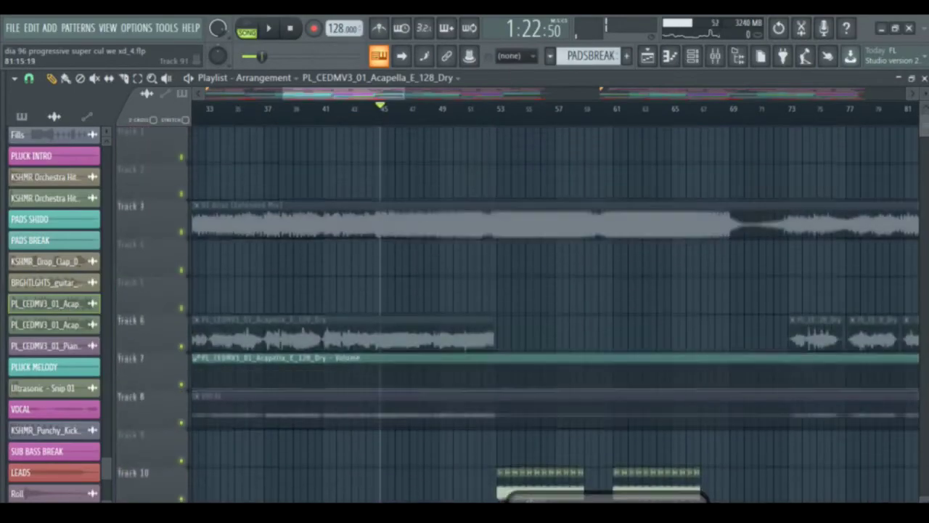
scroll(553, 315, down, 5)
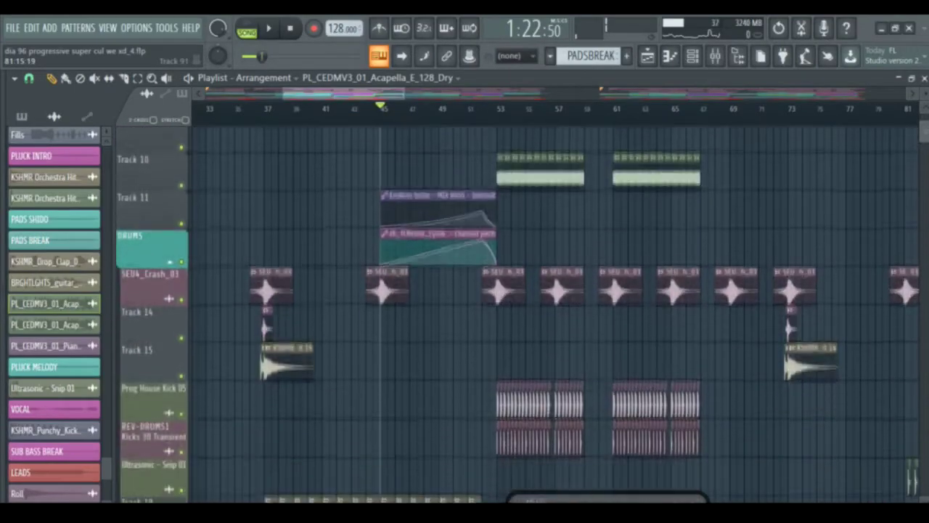
double_click(447, 155)
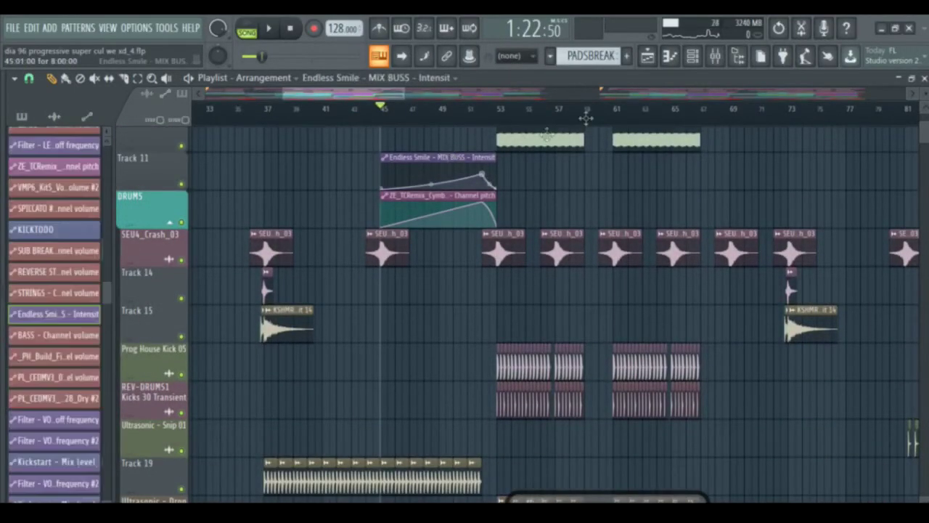
click(716, 56)
Step: Review the drum tracks and view the channel settings of the ZE_TCRemix_Cymbal White Noise Ride sample
drag(924, 136, 924, 142)
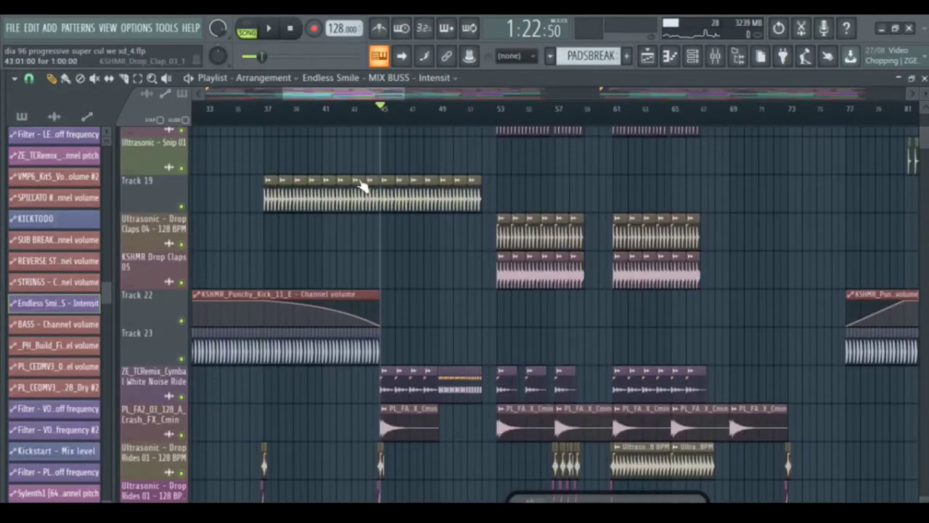
scroll(465, 184, down, 3)
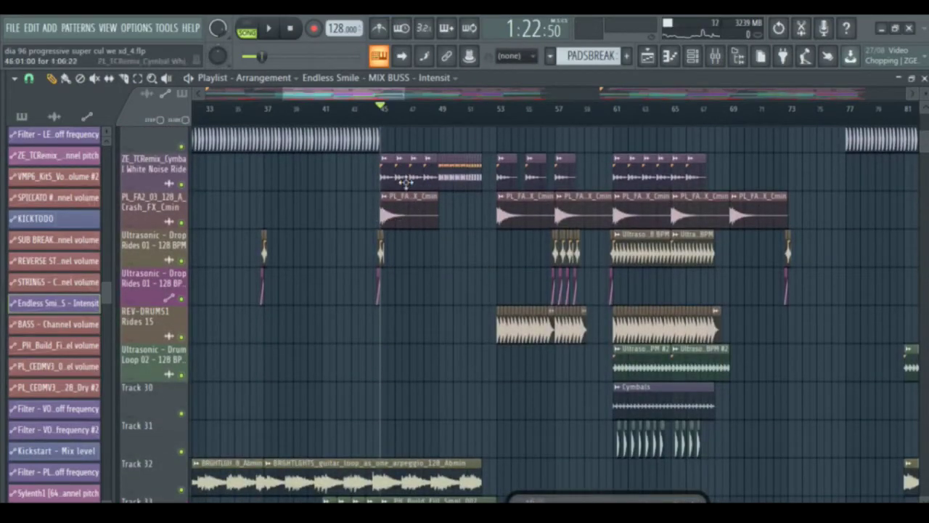
double_click(405, 184)
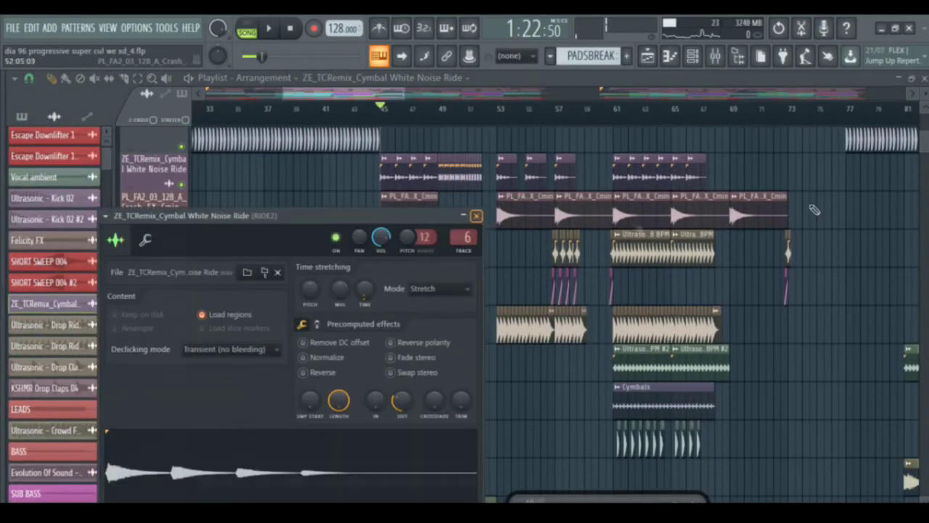
click(476, 215)
Step: Solo the _PH_Build_Fill_Smpl_002 clips on Track 33 with their volume automation, play them from bar 45, and turn all tracks back on
drag(925, 141, 924, 146)
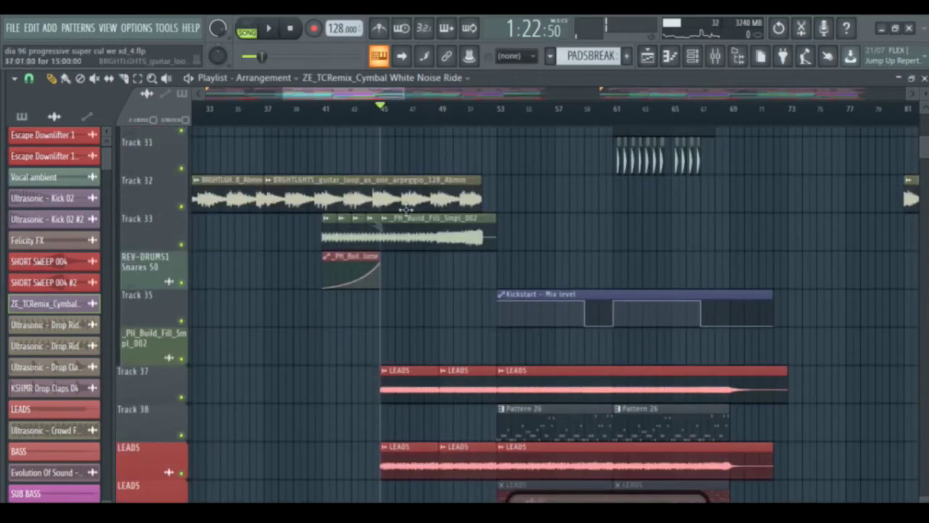
right_click(182, 283)
click(182, 245)
key(space)
key(space)
right_click(182, 245)
right_click(184, 248)
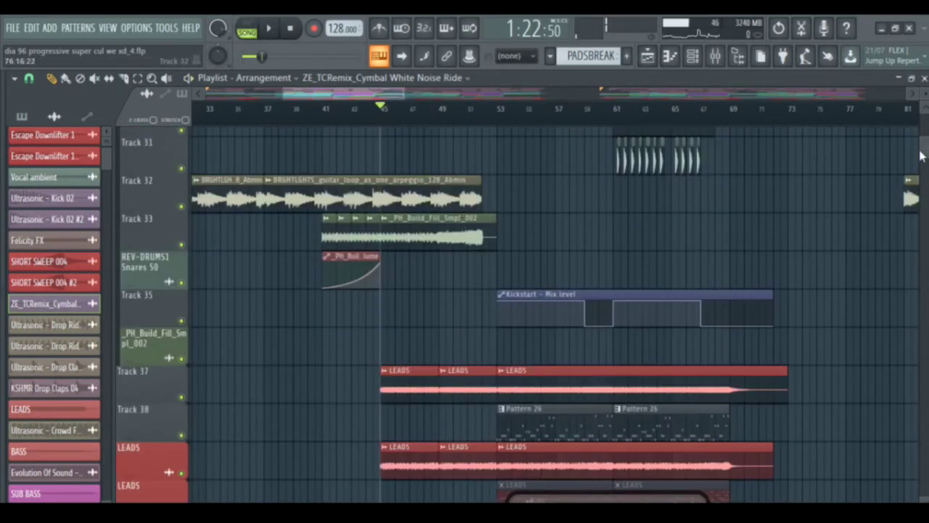
Step: Solo the LEADS tracks together with Tracks 37 and 38 and the leads' filter cutoff and channel volume automation
scroll(921, 154, down, 5)
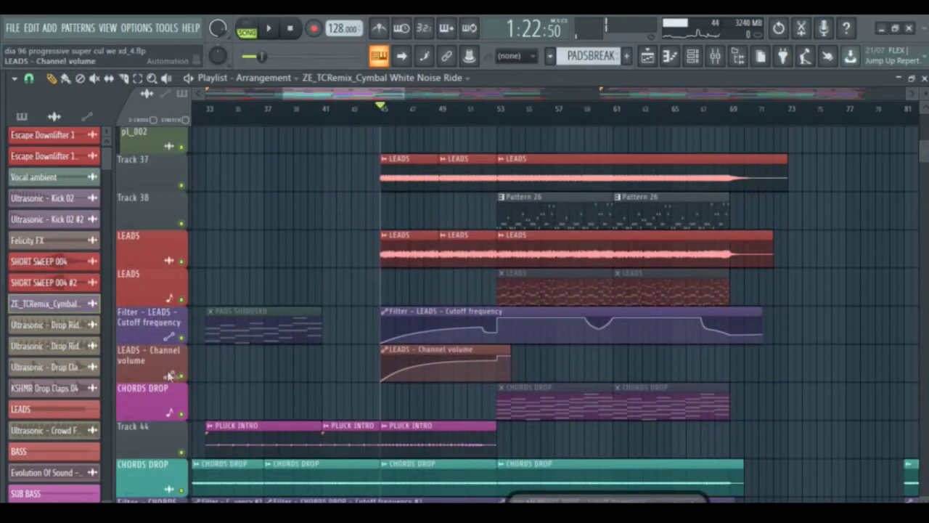
right_click(181, 375)
click(181, 337)
click(181, 299)
click(181, 260)
click(181, 223)
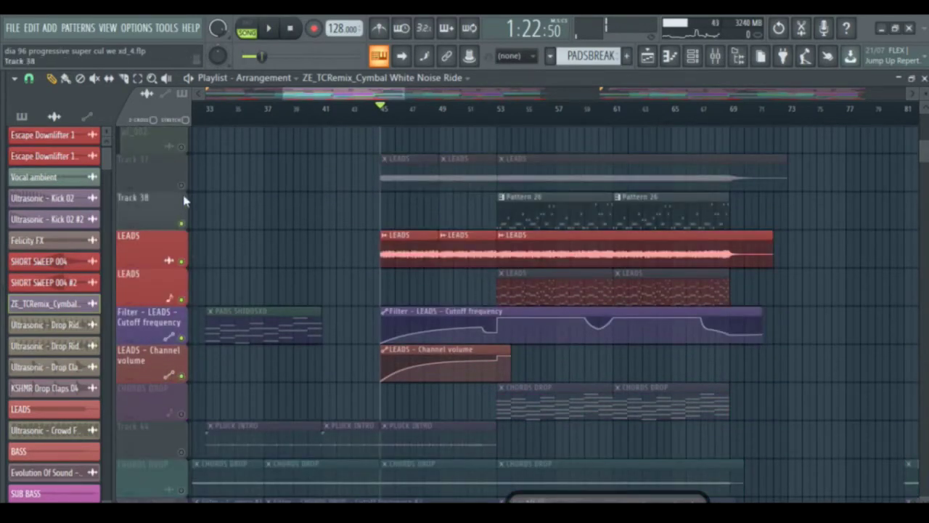
click(181, 185)
Step: Play the soloed leads from bar 45, skipping ahead through the build-up to about bar 51
key(space)
click(424, 107)
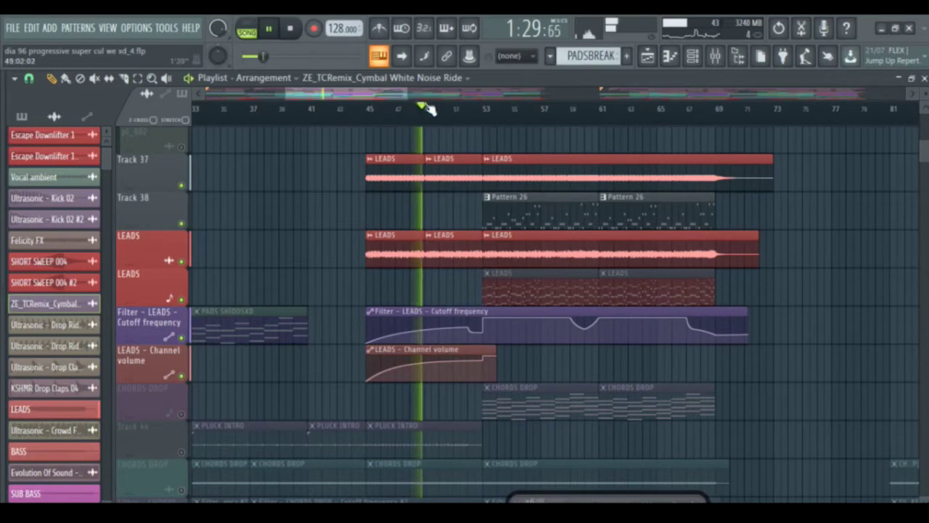
click(438, 107)
click(452, 109)
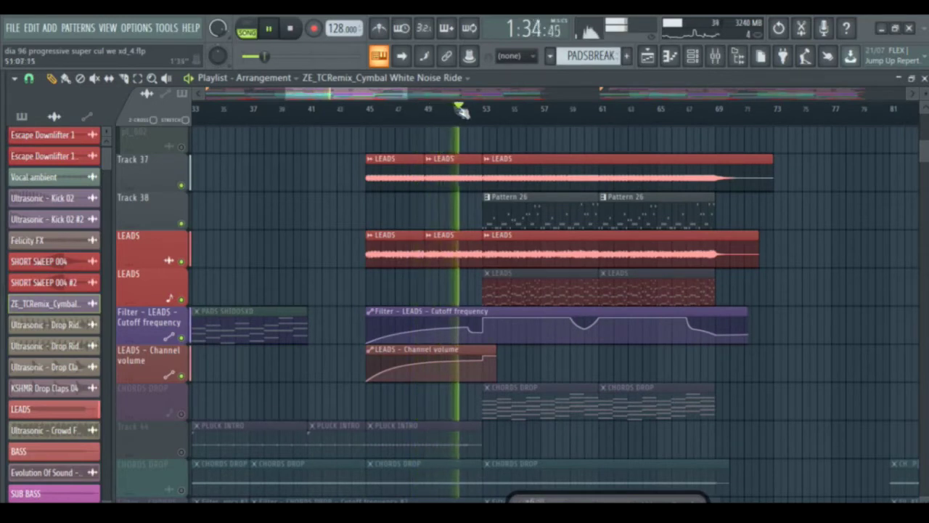
key(space)
Step: Return the playback position to bar 45, play the PLUCK INTRO on Track 44 soloed, and turn all tracks back on
right_click(182, 185)
click(370, 109)
right_click(182, 451)
key(space)
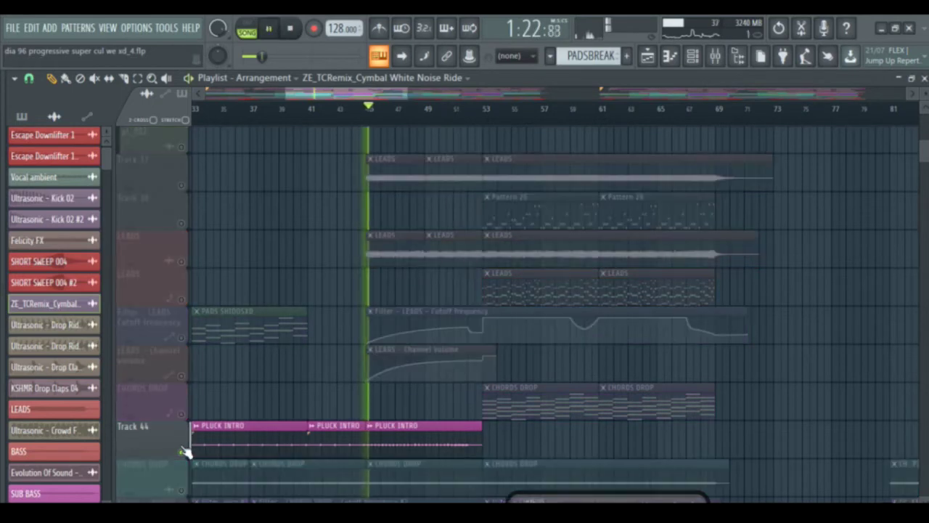
right_click(182, 451)
key(space)
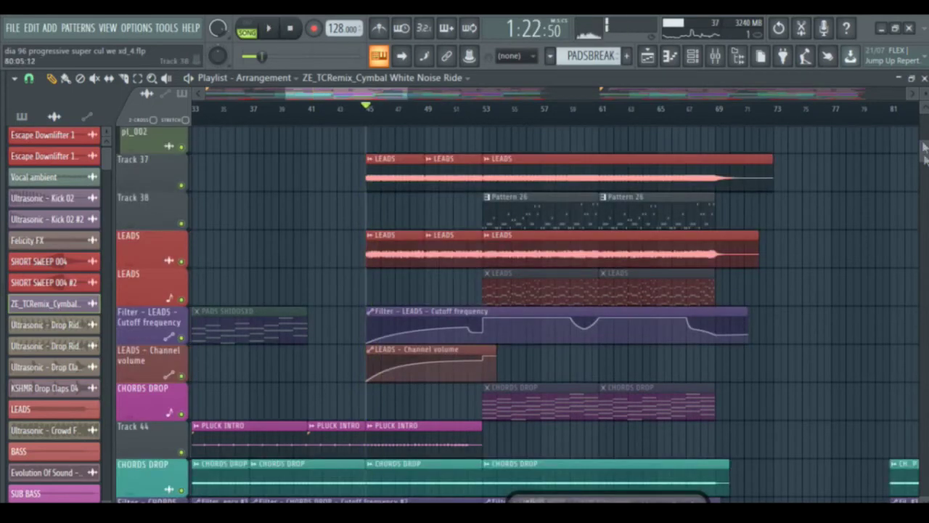
Step: Solo the CHORDS DROP audio track with its filter cutoff automation and play it from bar 45
drag(925, 149, 927, 158)
click(157, 29)
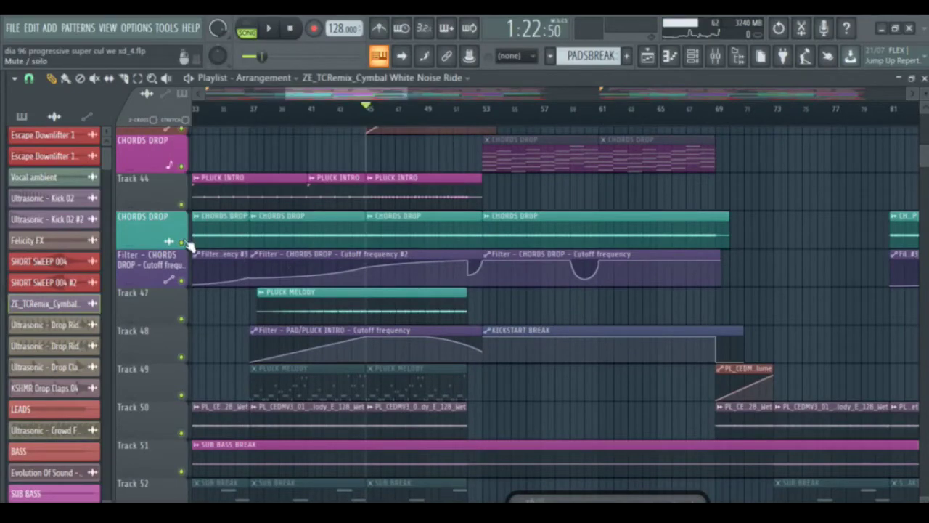
right_click(183, 242)
key(space)
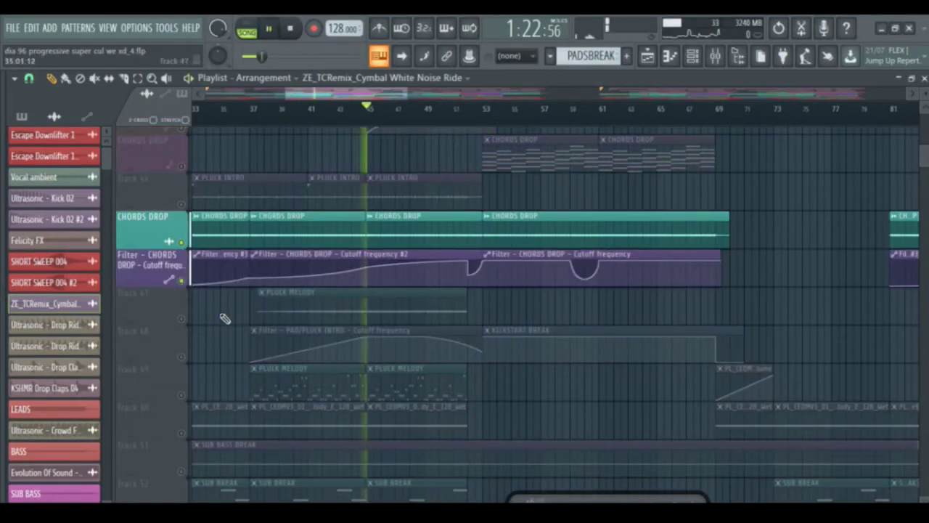
Step: Solo the PLUCK MELODY on Track 47 during playback, turn all tracks back on, and stop playback
right_click(182, 319)
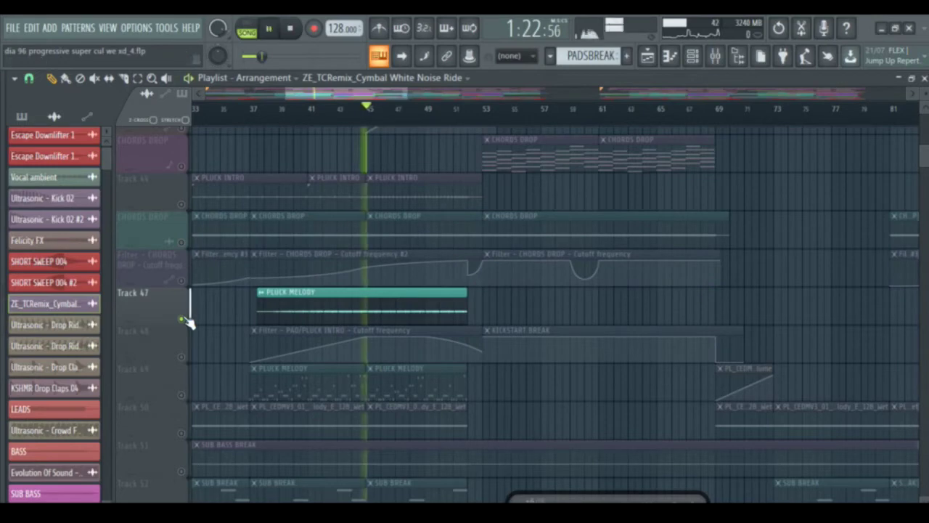
right_click(182, 319)
key(space)
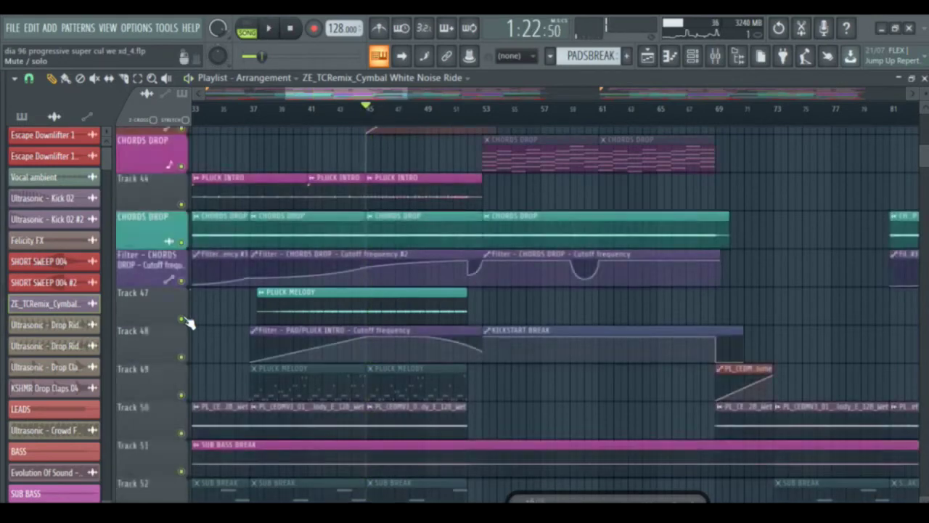
Step: Solo the wet PL_CEDMV3 melody clips on Track 50, play them from bar 45, and turn all tracks back on
right_click(178, 428)
click(159, 414)
right_click(184, 433)
key(space)
key(space)
right_click(191, 429)
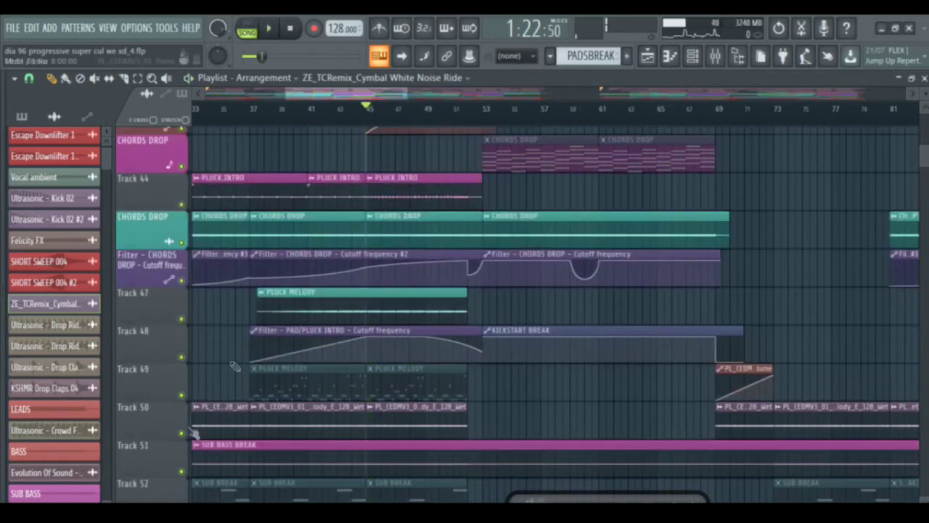
Step: Solo the SUB BASS BREAK on Track 51 and play it from bar 36, jumping to other points in the break and build-up
drag(333, 94, 316, 94)
click(327, 109)
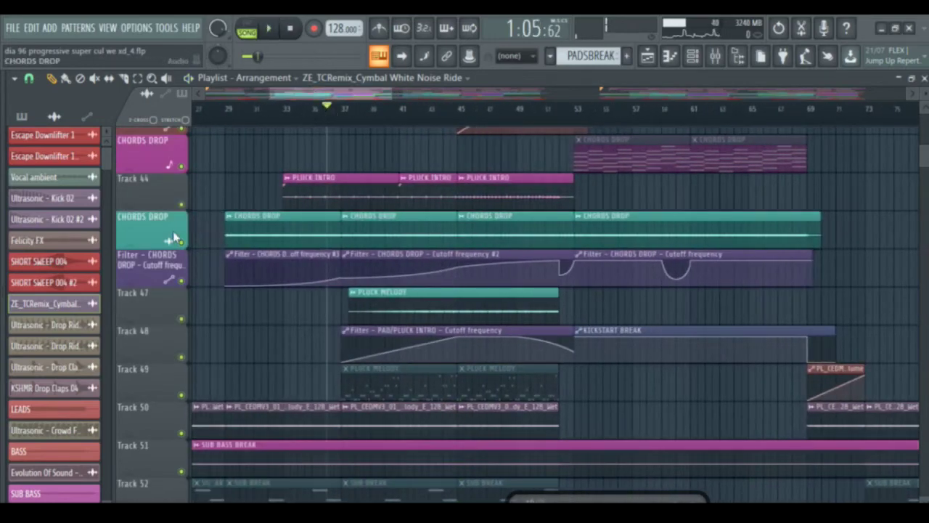
right_click(181, 470)
mouse_move(350, 94)
mouse_down()
mouse_move(315, 94)
mouse_move(348, 96)
mouse_up()
key(space)
click(341, 109)
click(273, 109)
drag(399, 111, 312, 109)
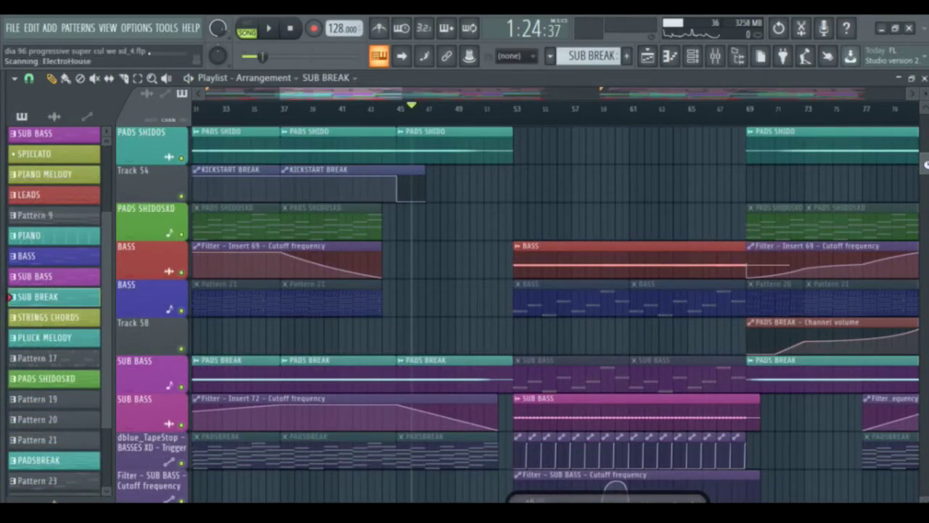
Step: Solo the build-up effects on Tracks 91, 93, 94, 95 and 96, including the uplifter, risers and short sweeps
drag(927, 170, 928, 190)
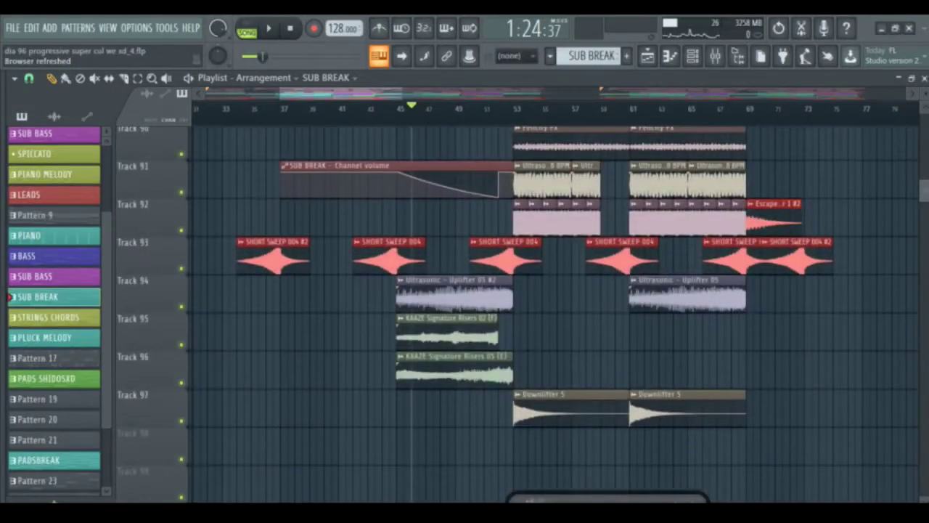
right_click(182, 382)
click(181, 344)
click(181, 306)
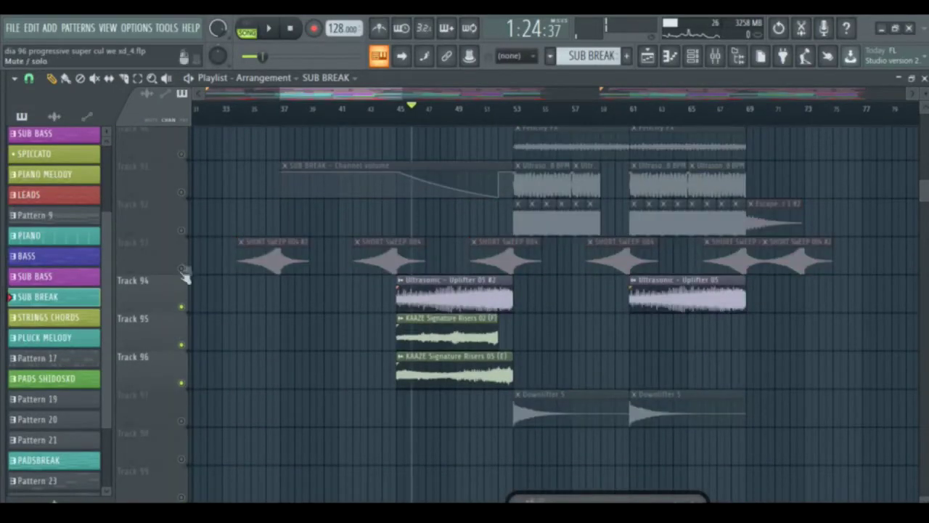
click(181, 268)
click(182, 192)
Step: Play the soloed risers and sweeps from bar 45, skipping ahead to the end of the build-up
key(space)
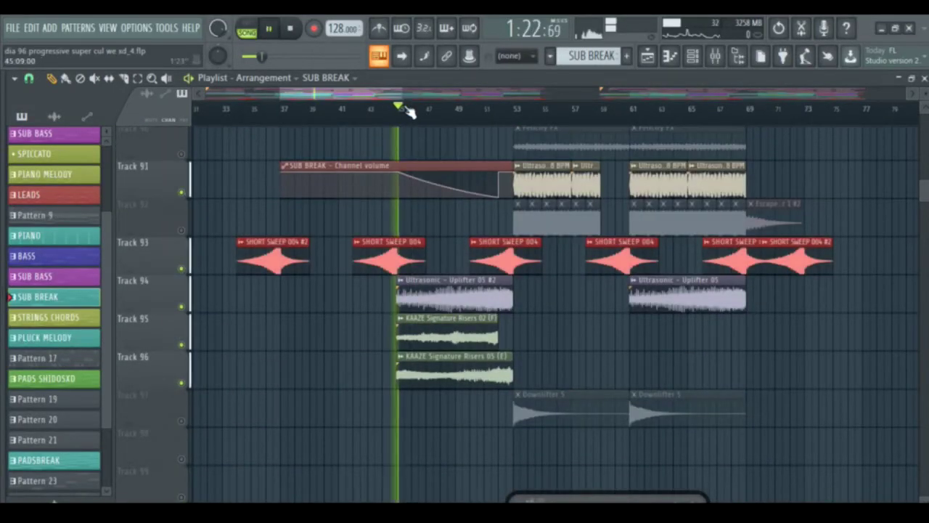
click(434, 110)
drag(448, 109, 490, 109)
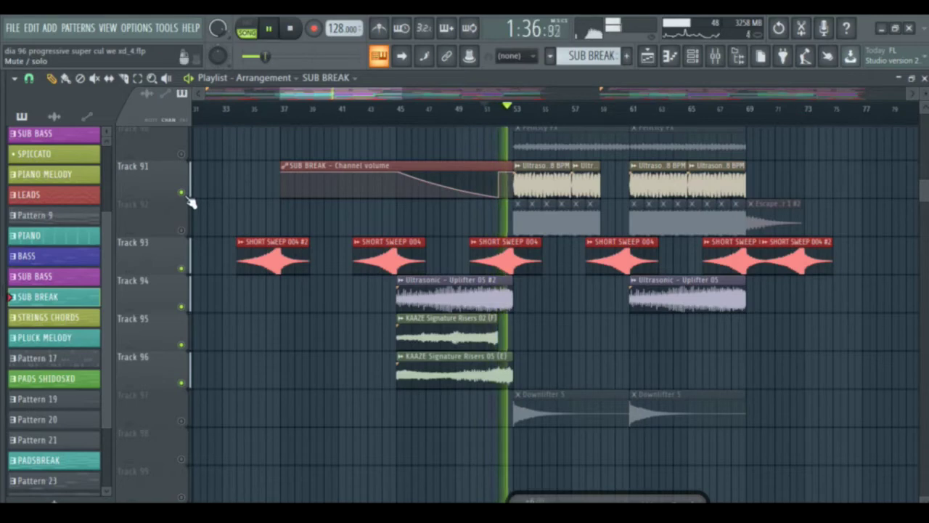
key(space)
Step: Add Track 88 to the soloed effects, play the transition into bar 53, and turn all tracks back on
scroll(317, 207, up, 5)
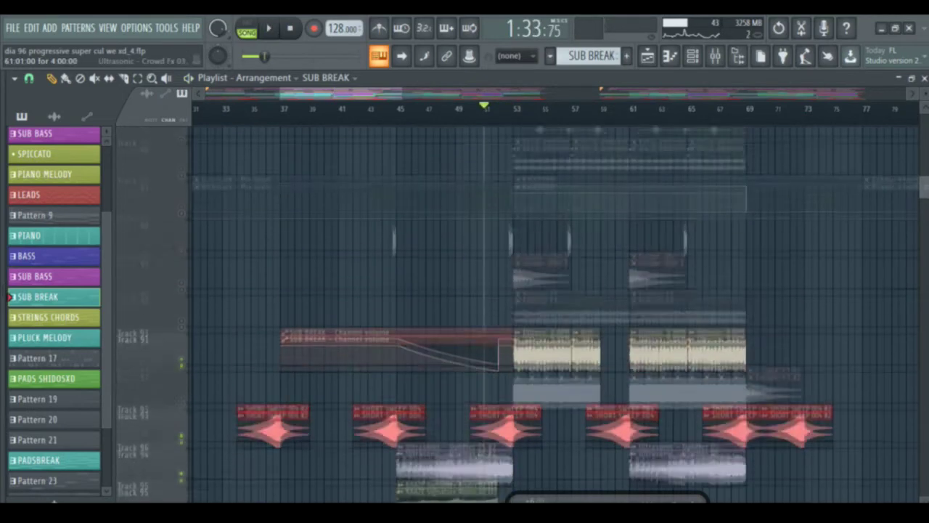
click(182, 255)
click(500, 108)
key(space)
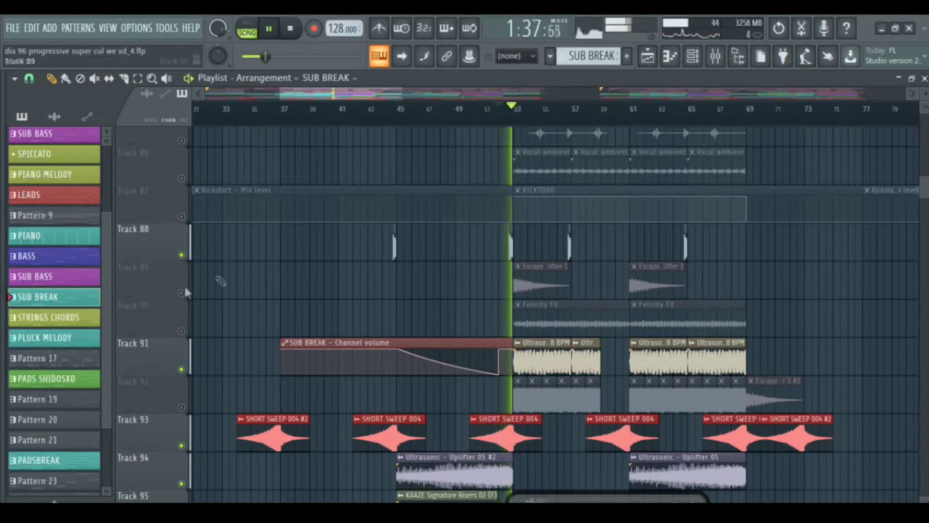
key(space)
right_click(182, 256)
Step: Set the playback position to bar 45 and solo the spiccato clips on Track 63 with their volume automation on Track 64
mouse_move(925, 188)
mouse_down()
mouse_move(926, 173)
mouse_move(926, 192)
mouse_up()
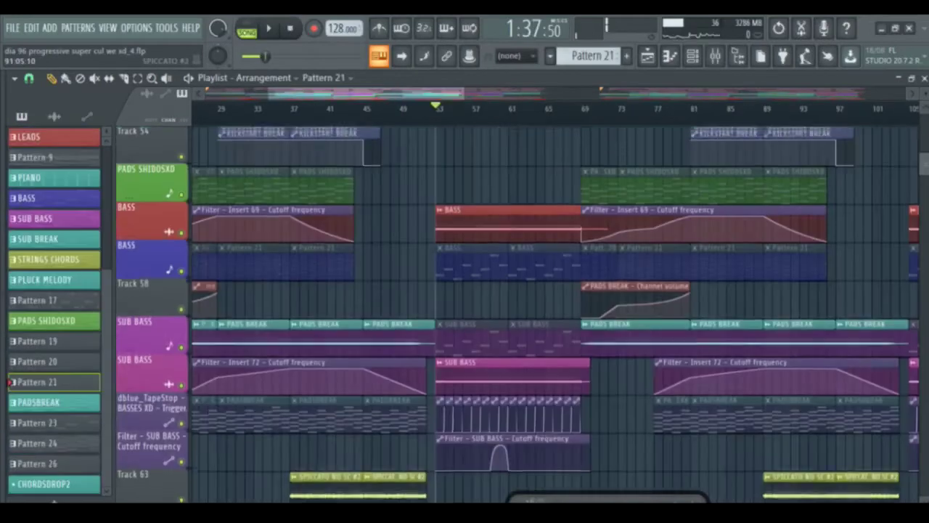
scroll(508, 312, down, 4)
drag(428, 112, 368, 110)
right_click(180, 365)
click(181, 327)
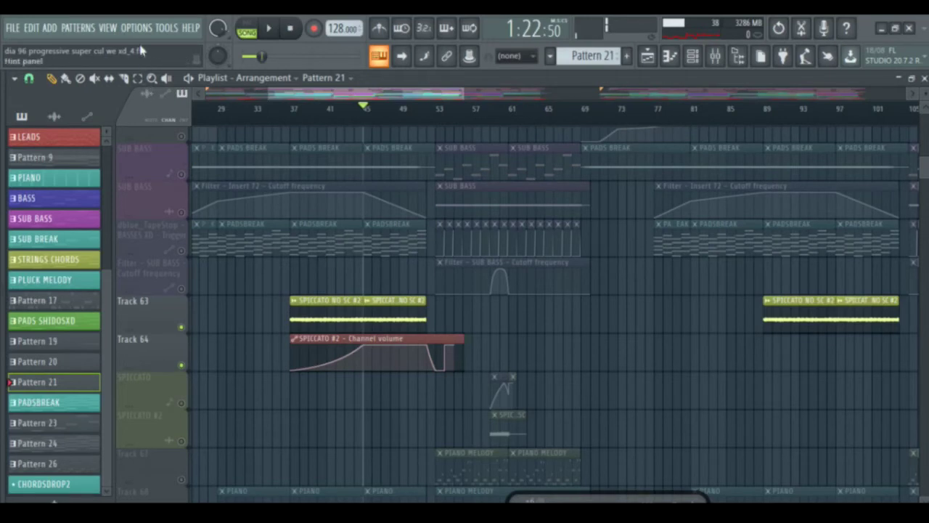
click(166, 27)
mouse_move(218, 74)
click(383, 167)
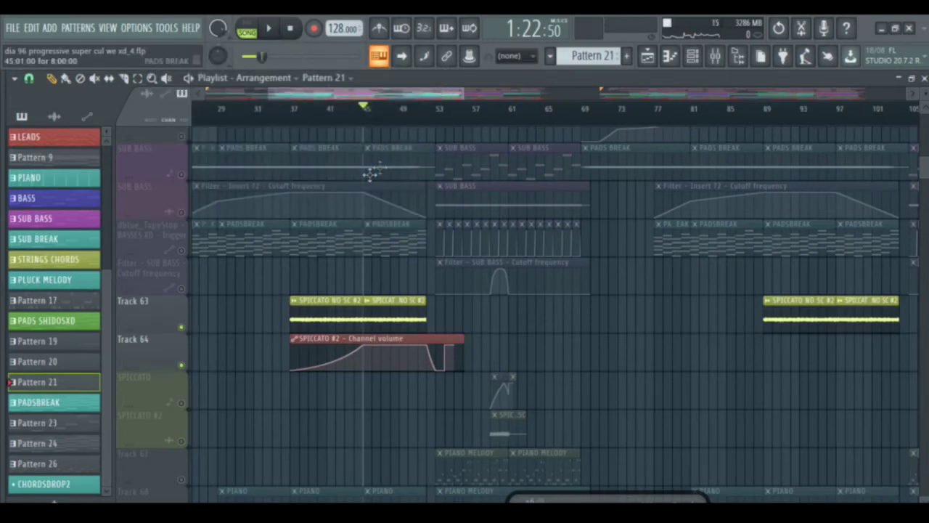
Step: Play the soloed spiccato clips, set the playback position to bar 90, and turn all playlist tracks back on
click(309, 111)
click(355, 112)
key(space)
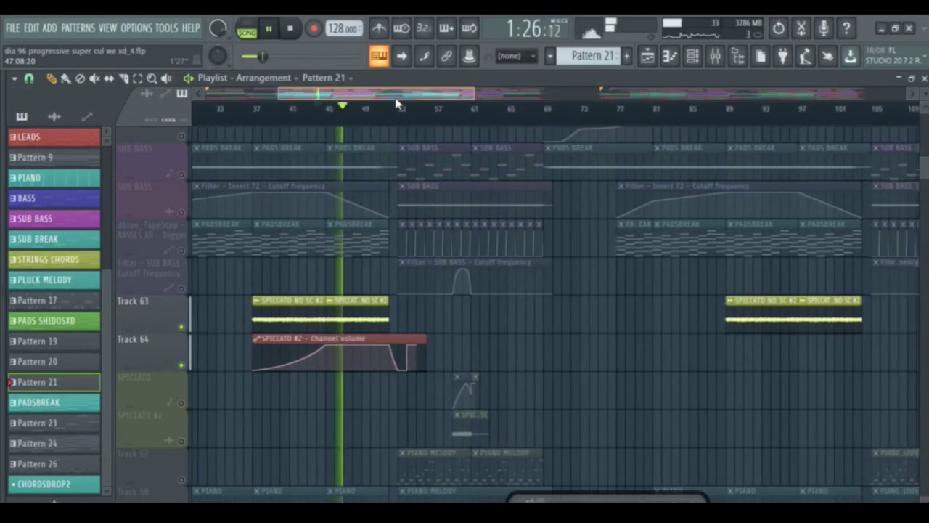
key(space)
click(726, 109)
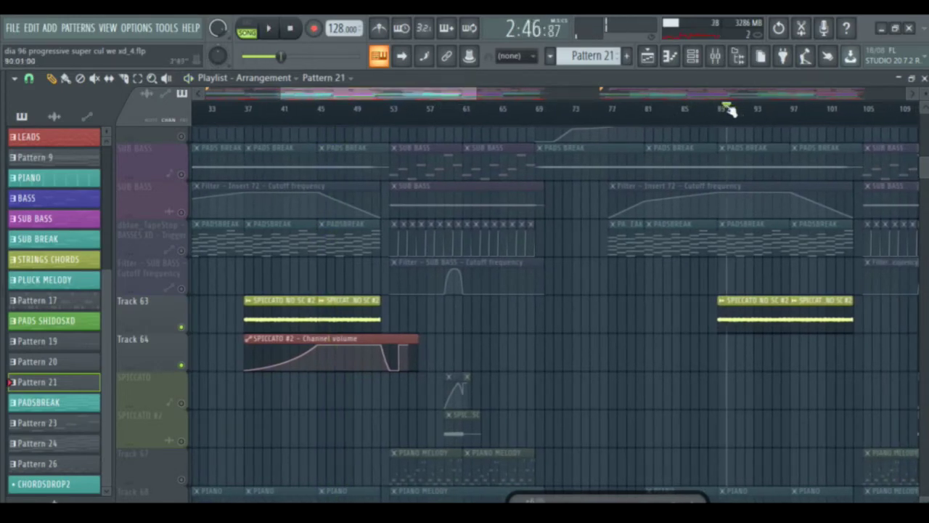
click(182, 212)
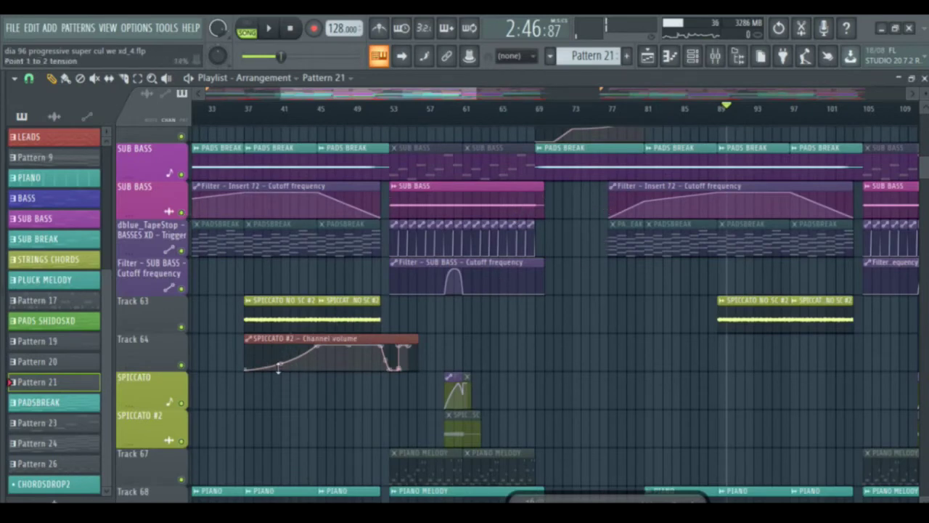
Step: Solo the 01 Alive (Extended Mix) reference on Track 3, play it from bar 90, and turn all tracks back on
drag(923, 180, 923, 124)
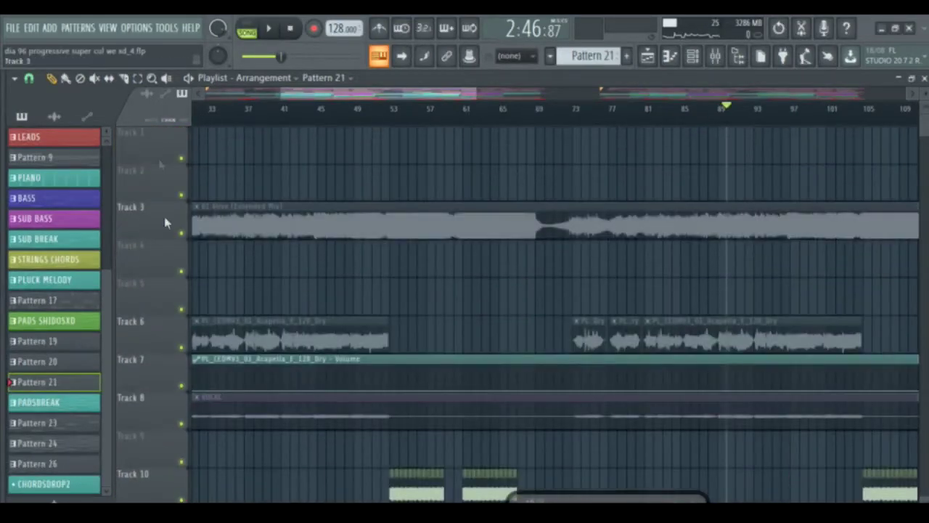
ctrl+click(181, 233)
key(space)
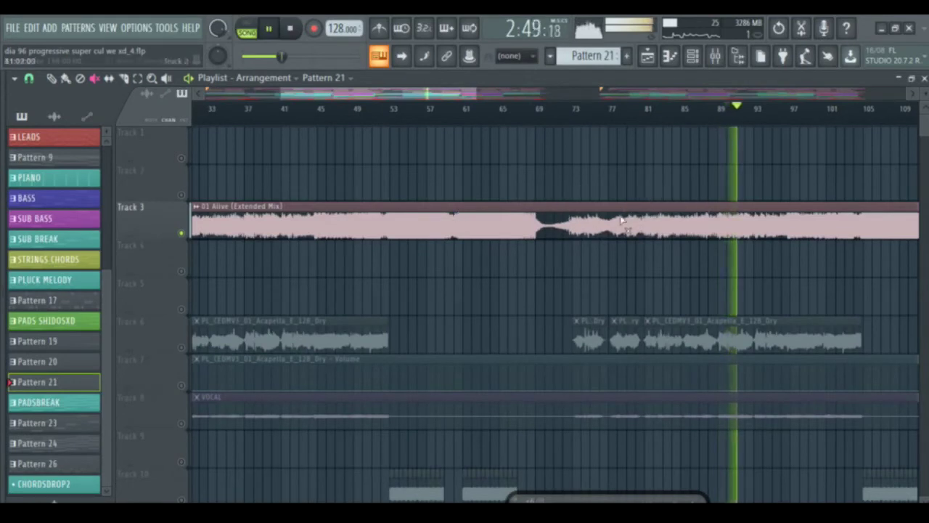
key(space)
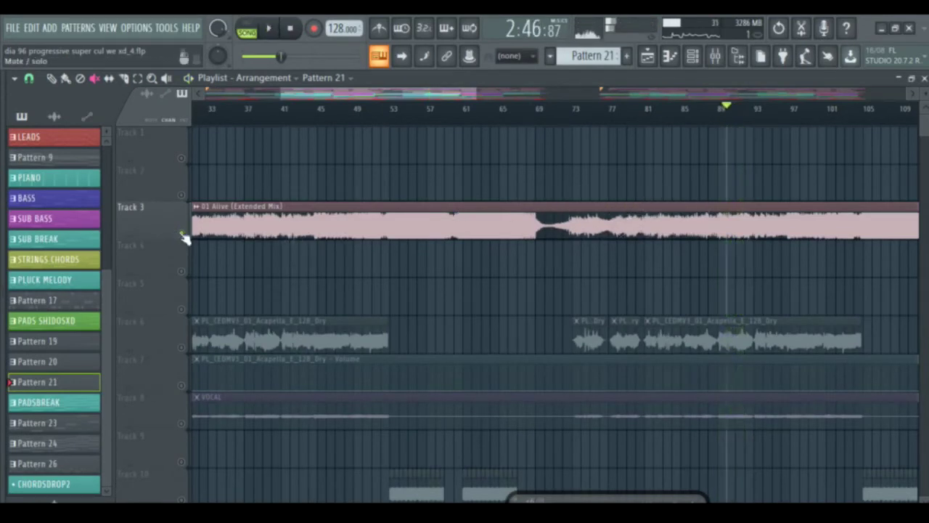
ctrl+click(182, 233)
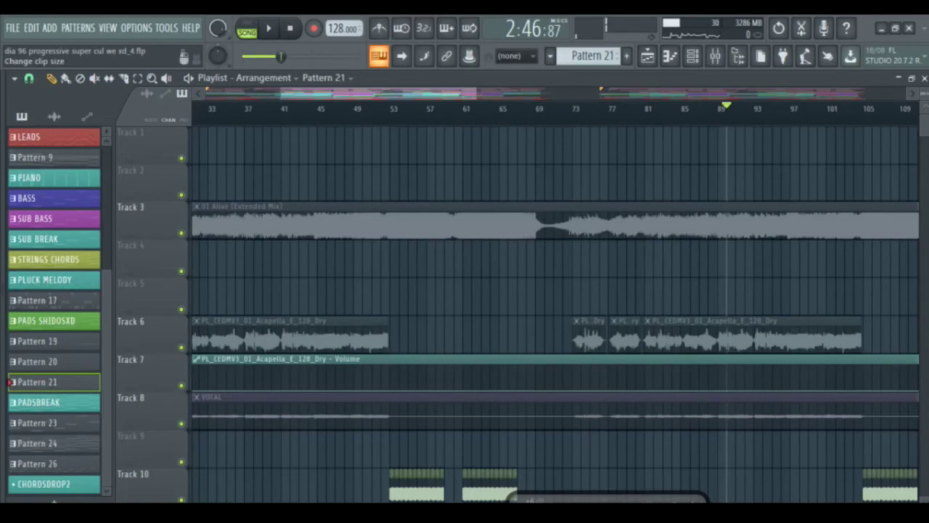
drag(923, 135, 921, 171)
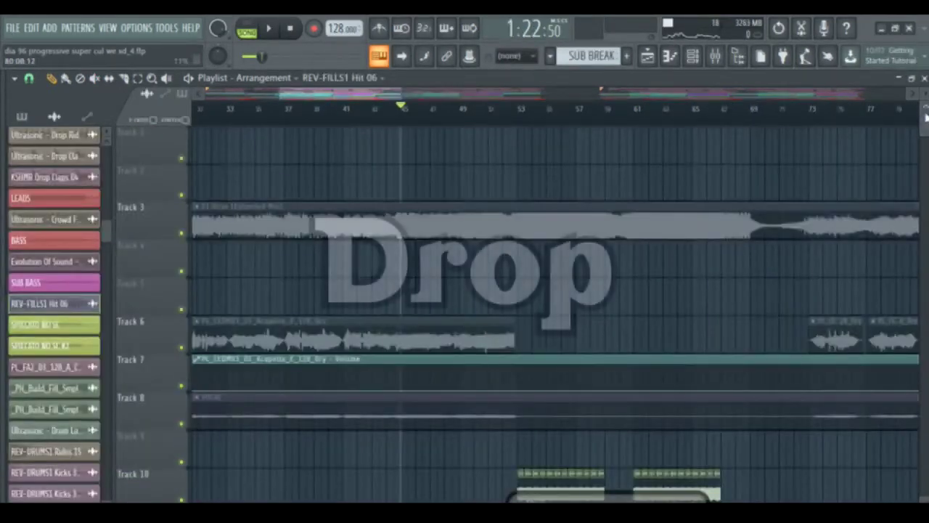
Step: Move along the playlist to the drop and set the playback position to bar 53
drag(369, 94, 348, 111)
mouse_move(585, 116)
mouse_down()
mouse_move(658, 114)
mouse_move(586, 112)
mouse_up()
drag(363, 95, 412, 96)
drag(343, 113, 338, 117)
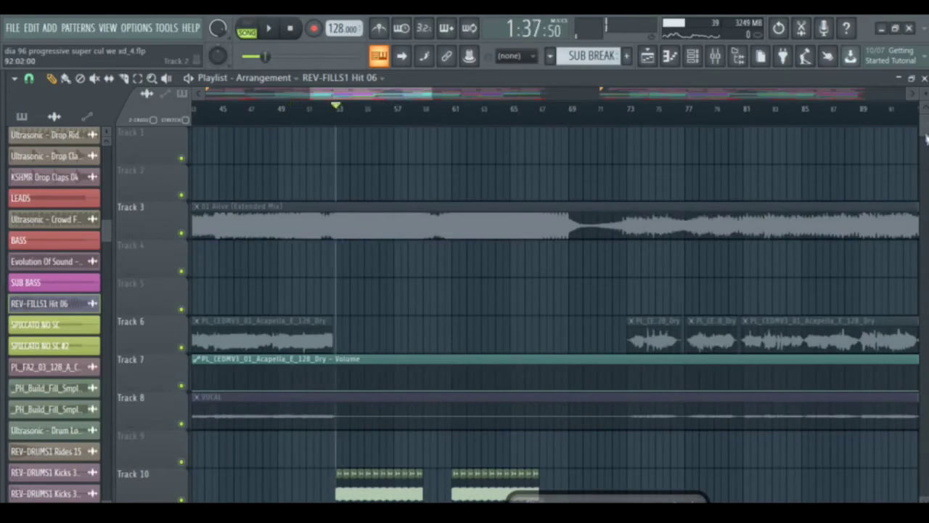
Step: Solo the Track 10 clips, play them from bar 53, and turn all playlist tracks back on
mouse_move(926, 139)
mouse_down()
mouse_move(926, 151)
mouse_move(926, 134)
mouse_up()
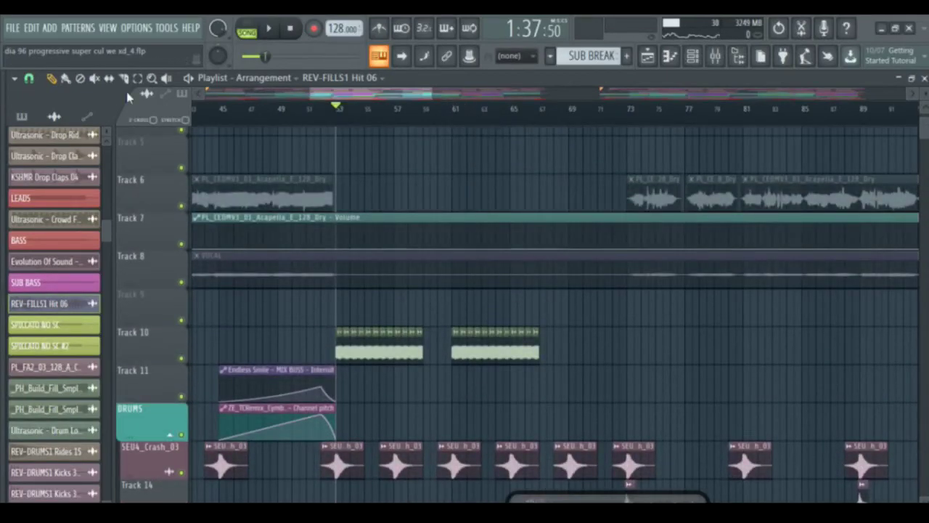
right_click(182, 358)
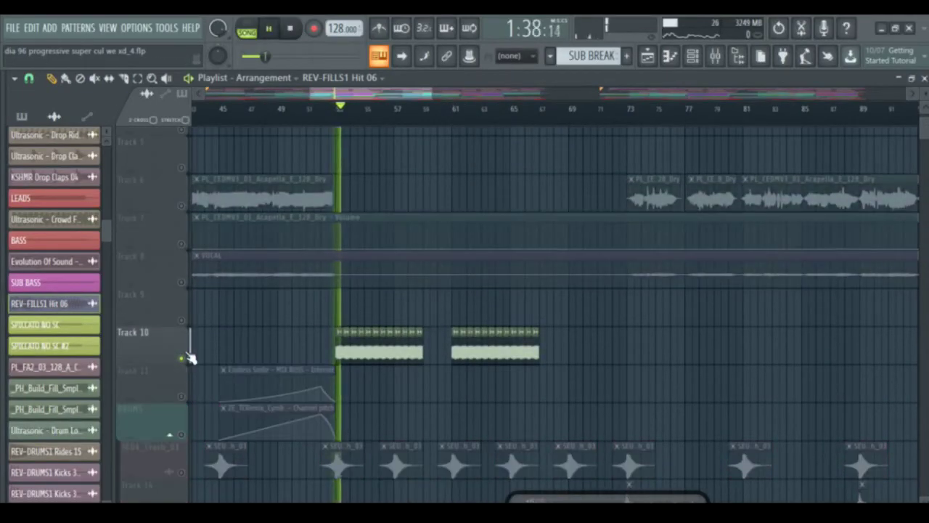
key(space)
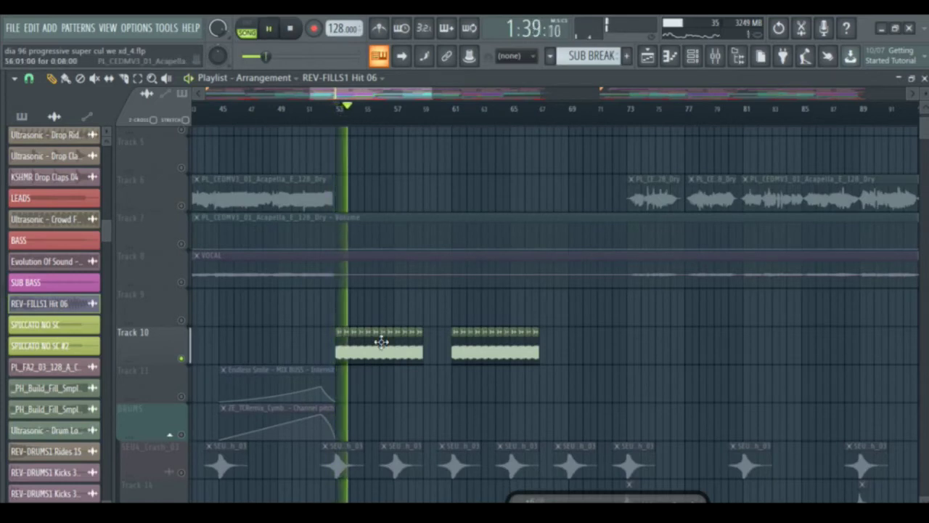
key(space)
right_click(181, 357)
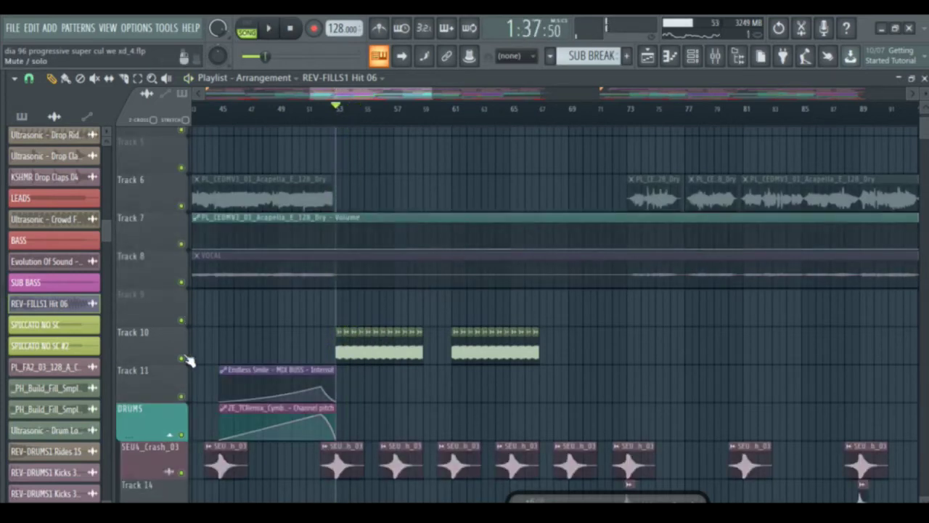
Step: Solo the LEADS clips on Track 37 together with the LEADS audio track below Track 38
drag(927, 138, 923, 162)
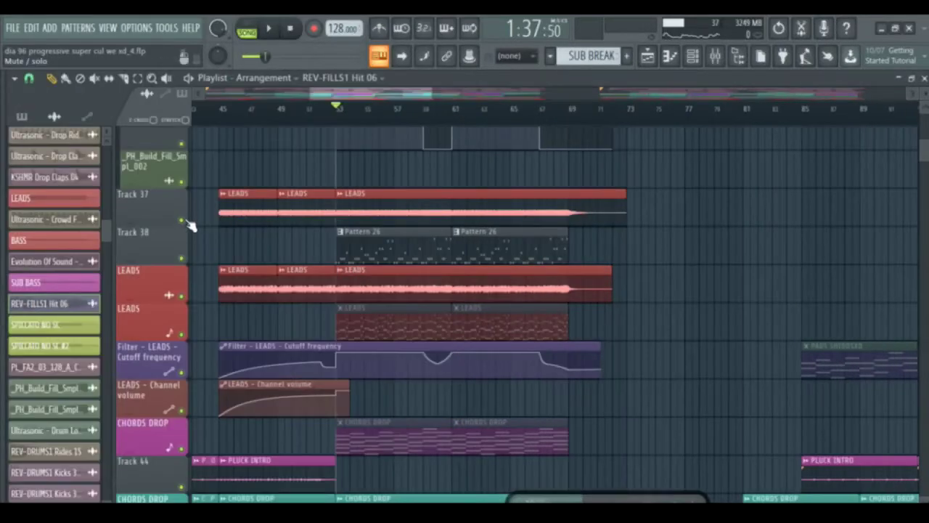
ctrl+click(181, 221)
click(181, 295)
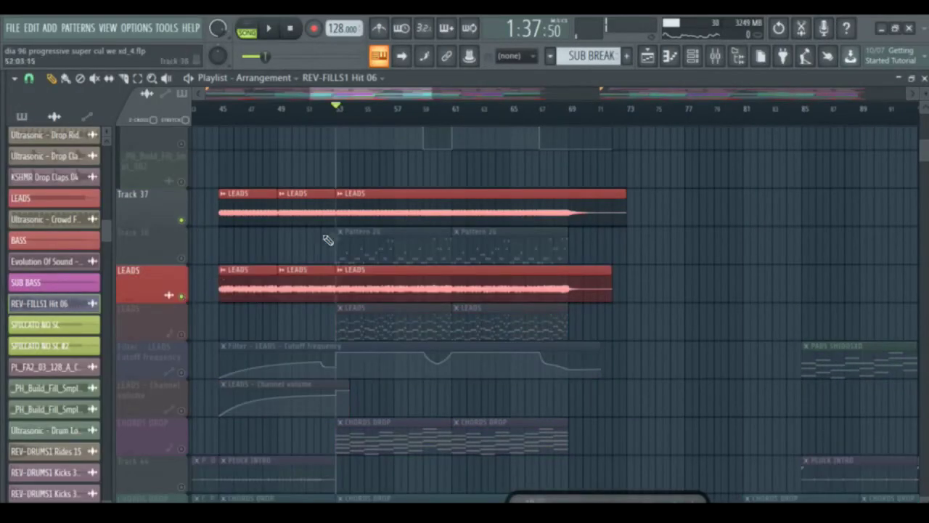
Step: Select the LEADS pattern and show its Sylenth1 and Nexus channels in the channel rack
click(21, 116)
click(56, 195)
click(692, 59)
drag(540, 263, 546, 78)
Step: Run a project macro before and after briefly playing the LEADS pattern in pattern mode
click(189, 30)
mouse_move(168, 30)
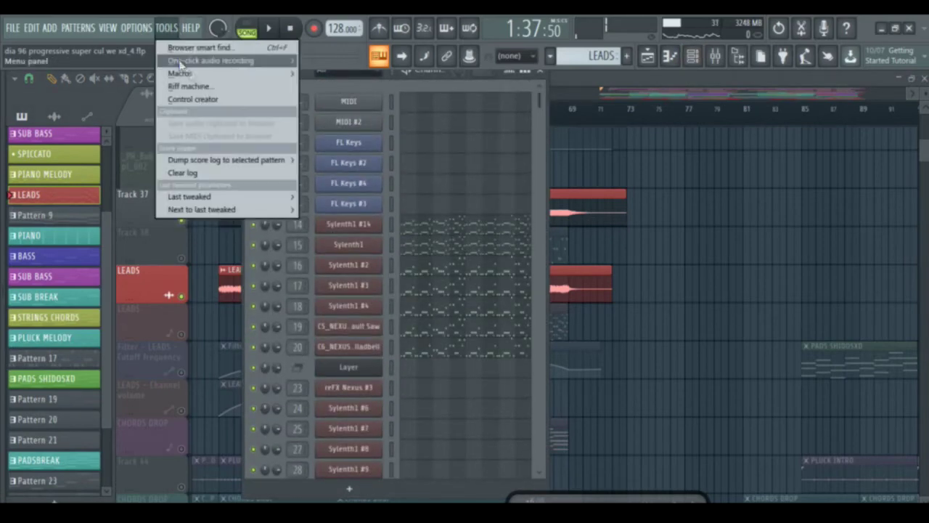
mouse_move(195, 75)
click(391, 175)
key(space)
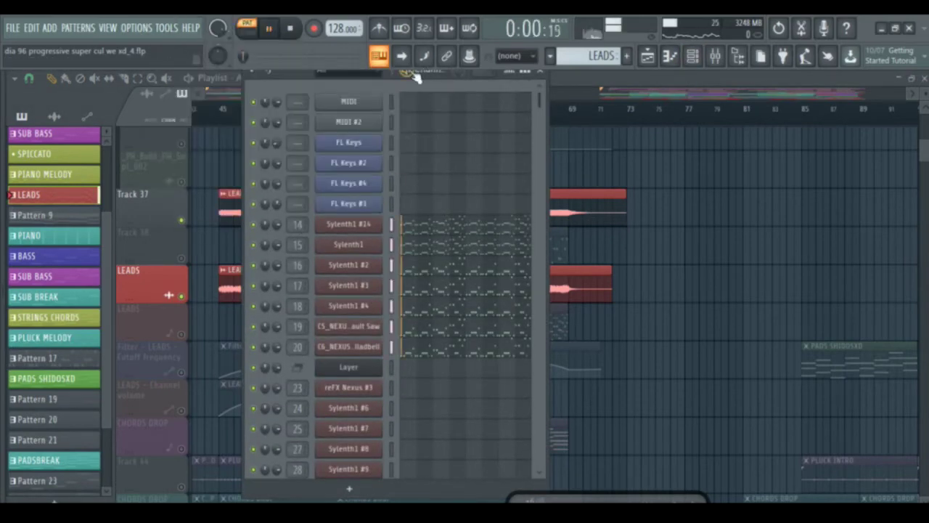
click(166, 27)
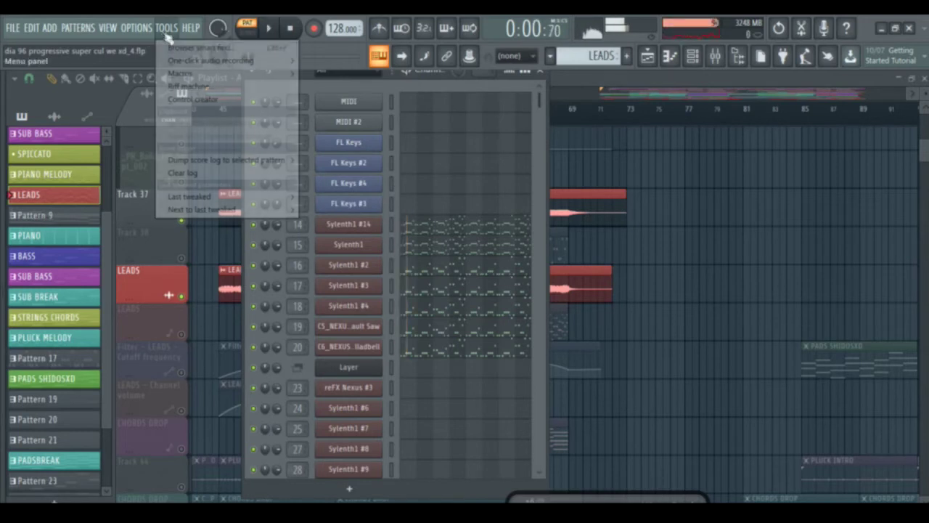
mouse_move(180, 73)
click(352, 173)
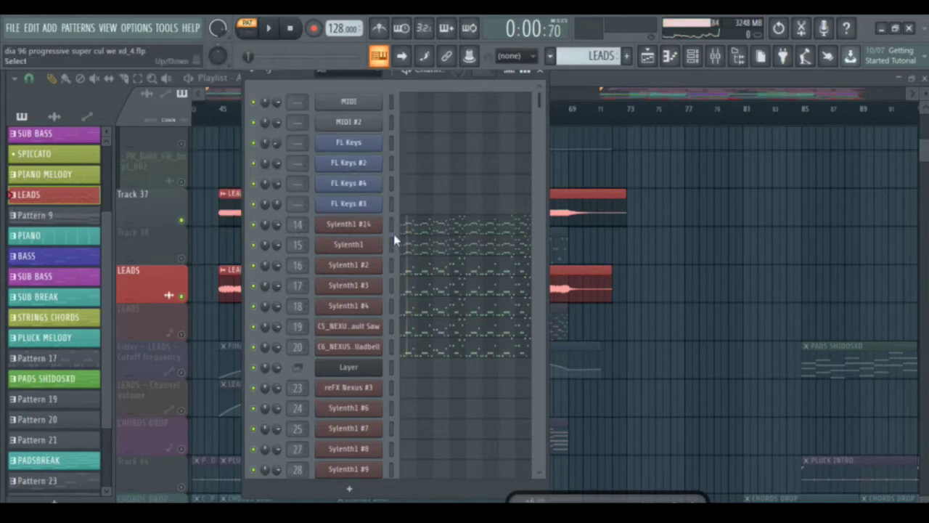
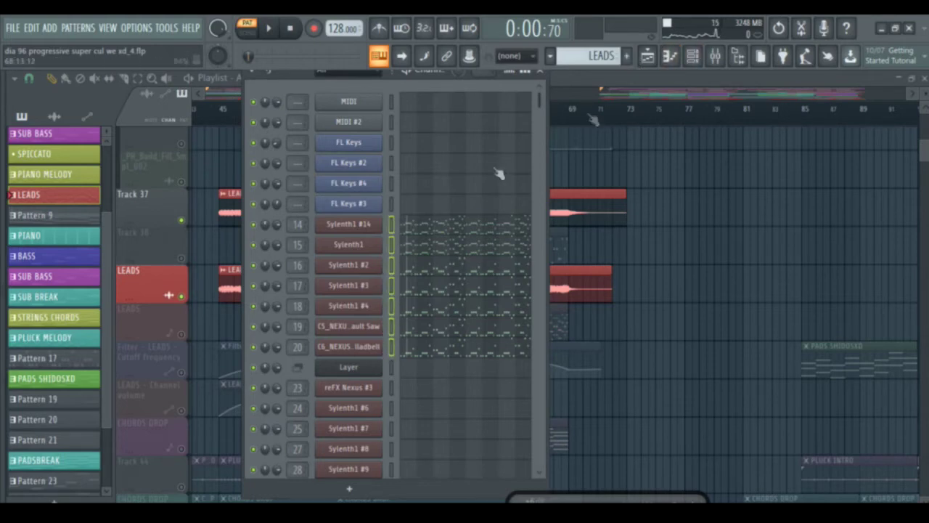
Step: Examine the LEADS notes in the piano rolls of Sylenth1 #14, Sylenth1 and Sylenth1 #3
click(470, 223)
click(692, 58)
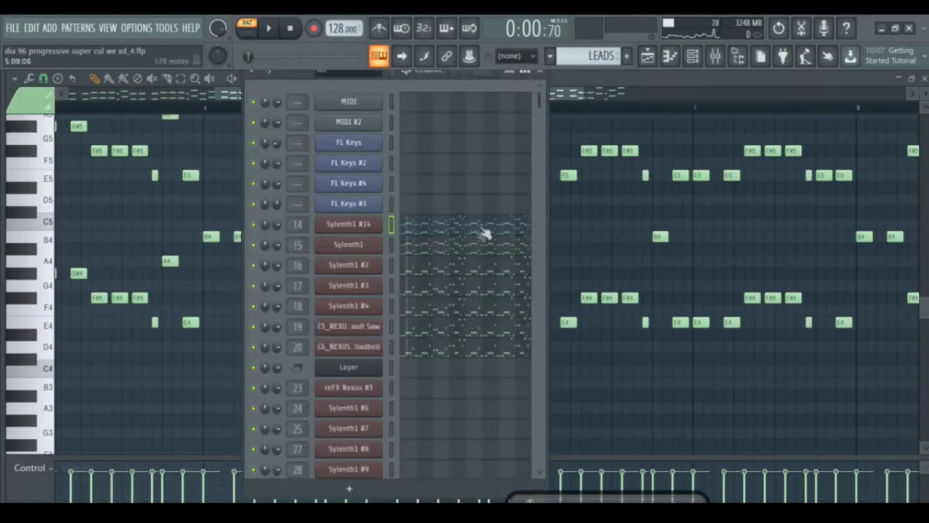
click(493, 246)
click(697, 63)
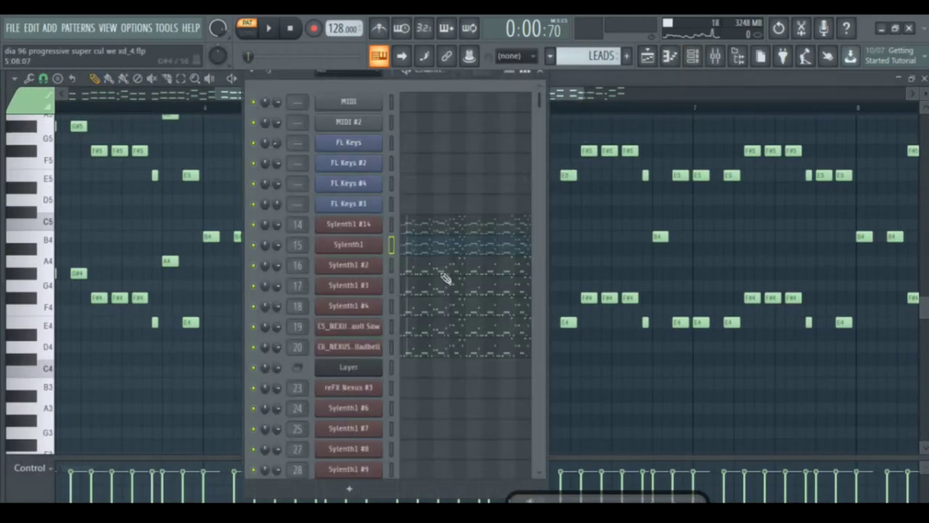
click(444, 280)
click(695, 58)
click(474, 305)
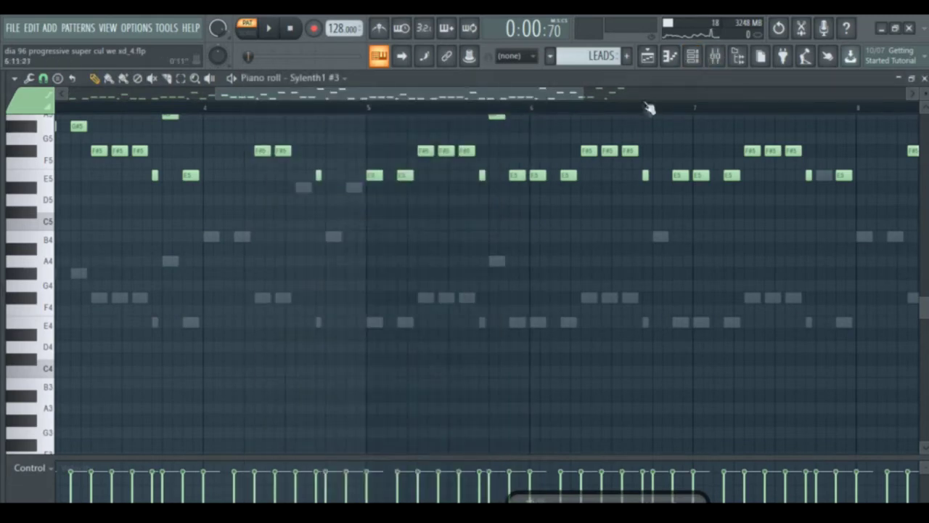
Step: Return from the mixer to the playlist and set the song playback position to bar 53
click(716, 58)
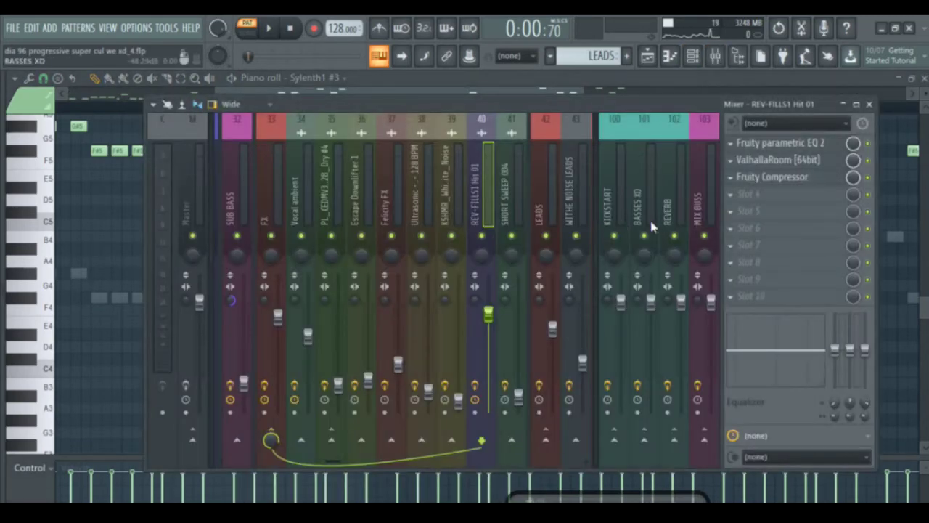
click(647, 59)
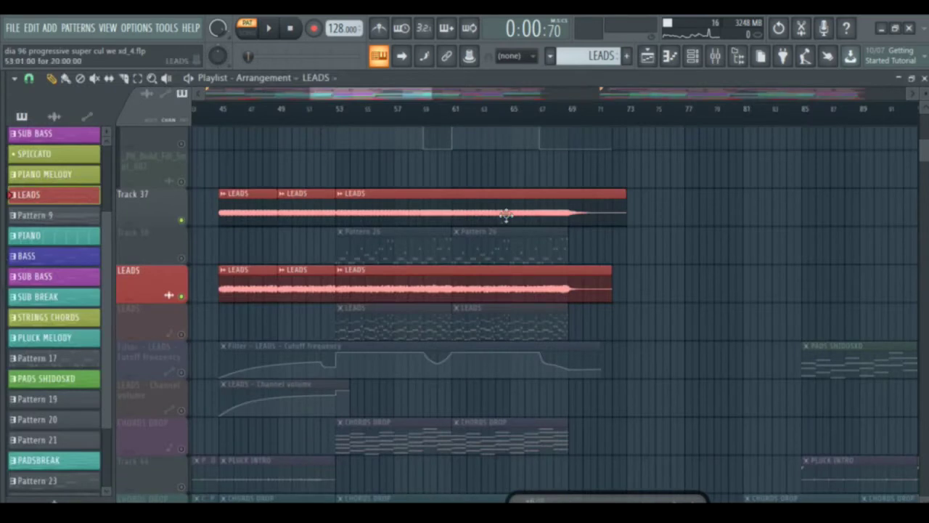
click(701, 63)
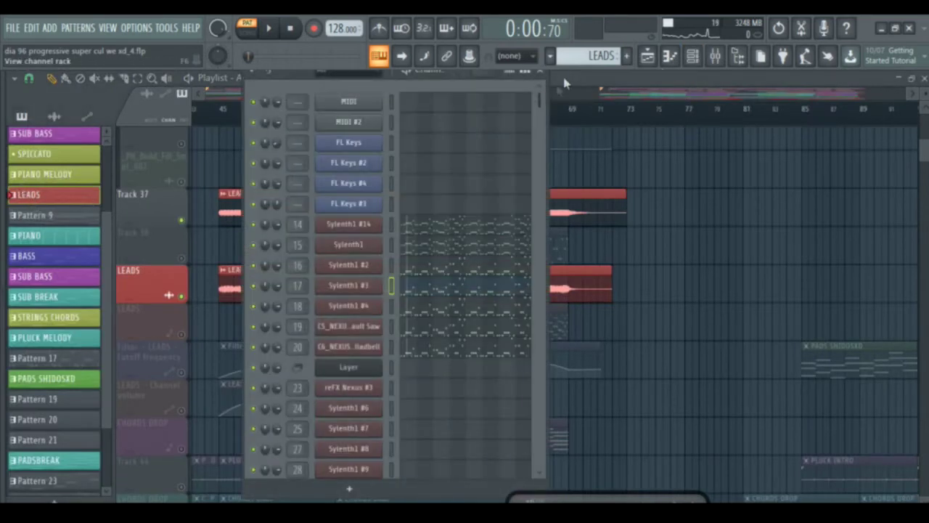
drag(573, 110, 335, 115)
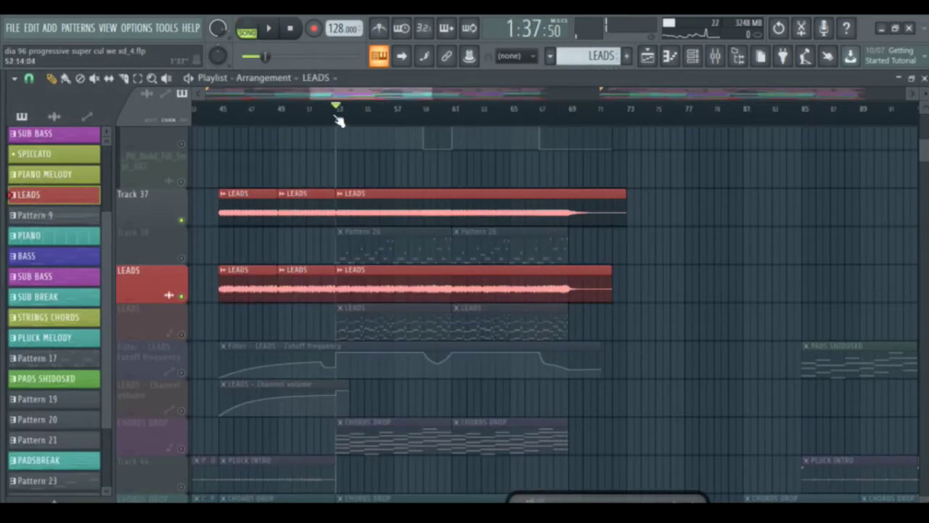
Step: Alternately solo and play the LEADS clips on Track 37 and the LEADS audio track from bar 53, and turn all tracks back on
right_click(182, 220)
key(space)
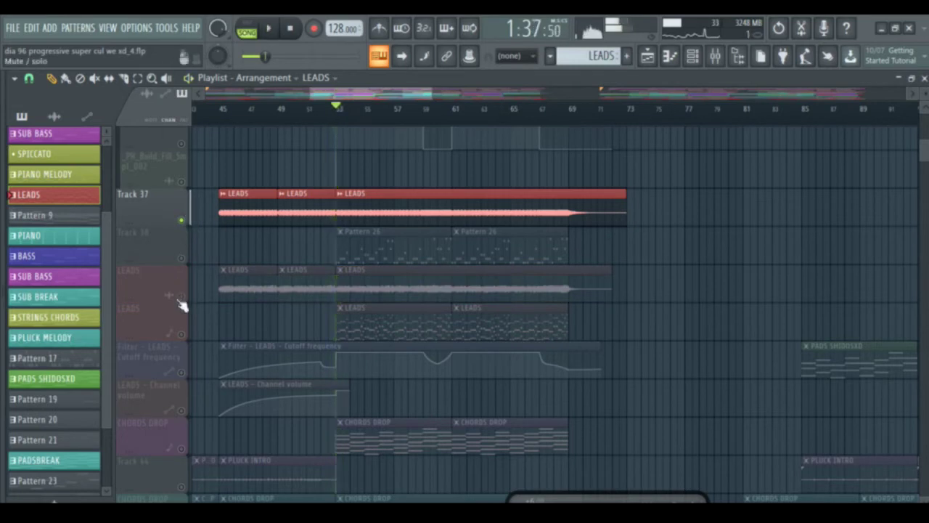
right_click(182, 297)
right_click(183, 220)
right_click(182, 297)
key(space)
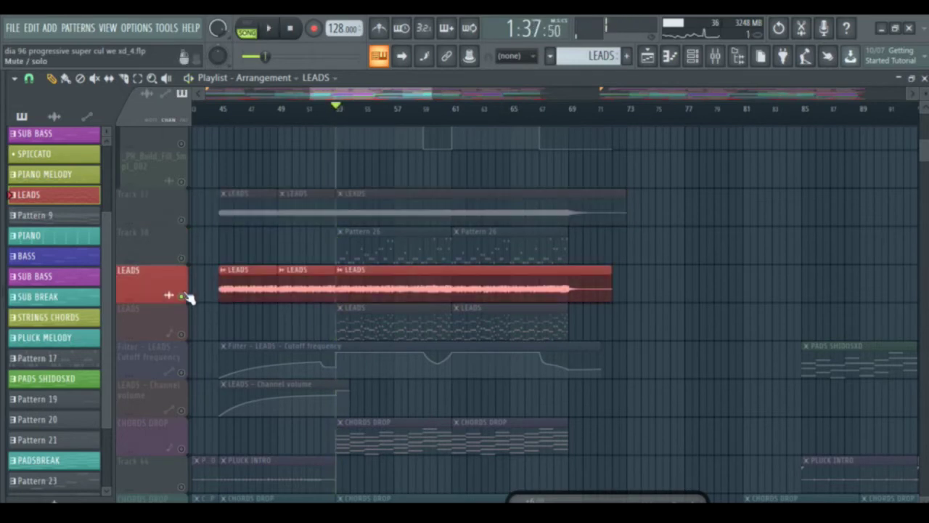
key(space)
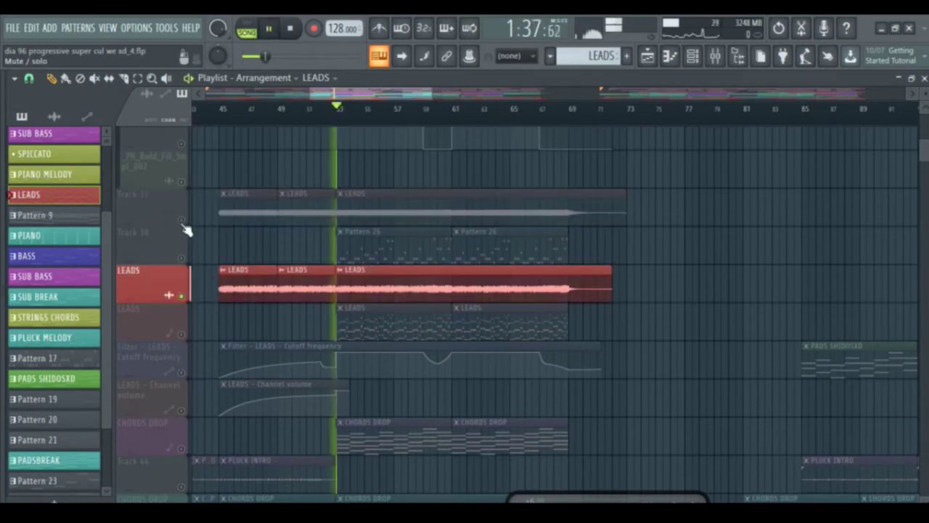
right_click(182, 221)
right_click(182, 222)
key(space)
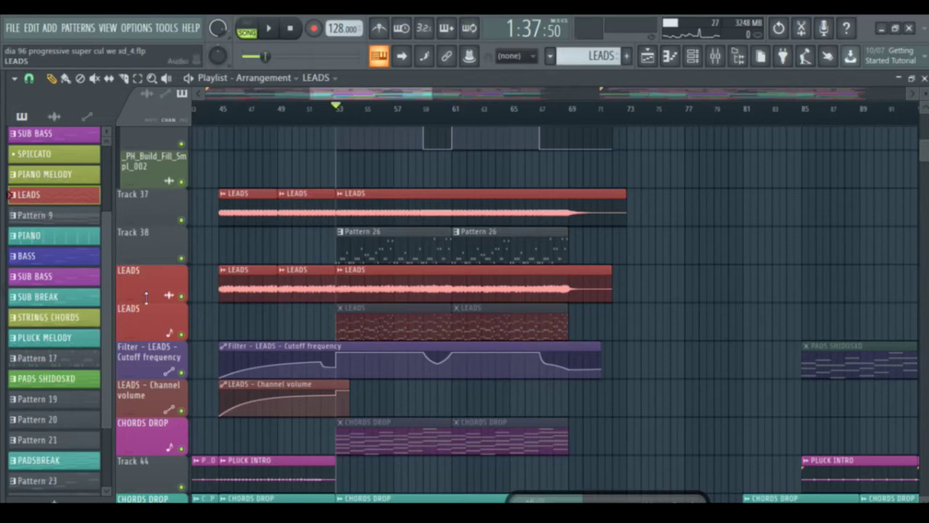
Step: Solo the LEADS audio track together with Pattern 26 on Track 38 and the LEADS clips on Track 37
right_click(180, 295)
click(180, 258)
click(182, 220)
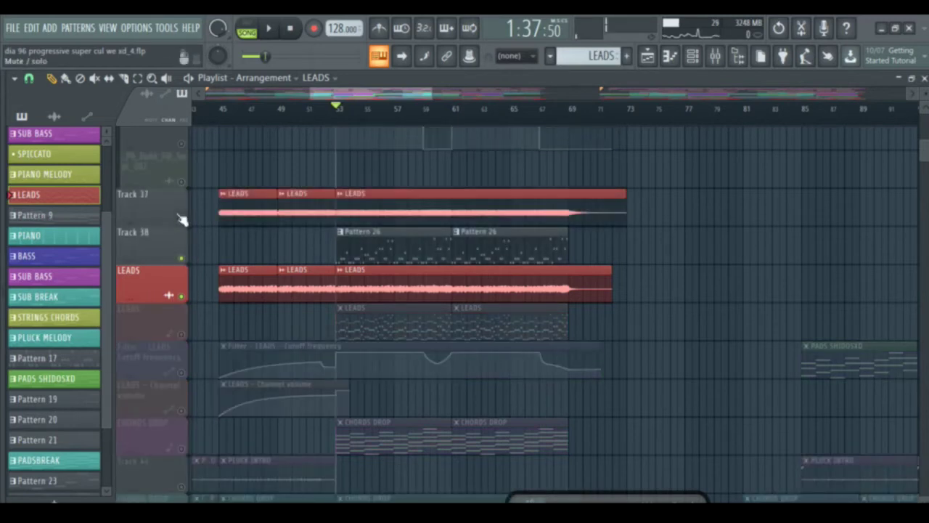
Step: Open Pattern 26 and examine the notes and oscillator settings of its 3x Osc channel
click(355, 240)
key(F6)
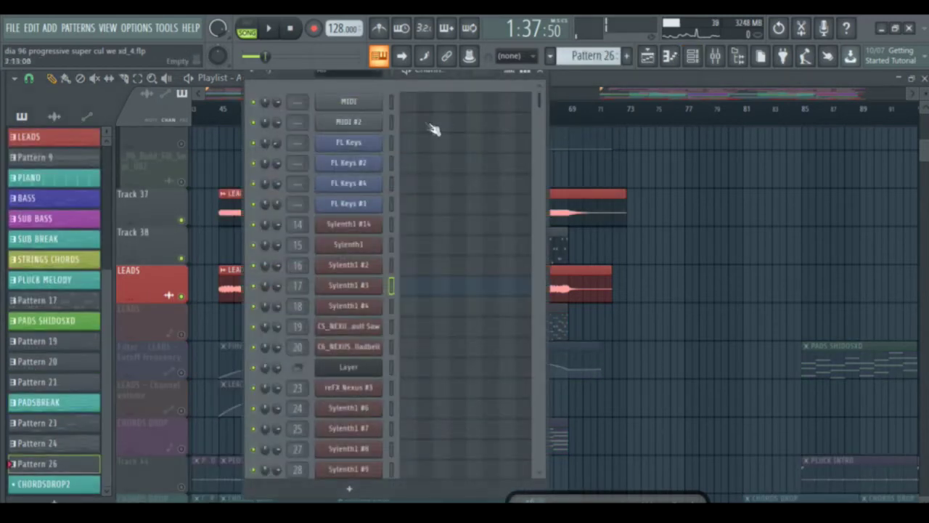
drag(535, 107, 494, 482)
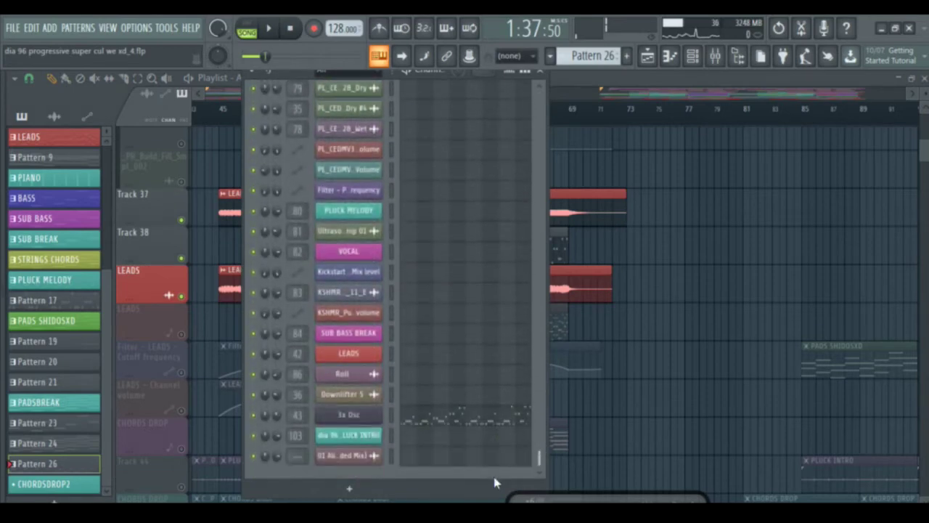
click(399, 424)
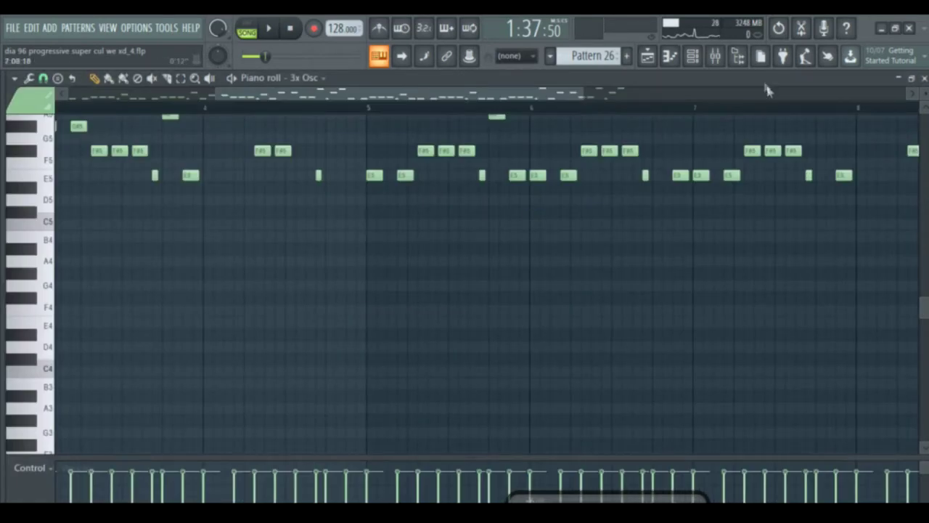
click(692, 56)
click(336, 415)
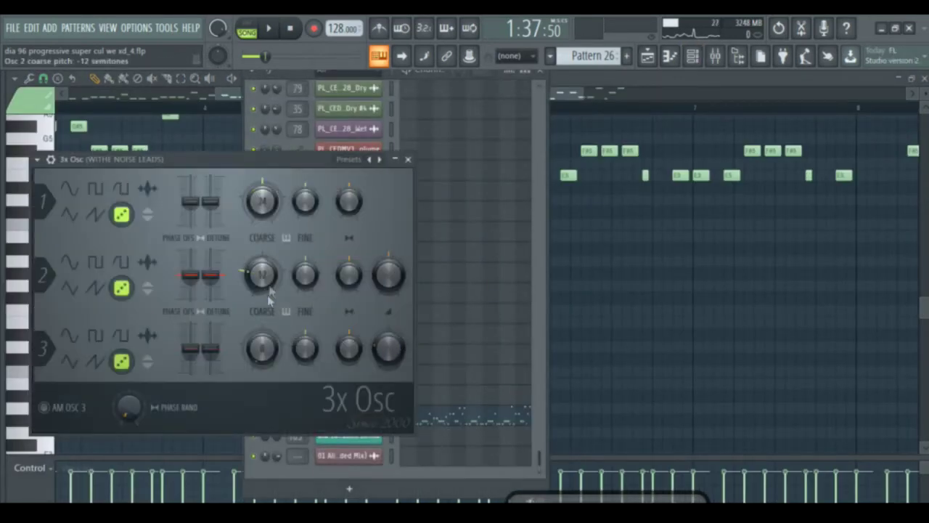
Step: Examine the WITHE NOISE LEADS and LEADS mixer tracks, including the Fruity parametric EQ 2 curve on LEADS
click(715, 56)
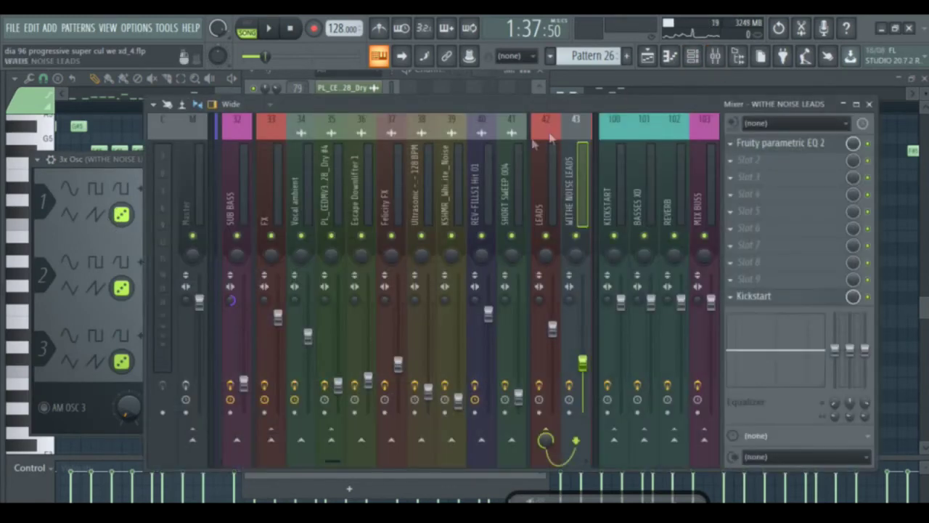
drag(352, 466, 363, 465)
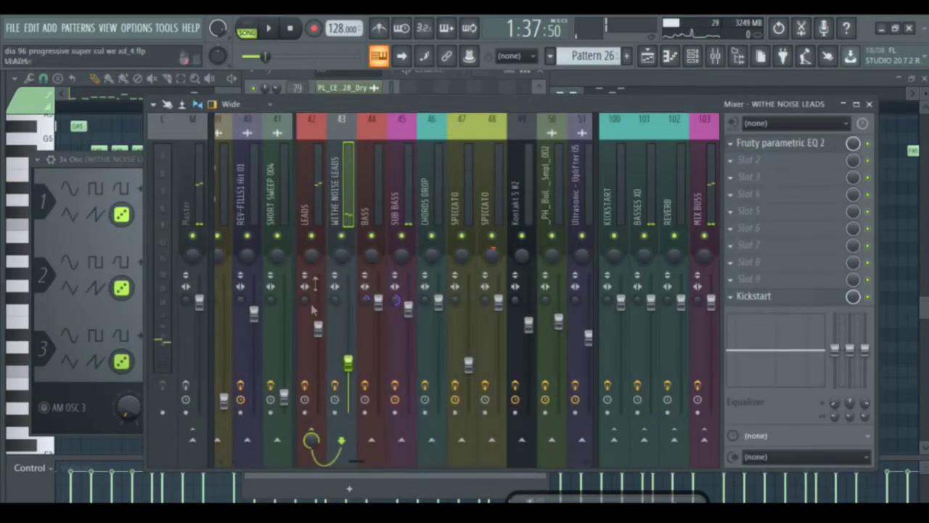
click(312, 193)
click(338, 196)
click(303, 206)
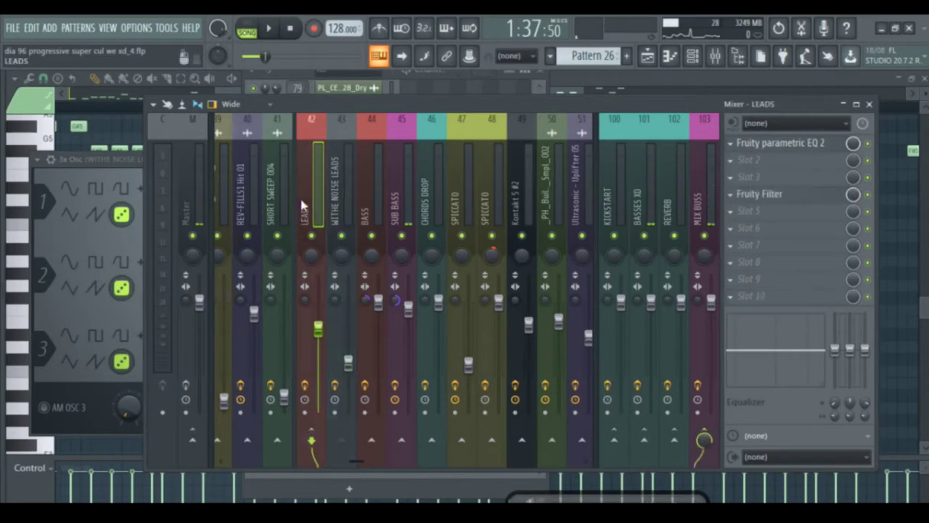
click(795, 143)
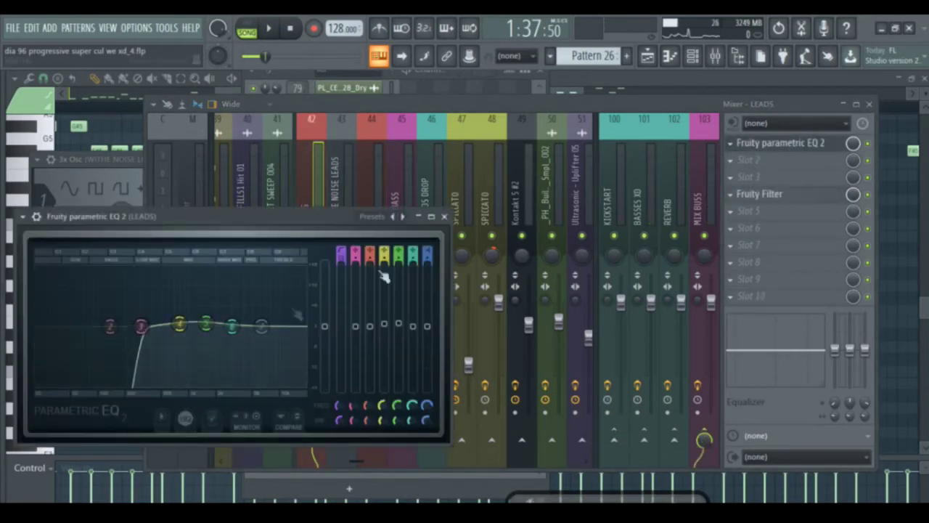
click(444, 216)
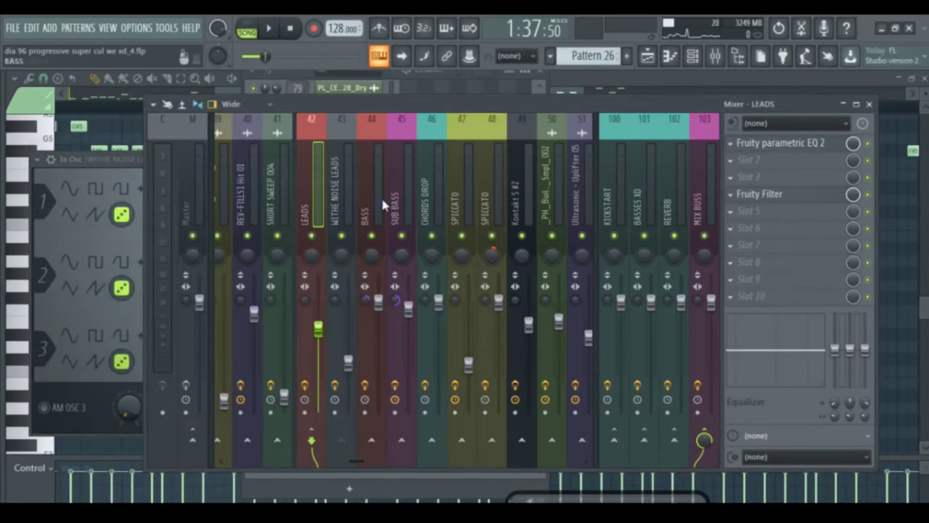
Step: Play the layered leads from bar 53, and solo Pattern 26 on Track 38 in the playlist
key(space)
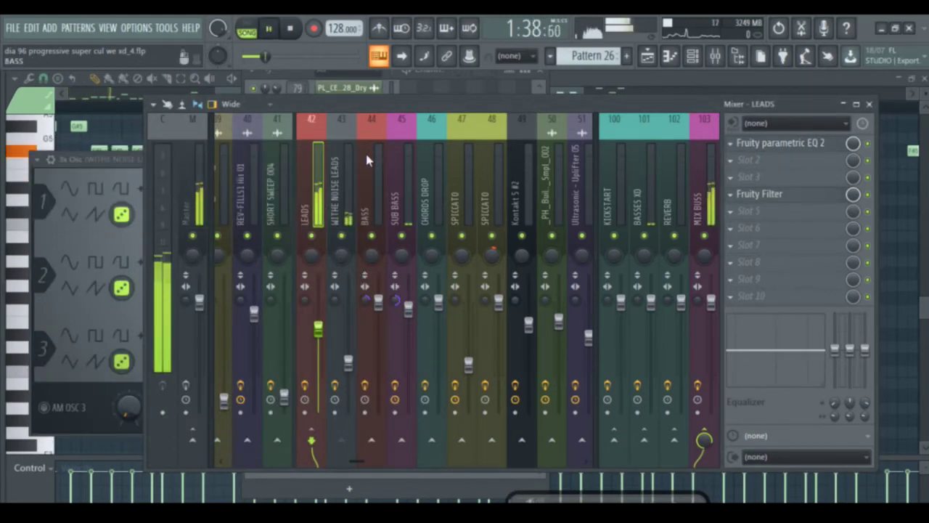
key(space)
key(F5)
right_click(181, 258)
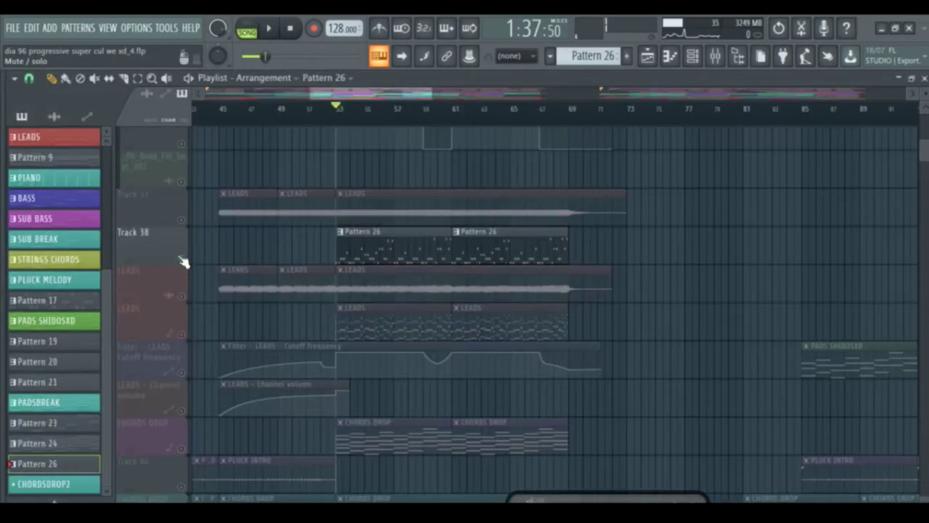
Step: Release Track 38's solo, play the CHORDS DROP audio with its filter cutoff automation in isolation, and restore all tracks
right_click(182, 258)
drag(388, 93, 380, 92)
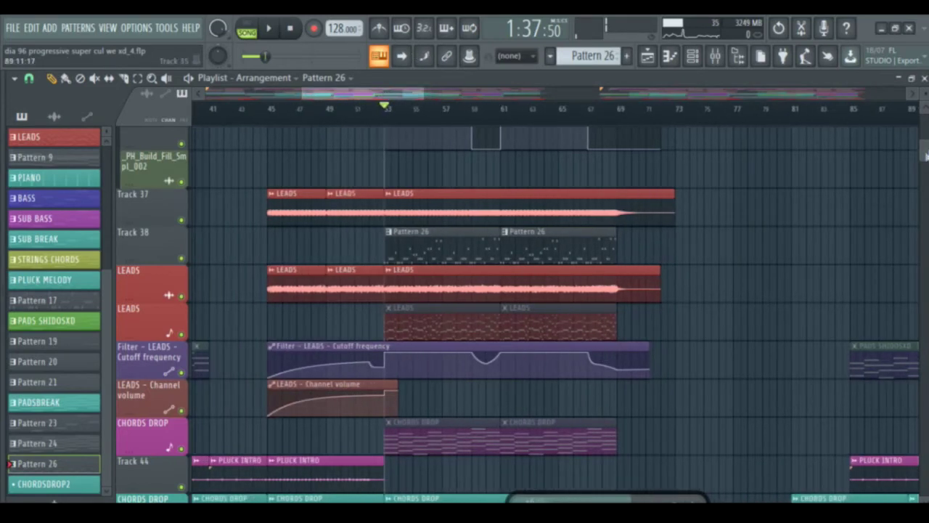
drag(927, 150, 927, 154)
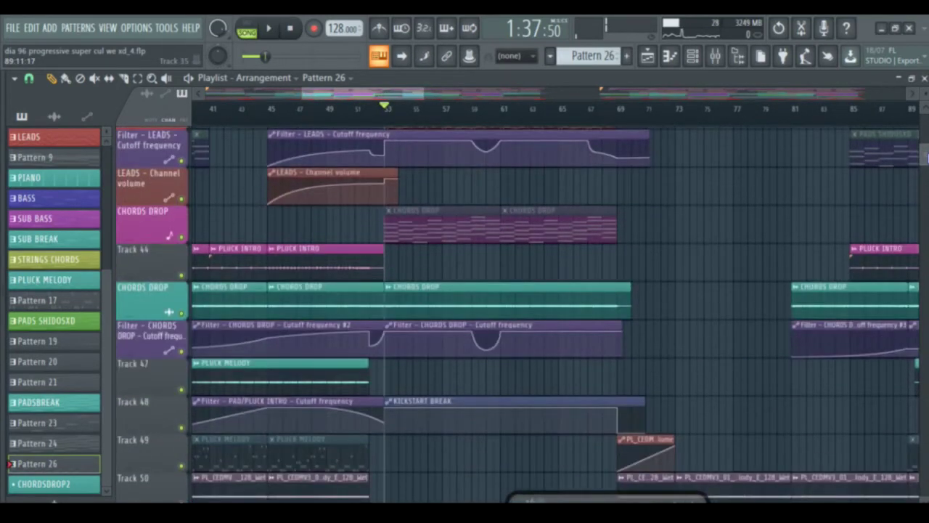
right_click(182, 313)
click(181, 351)
key(space)
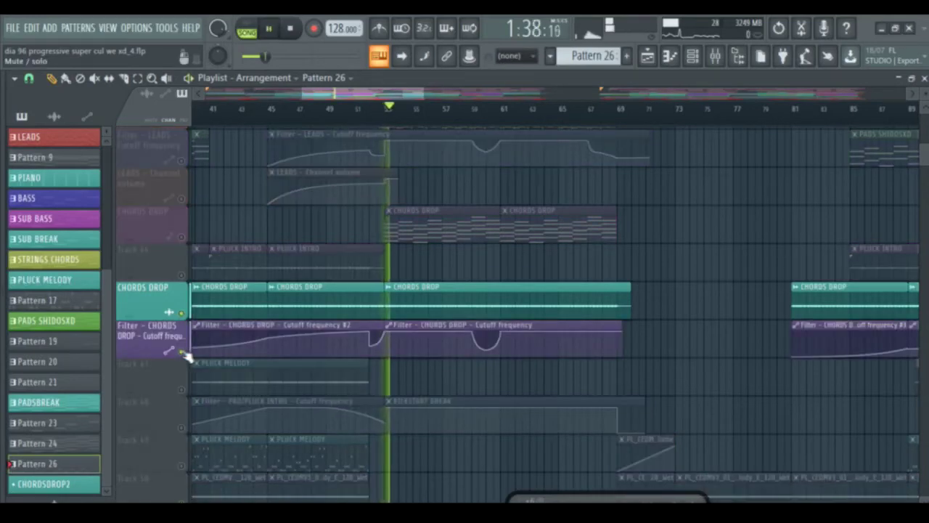
right_click(182, 352)
key(space)
right_click(182, 352)
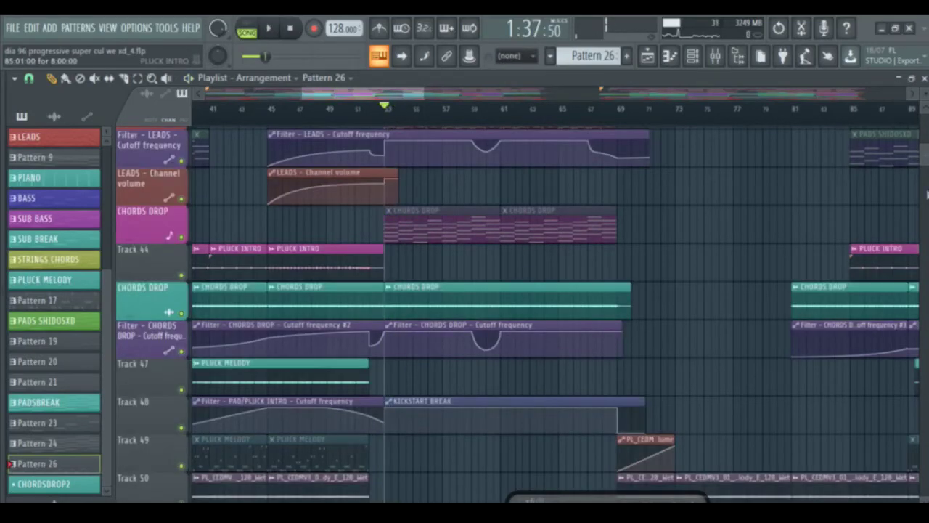
Step: Solo the BASS audio track together with both SUB BASS tracks in the playlist
scroll(174, 246, down, 13)
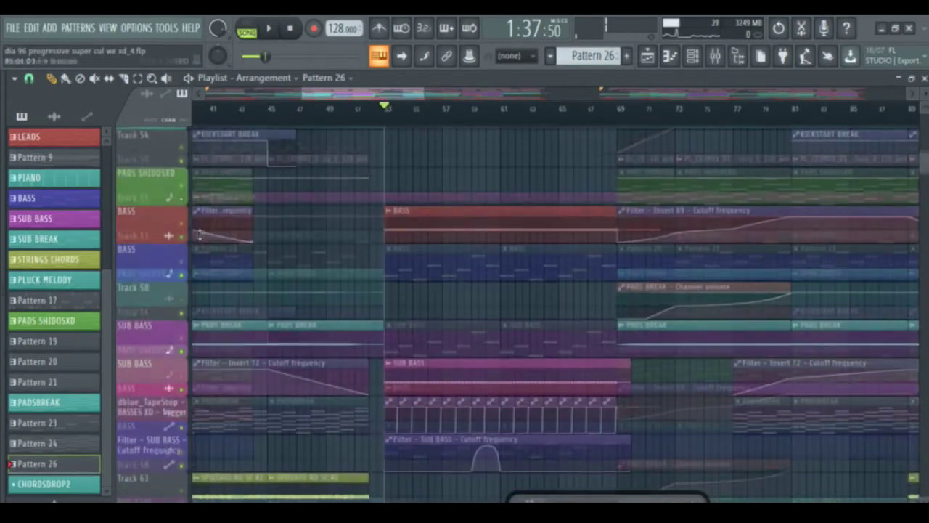
right_click(174, 245)
click(157, 233)
right_click(182, 241)
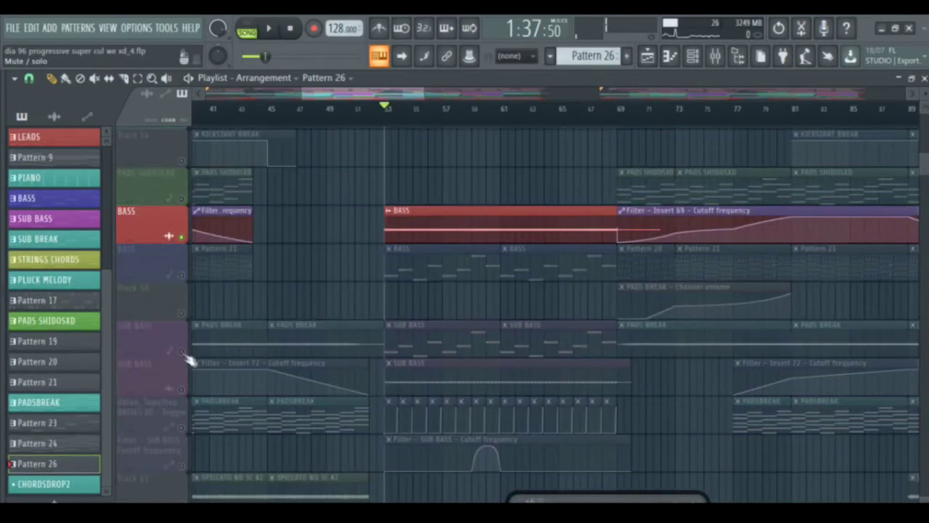
click(181, 352)
click(181, 388)
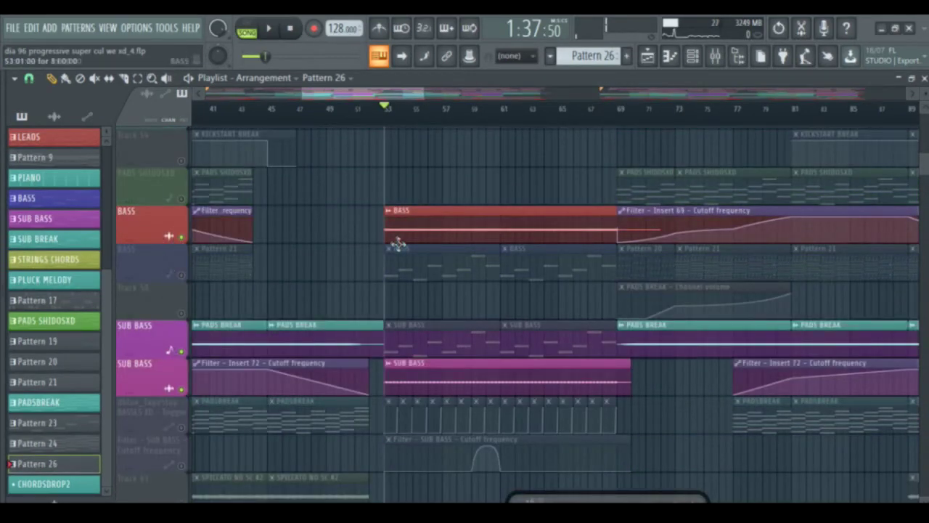
Step: Select the BASS pattern and play the soloed bass tracks from about bar 53, with the SUB BASS audio track muted
click(431, 241)
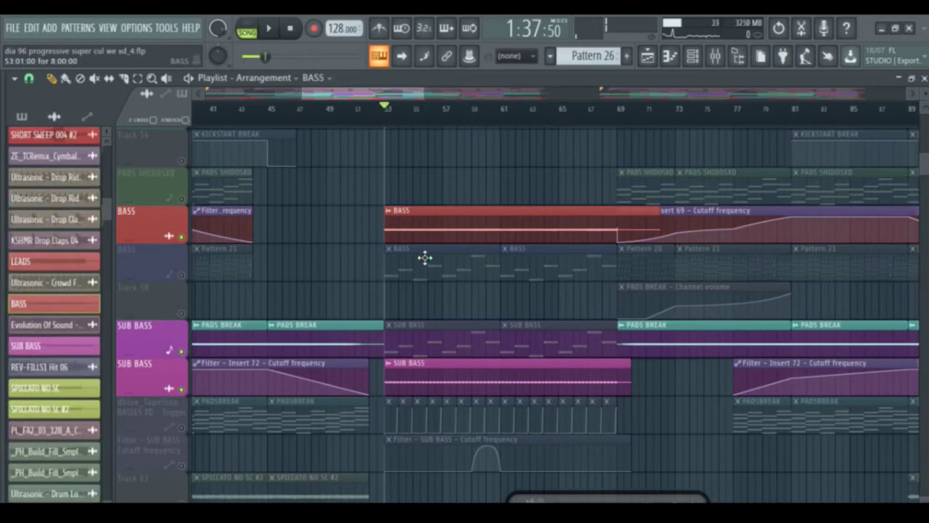
click(692, 58)
drag(538, 456, 393, 111)
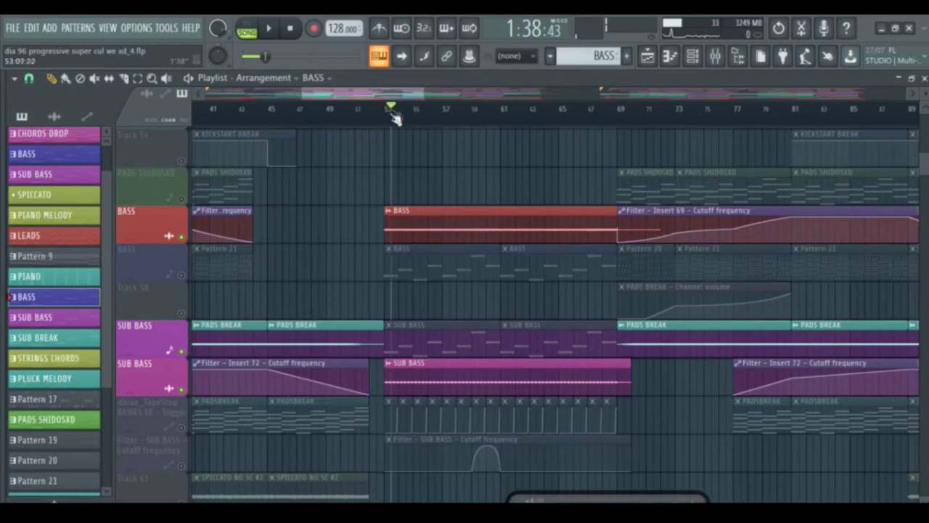
key(space)
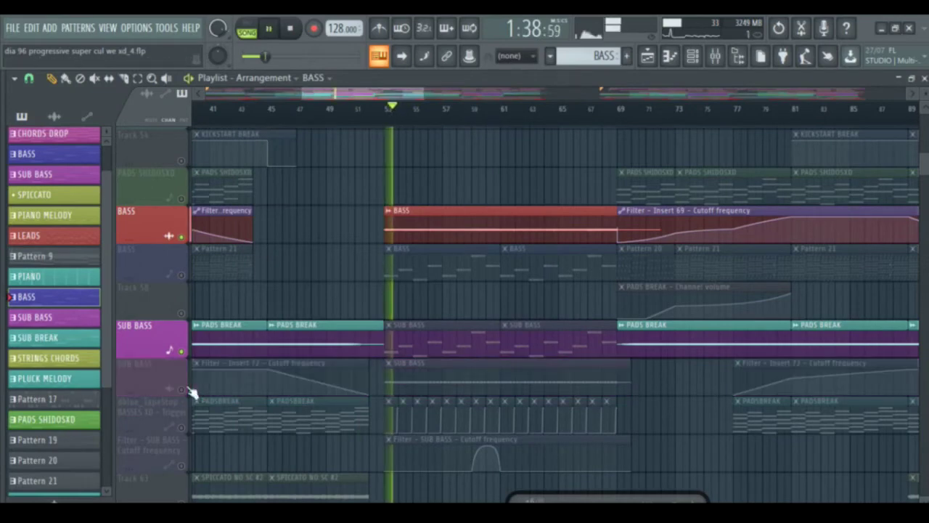
click(715, 56)
click(365, 414)
click(646, 56)
key(space)
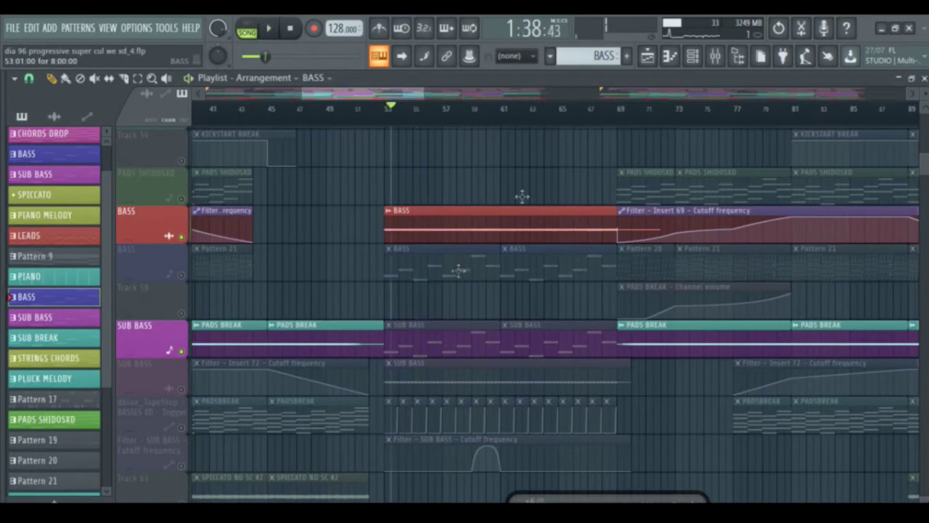
Step: Audition the BASS pattern and inspect the settings of its Layer #2 channel
click(692, 56)
click(409, 72)
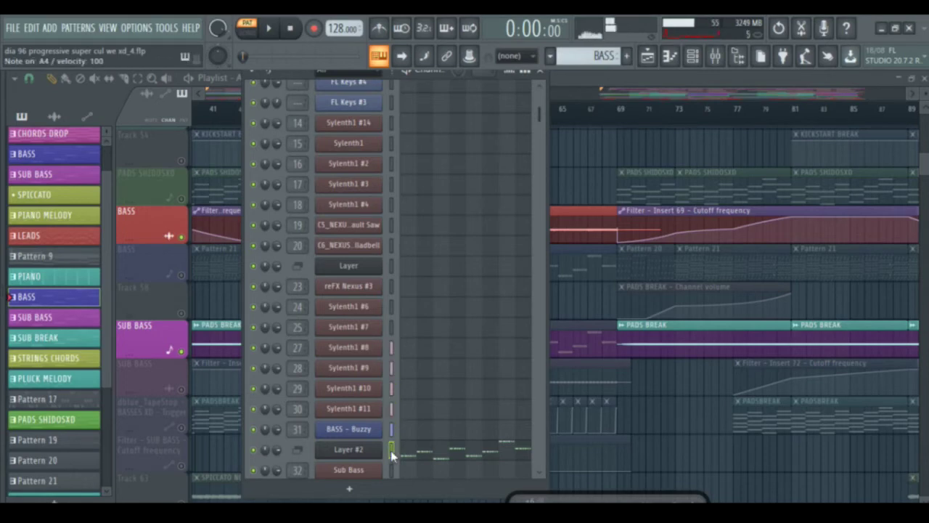
click(364, 451)
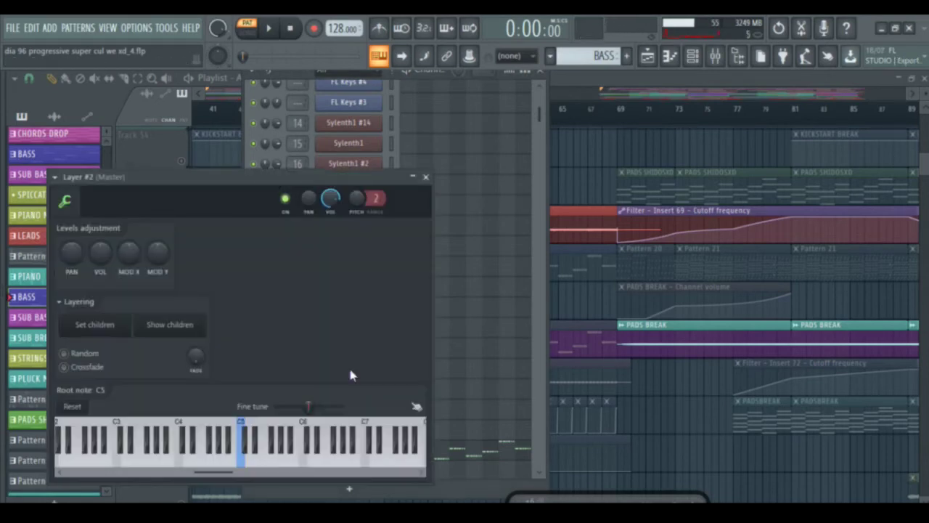
click(425, 178)
Step: Examine the Fruity parametric EQ 2 and Fruity Compressor settings on BASS mixer track 28
key(F9)
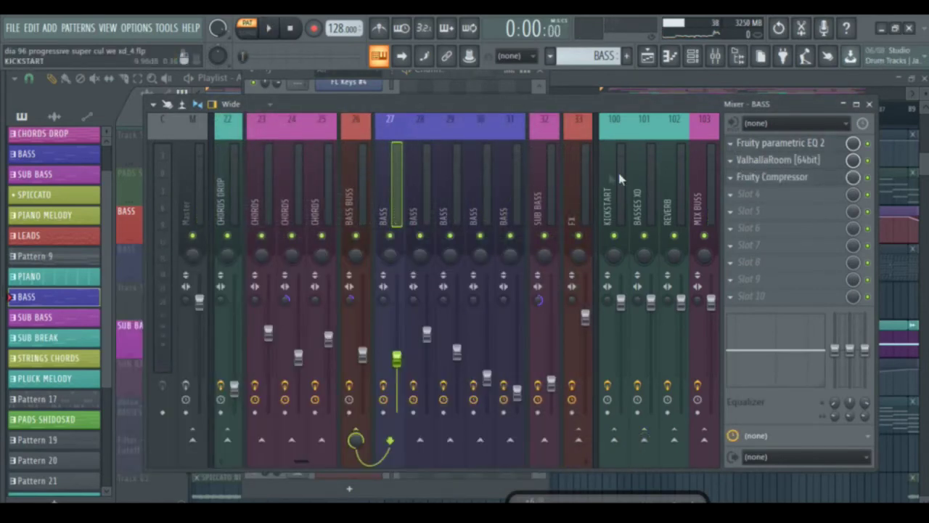
click(410, 210)
click(767, 151)
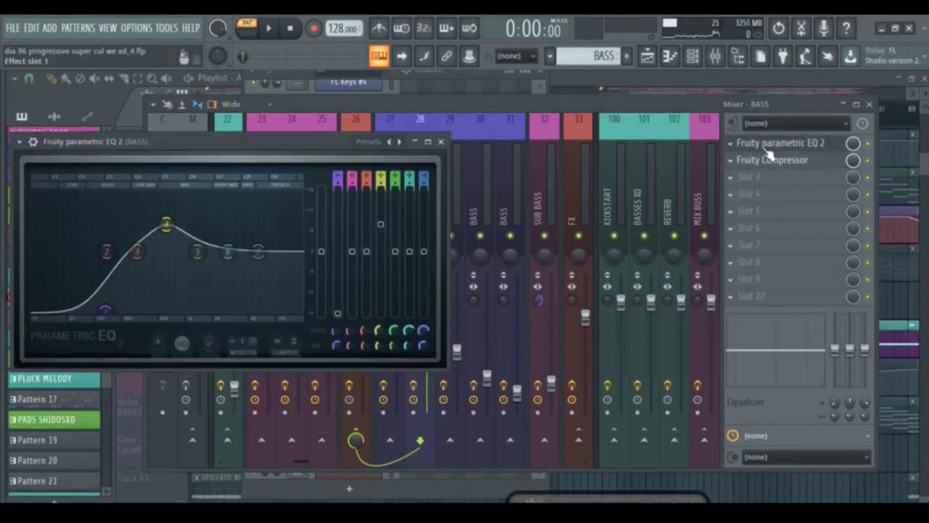
click(770, 161)
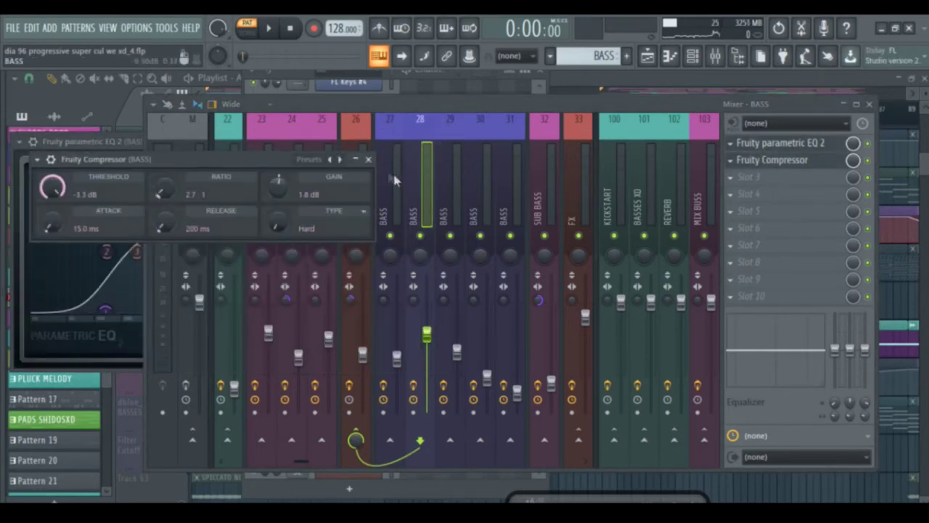
click(370, 160)
Step: Examine the Fruity parametric EQ 2 and Fruity Compressor settings on BASS mixer tracks 29, 30 and 31
click(447, 174)
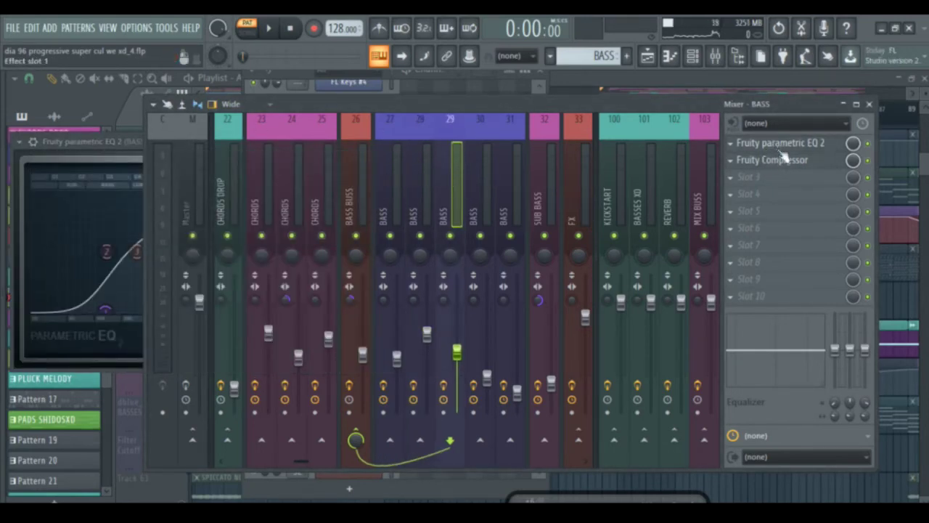
click(783, 145)
click(787, 161)
click(478, 166)
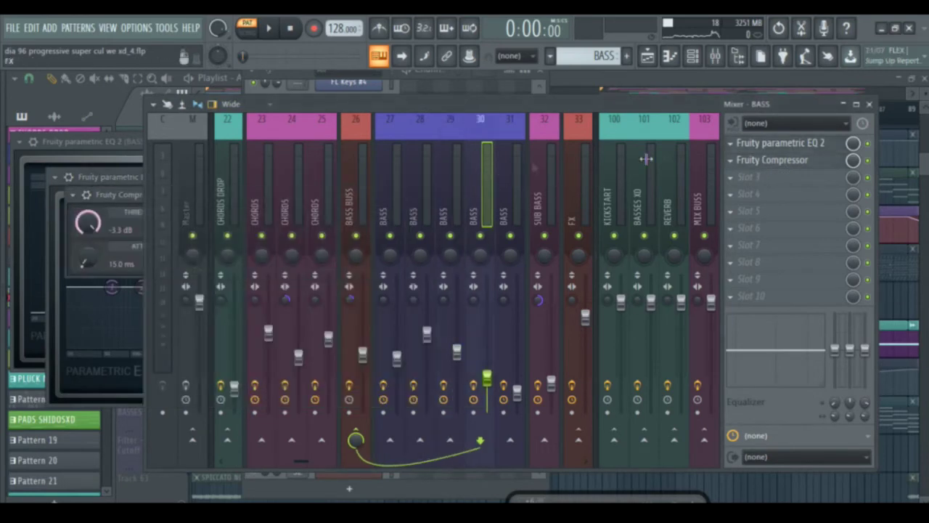
click(762, 145)
click(774, 161)
click(512, 195)
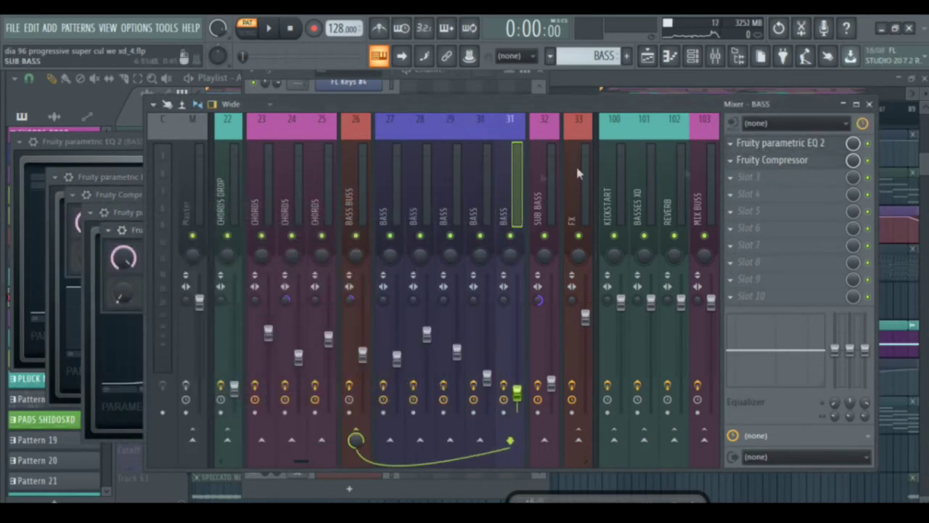
click(767, 147)
click(777, 161)
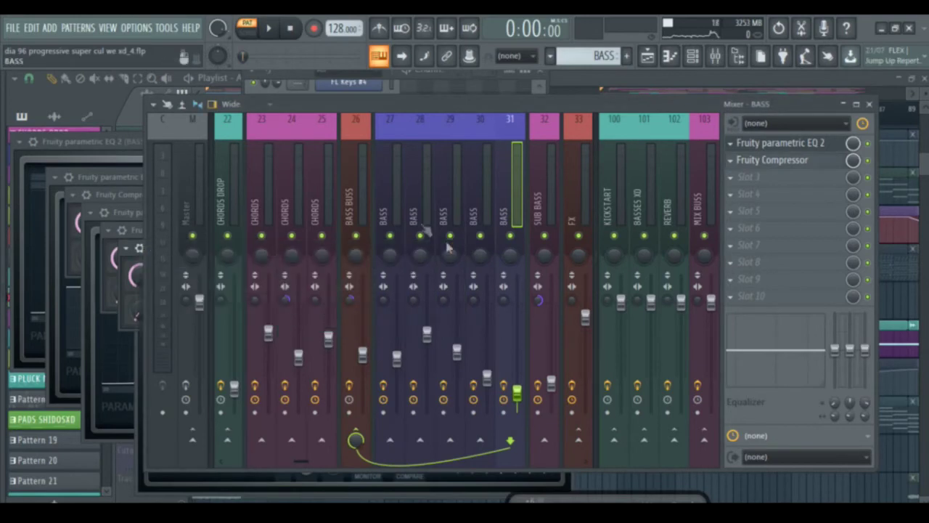
Step: Examine the BASS BUSS effects: both Fruity parametric EQ 2 instances, CamelCrusher, Fruity Love Philter and Kickstart
click(361, 193)
click(829, 145)
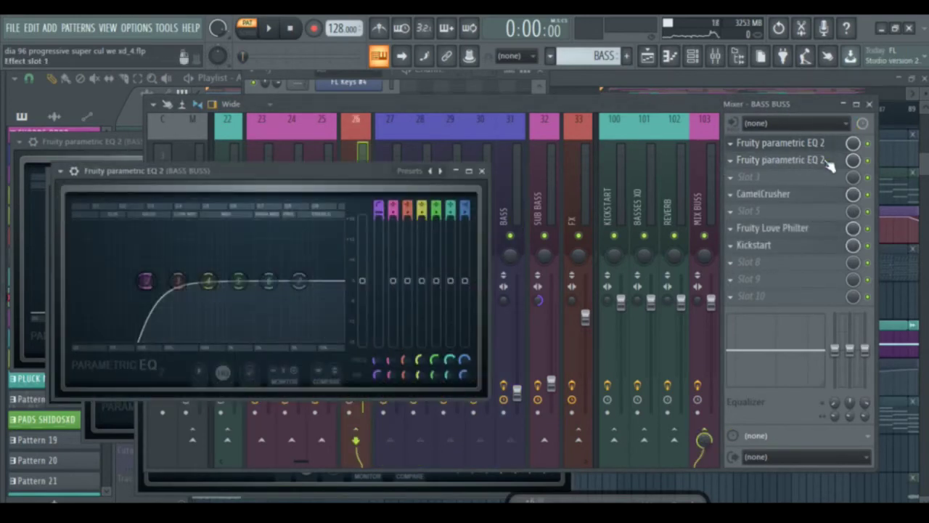
click(781, 162)
click(547, 248)
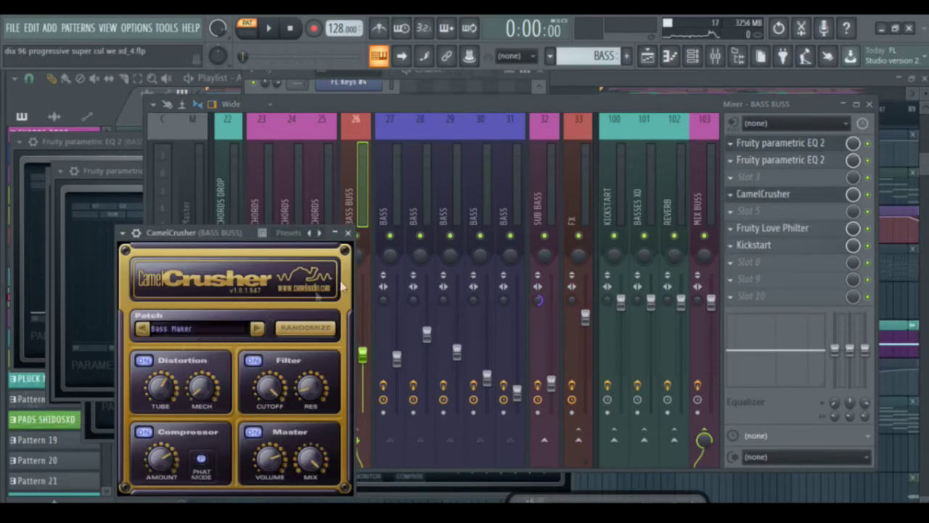
click(360, 241)
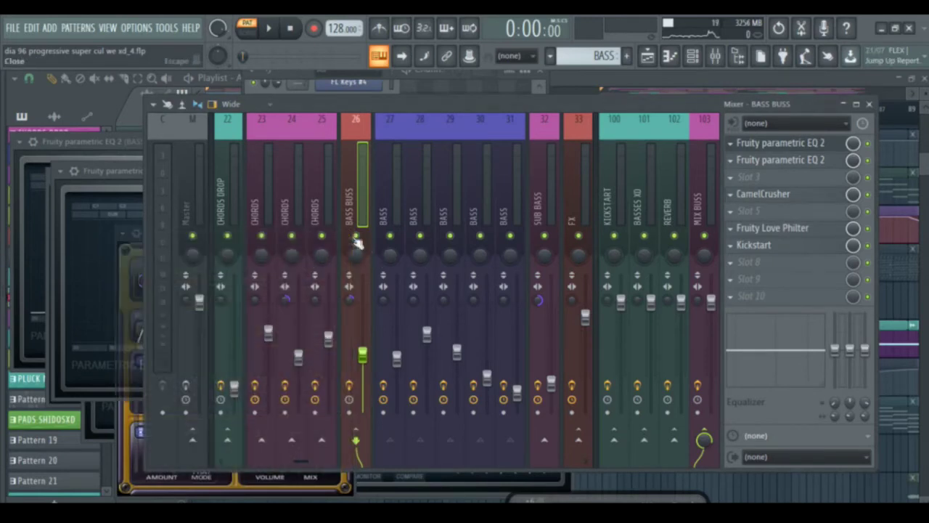
click(769, 234)
click(774, 246)
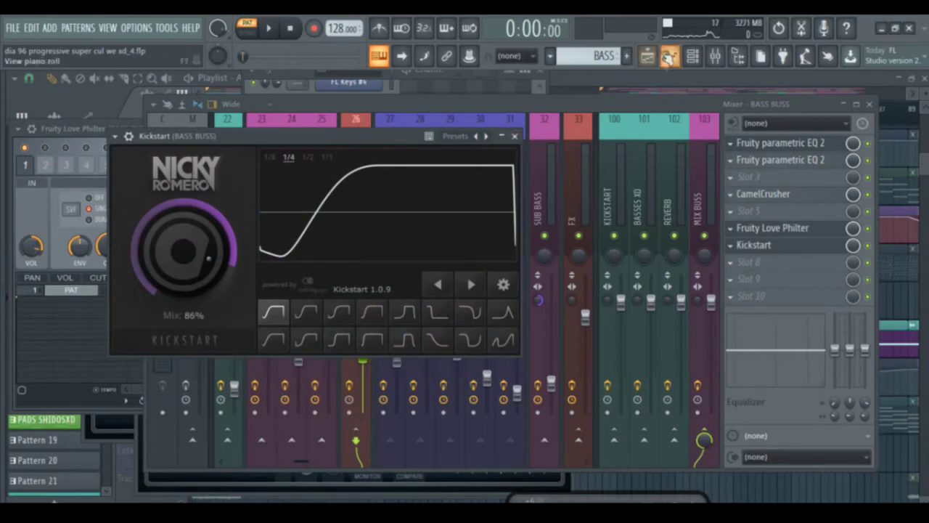
Step: Play the BASS audio track alone from bar 53, and solo both SUB BASS tracks in its place
click(646, 58)
click(386, 109)
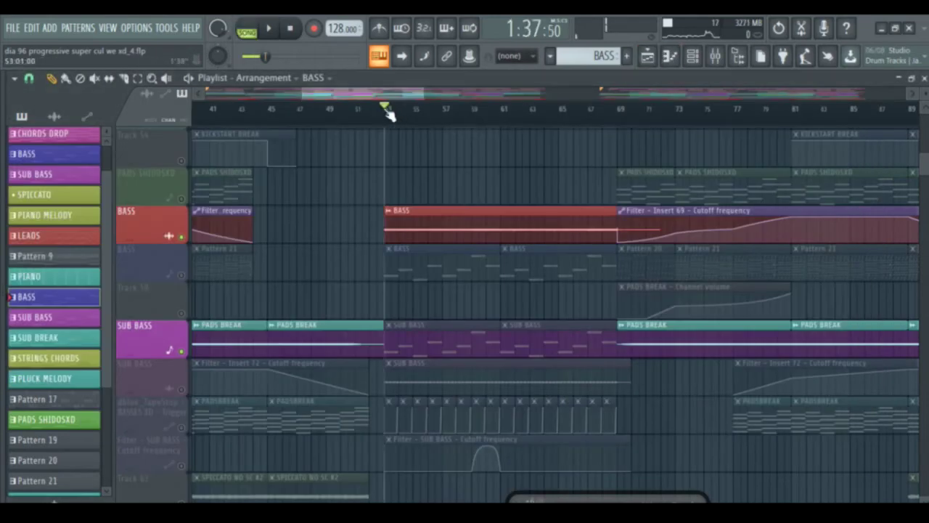
right_click(181, 237)
key(space)
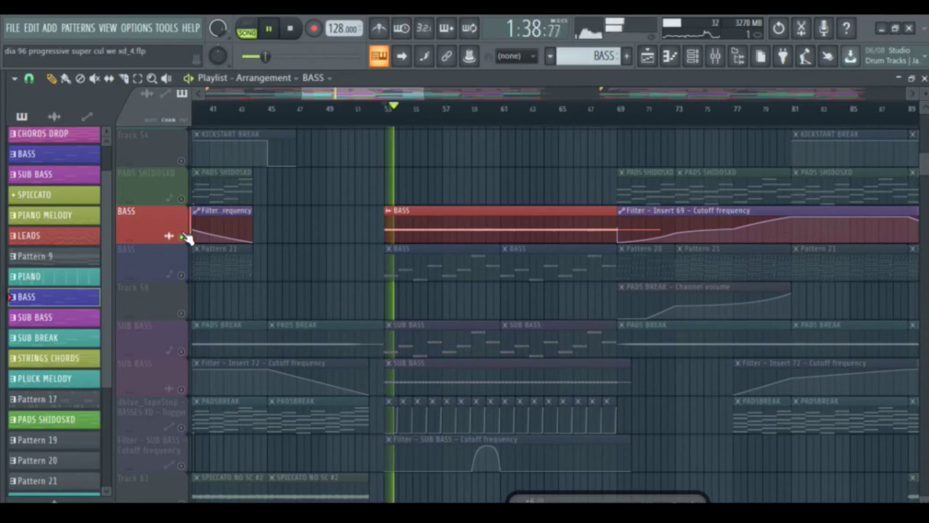
key(space)
right_click(182, 237)
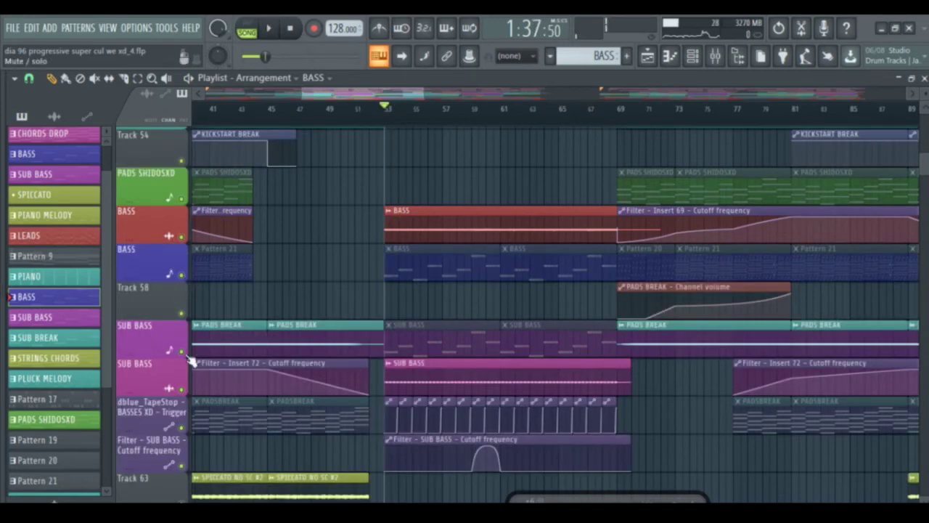
right_click(182, 389)
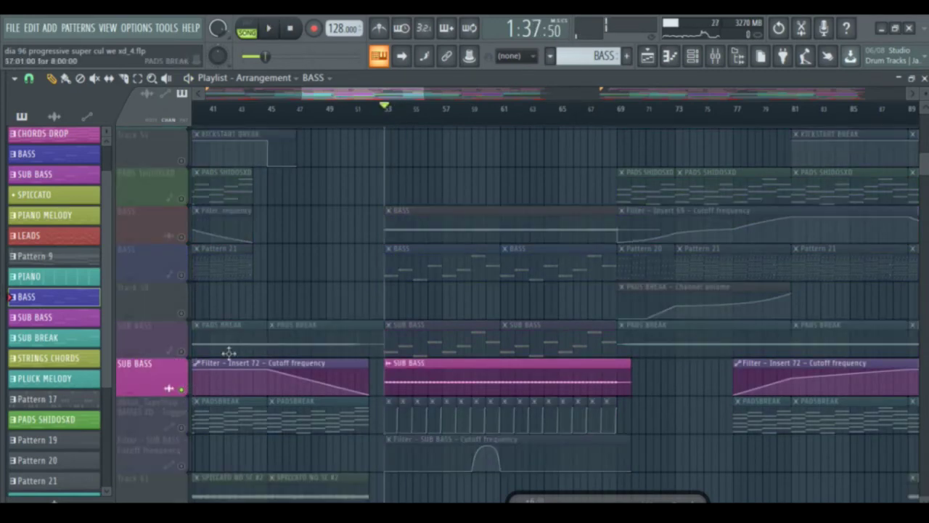
click(183, 351)
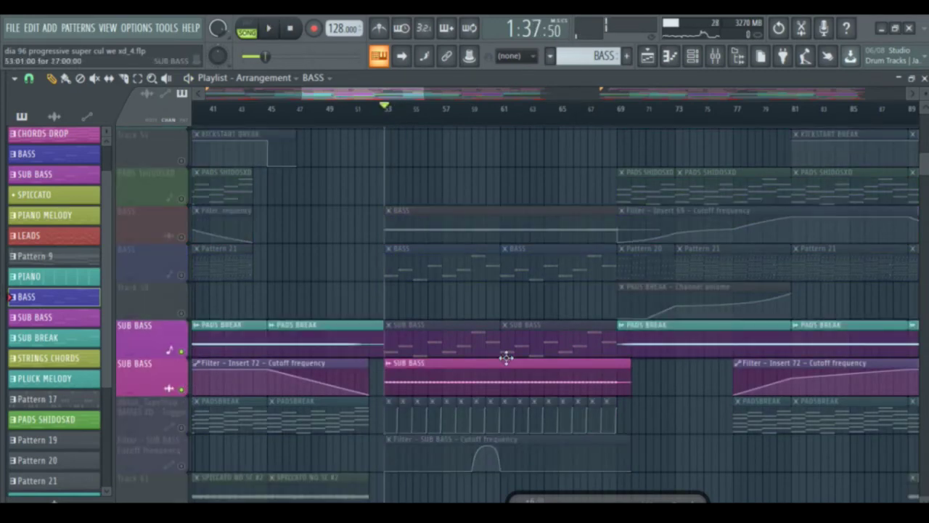
Step: Examine the BASS pattern's Layer #2 notes in the piano roll from bar 1, and return to the playlist
double_click(457, 265)
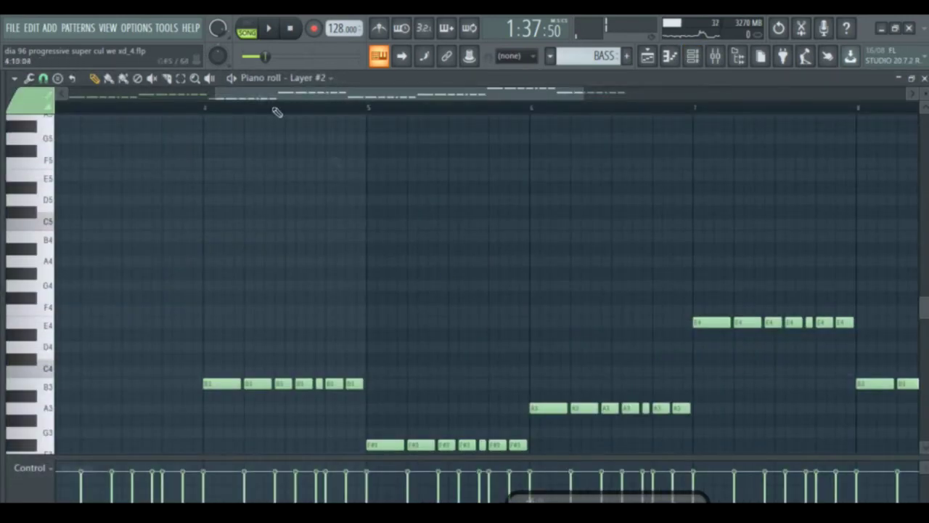
drag(251, 94, 104, 94)
drag(925, 307, 926, 347)
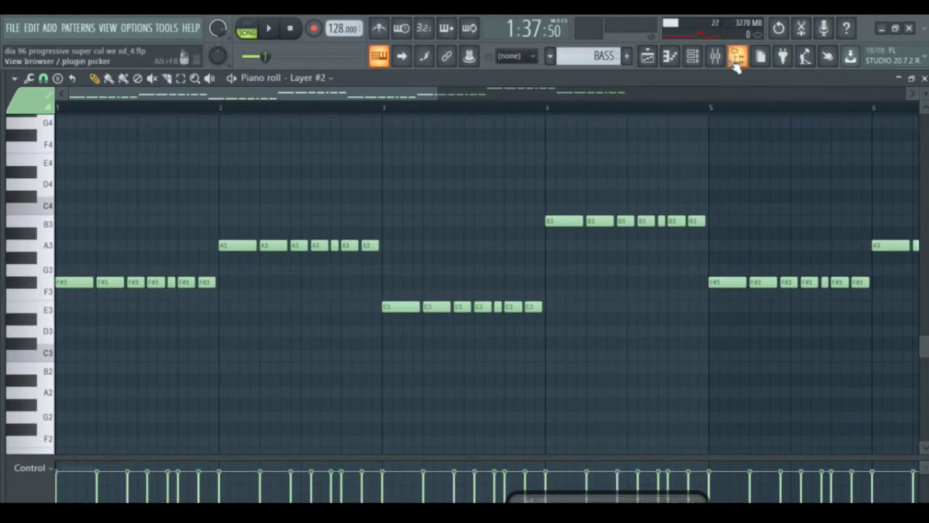
click(647, 58)
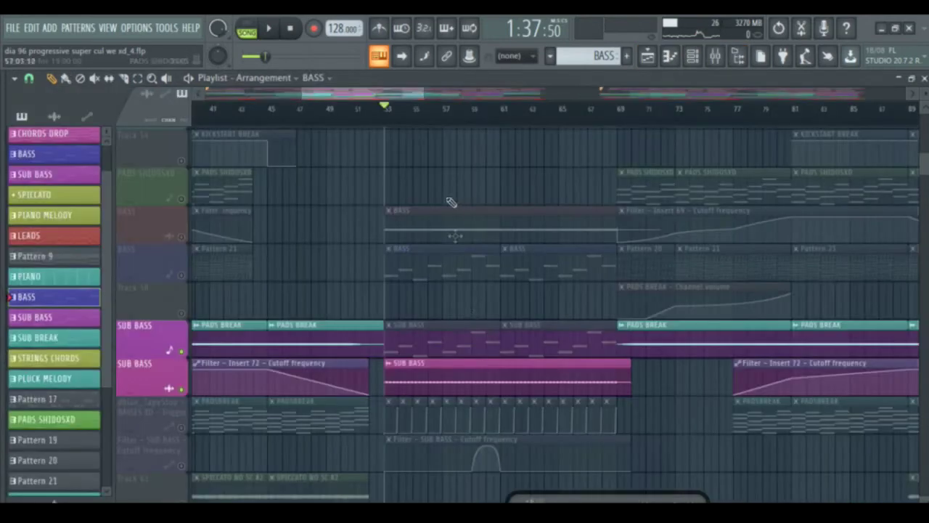
Step: Open the SUB BASS pattern's Sub Bass notes in the piano roll and play them
click(420, 352)
click(692, 56)
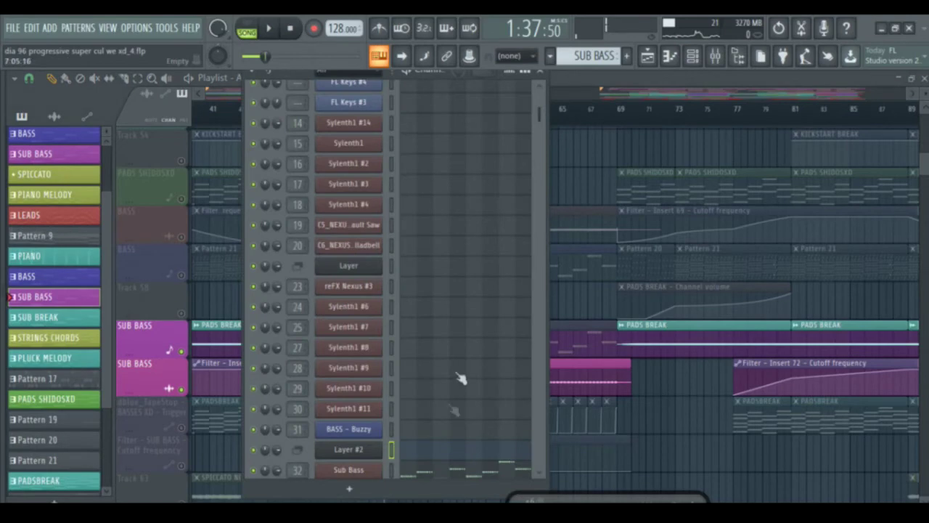
click(452, 473)
drag(926, 349, 925, 315)
click(231, 77)
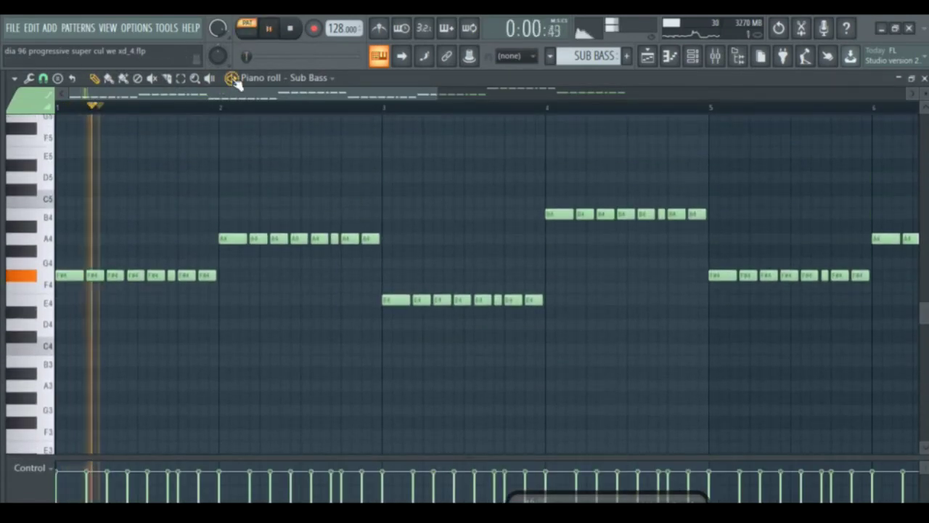
key(space)
click(231, 77)
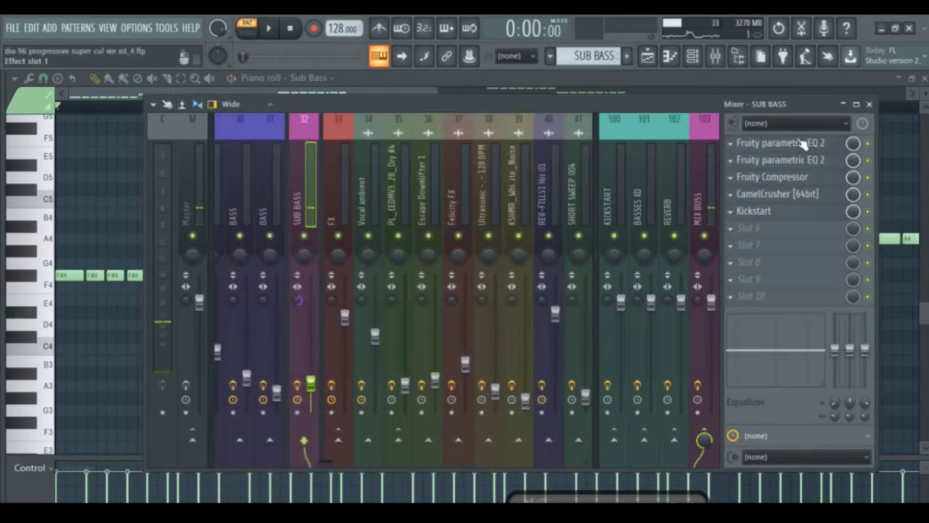
Step: Examine the SUB BASS track 32 effects: both Fruity parametric EQ 2 instances, Fruity Compressor, CamelCrusher and Kickstart
click(802, 144)
click(488, 194)
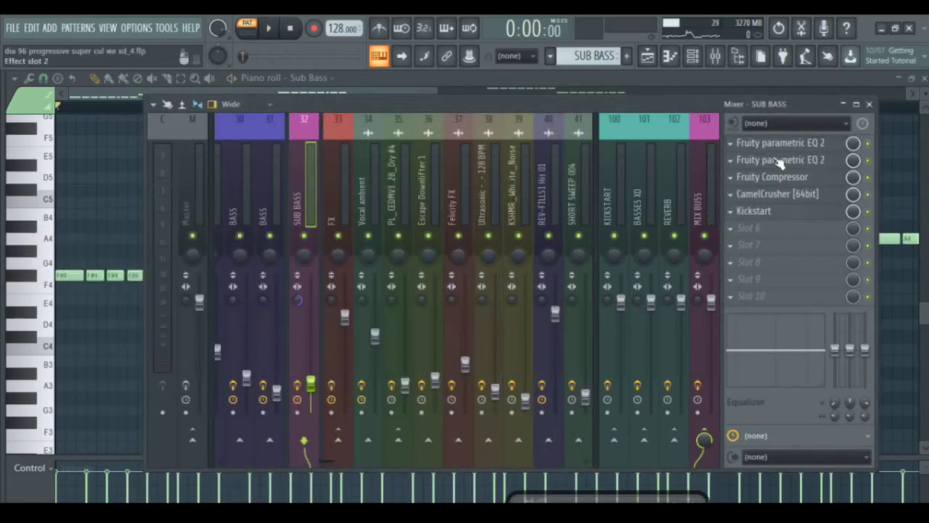
click(781, 161)
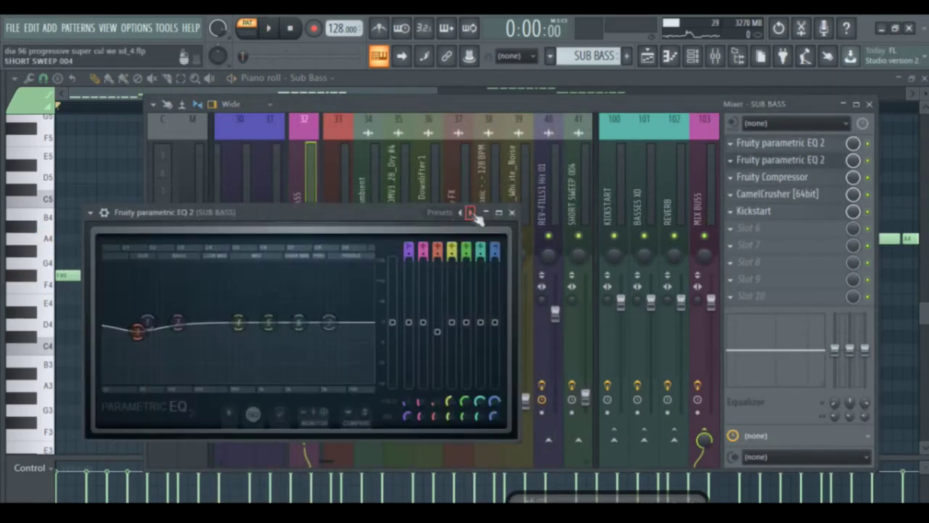
click(512, 213)
click(761, 179)
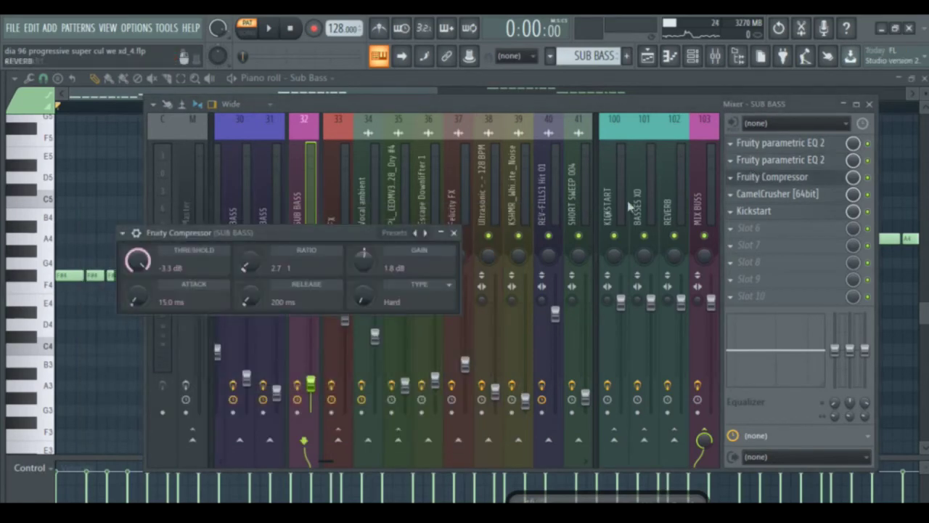
click(465, 238)
click(784, 195)
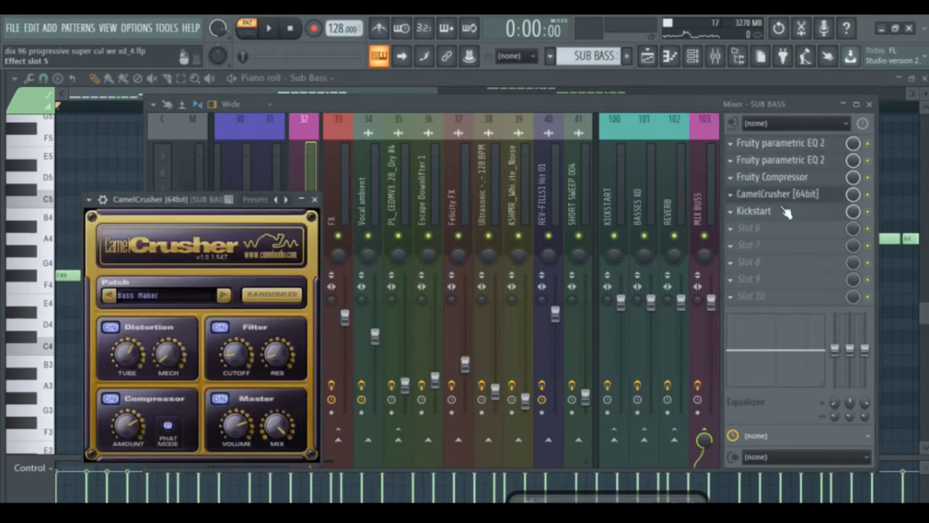
click(755, 211)
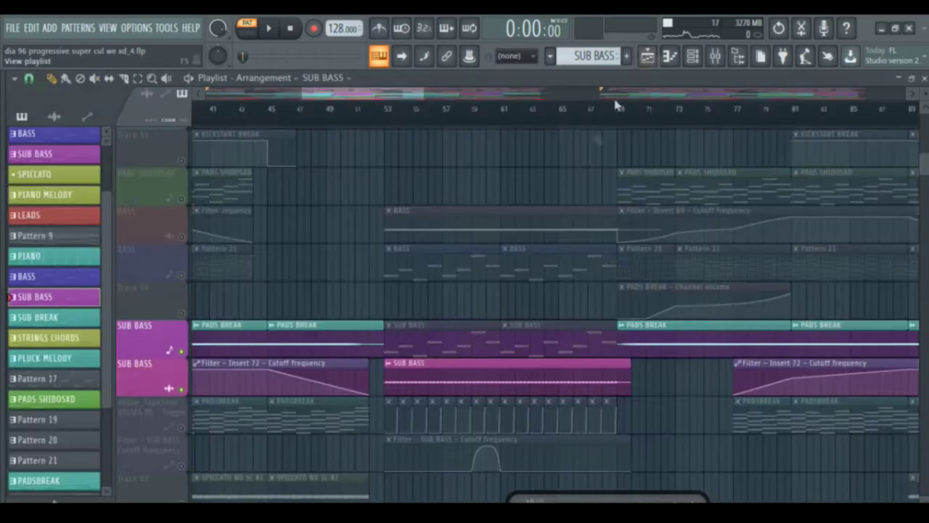
Step: Examine Fruity Filter on the SUB BASS audio clip's mixer track 45, and set the playback position near bar 60
key(F9)
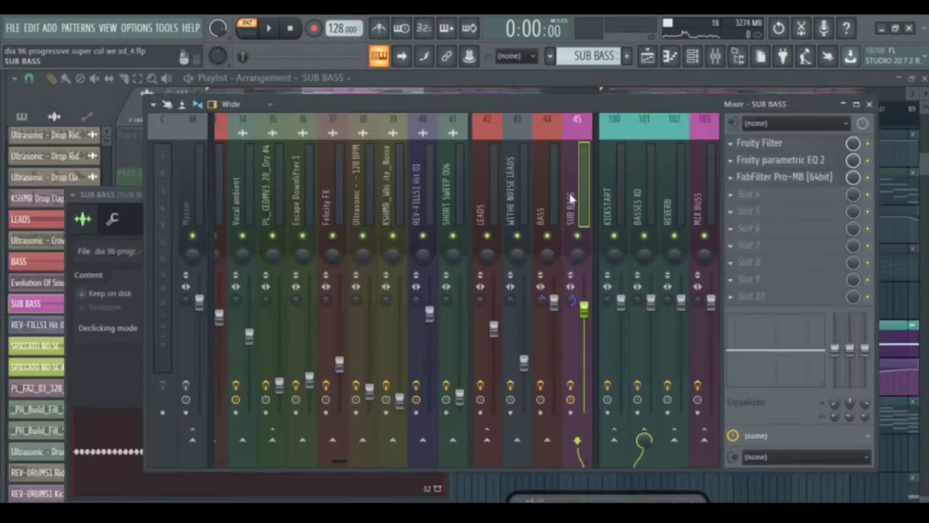
click(768, 143)
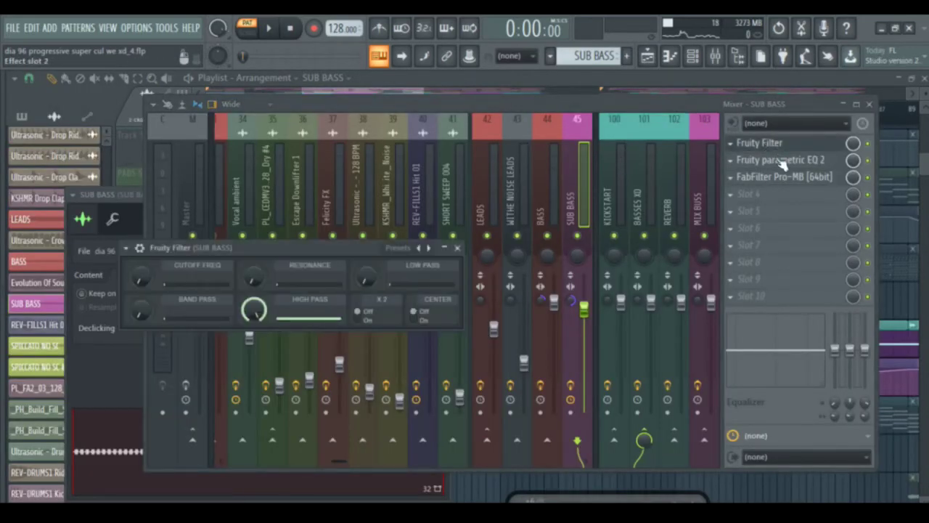
click(644, 56)
click(488, 109)
click(715, 56)
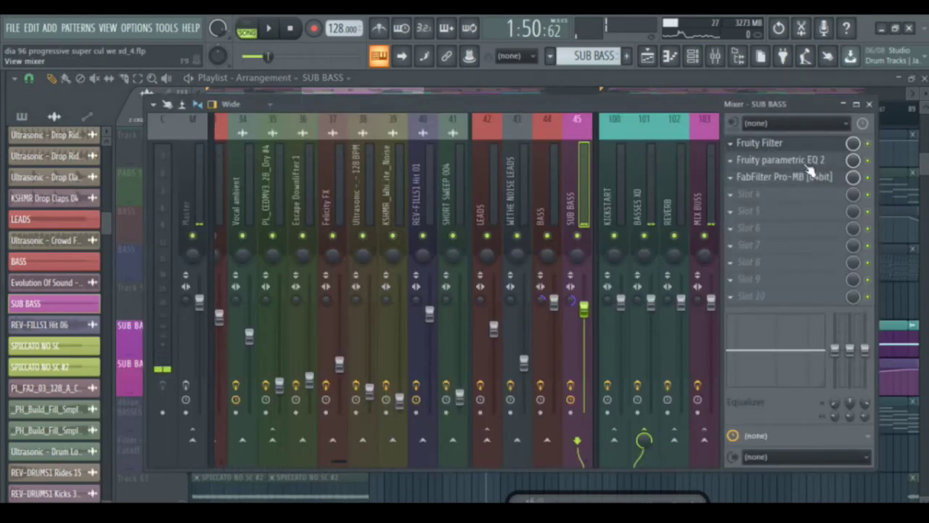
Step: Examine the band 4 low-frequency dip in Fruity parametric EQ 2 on the SUB BASS audio track, and close the equalizer
click(806, 159)
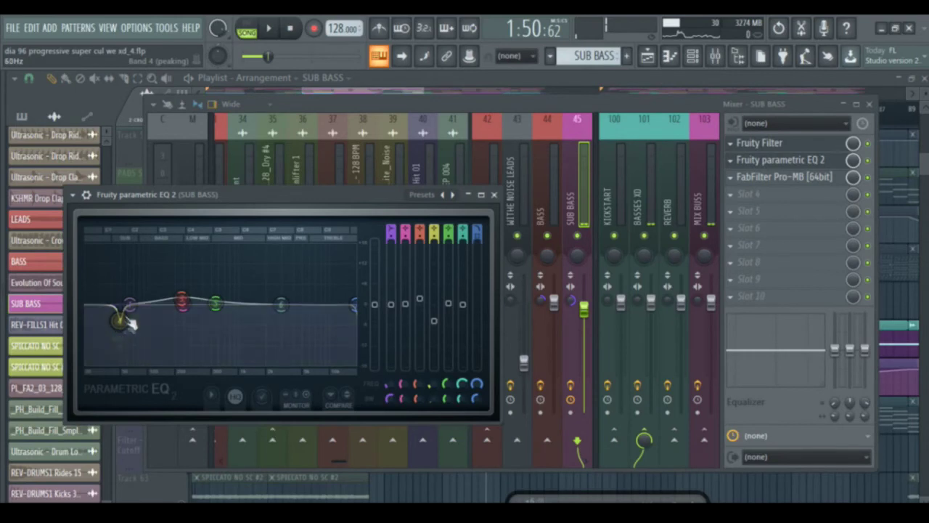
drag(119, 320, 121, 329)
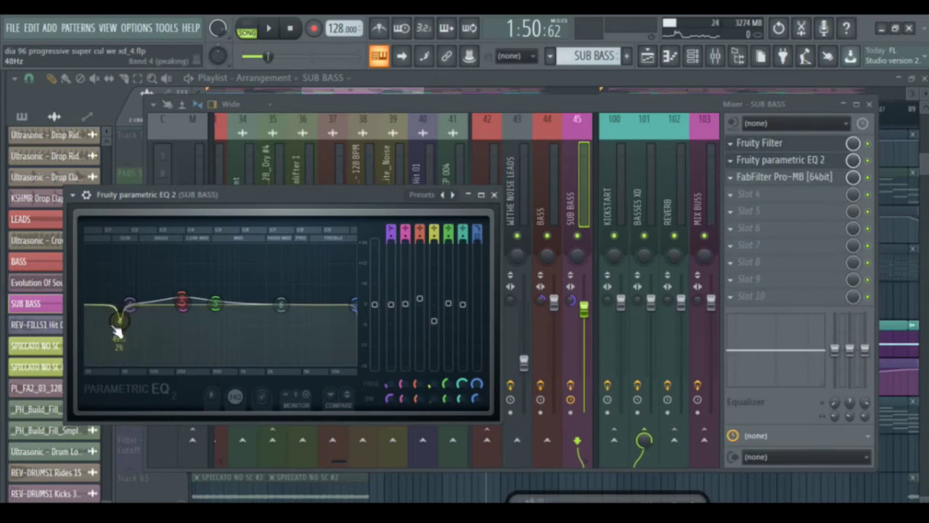
drag(121, 333, 119, 345)
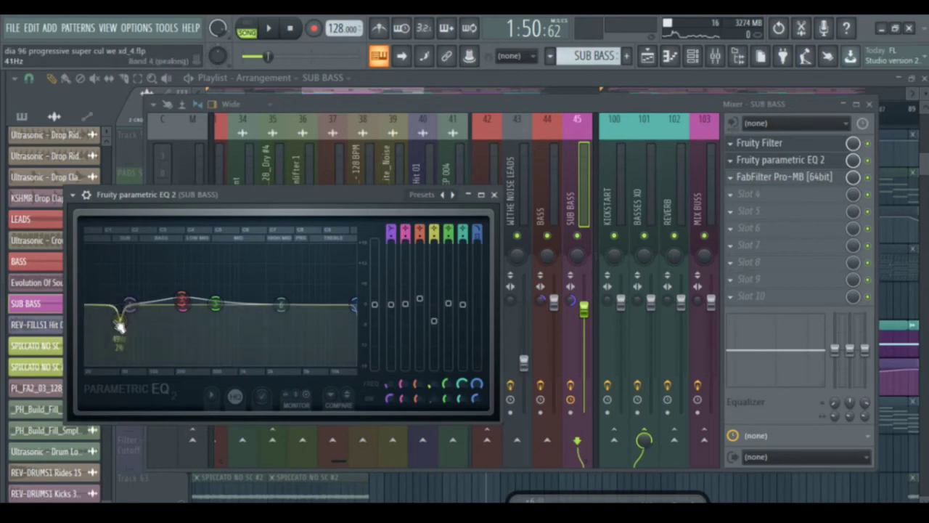
click(494, 196)
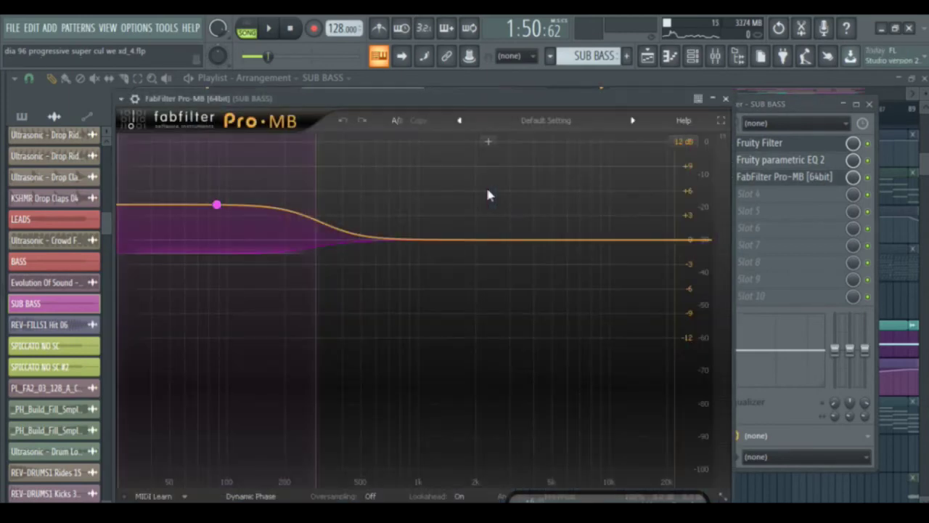
Step: Examine band 1 of FabFilter Pro-MB on the SUB BASS audio track while the song plays
drag(411, 96, 506, 105)
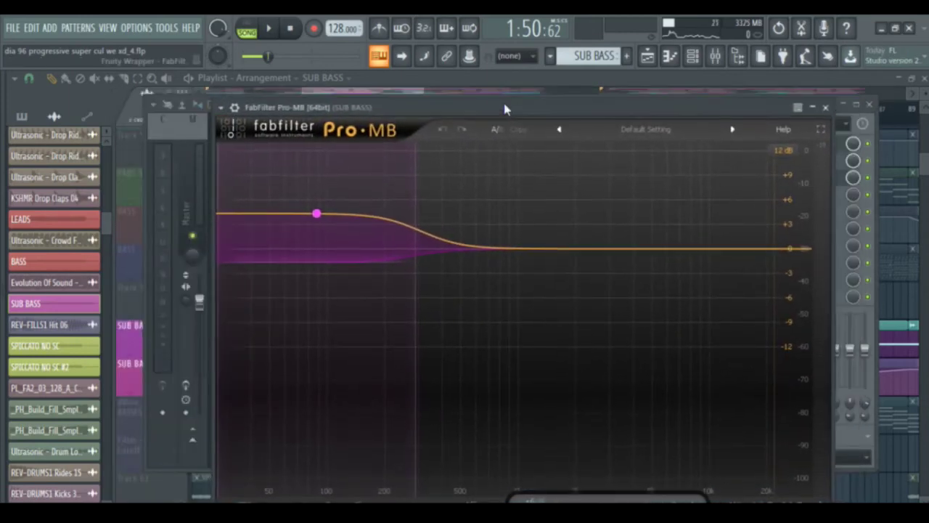
mouse_move(315, 215)
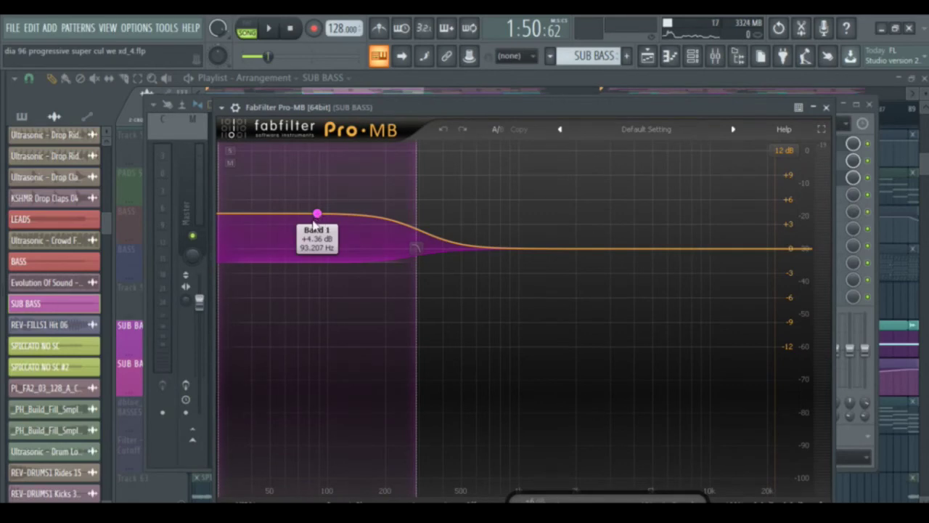
key(space)
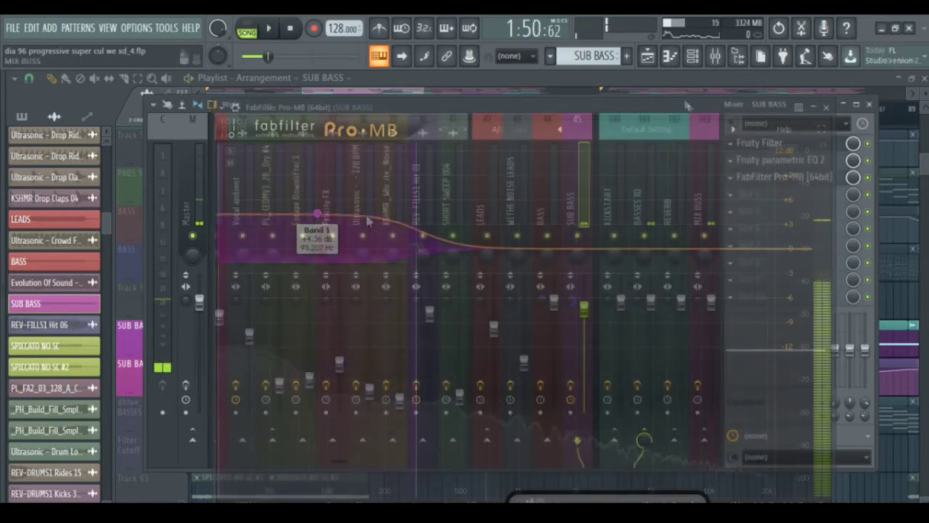
Step: Return to the playlist, enable the BASS audio track alongside both SUB BASS tracks, and set playback to bar 53
click(650, 58)
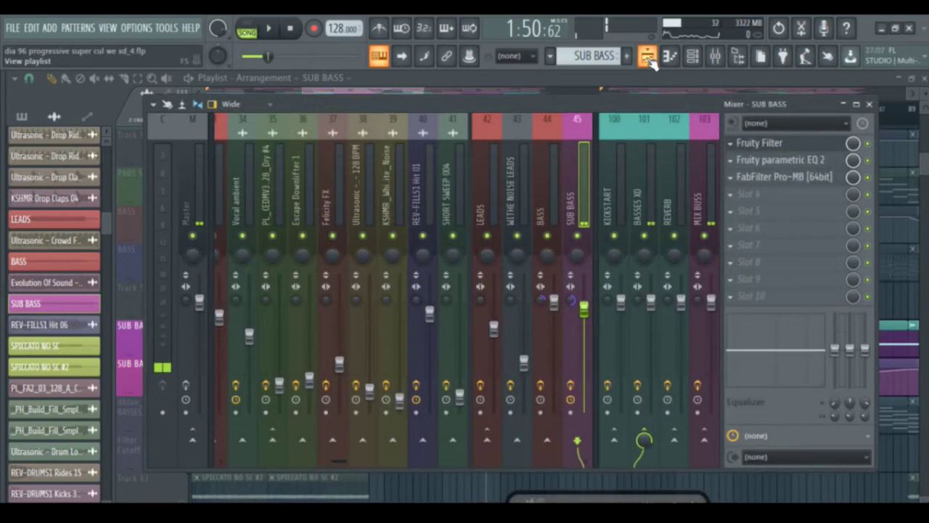
click(648, 58)
key(space)
click(181, 236)
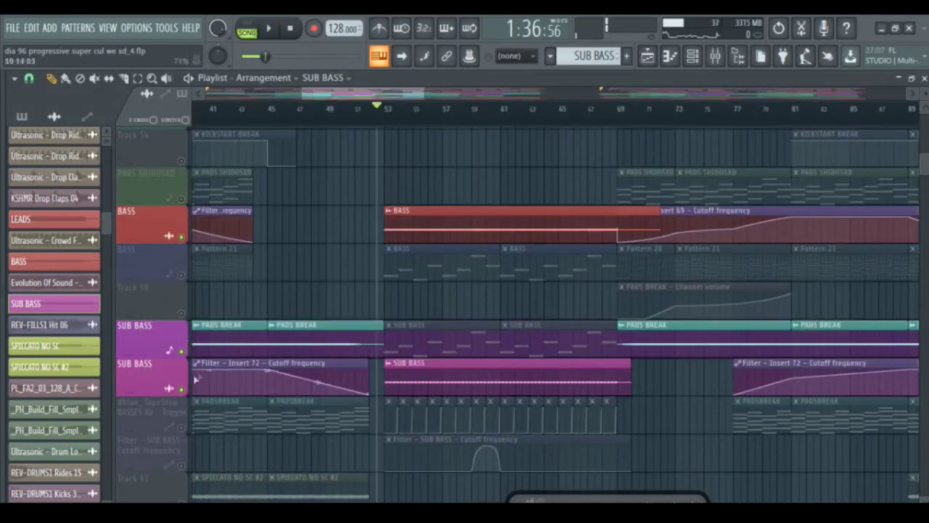
click(384, 109)
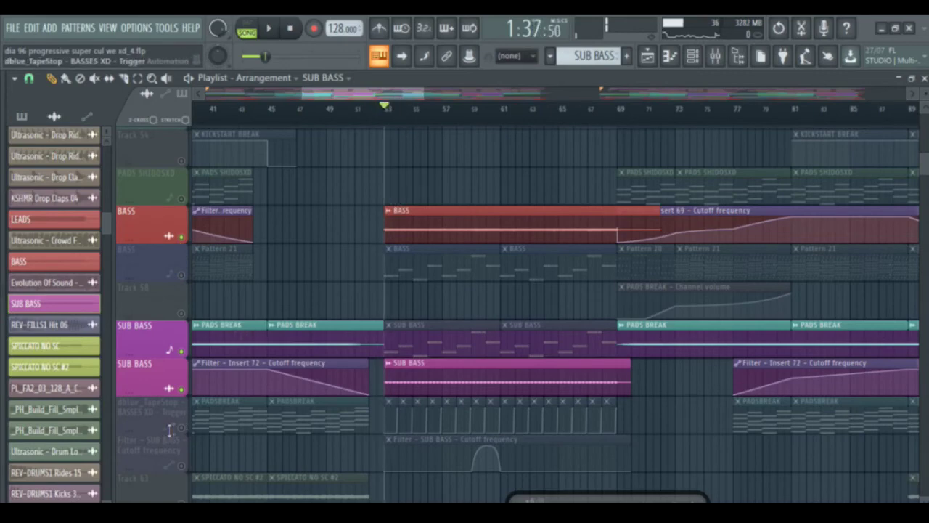
Step: Enable the dblue_TapeStop trigger and SUB BASS filter cutoff automation tracks, and play the BASSES XD bus in the mixer
click(166, 28)
key(Escape)
click(715, 56)
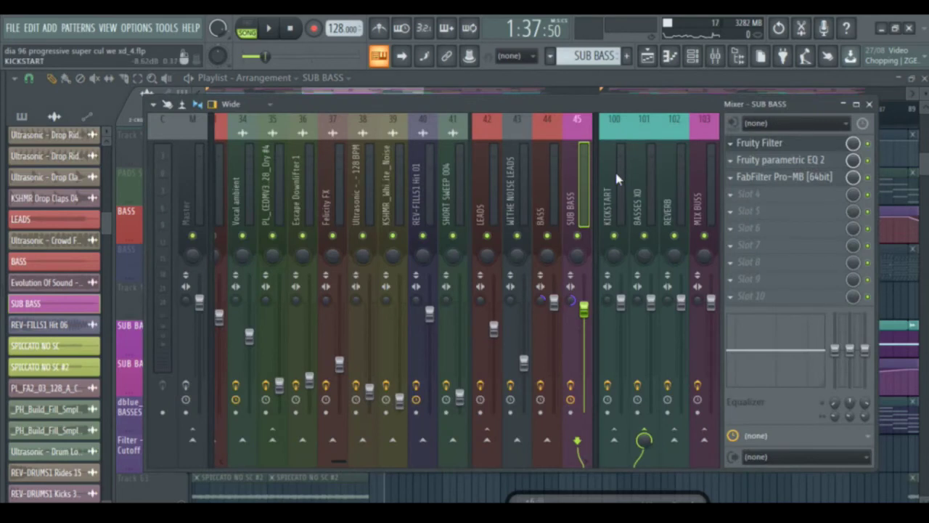
click(646, 193)
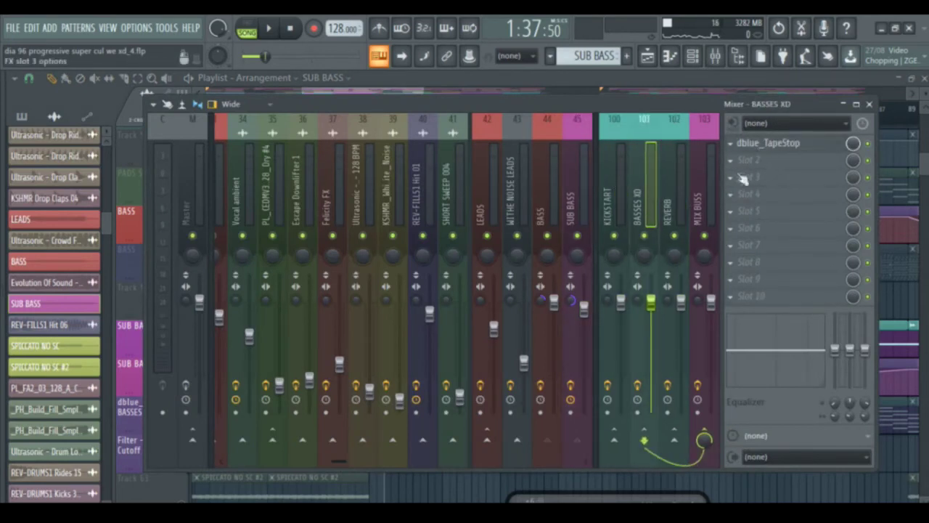
key(space)
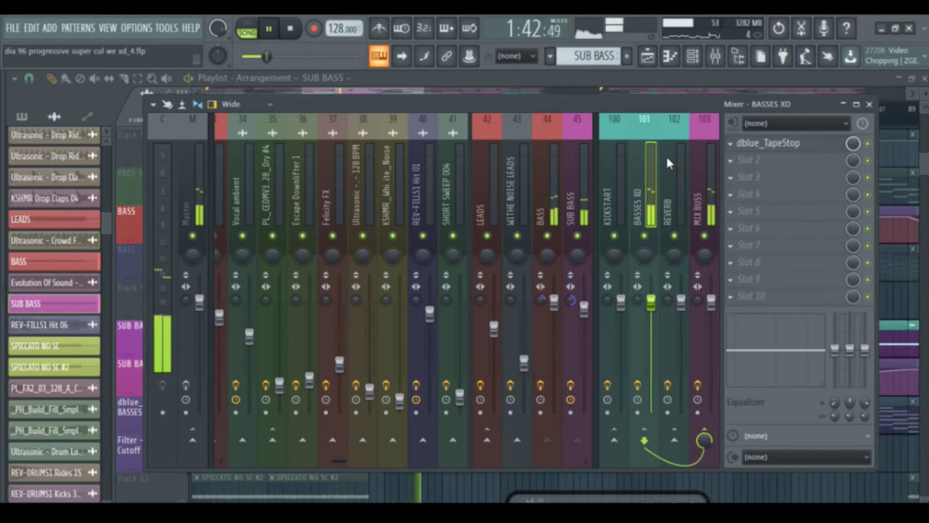
key(space)
key(F9)
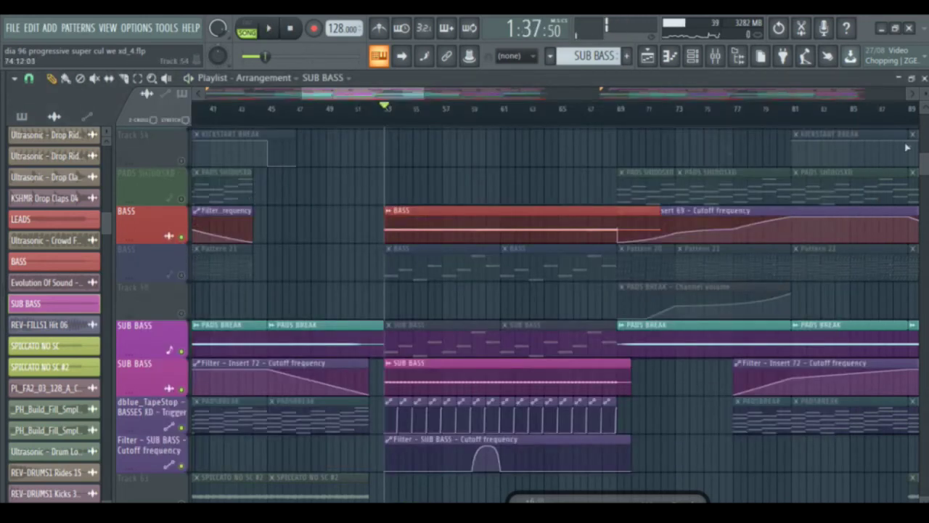
Step: Solo Track 68 with the PIANO MELODY audio and play it from bar 53
drag(927, 169, 927, 177)
click(183, 270)
click(289, 110)
drag(289, 110, 446, 122)
key(space)
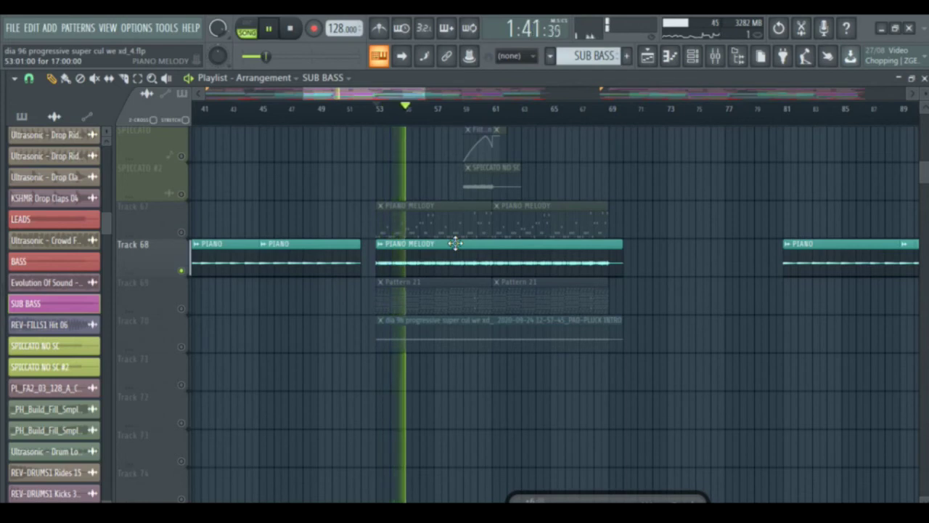
key(space)
Step: Solo Track 70 with the PAD-PLUCK INTRO audio and play it from bar 53
click(460, 340)
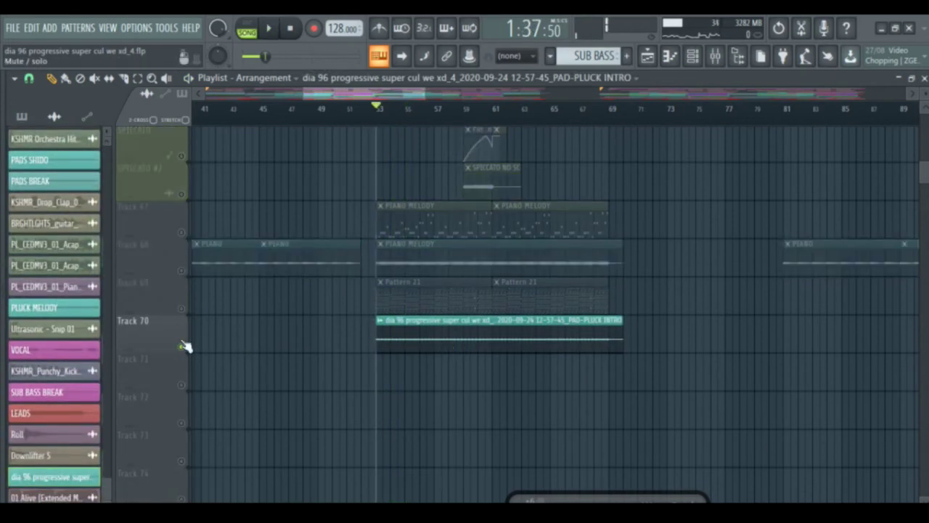
key(space)
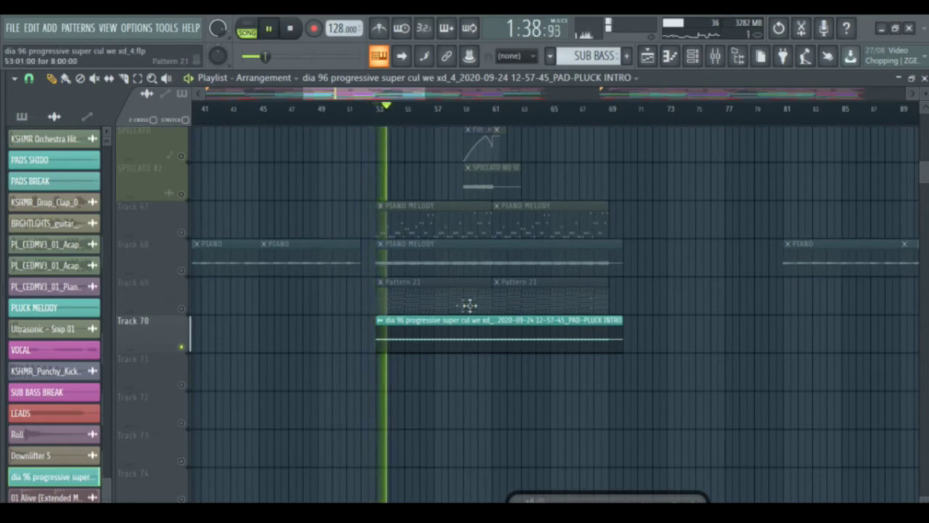
click(694, 60)
key(space)
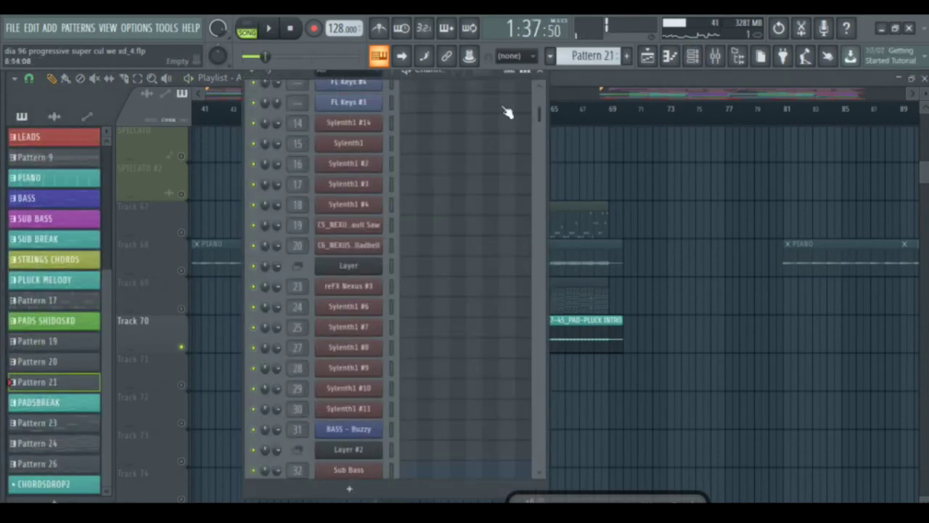
Step: Examine Pattern 21's Sylenth1 #6 notes in the piano roll and the instrument's PLUCK - Summer preset
click(424, 94)
drag(438, 91, 751, 103)
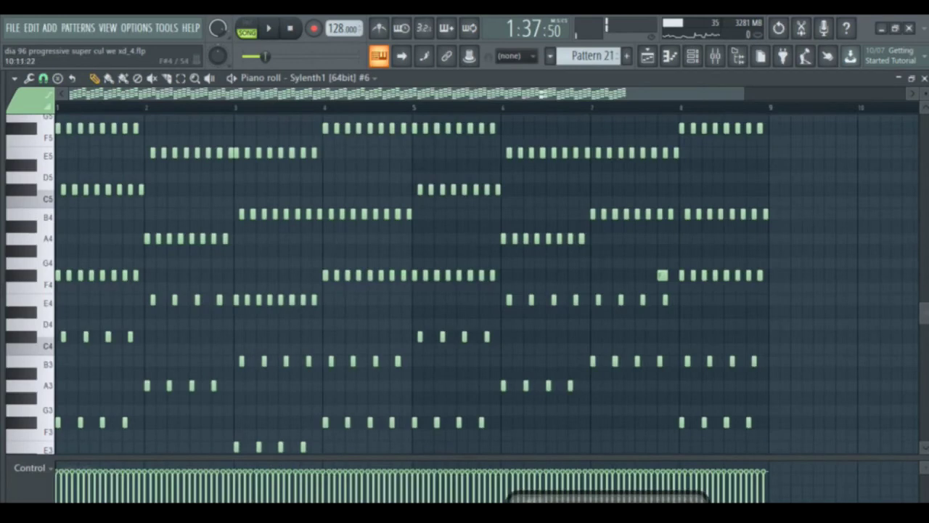
click(694, 59)
click(345, 229)
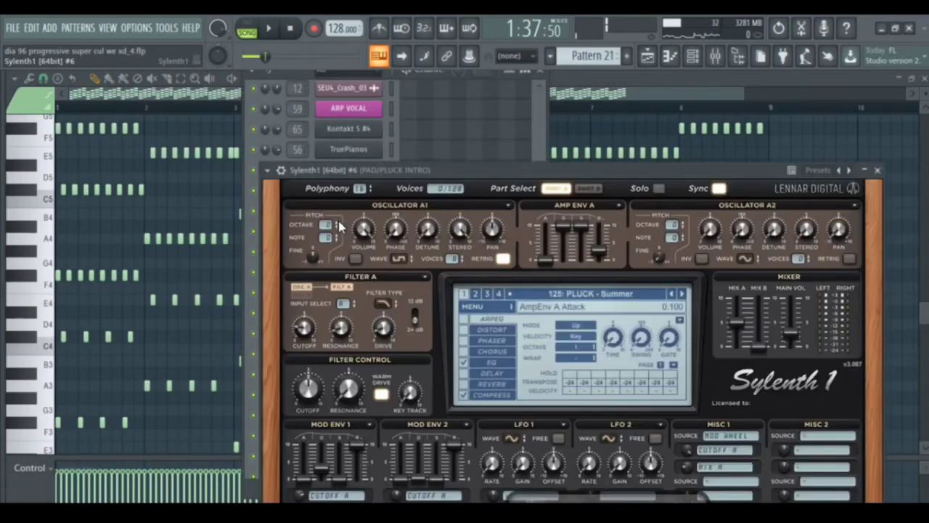
Step: Examine ValhallaRoom, Fruity parametric EQ 2 and Fruity Compressor on the PAD/PLUCK INTRO mixer track
key(F9)
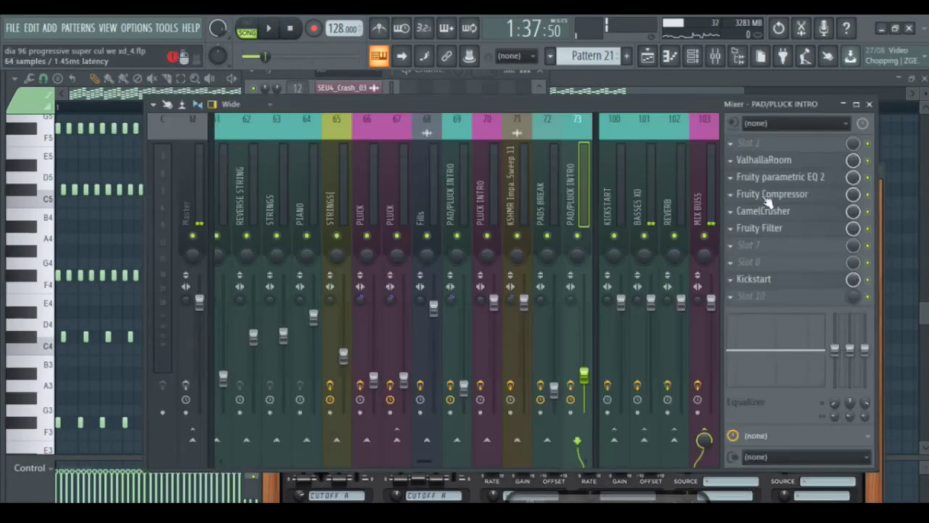
click(771, 161)
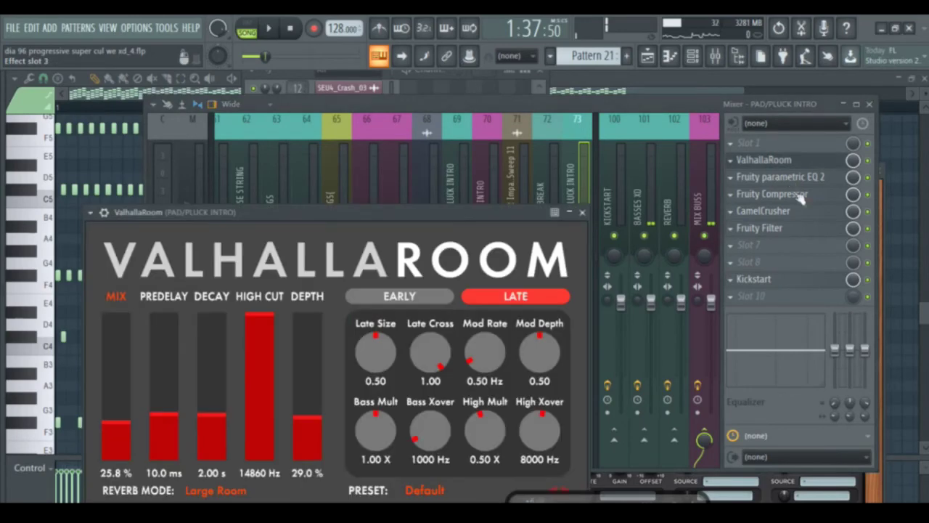
click(795, 180)
click(805, 197)
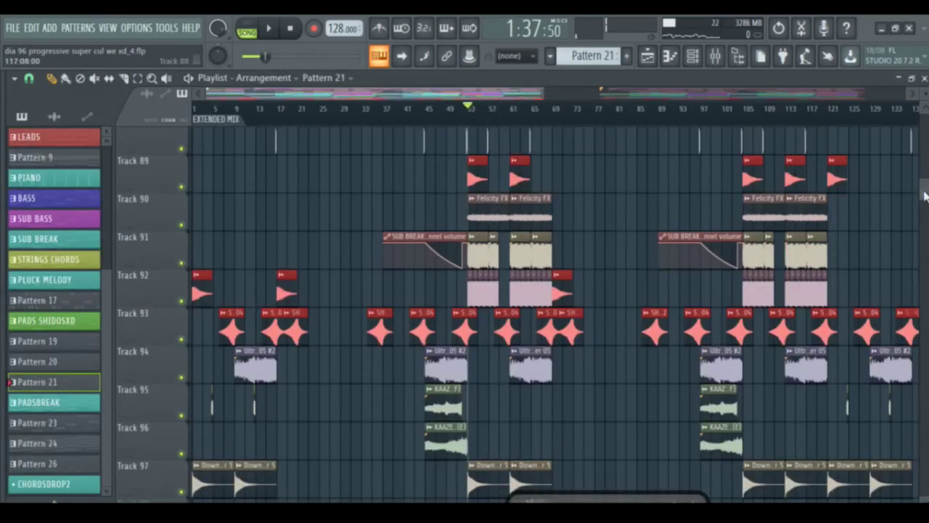
Step: Isolate the effects in the full playlist by leaving only Tracks 88 to 95 and Track 97 enabled
scroll(926, 195, up, 2)
right_click(181, 220)
click(181, 258)
click(182, 296)
click(181, 334)
click(181, 334)
click(181, 334)
click(182, 371)
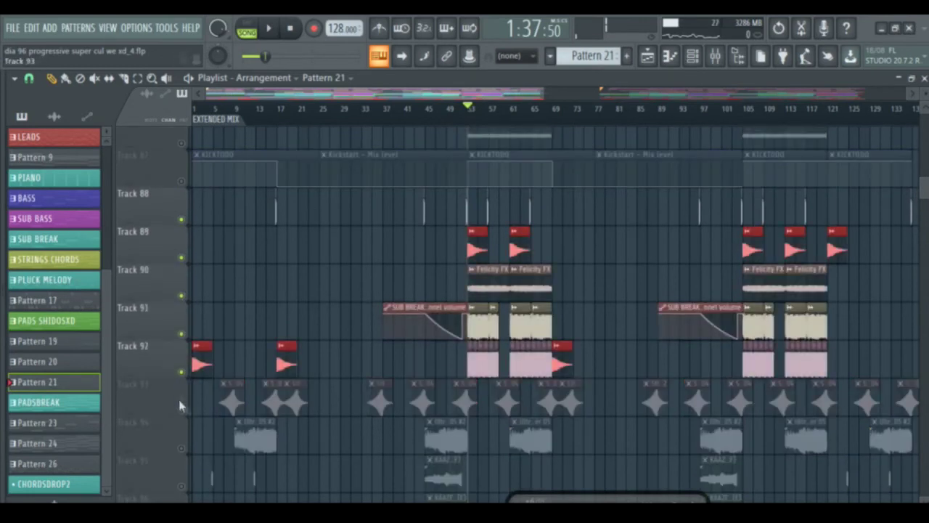
click(182, 411)
click(181, 448)
click(181, 486)
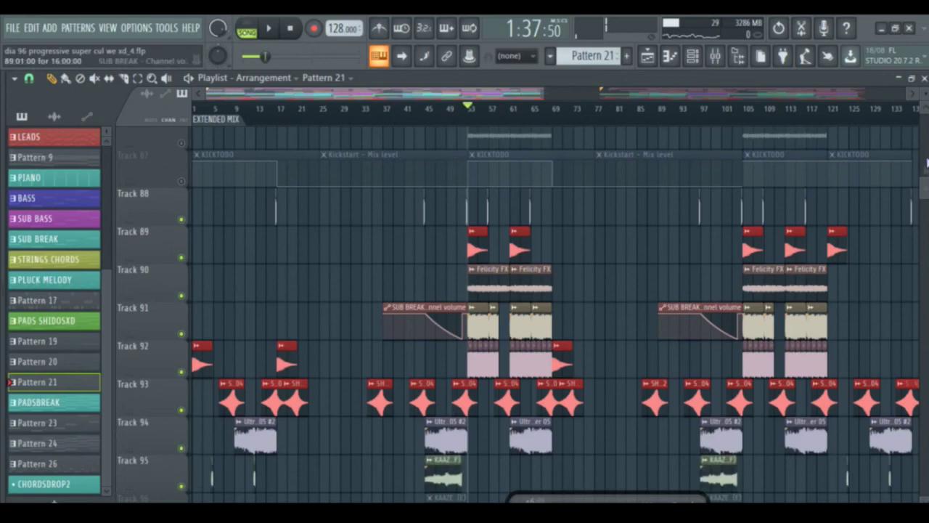
scroll(926, 185, down, 5)
click(181, 385)
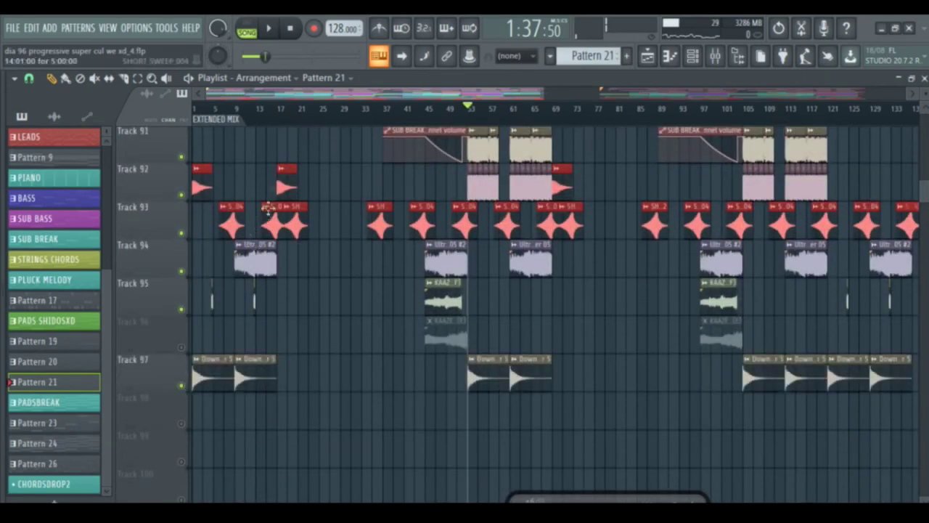
drag(208, 109, 472, 109)
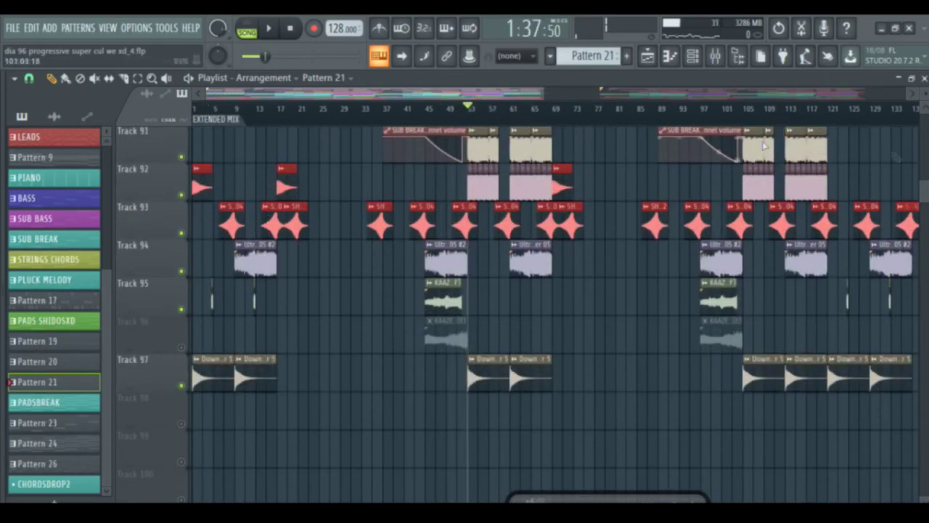
Step: Play the isolated effects on Tracks 88 to 95 and Track 97 from bar 53
scroll(925, 193, up, 5)
key(space)
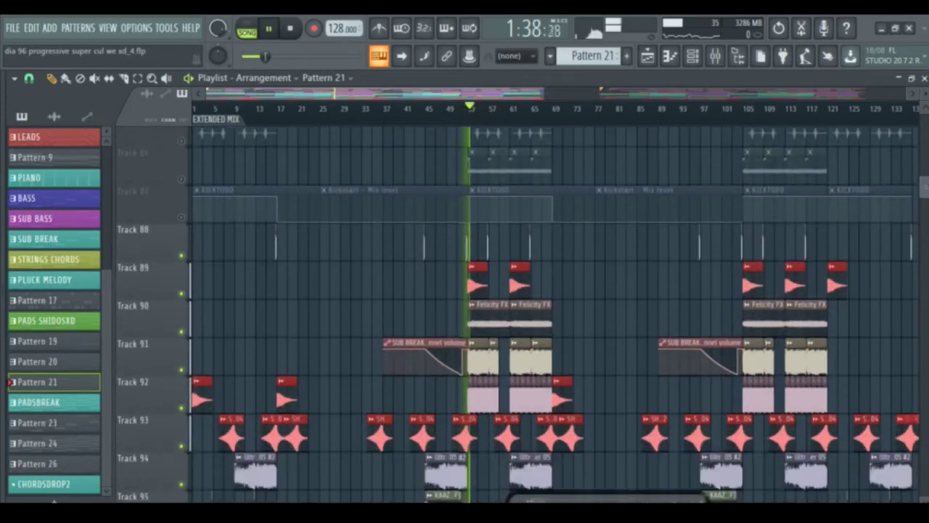
key(space)
Step: Solo Track 90 with the Felicity FX clips and play it from bar 53
right_click(183, 332)
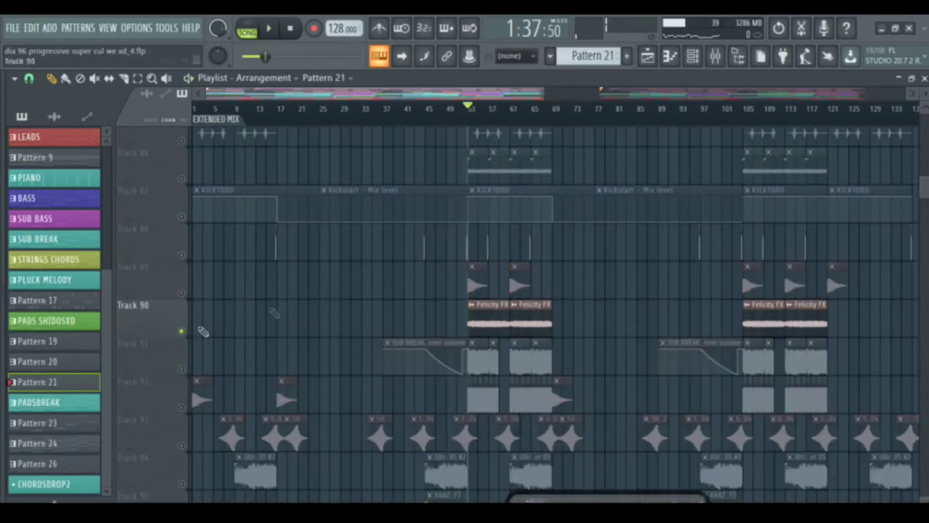
key(space)
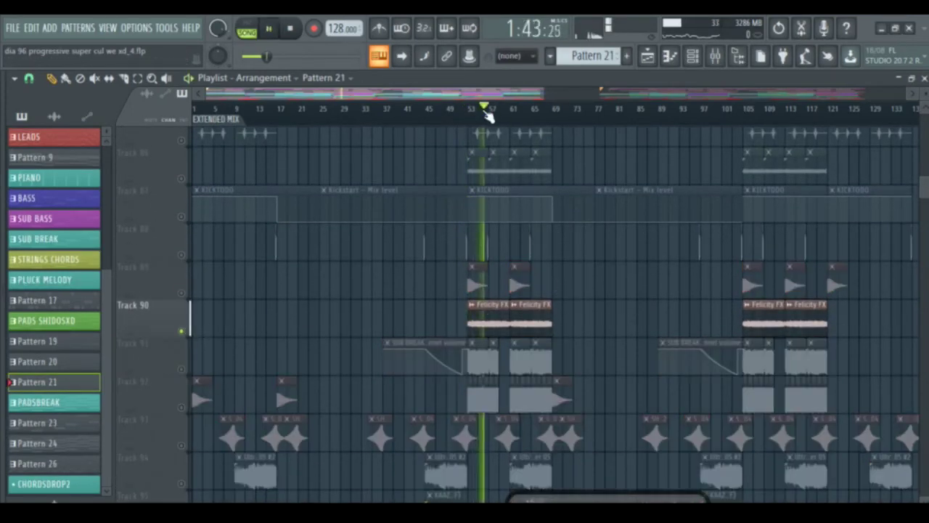
key(space)
Step: Solo Track 91 and examine the channel settings of its Ultrasonic - Crowd Fx 03 - 128 BPM sample
right_click(183, 369)
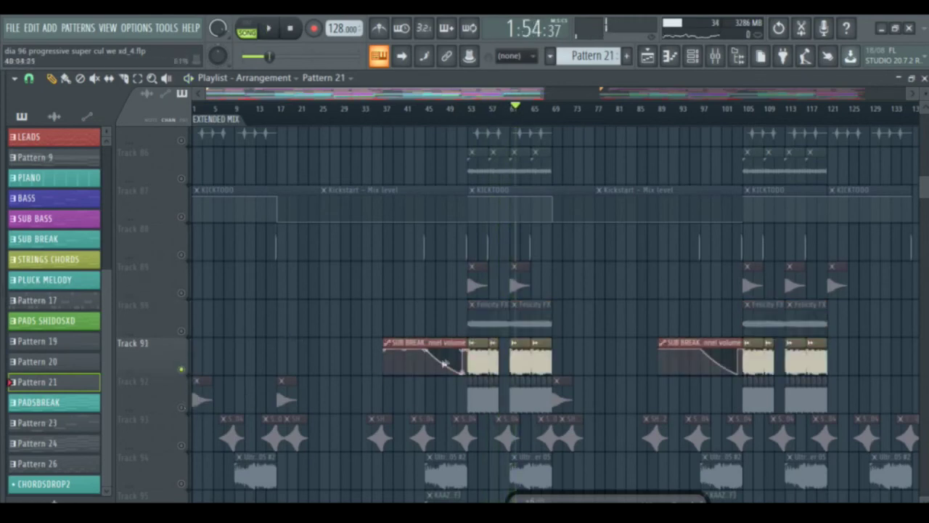
double_click(513, 353)
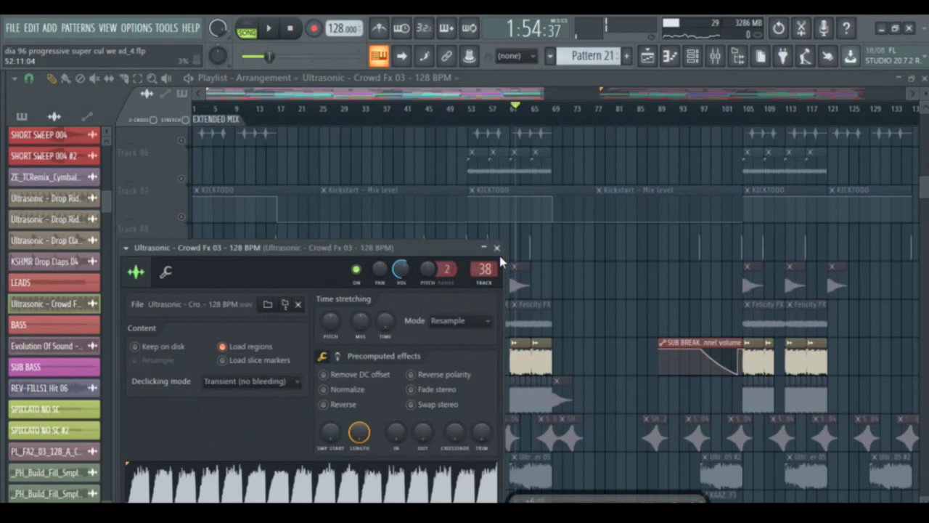
click(498, 248)
Step: Solo Track 92, play it briefly, and re-enable all playlist tracks
right_click(182, 408)
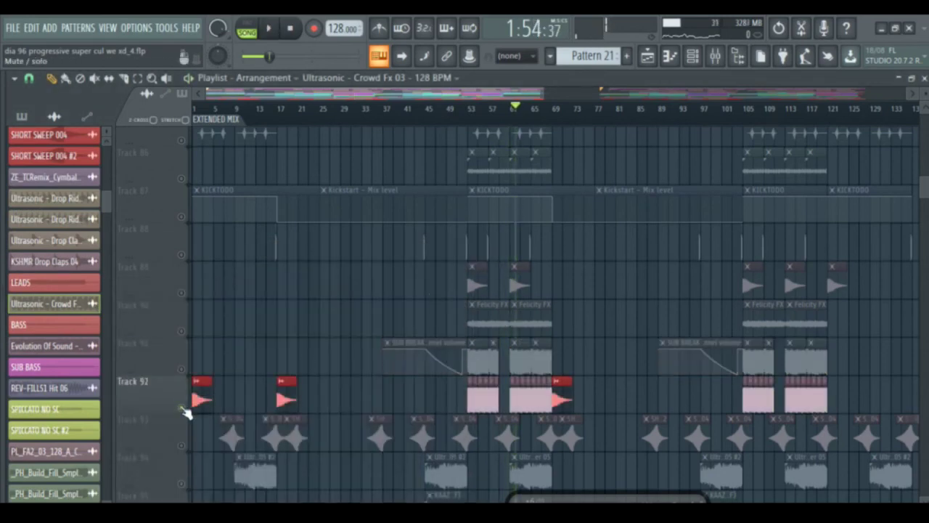
key(space)
key(space)
right_click(182, 408)
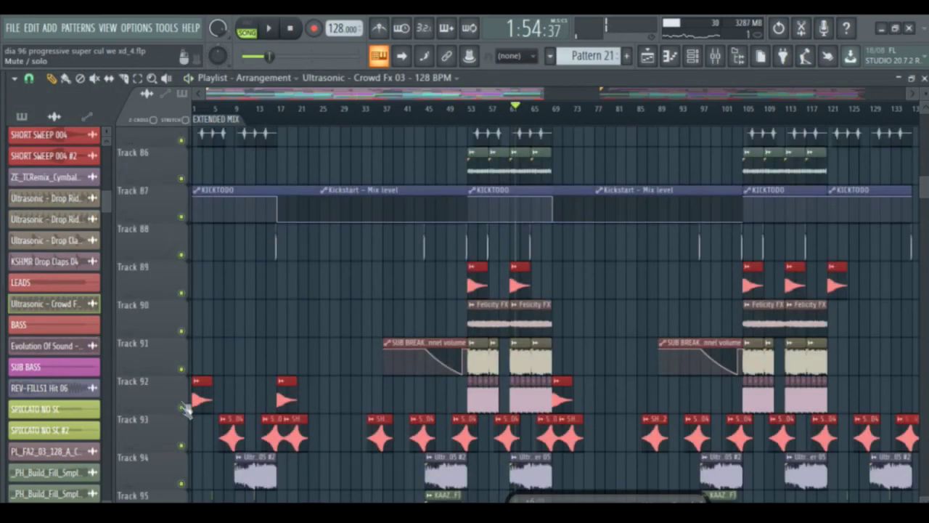
Step: Isolate Track 88, Track 86 and the Fills track above it, and play them from bar 53
right_click(182, 255)
click(182, 178)
click(182, 140)
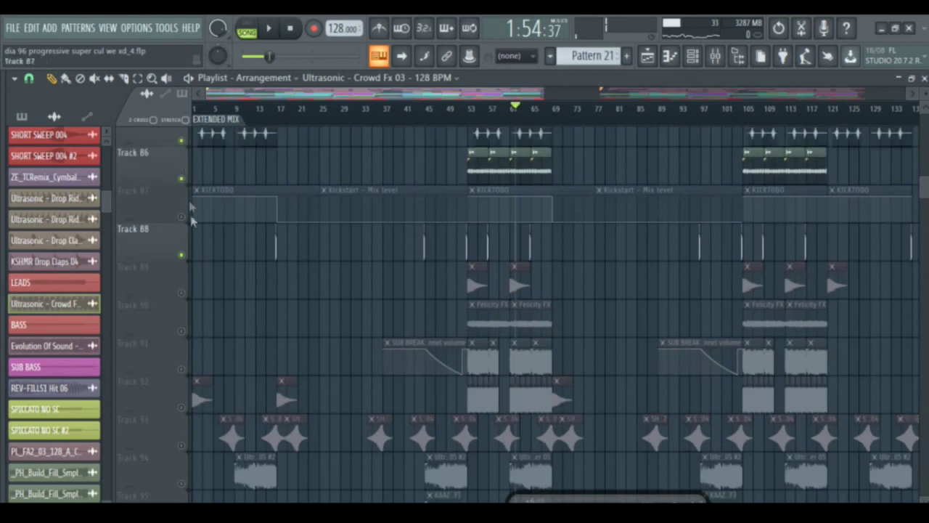
key(space)
click(470, 110)
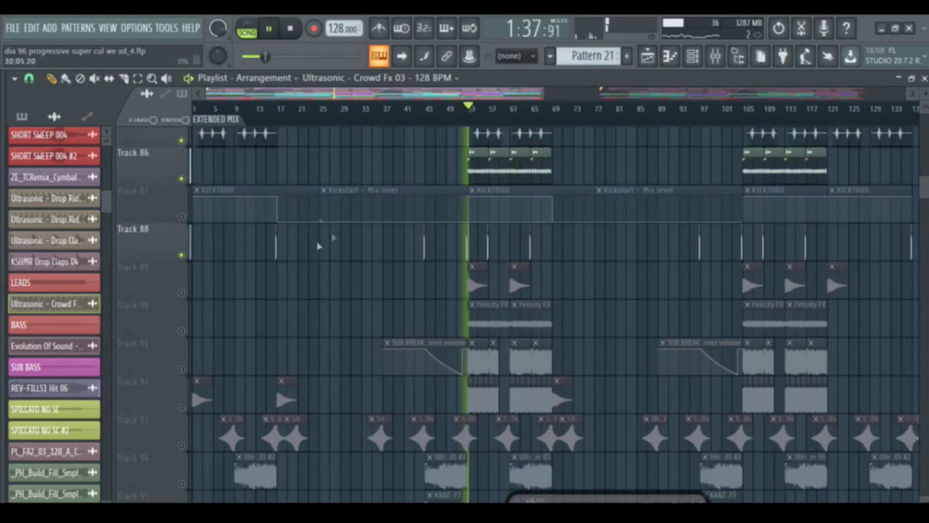
key(space)
Step: Check the Vocal ambient clip on Track 86, replay the isolated tracks from bar 53, and re-enable all playlist tracks
double_click(499, 170)
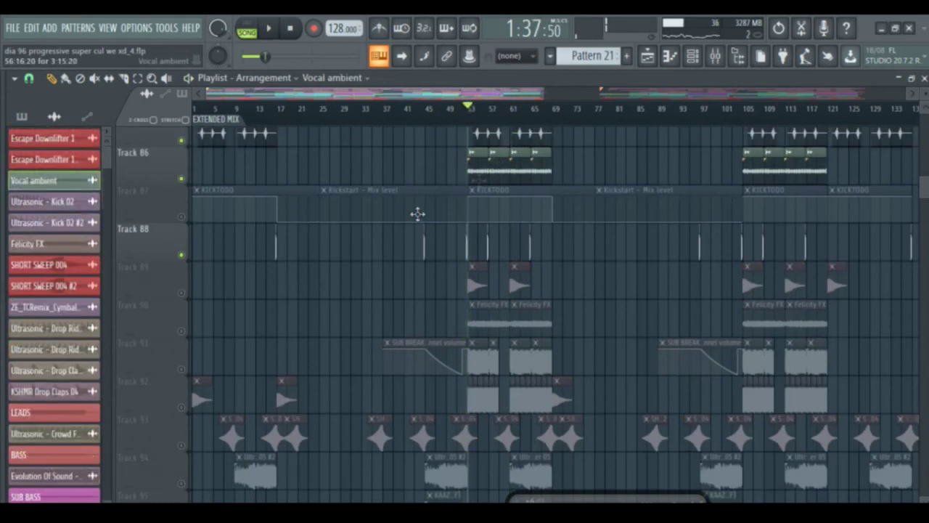
click(440, 181)
key(space)
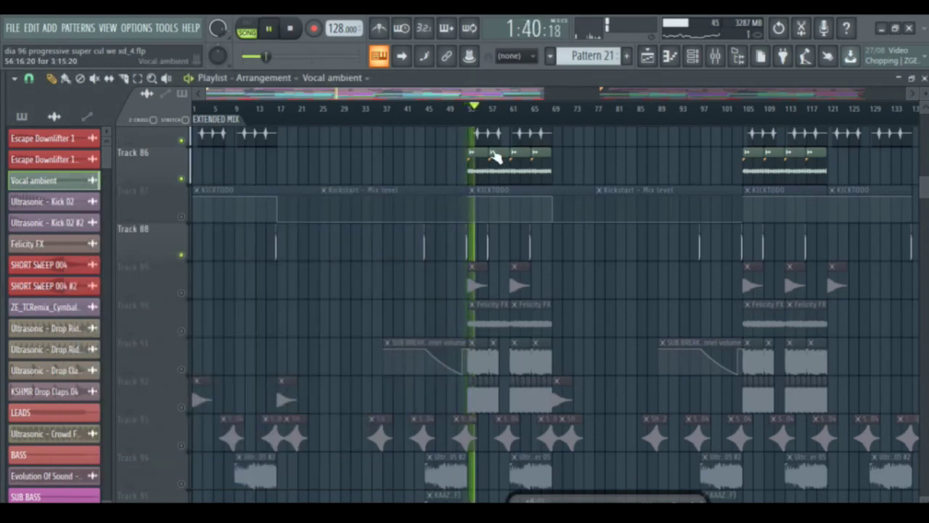
key(space)
right_click(182, 145)
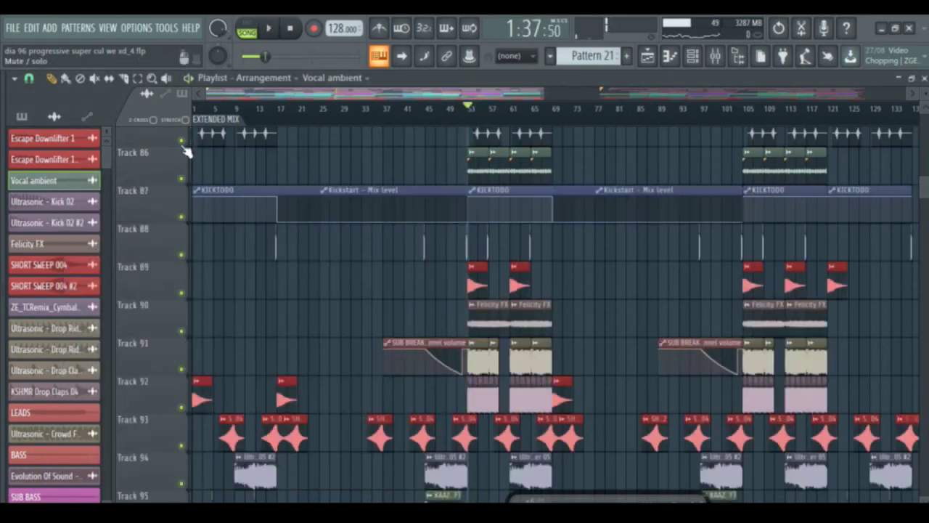
Step: Examine the playlist from the FX and ARP VOCAL tracks through the strings, bass and leads up to the drum tracks
scroll(923, 184, up, 6)
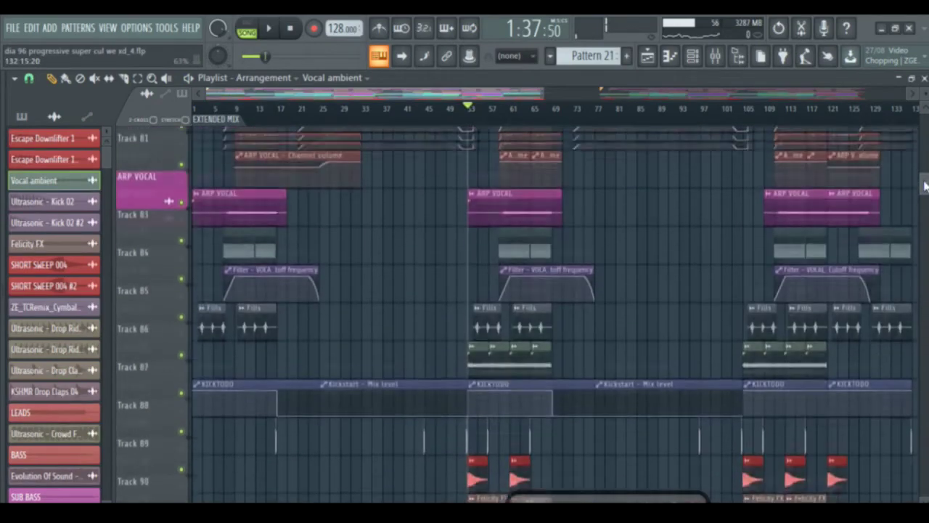
drag(924, 184, 923, 182)
click(509, 111)
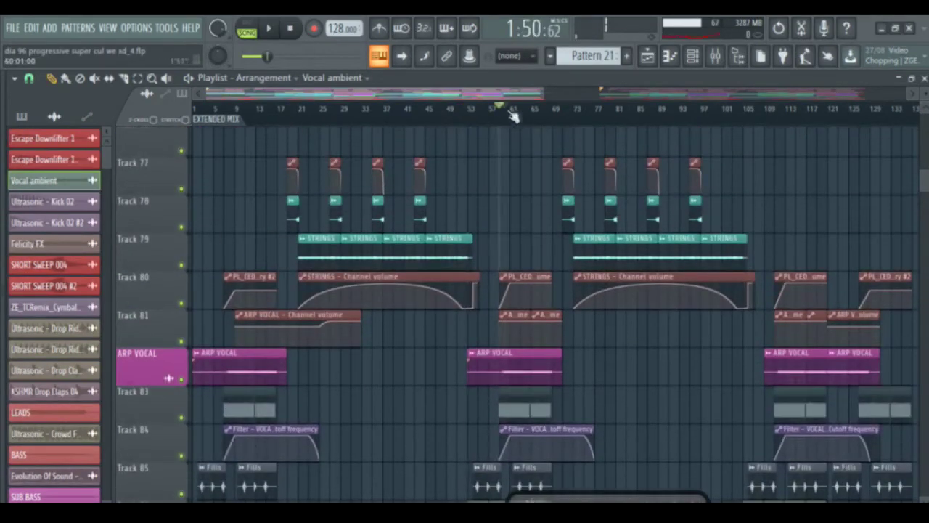
drag(924, 184, 924, 135)
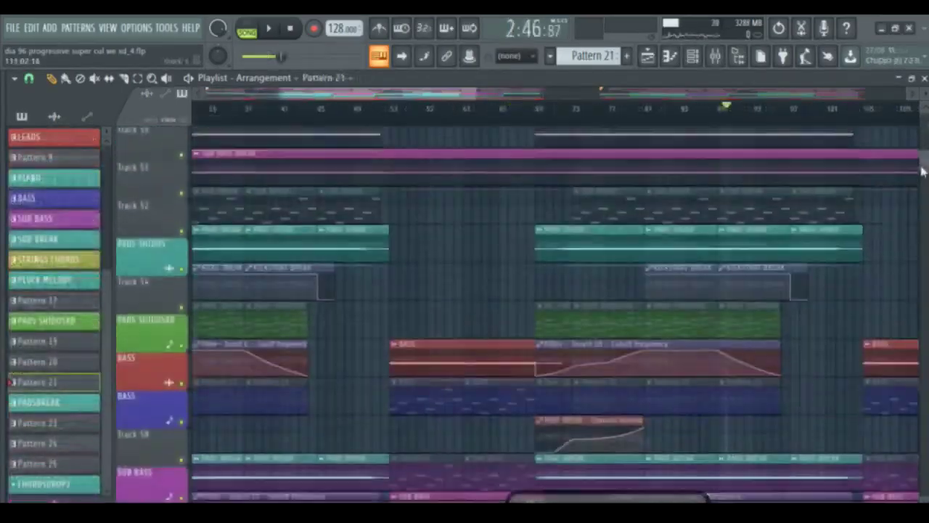
scroll(921, 167, down, 5)
scroll(920, 163, up, 5)
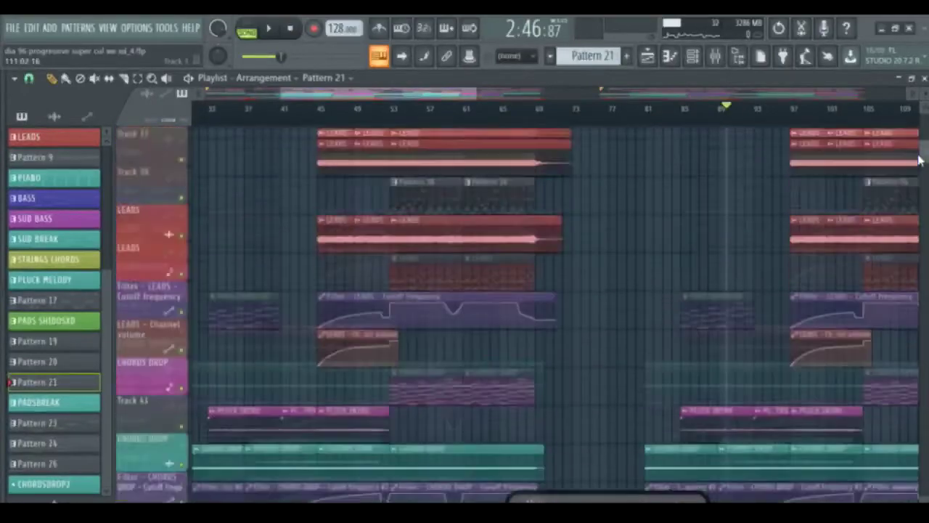
scroll(755, 129, up, 5)
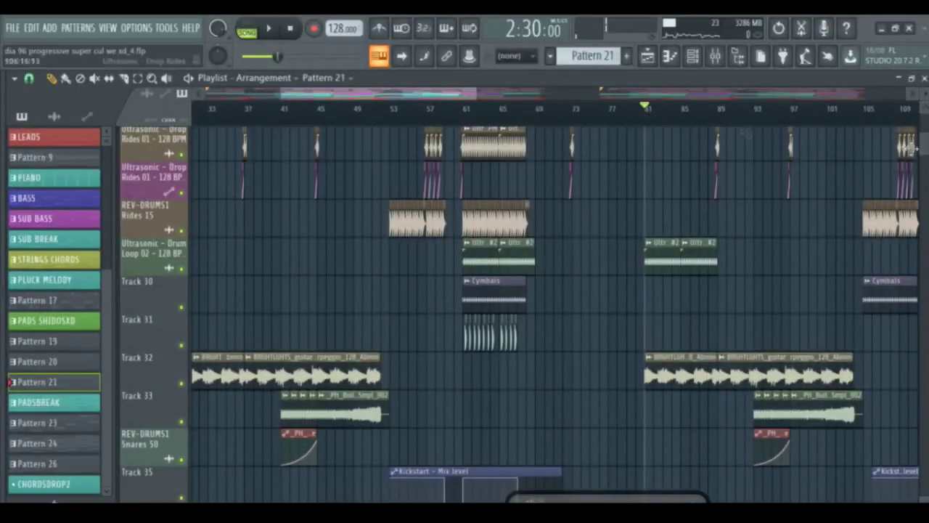
scroll(551, 312, up, 2)
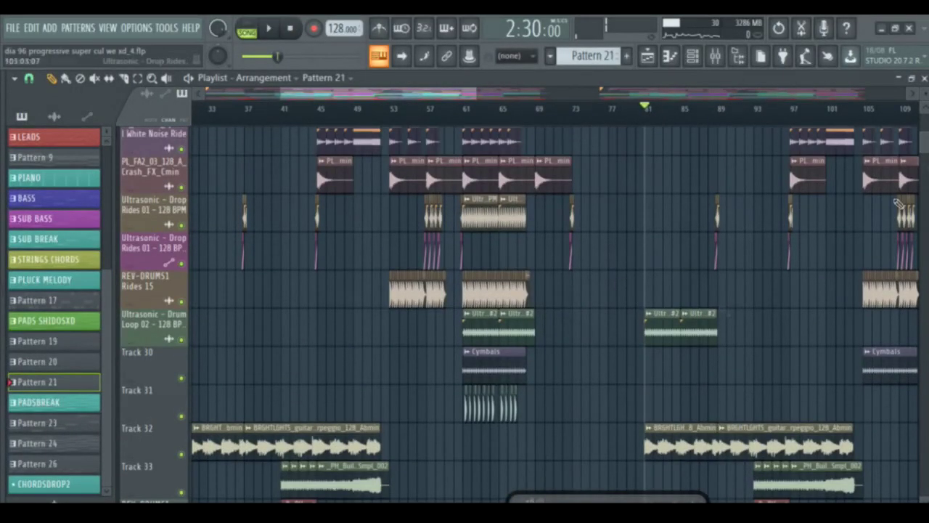
scroll(925, 131, up, 10)
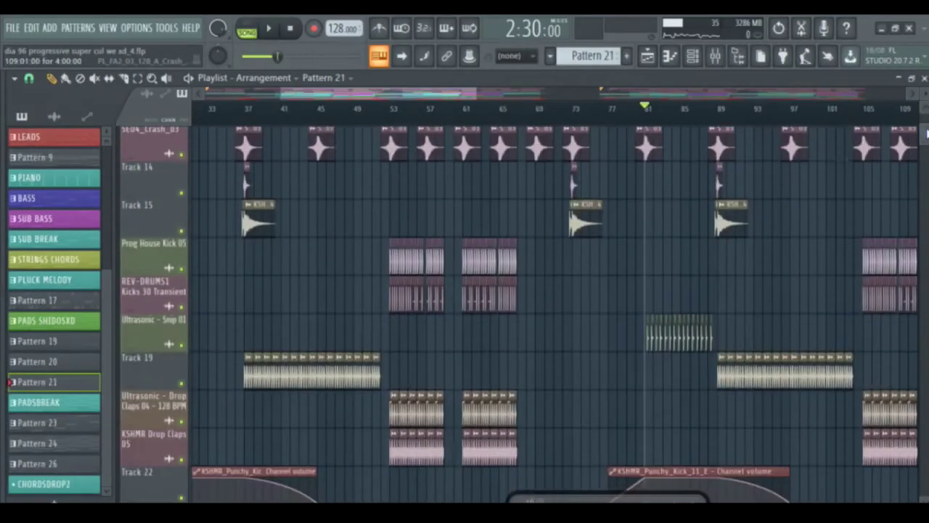
Step: Solo the Ultrasonic - Snp 01 track, play it from bar 81, and re-enable all playlist tracks
right_click(187, 341)
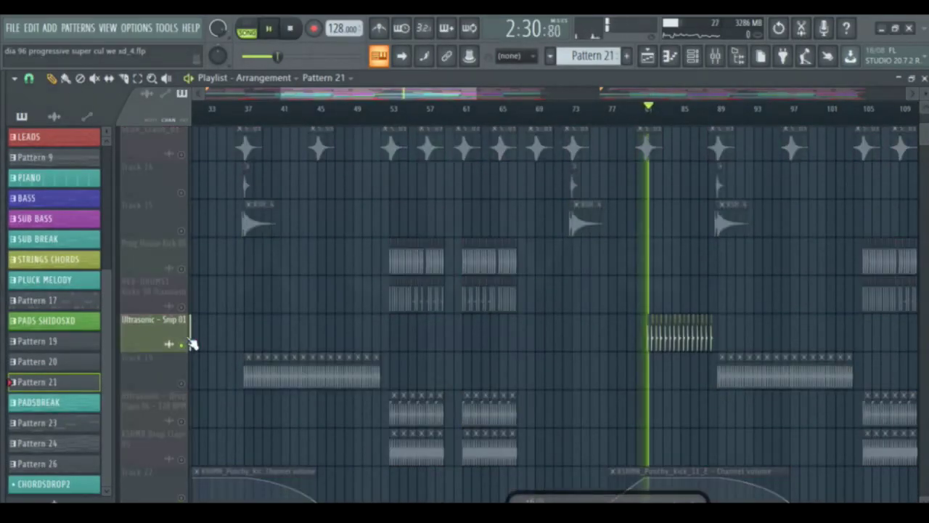
right_click(191, 343)
key(space)
Step: Review the full arrangement, from the drum, chord and piano tracks to the vocal tracks and the section around bar 121
scroll(928, 150, up, 8)
scroll(926, 149, down, 15)
scroll(927, 150, down, 8)
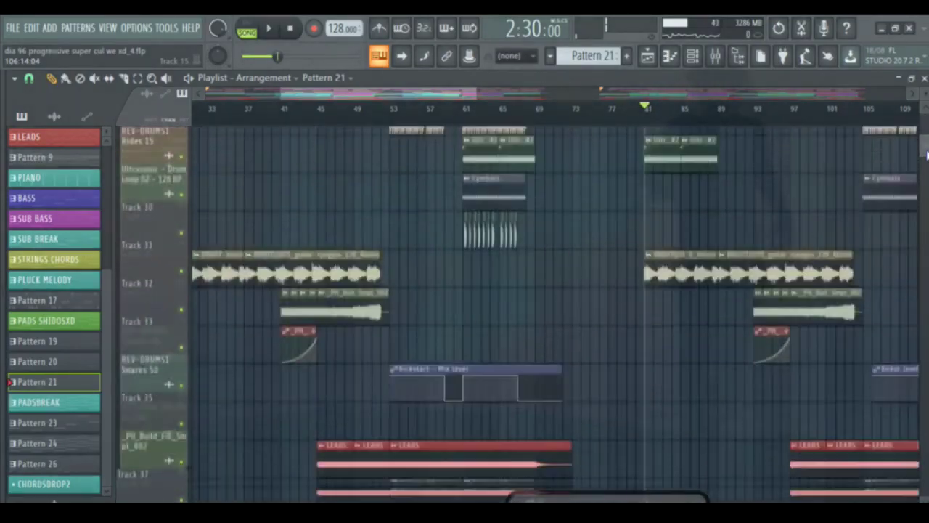
scroll(927, 156, down, 12)
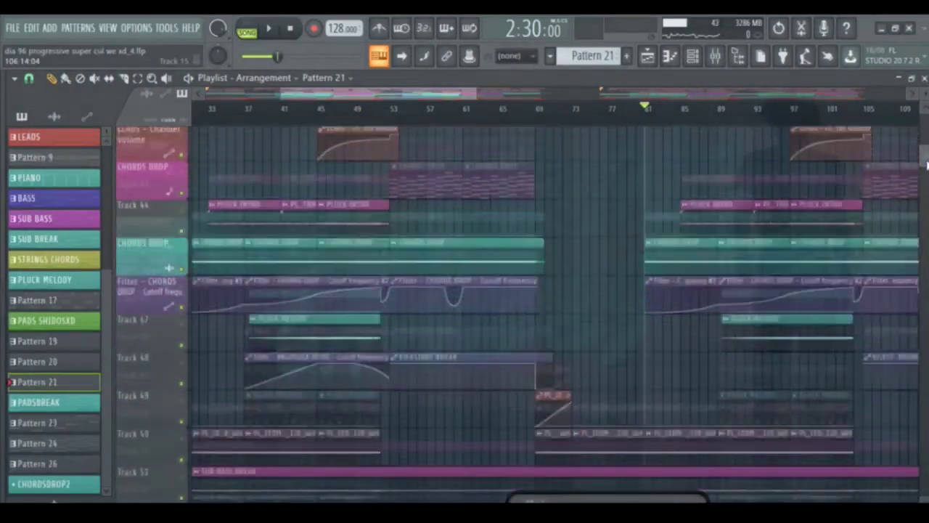
scroll(923, 183, down, 1)
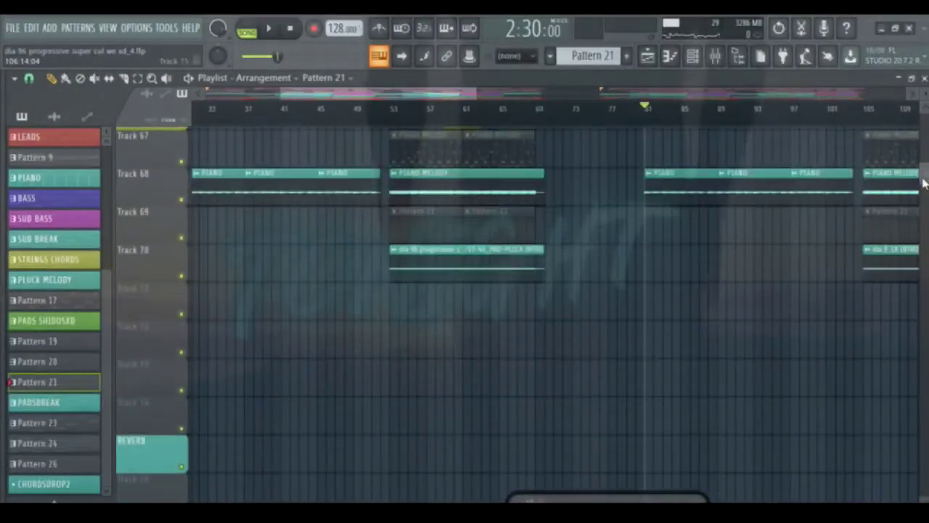
drag(502, 96, 619, 95)
drag(558, 95, 591, 101)
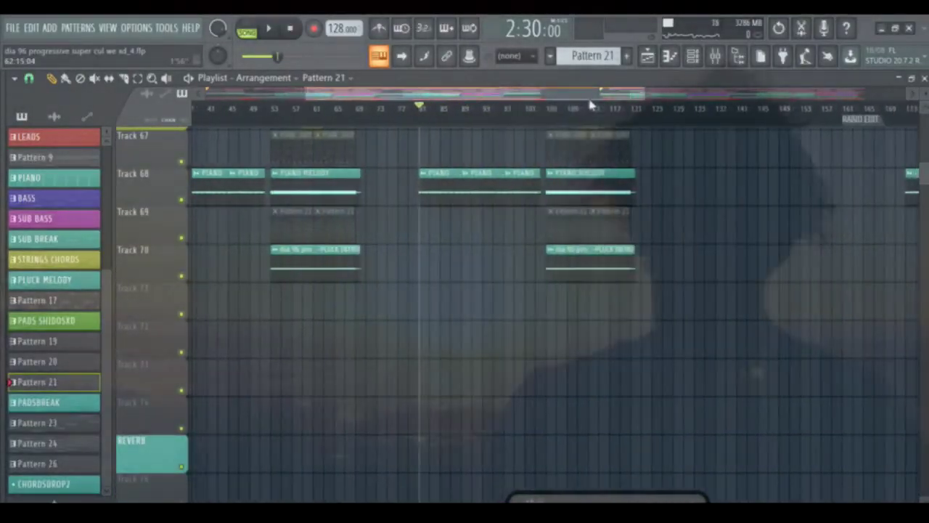
drag(928, 188, 928, 117)
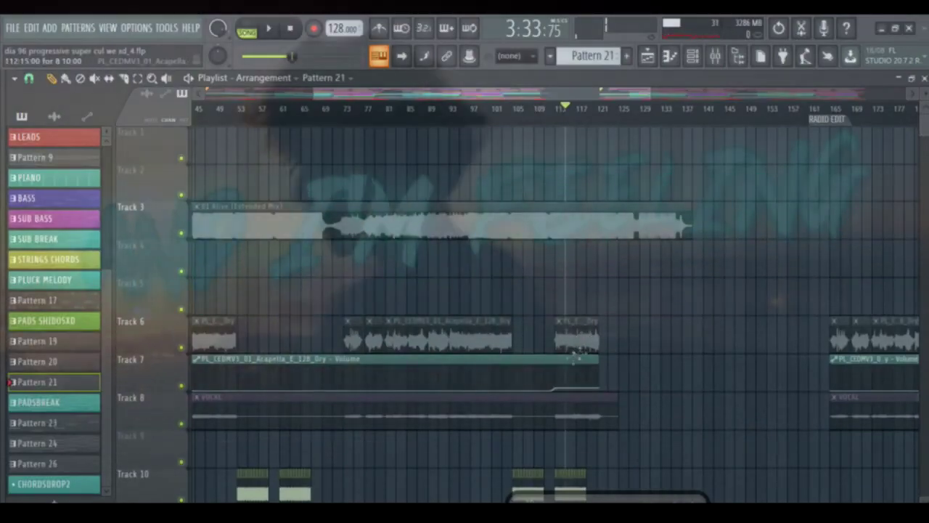
click(599, 108)
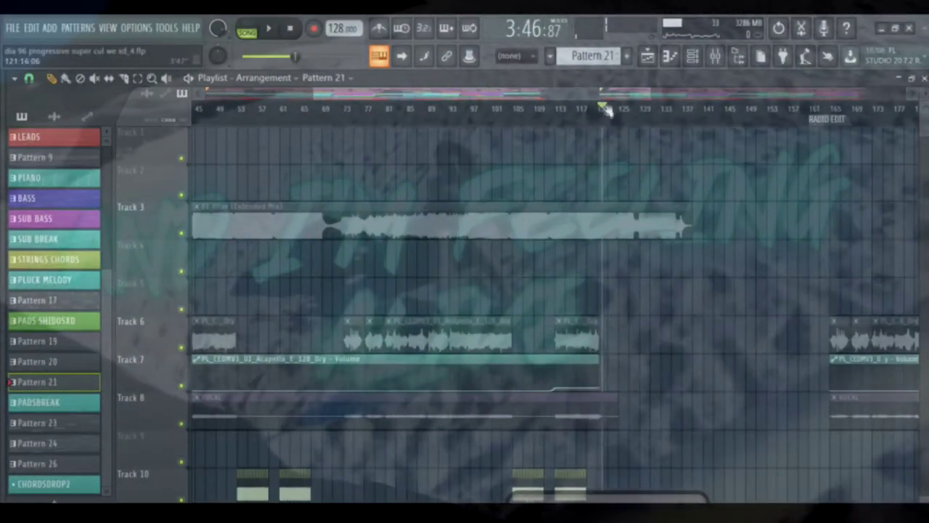
drag(587, 97, 407, 104)
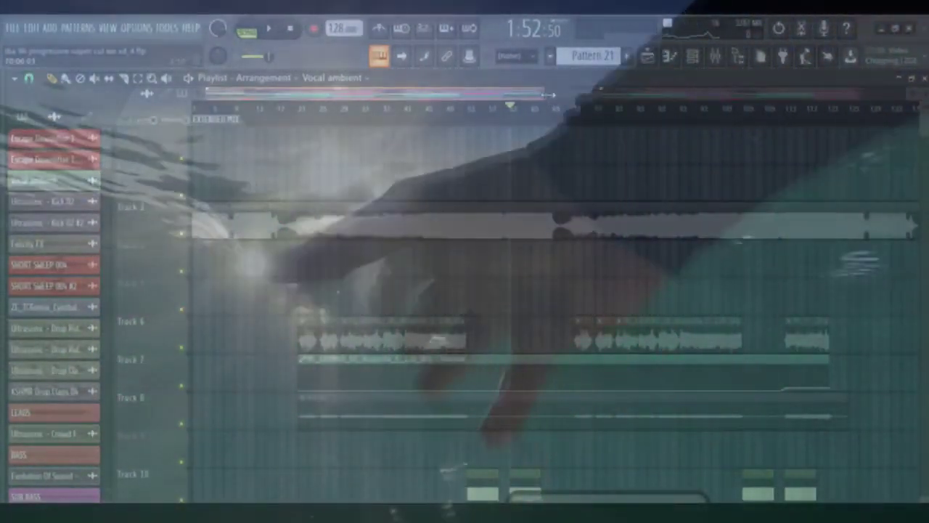
drag(550, 95, 925, 157)
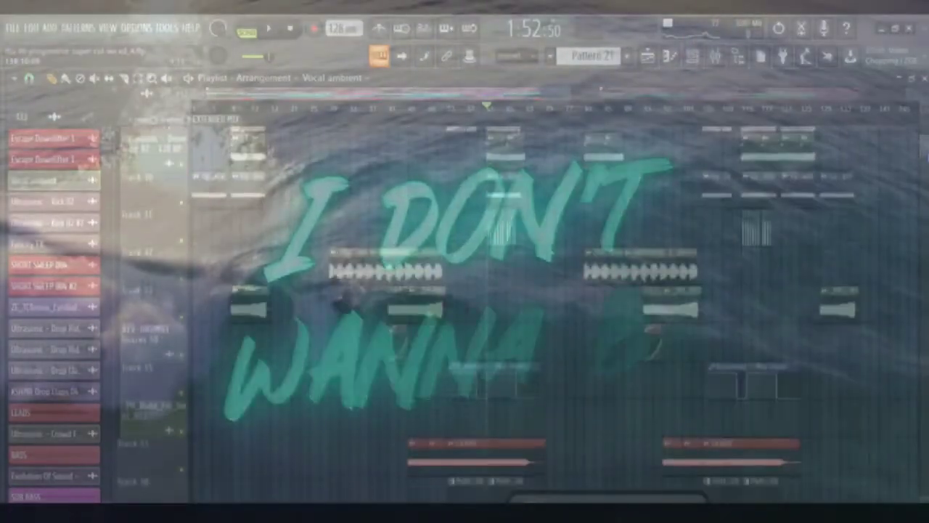